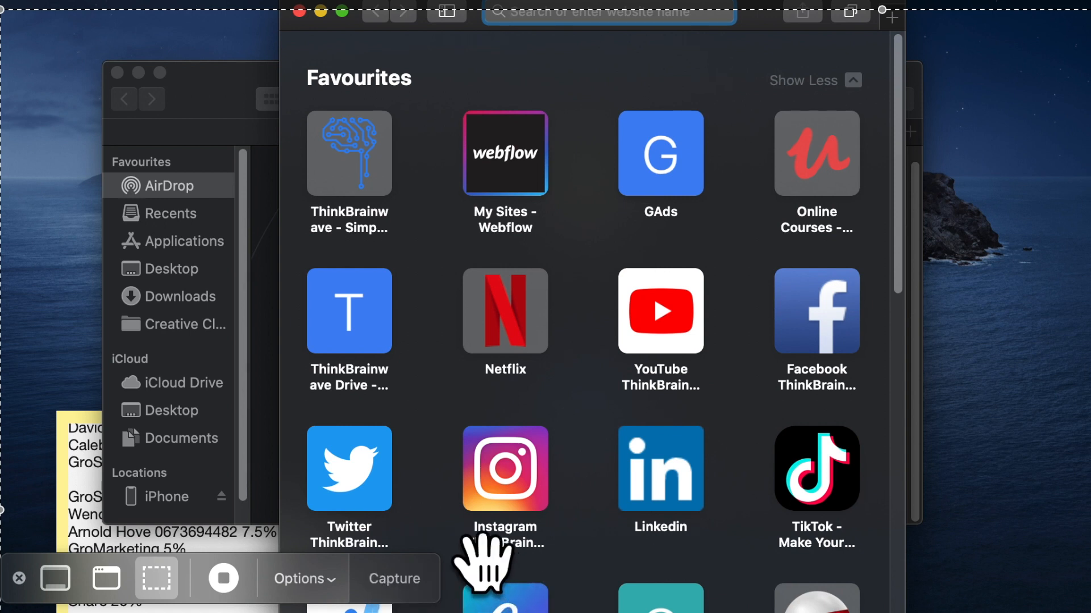
Dismiss the screen-capture toolbar and expand the Safari window to full screen
left_click(28, 585)
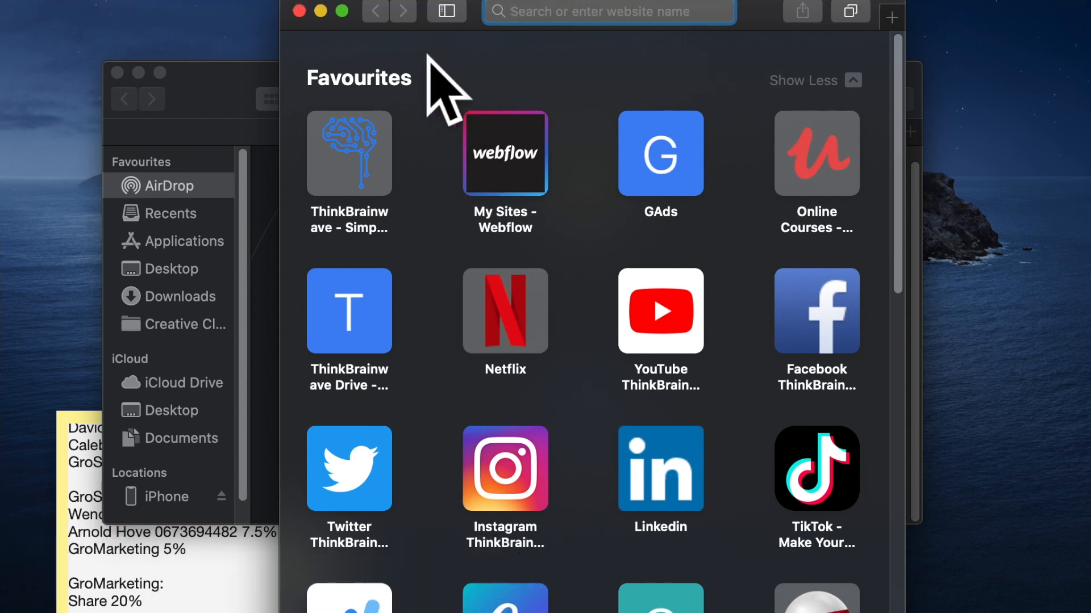
left_click(342, 11)
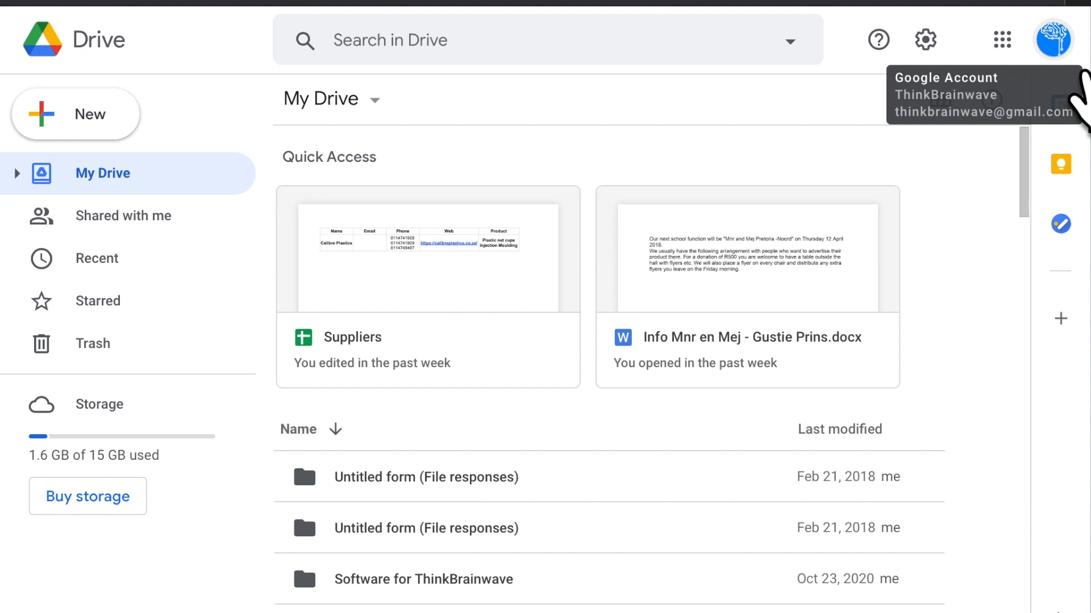
Switch Drive to the other Google account and open its Asset list spreadsheet
left_click(1071, 45)
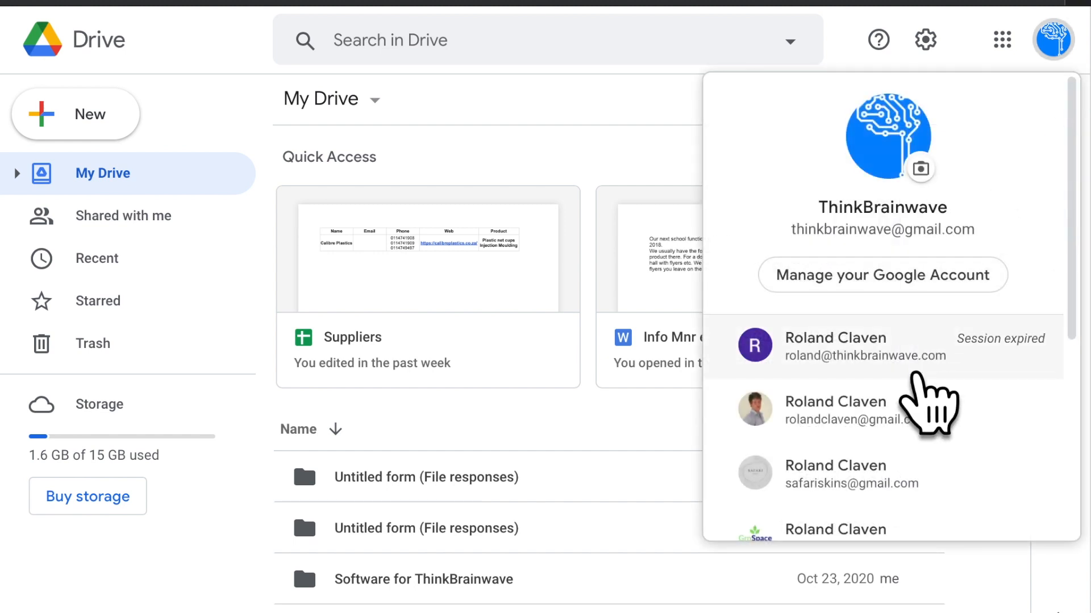
scroll(928, 403, "down", 3)
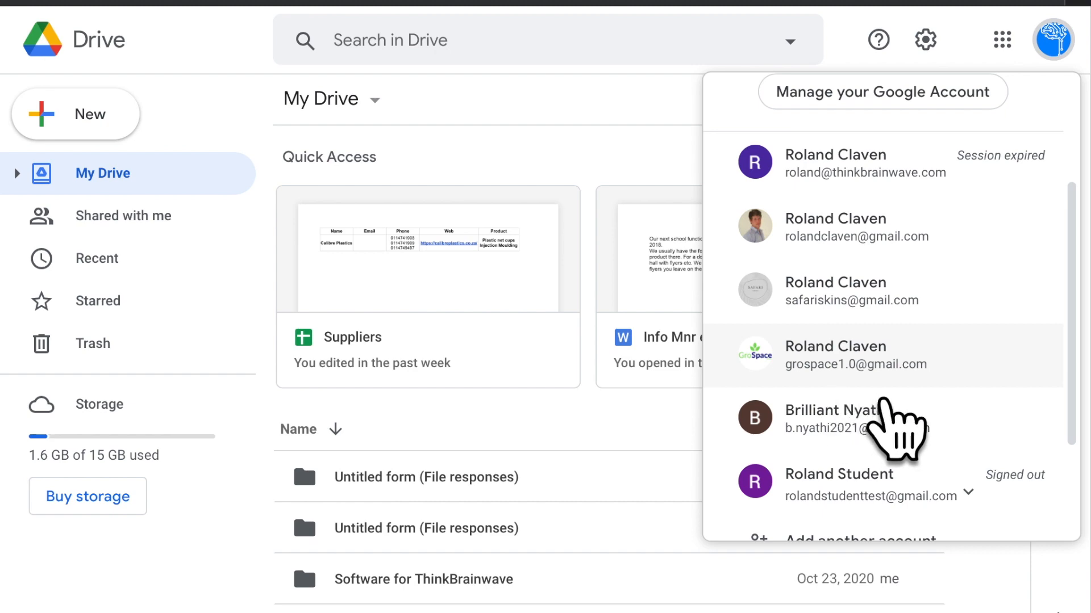
left_click(857, 377)
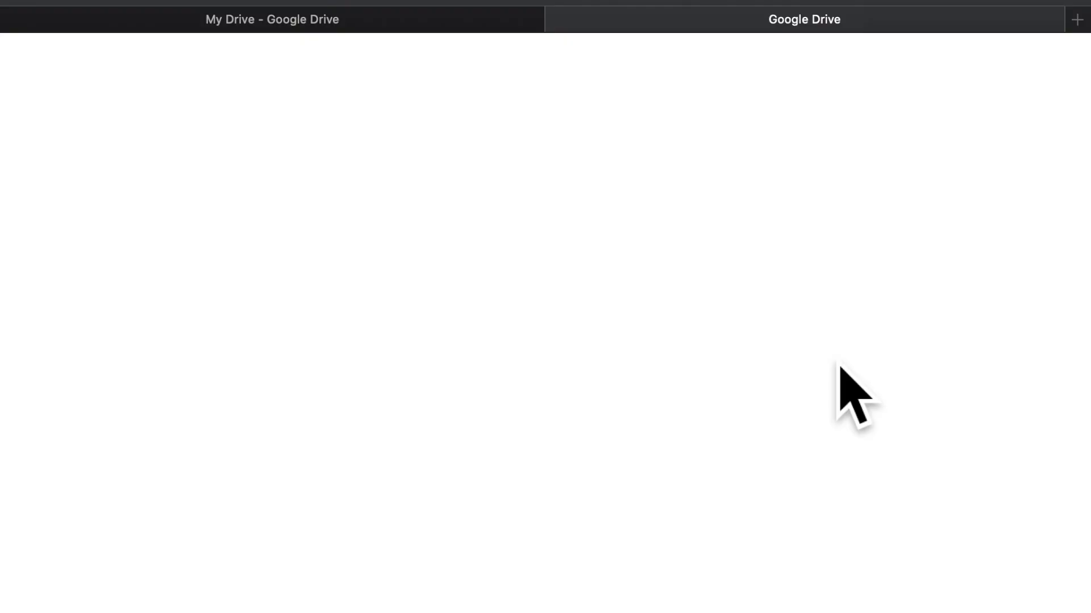
scroll(580, 316, "down", 1)
left_click(437, 265)
double_click(437, 265)
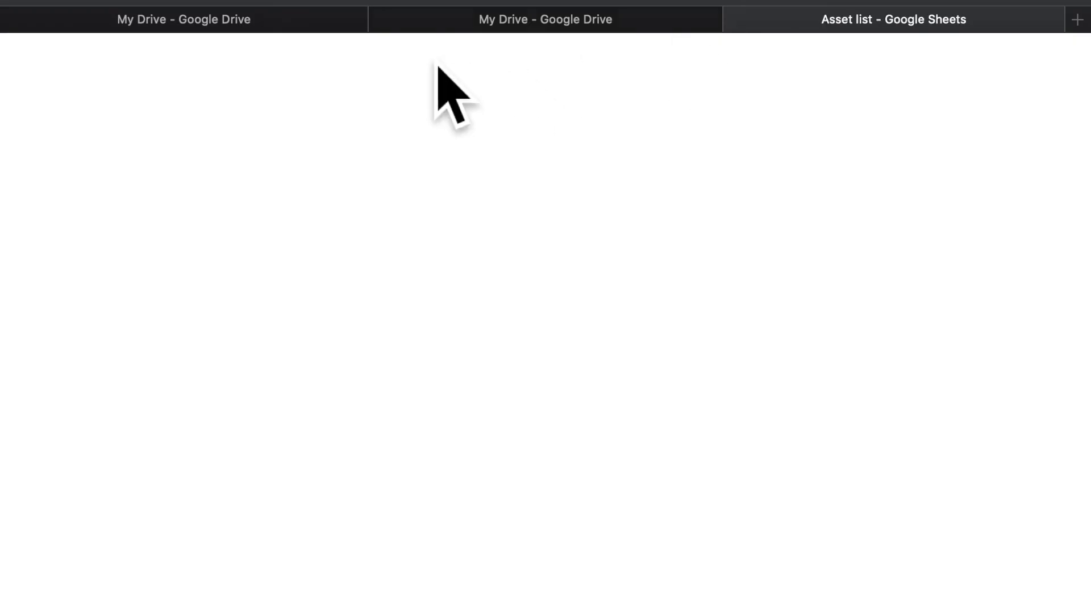
Close the old account's Drive tab and return to the Asset list tab
left_click(430, 24)
left_click(125, 26)
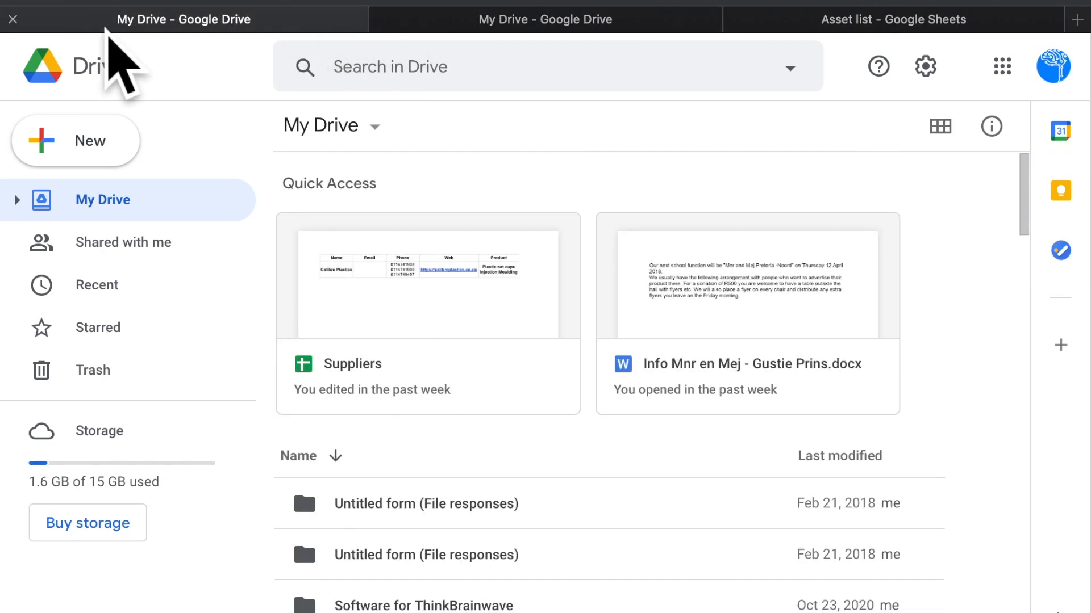
left_click(14, 20)
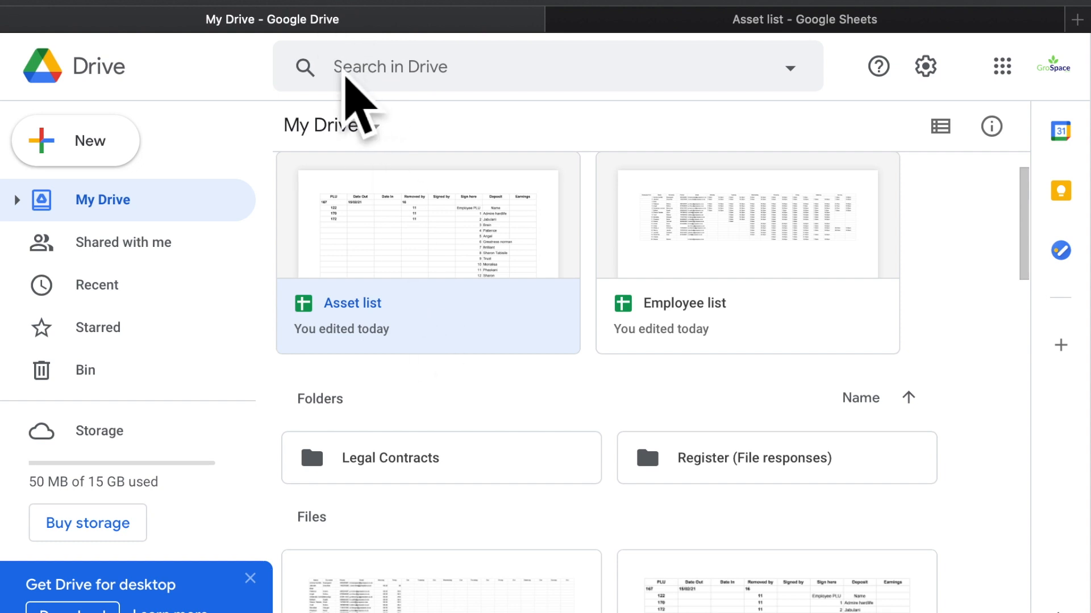
left_click(699, 26)
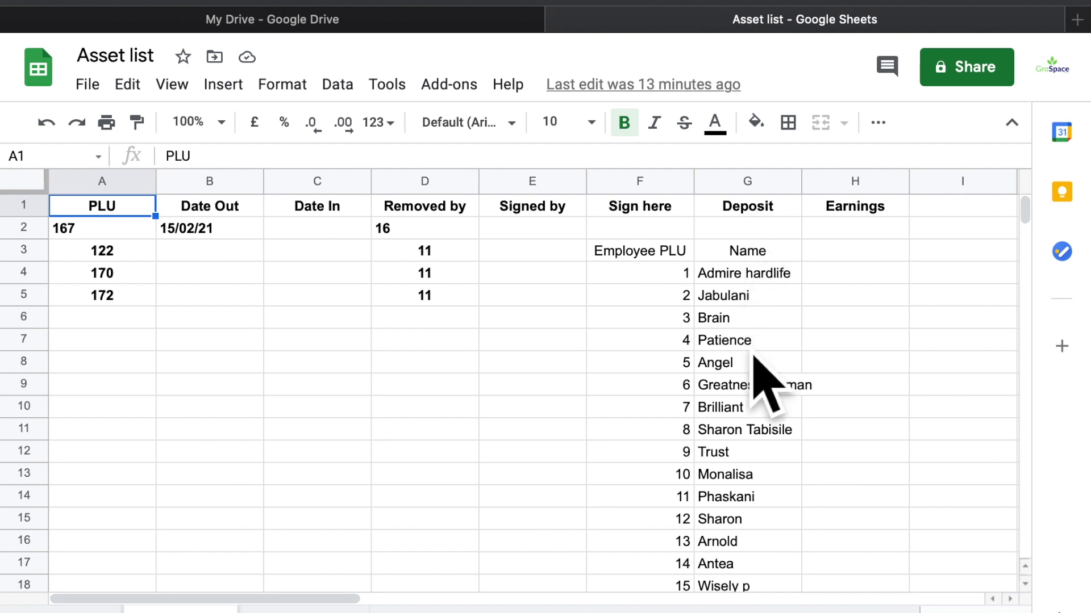
Insert one empty column to the left of Date Out, between it and PLU
scroll(742, 489, "down", 3)
scroll(738, 474, "up", 2)
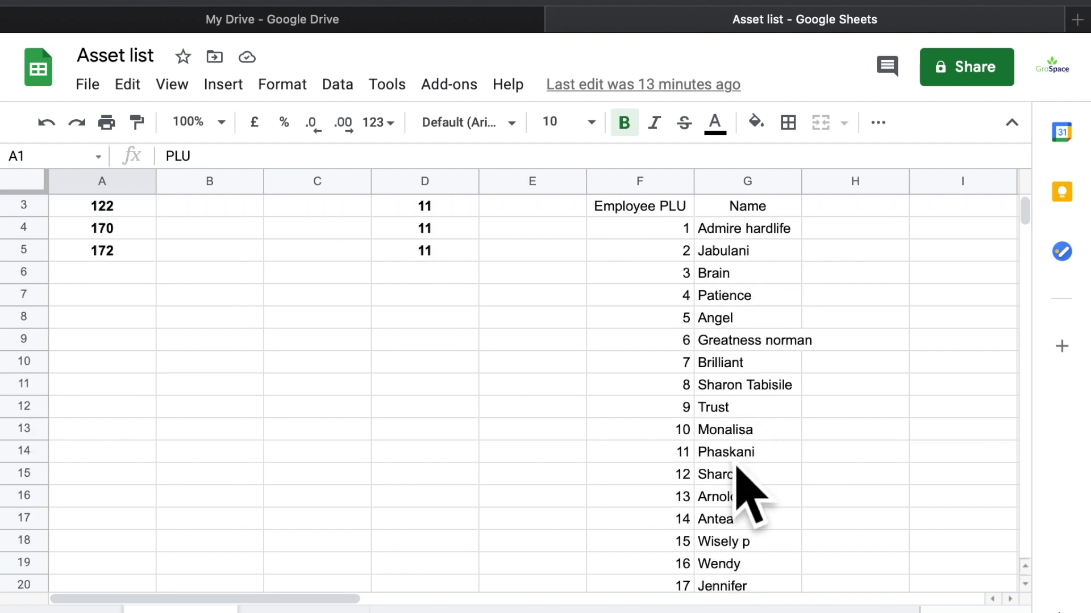
scroll(750, 495, "up", 1)
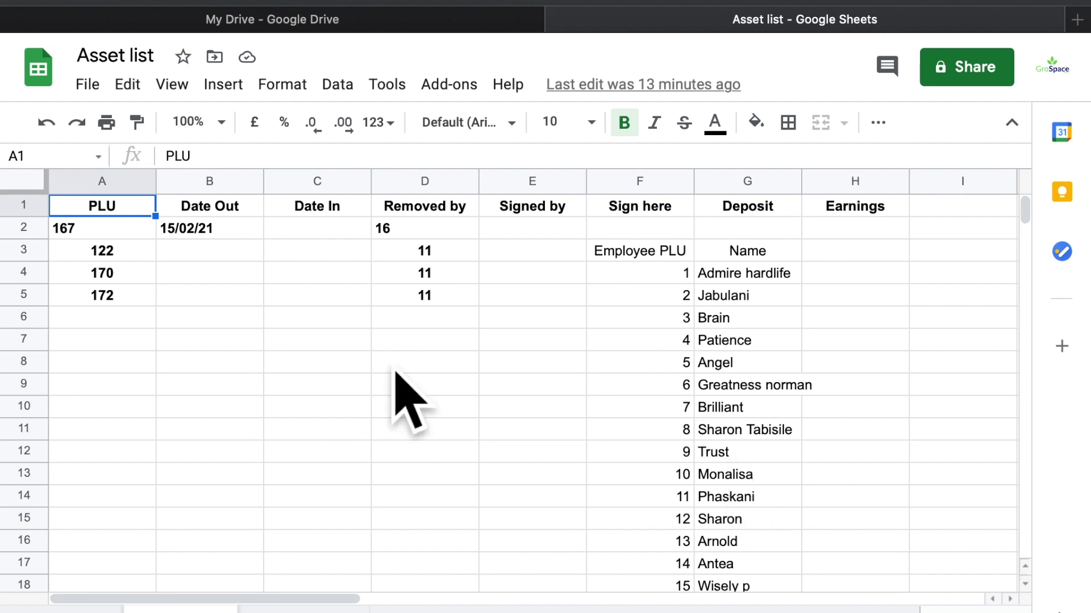
left_click(228, 185)
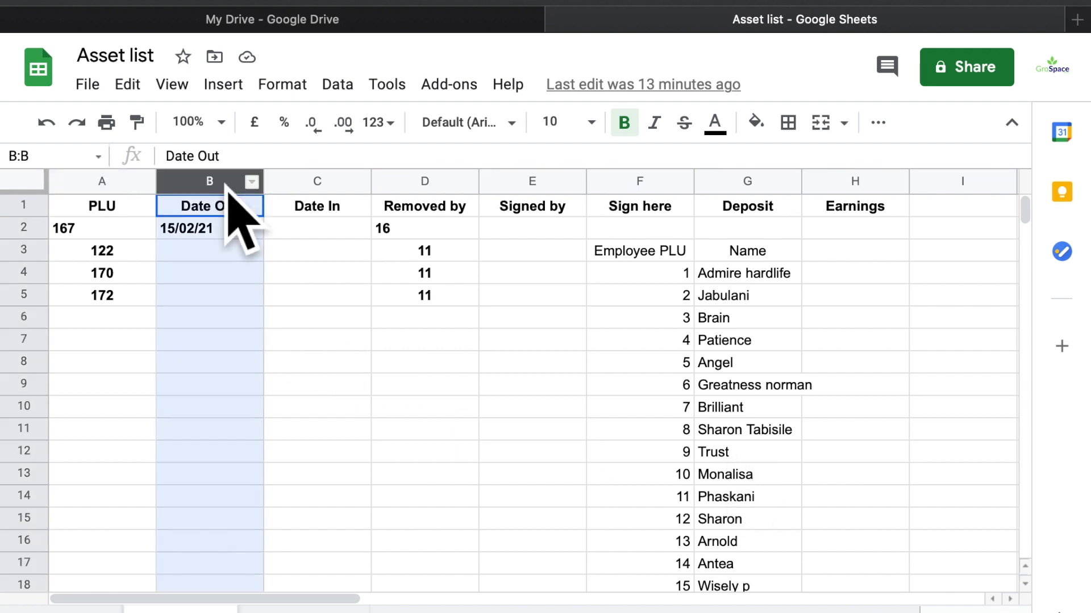
right_click(230, 187)
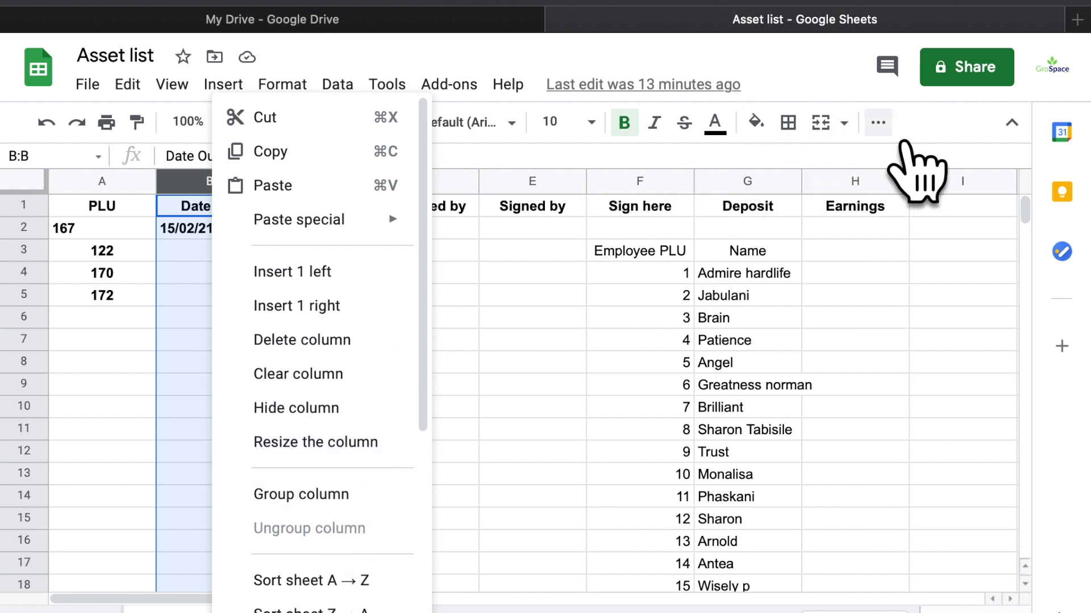
left_click(878, 122)
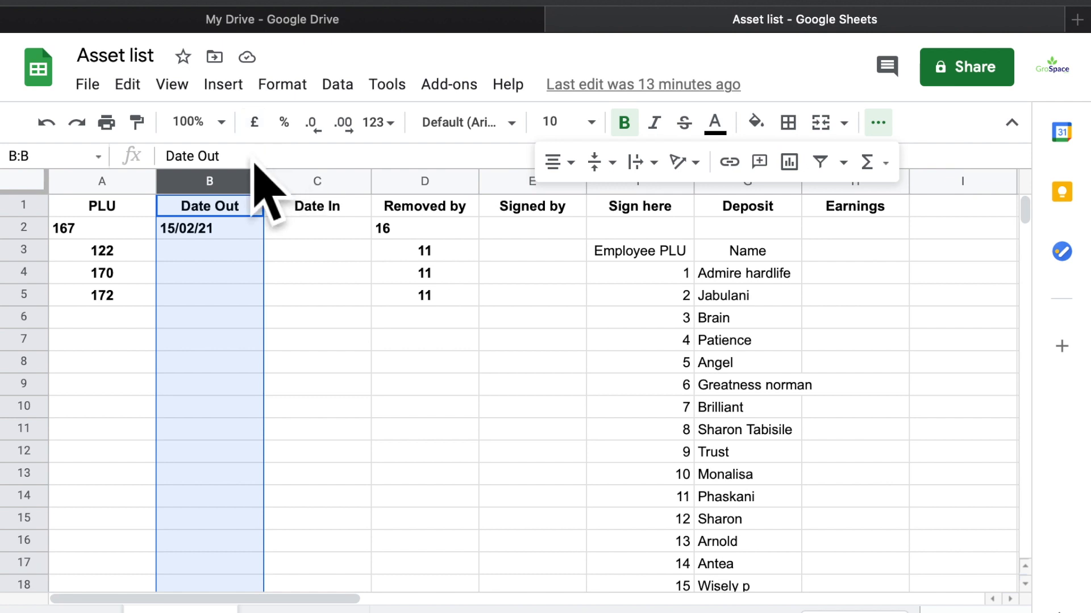
left_click(252, 180)
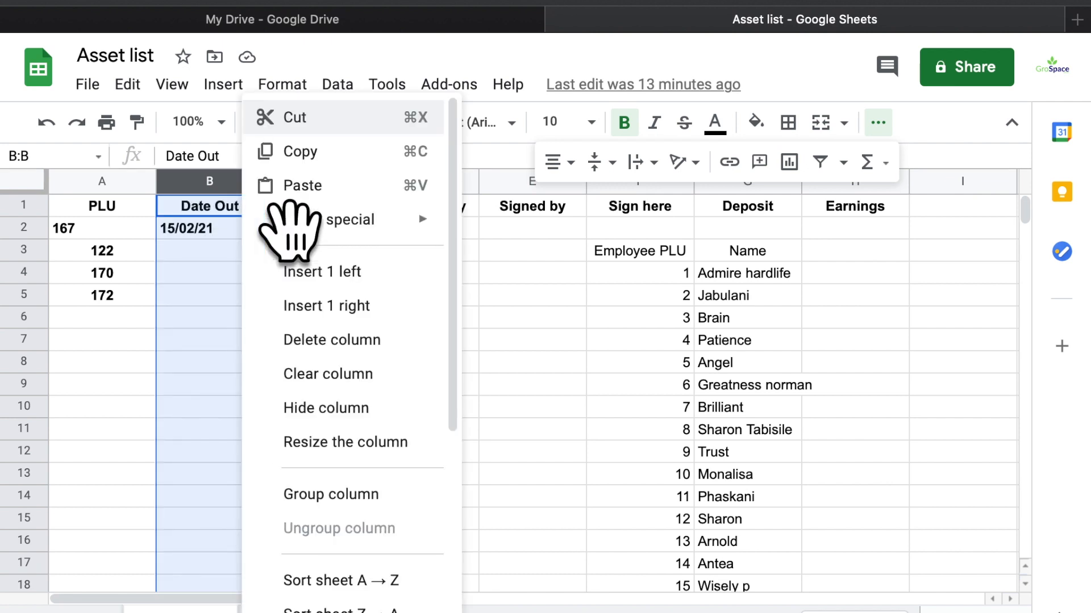
left_click(356, 282)
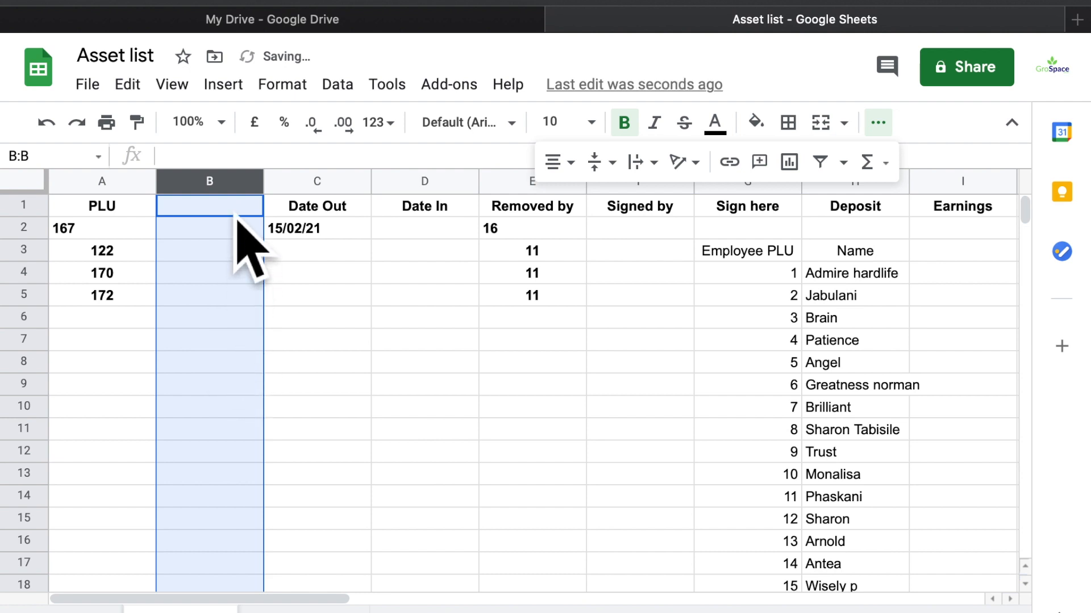
Select the Name heading and employee names from H3 down to Ntando
left_click(856, 252)
scroll(886, 284, "down", 2)
scroll(875, 281, "down", 3)
scroll(875, 281, "right", 1)
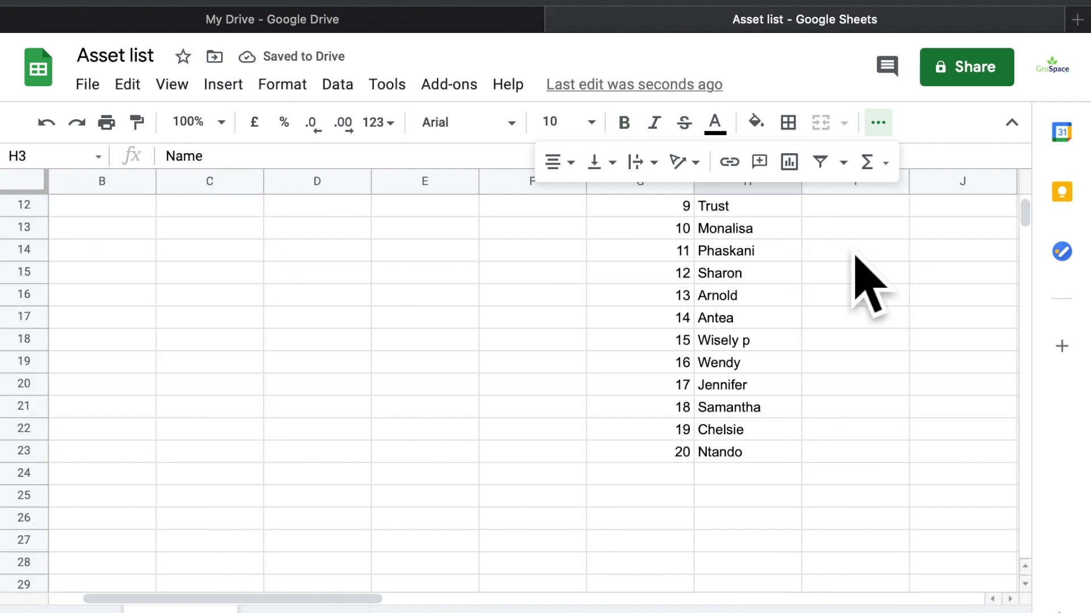
scroll(744, 437, "up", 1)
scroll(744, 438, "down", 1)
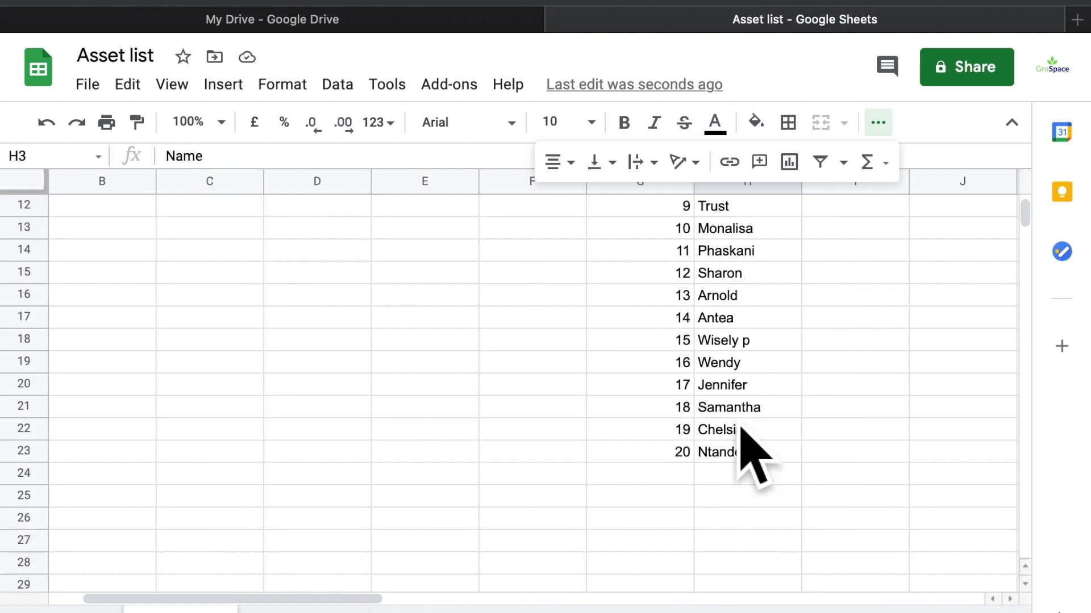
key("ctrl+shift+Down")
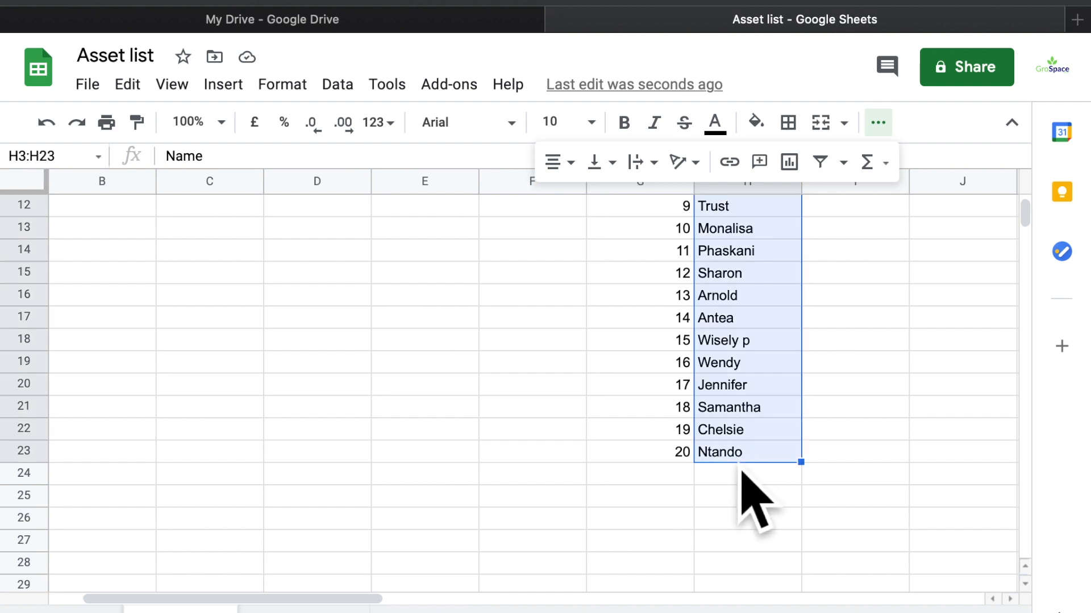
Paste the cut names into column B starting at B1, then select the header row
scroll(744, 483, "up", 4)
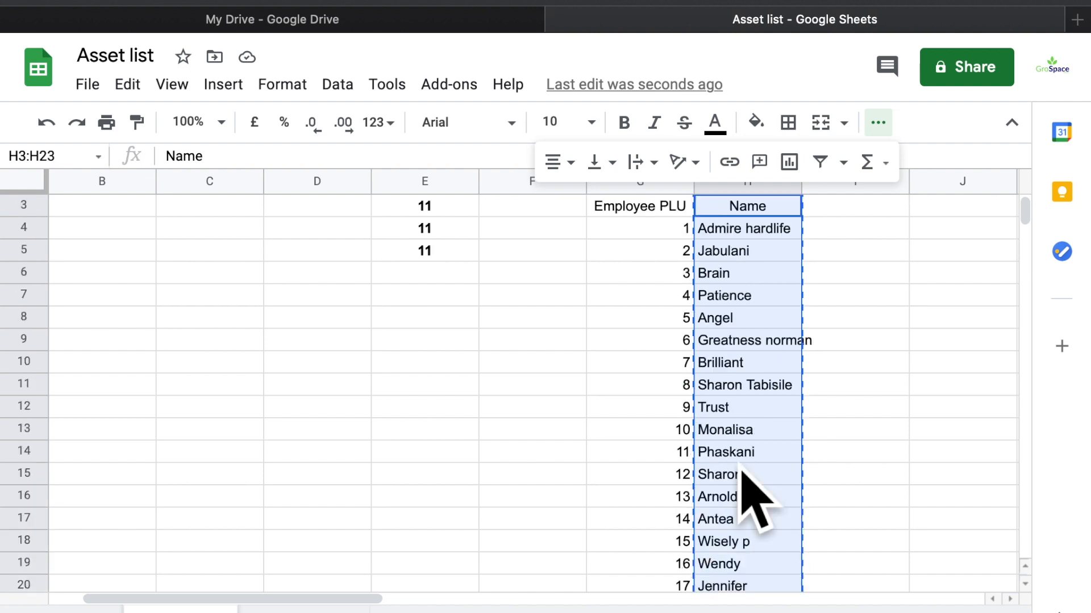
scroll(170, 358, "left", 1)
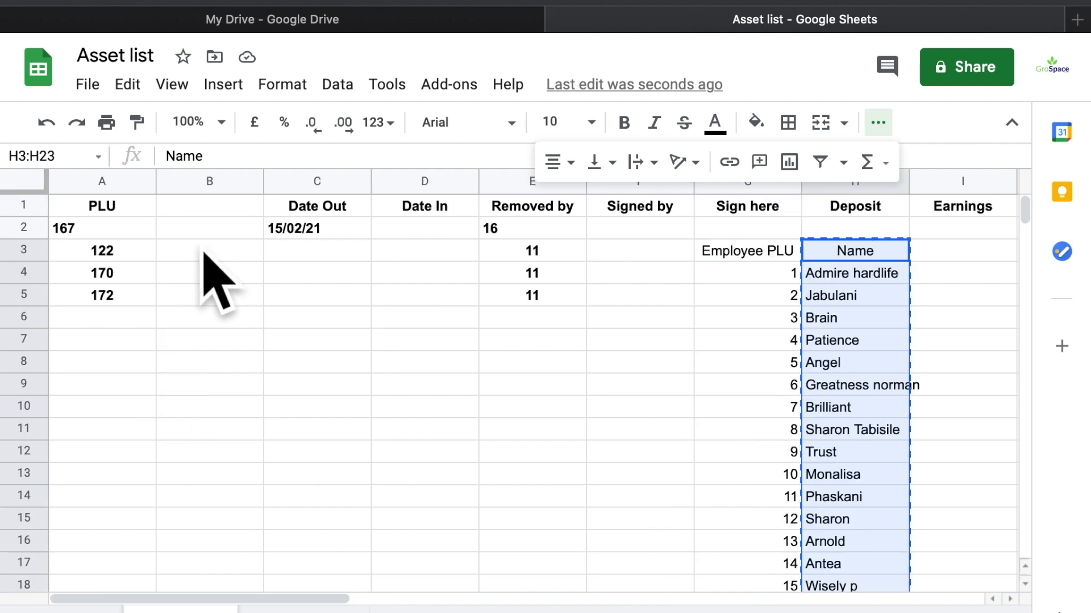
left_click(223, 213)
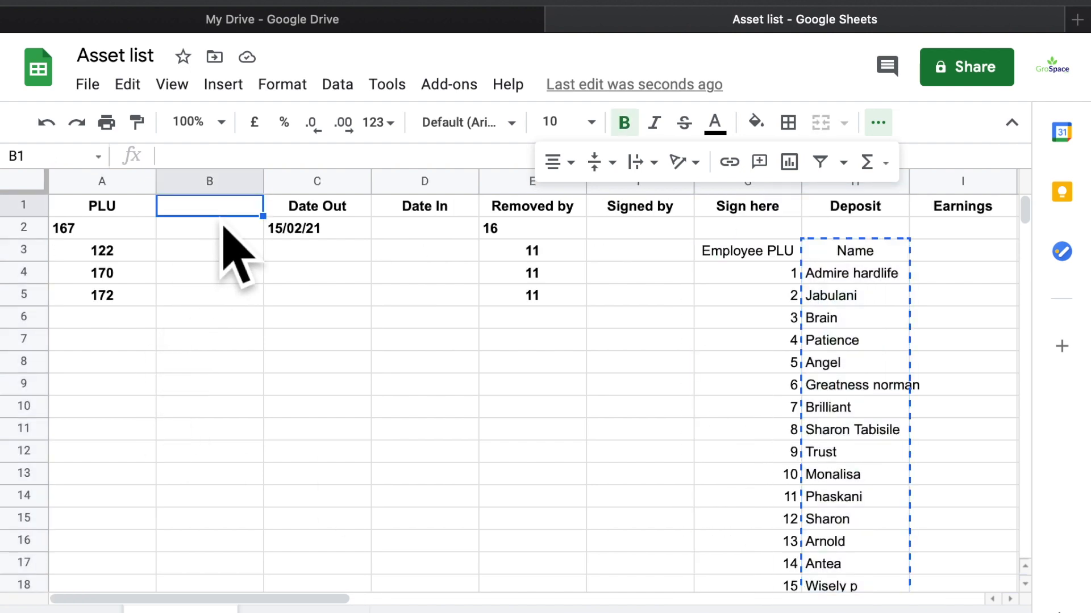
key("ctrl+v")
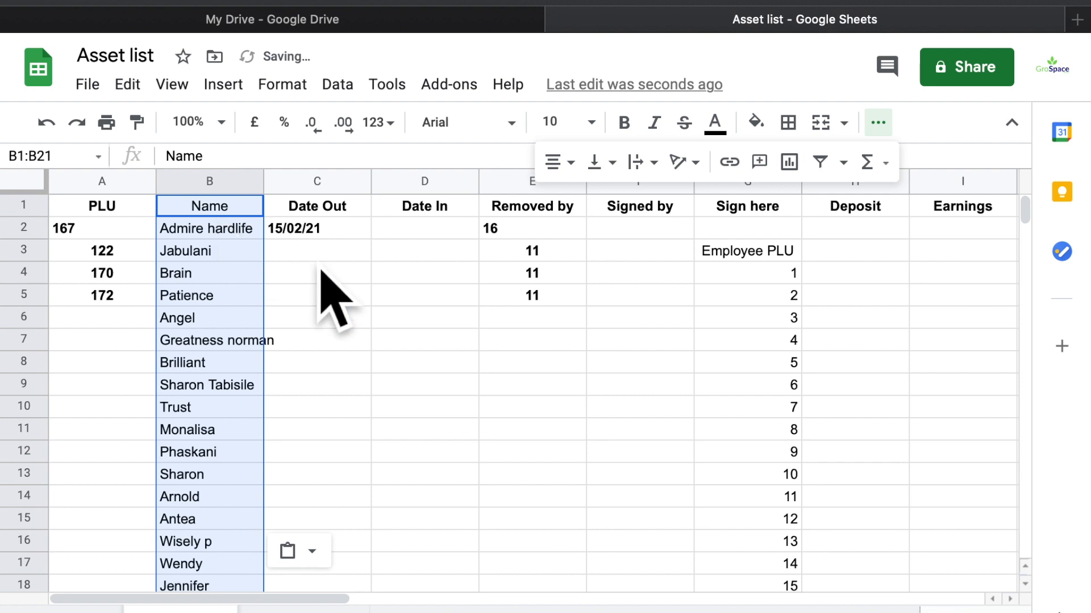
left_click(269, 250)
left_click(41, 212)
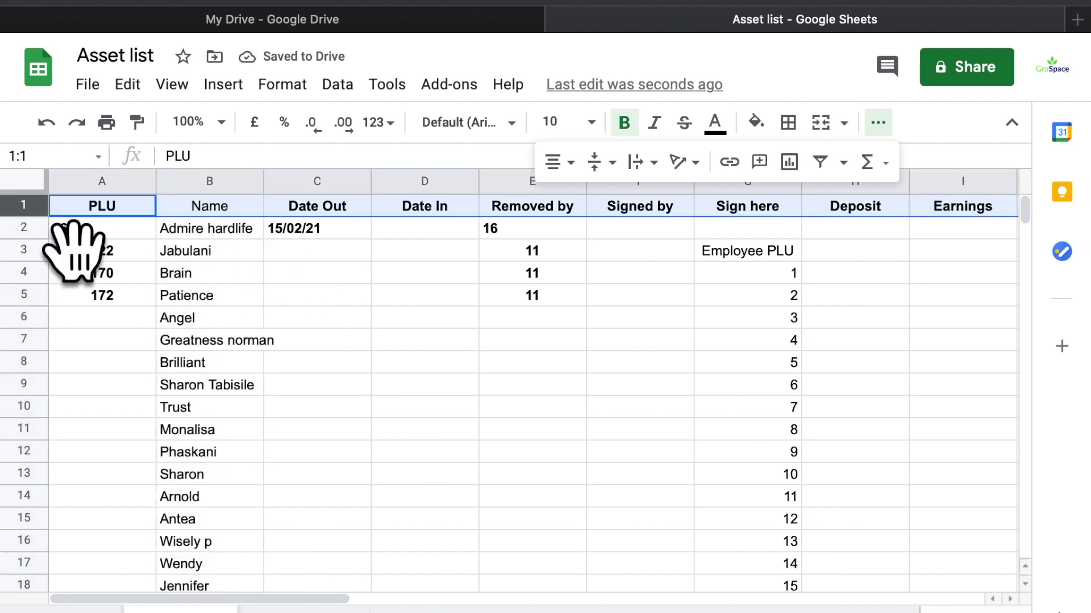
right_click(44, 212)
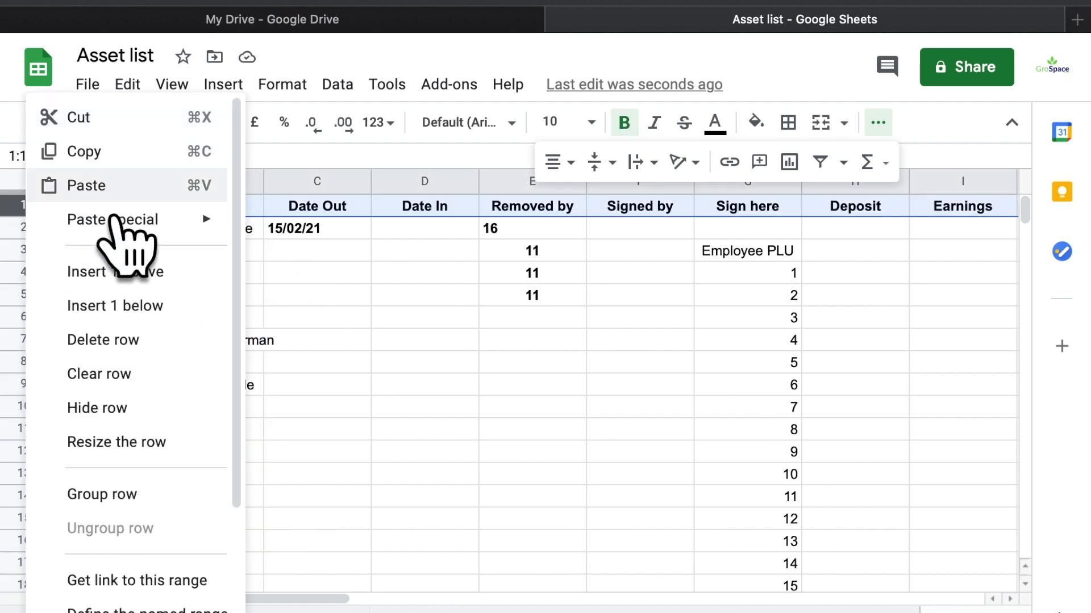
scroll(148, 500, "down", 3)
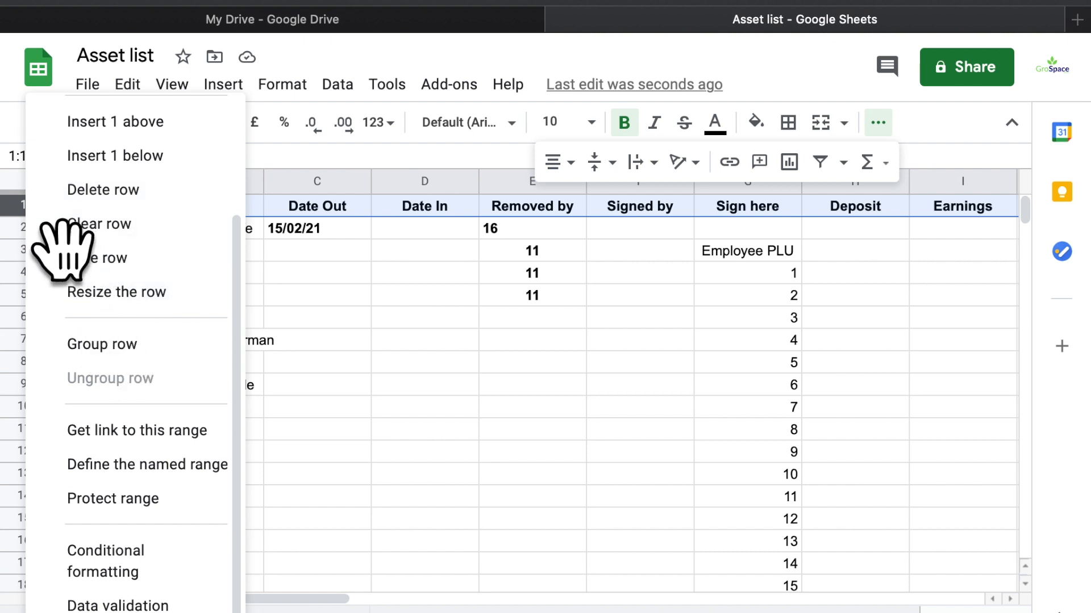
mouse_move(8, 227)
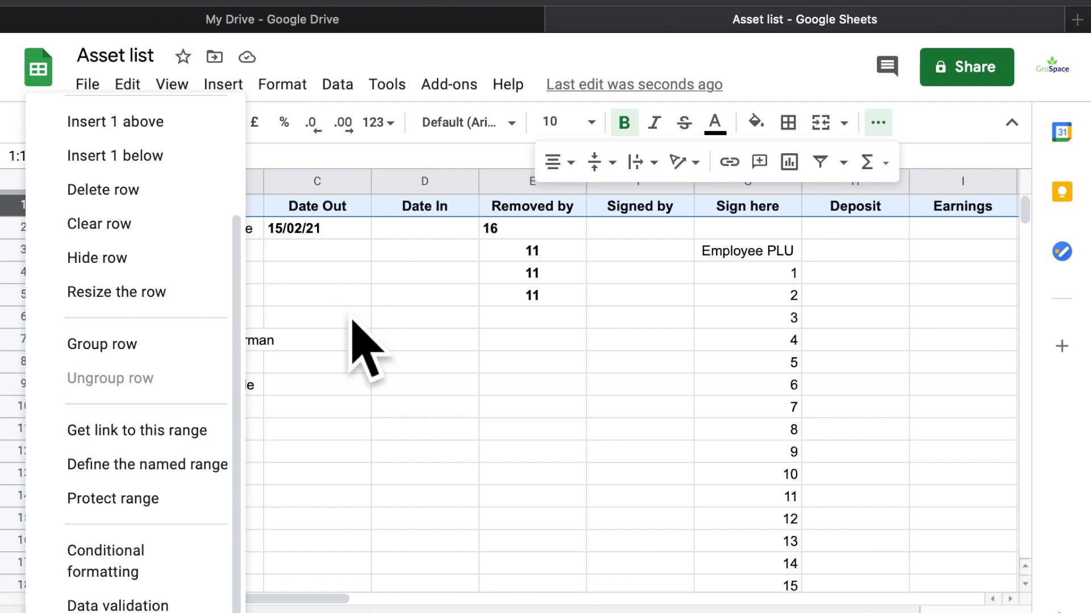
left_click(392, 304)
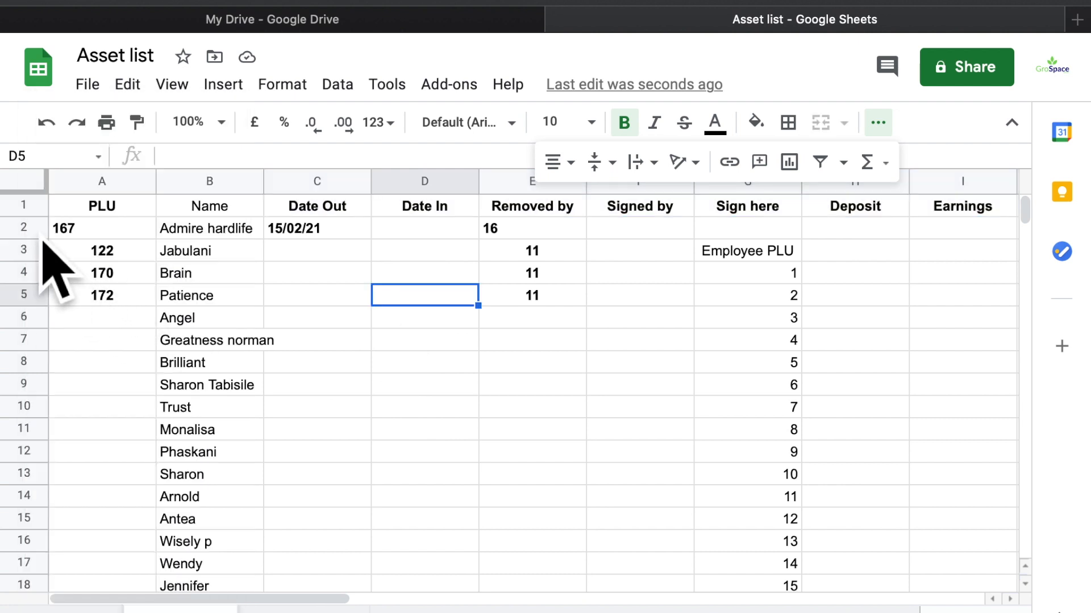
left_click(25, 208)
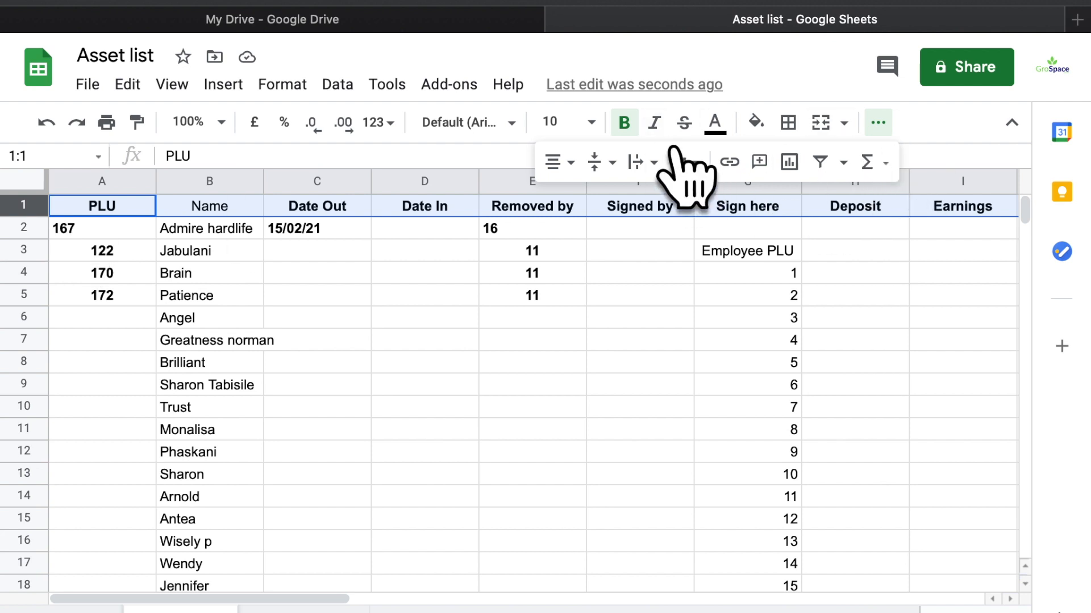
Remove bold from the header row, reselect row 1 and open the Format menu
key("ctrl+b")
key("ctrl+b")
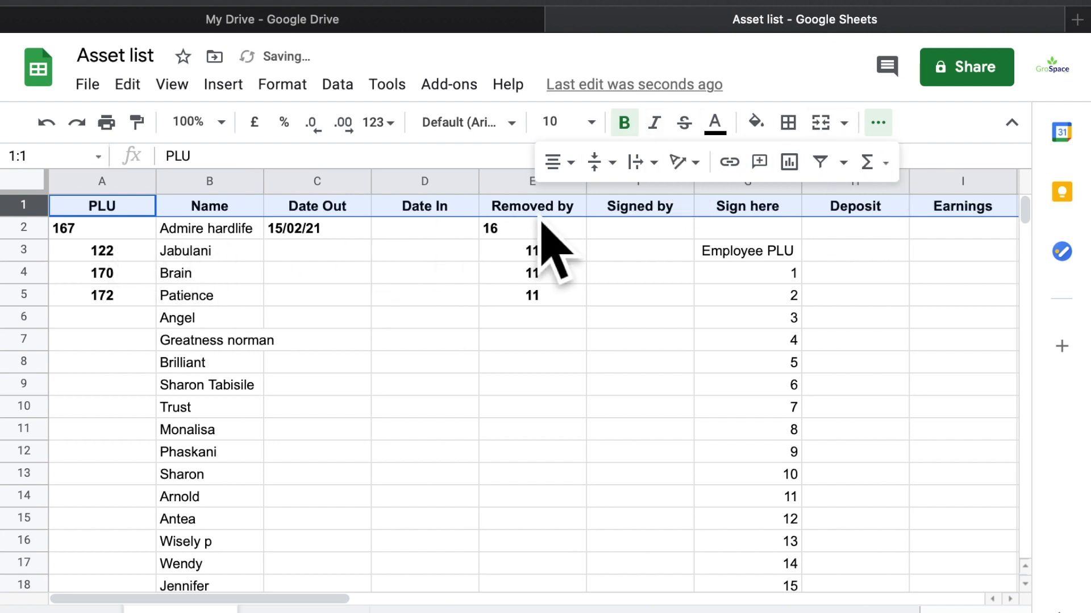
left_click(295, 278)
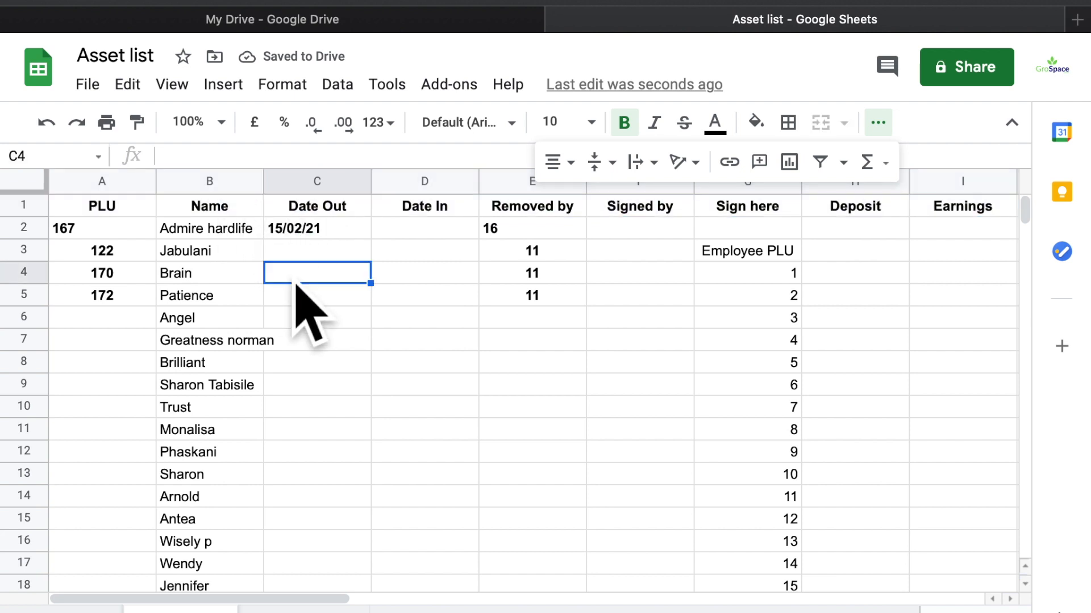
left_click(28, 205)
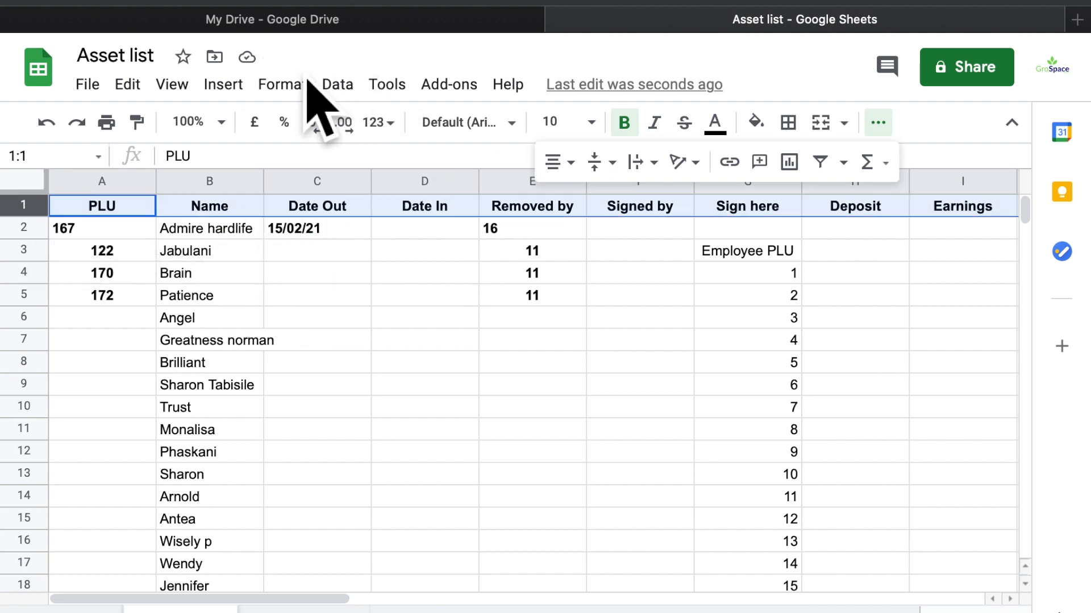
left_click(292, 86)
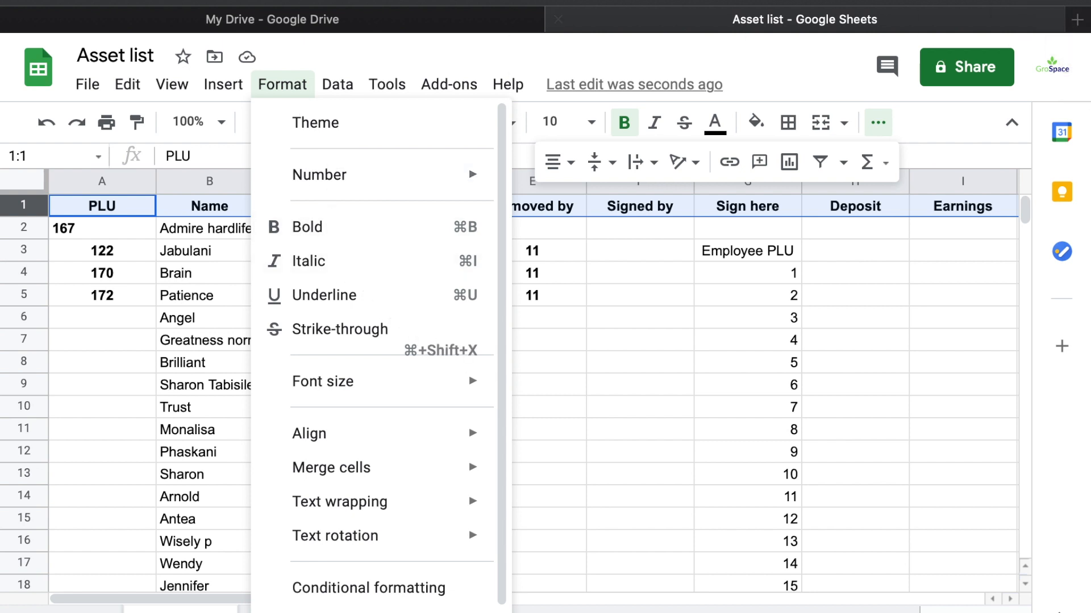
Search 'how to freeze a row i google sheets' in a new tab, then return to Asset list
left_click(1077, 19)
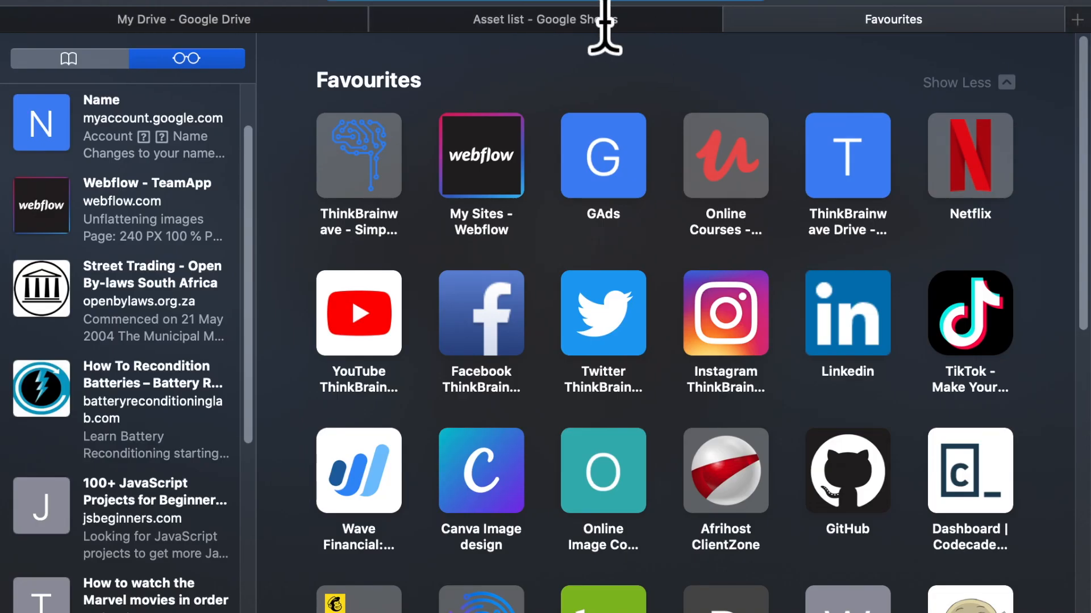
type("how t")
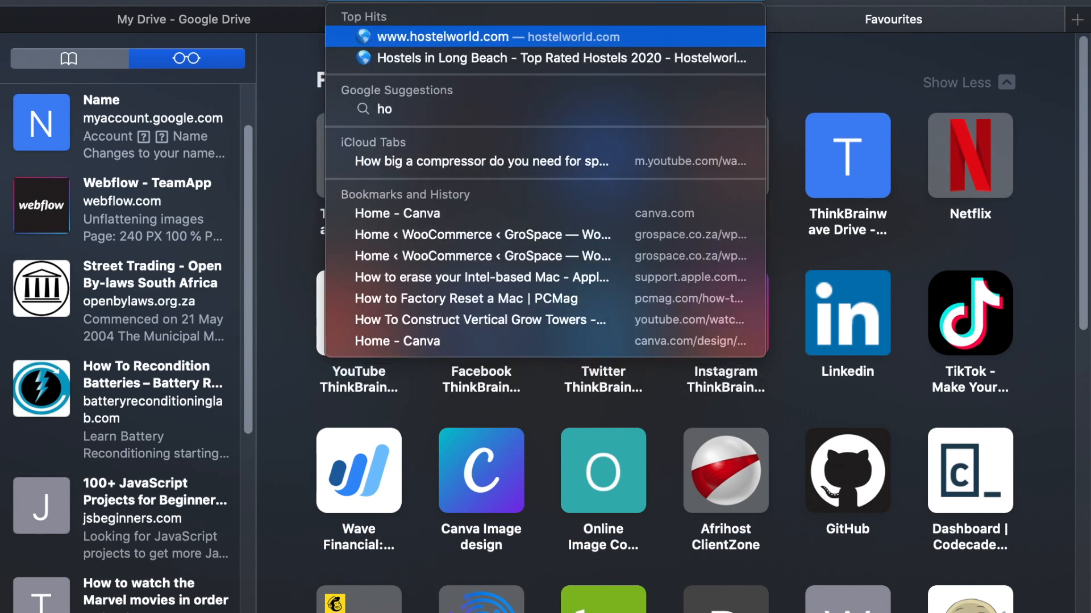
type("o free")
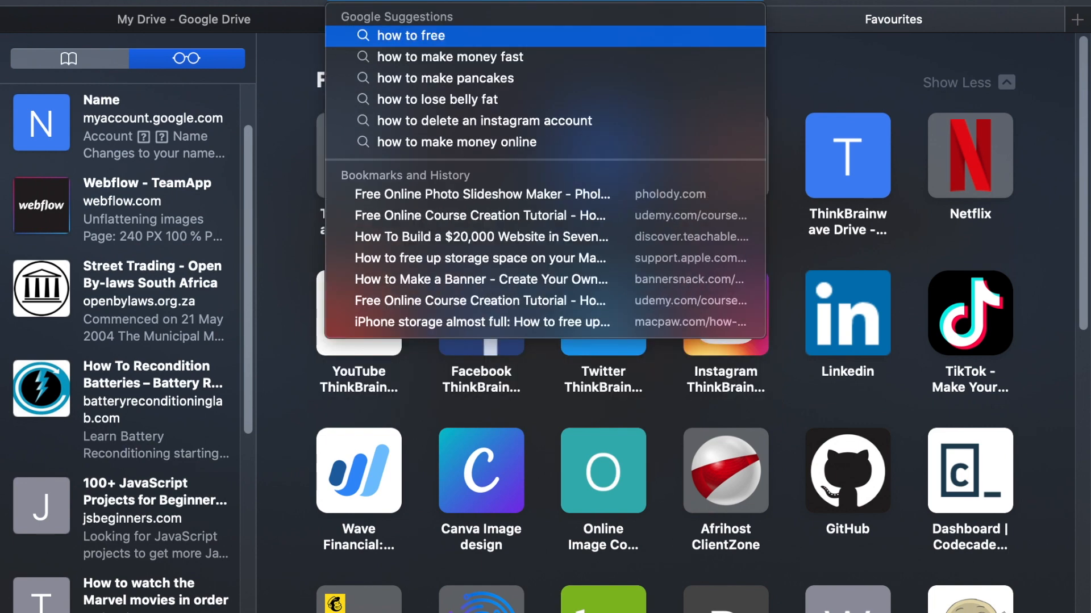
type("ze a r")
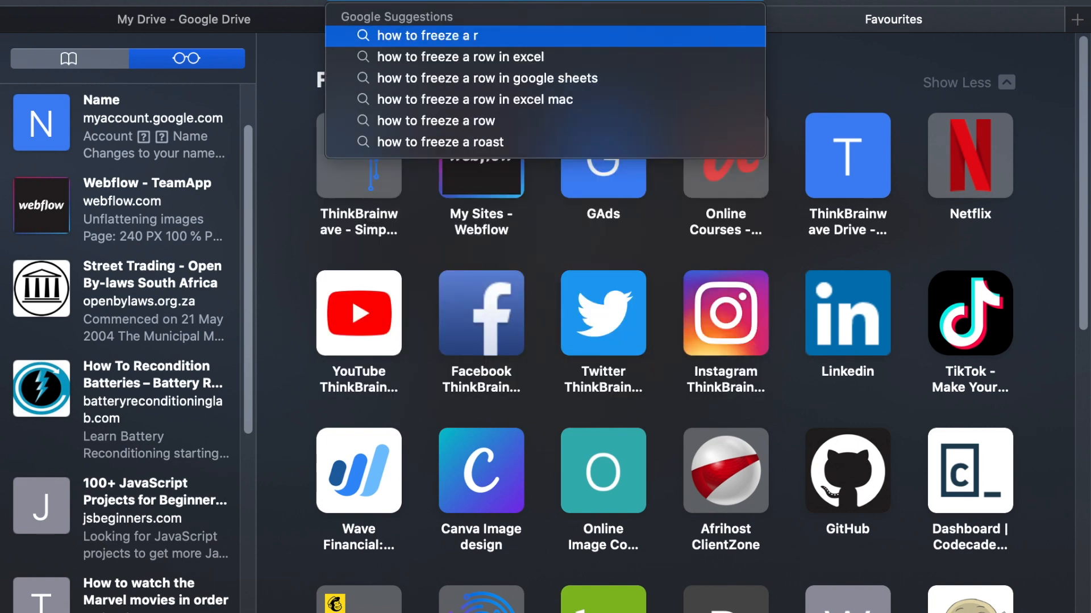
type("ow i google s")
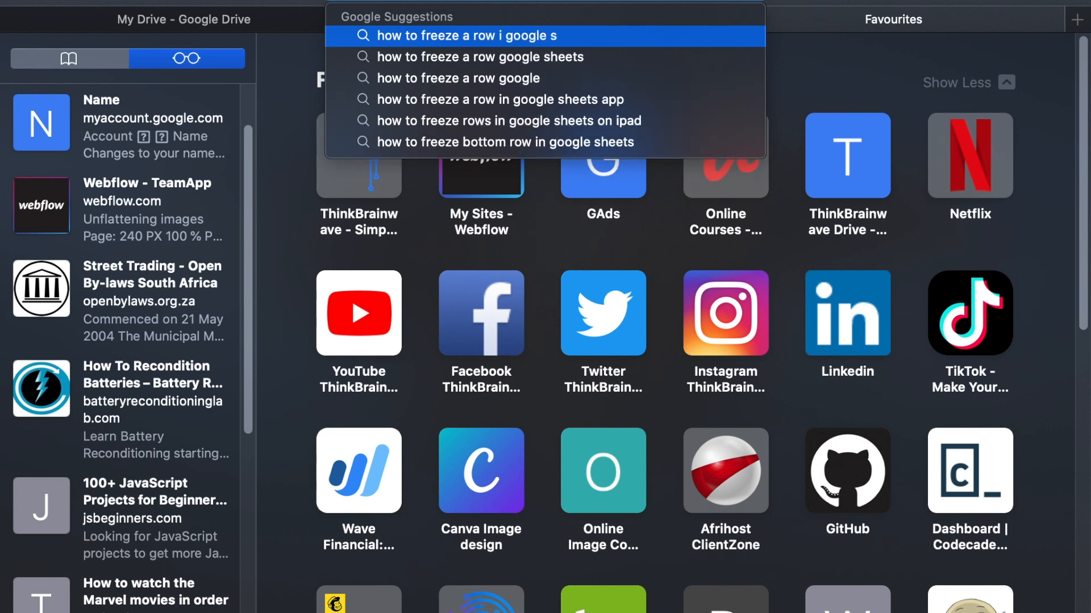
type("heets")
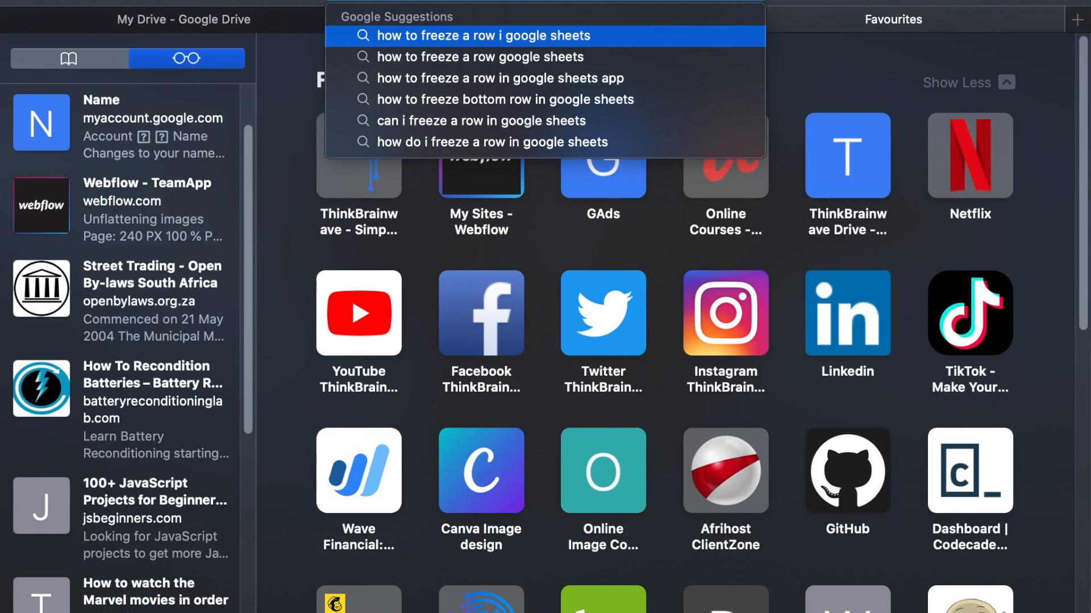
key("Return")
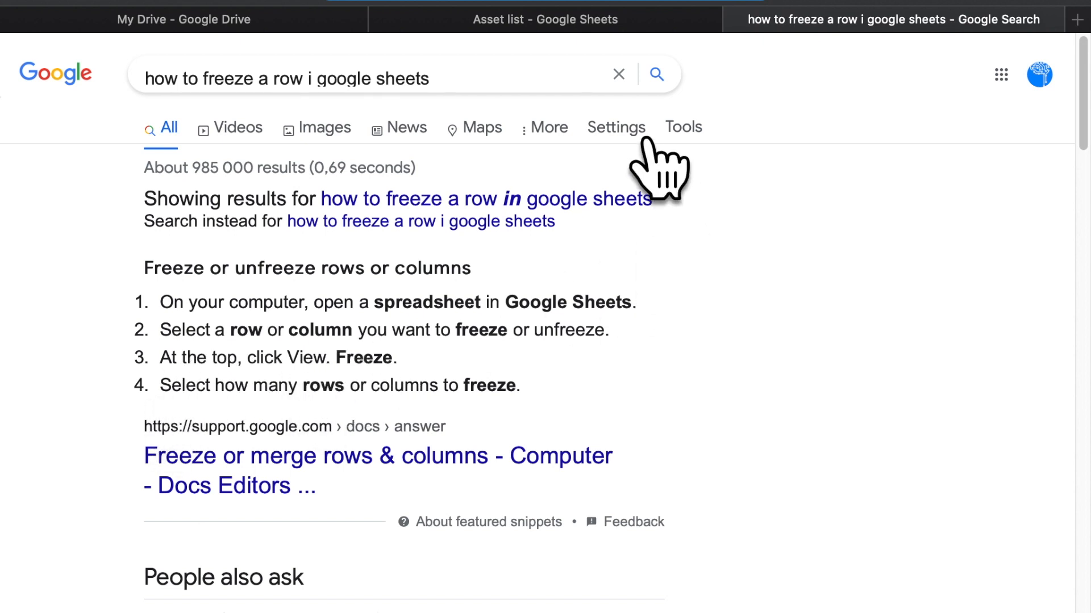
left_click(578, 25)
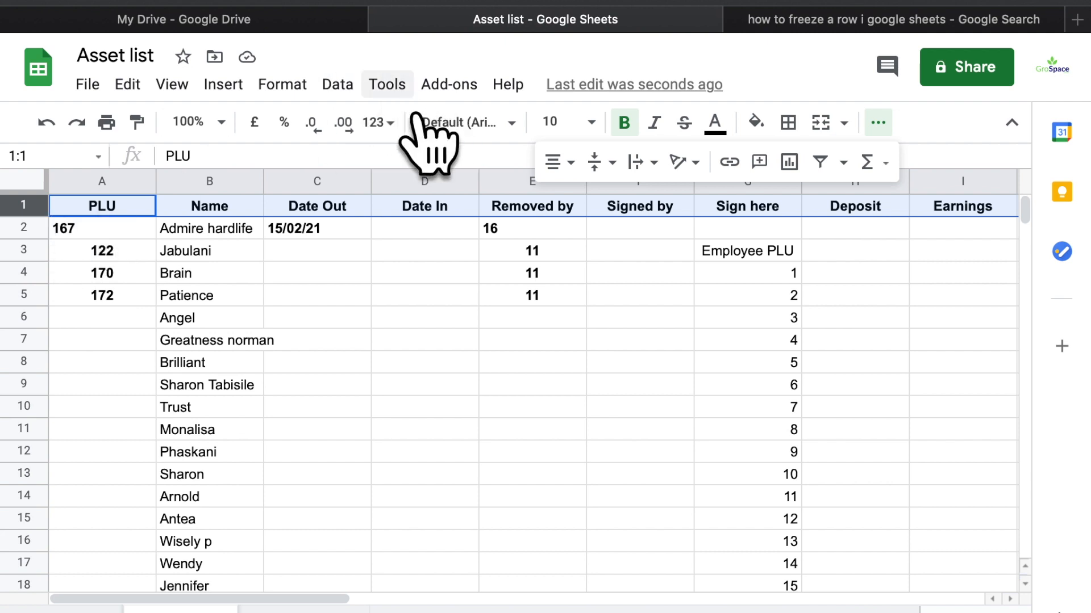
Freeze row 1 via View > Freeze and scroll to confirm the header stays fixed
left_click(170, 85)
mouse_move(340, 127)
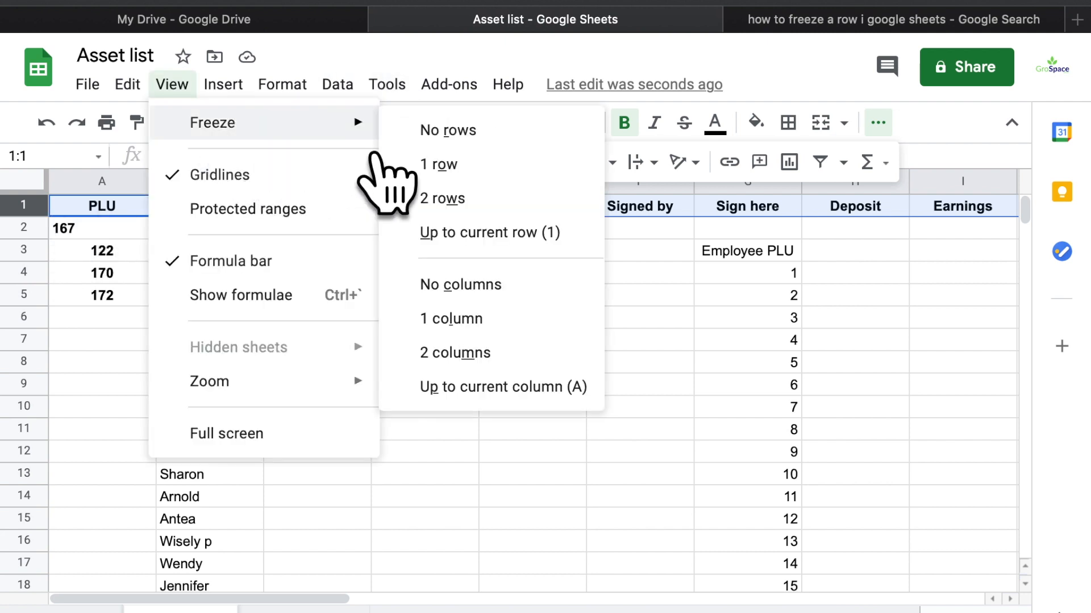
left_click(483, 168)
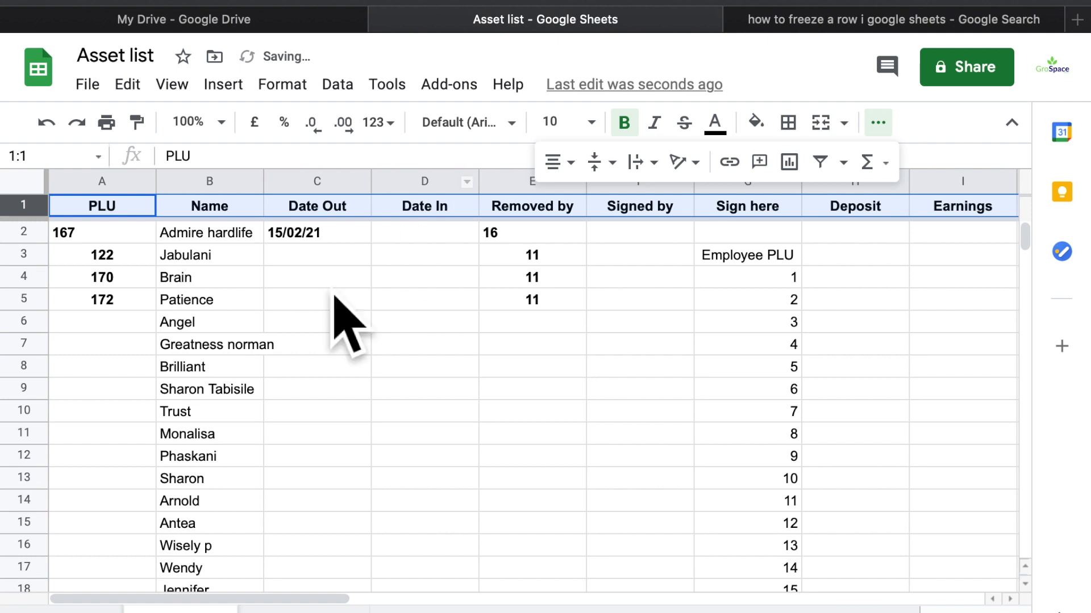
scroll(122, 399, "down", 5)
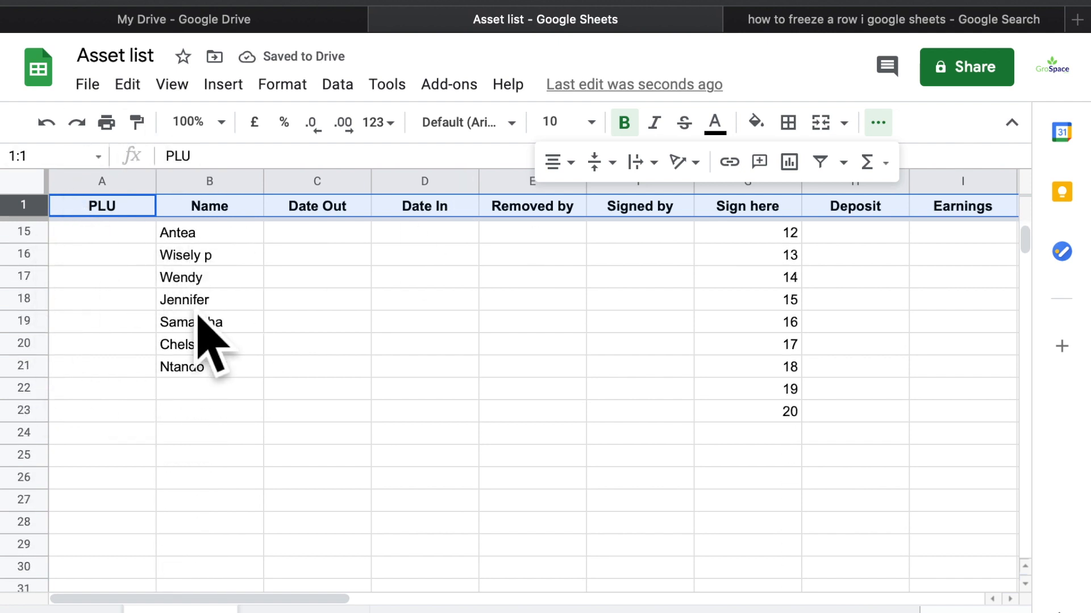
left_click(370, 307)
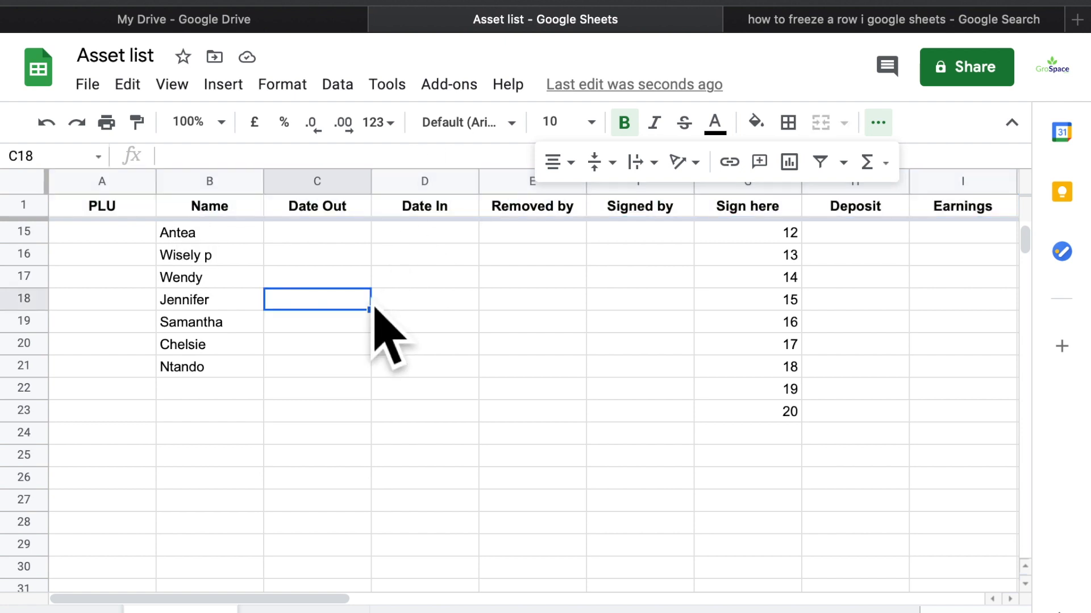
scroll(373, 308, "up", 5)
scroll(374, 308, "right", 1)
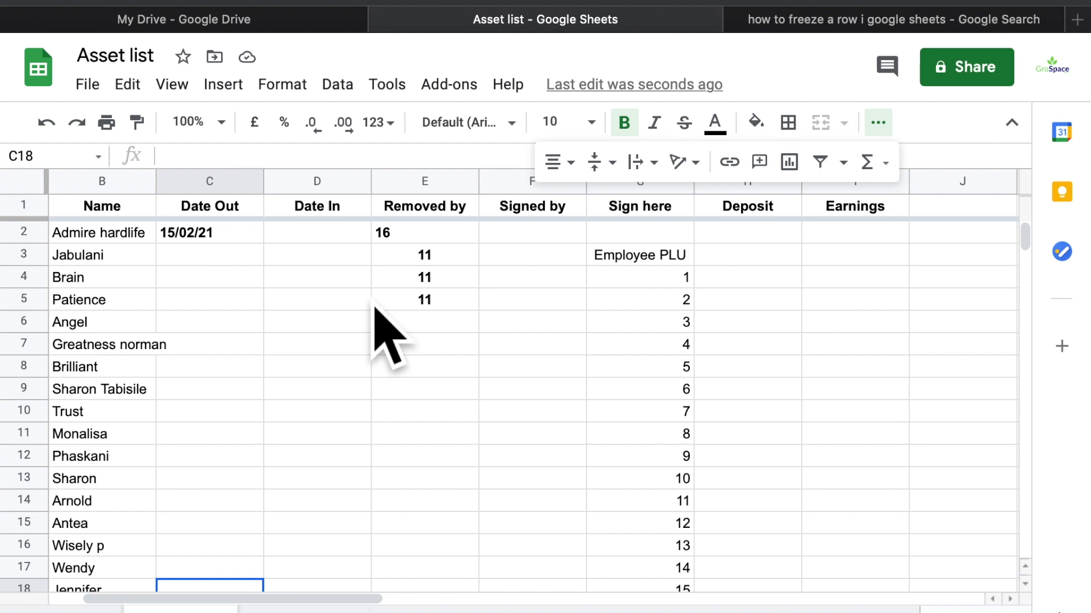
scroll(117, 307, "left", 2)
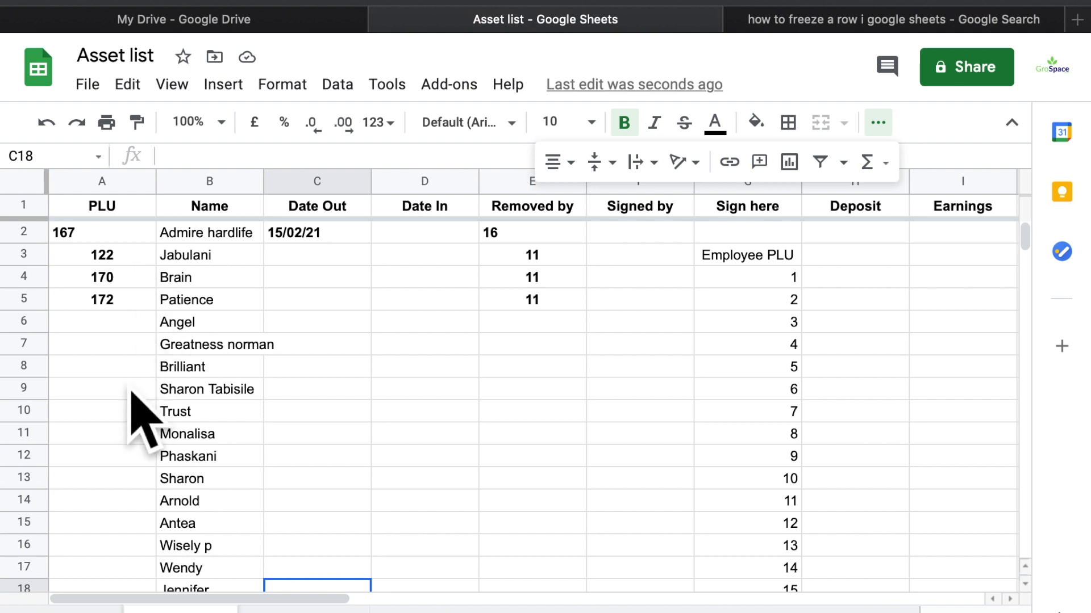
left_click_drag(241, 183, 132, 200)
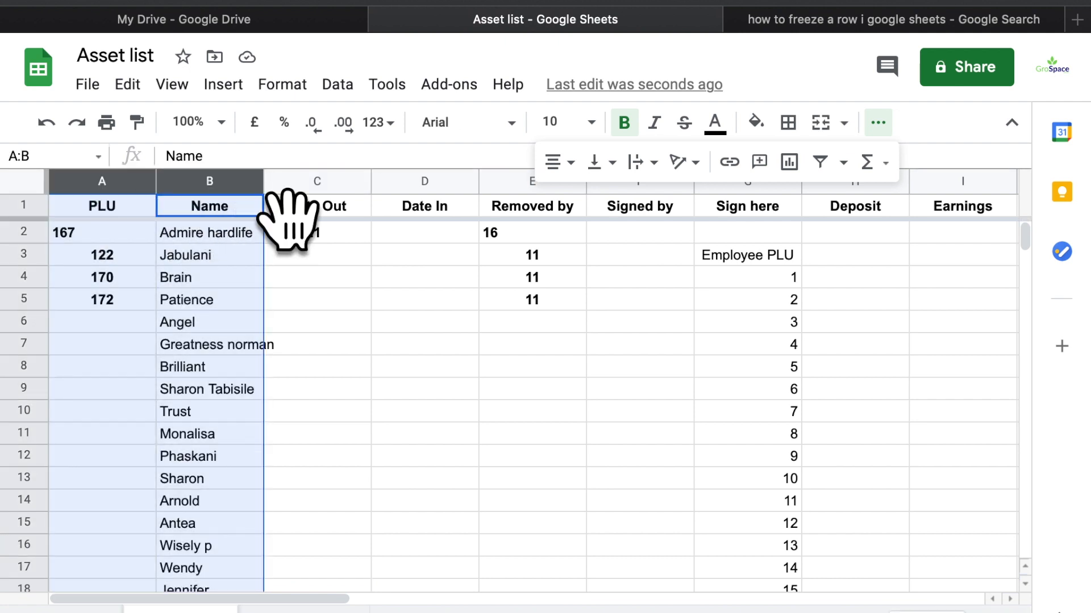
Insert a new column A before PLU and paste the Name column into it
left_click(305, 213)
left_click(254, 184)
key("super+c")
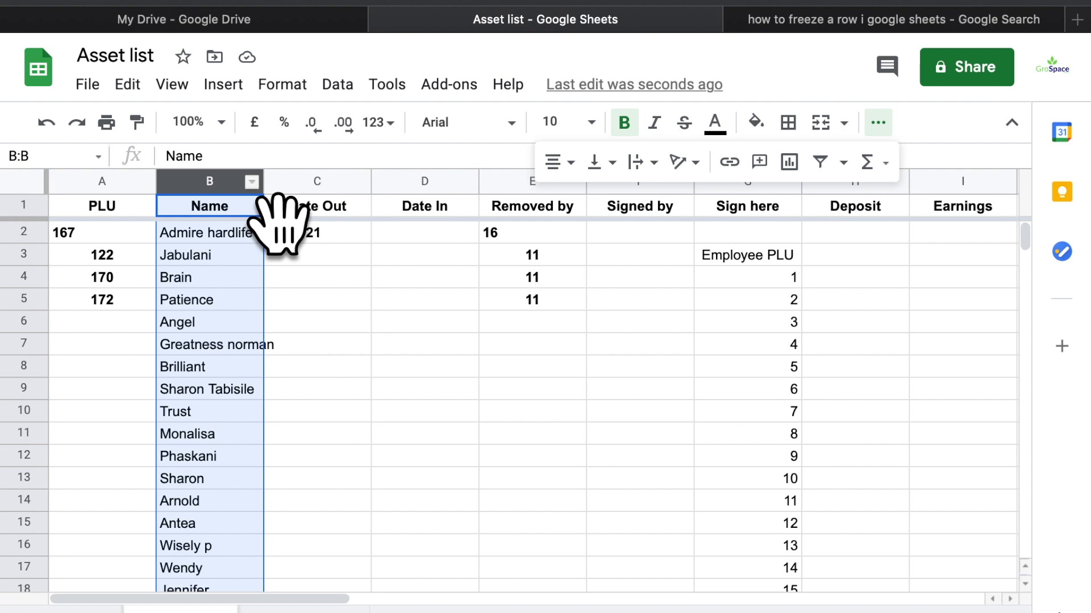
left_click(117, 187)
right_click(121, 191)
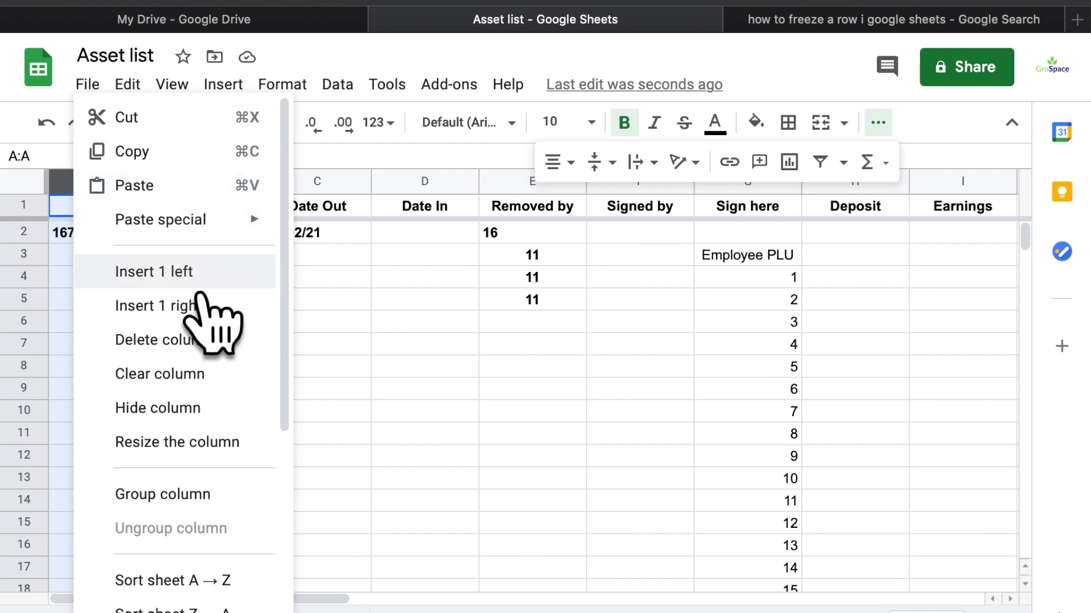
mouse_move(220, 238)
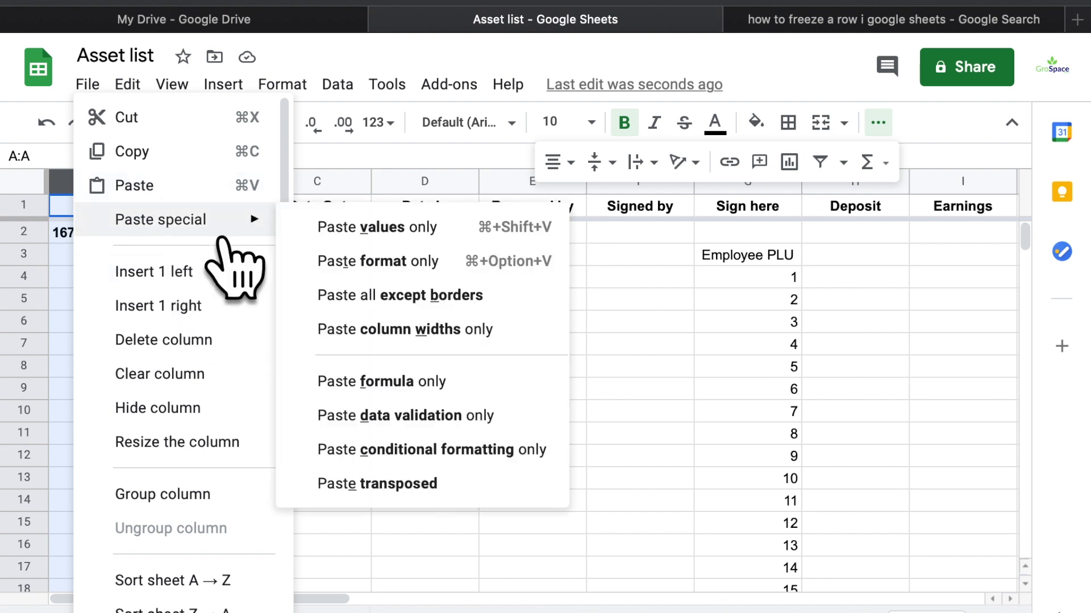
left_click(215, 281)
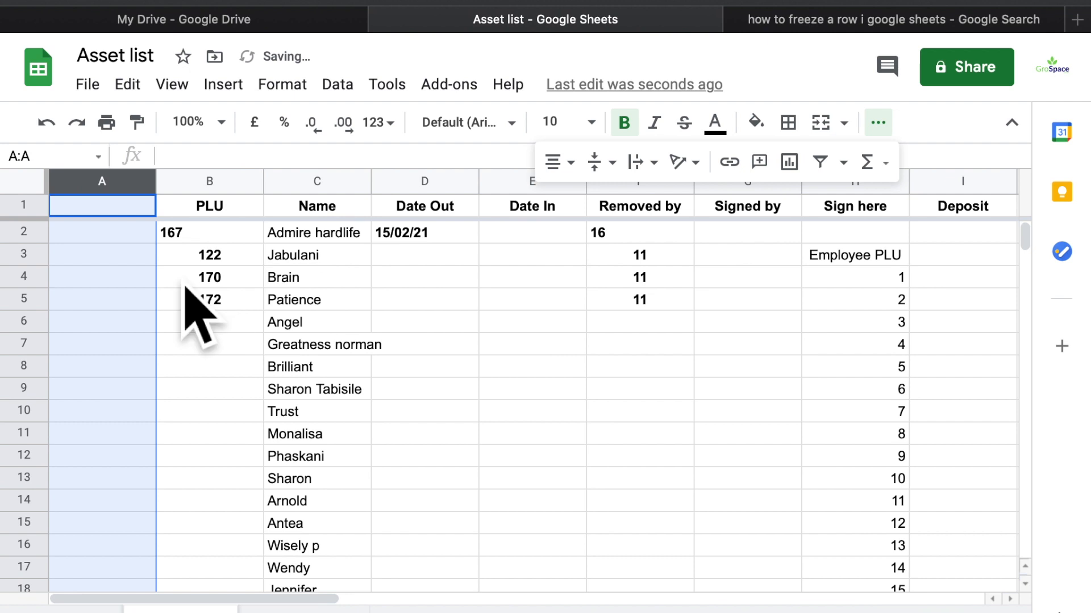
right_click(149, 229)
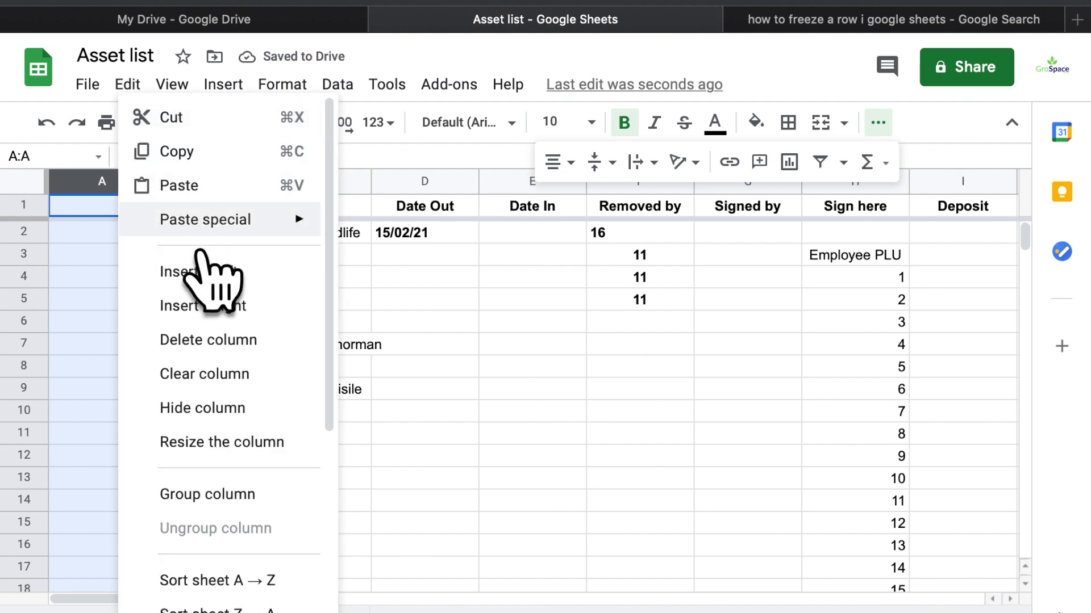
left_click(222, 188)
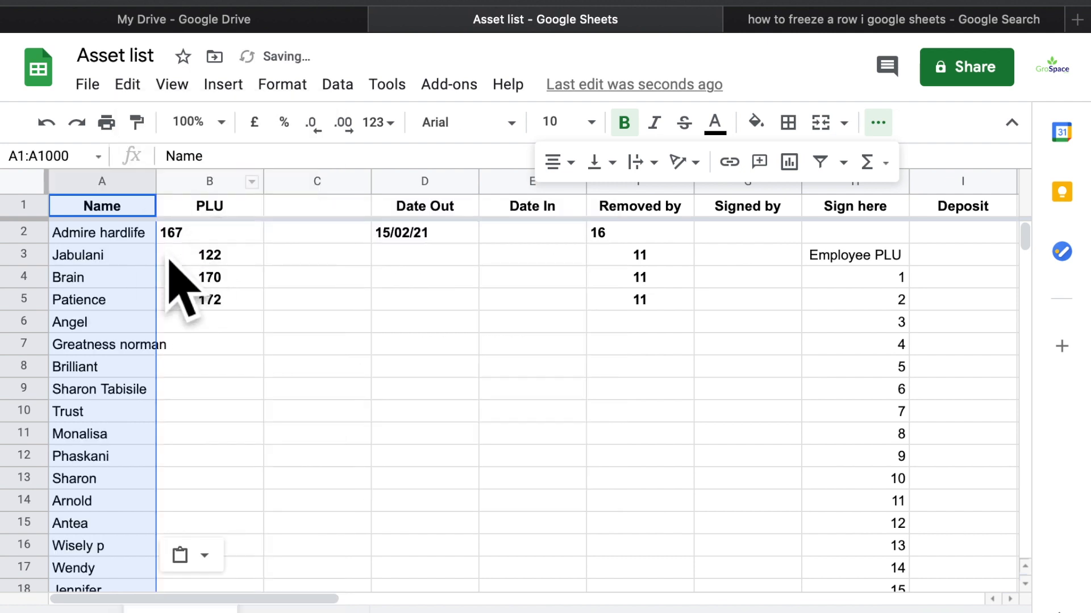
left_click(359, 182)
right_click(365, 235)
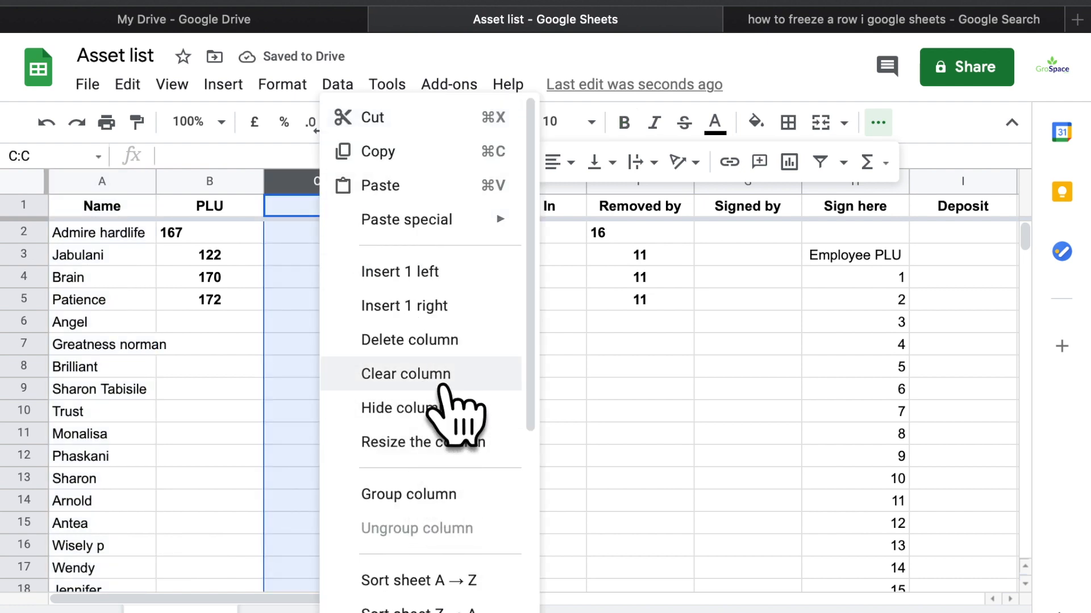
Delete empty column C and insert a column before Date Out headed 'Image'
left_click(442, 352)
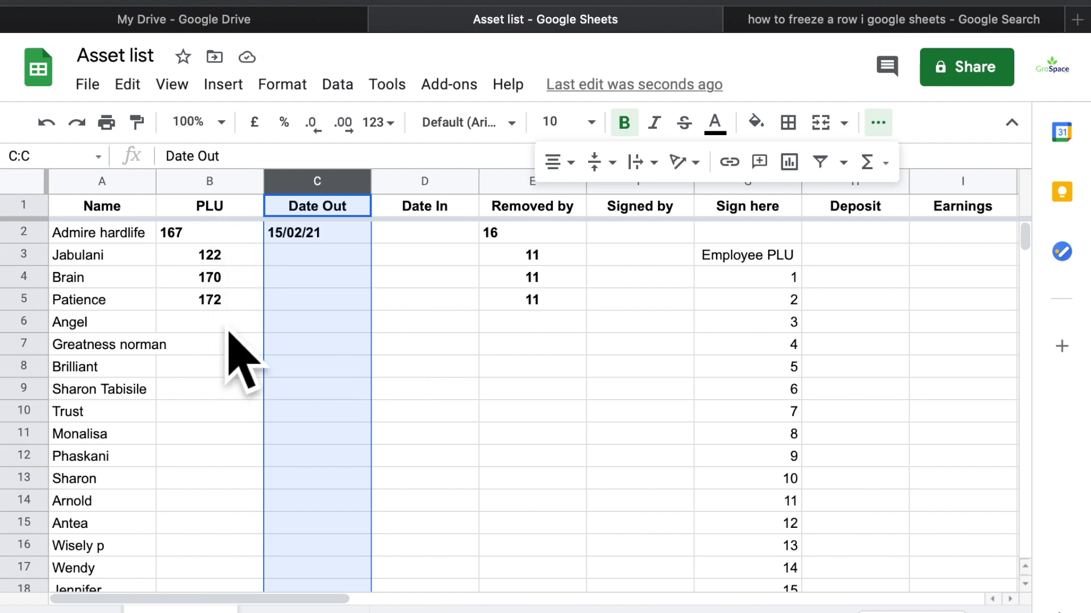
right_click(344, 204)
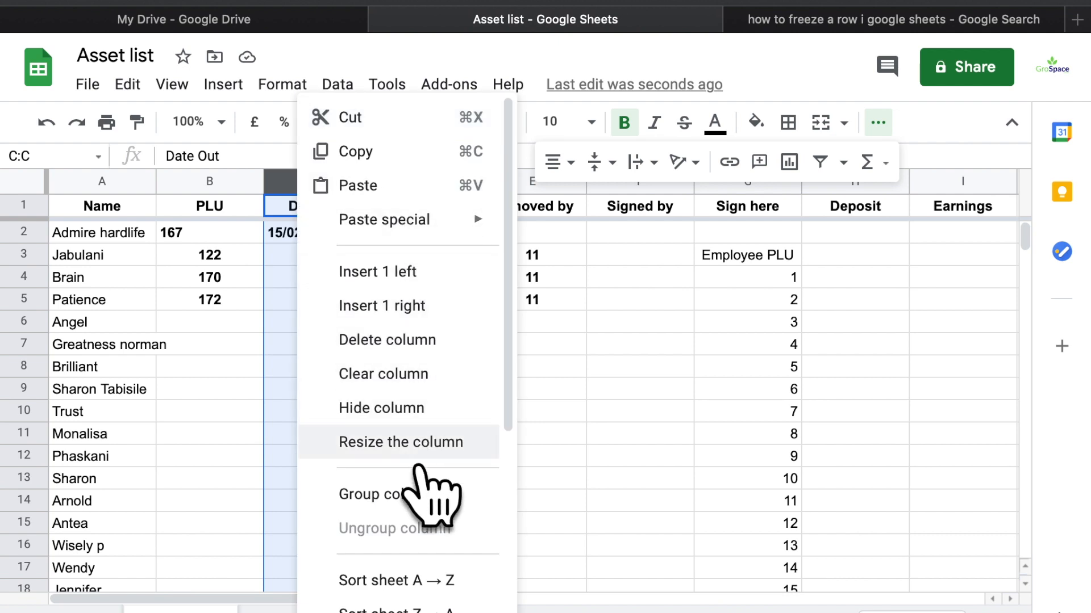
left_click(400, 275)
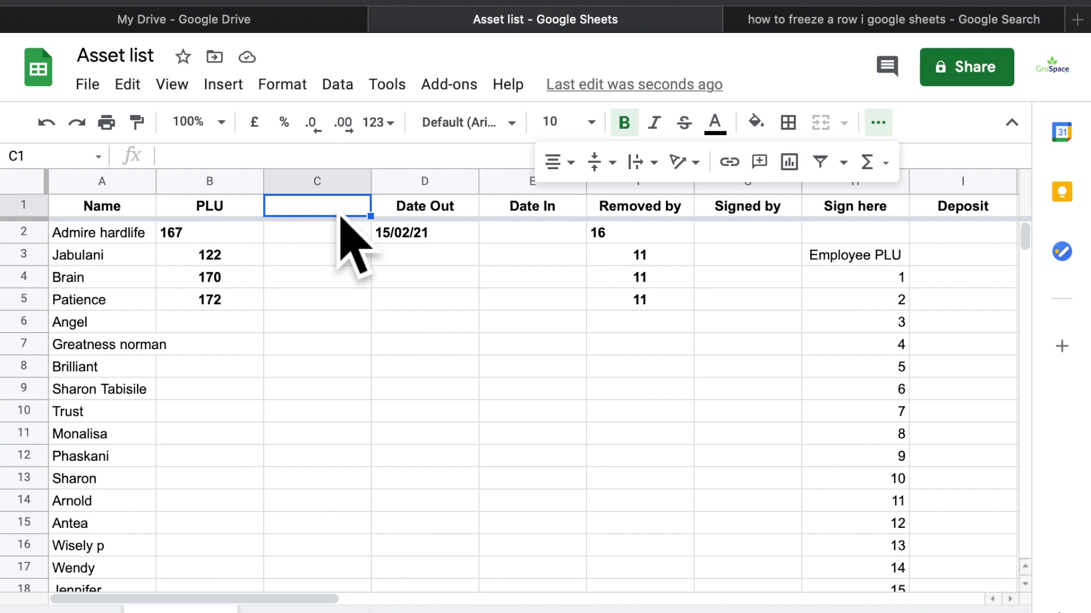
type("Image")
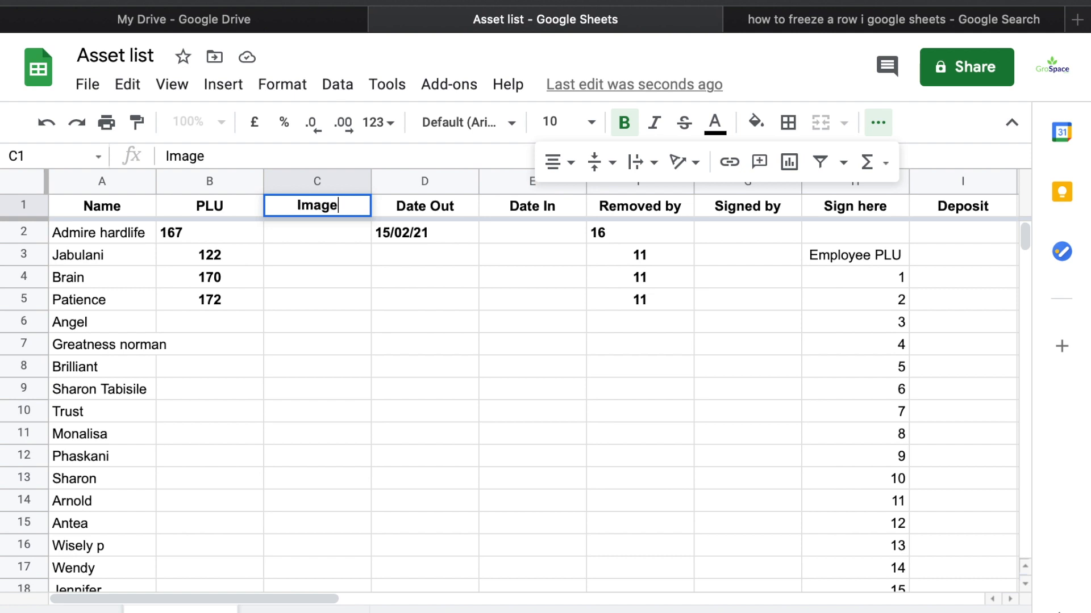
key("Return")
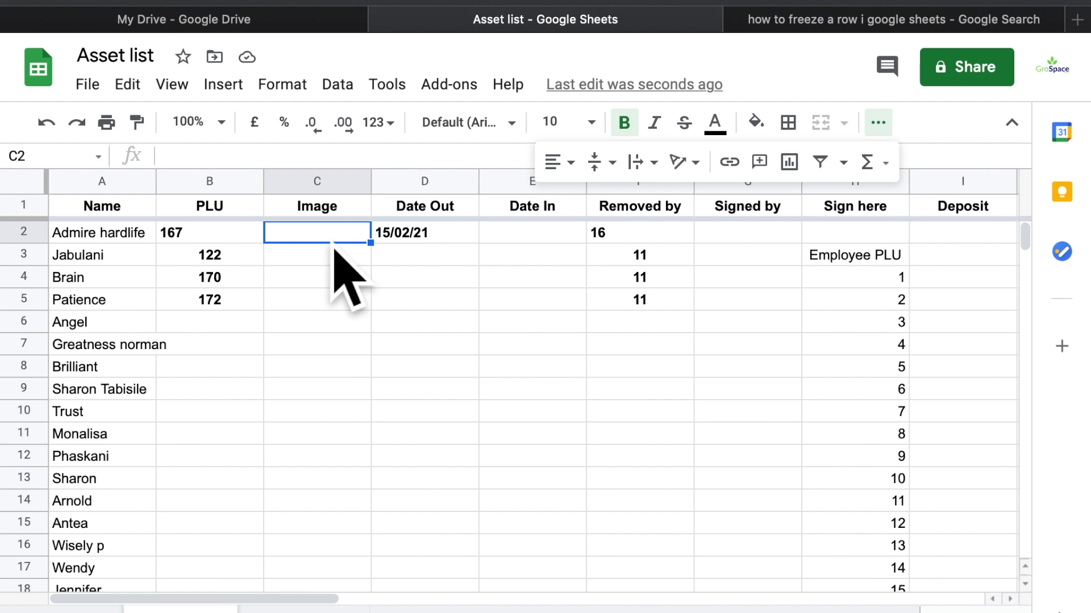
Select cells A2 through A21 and delete all the employee names
left_click(88, 240)
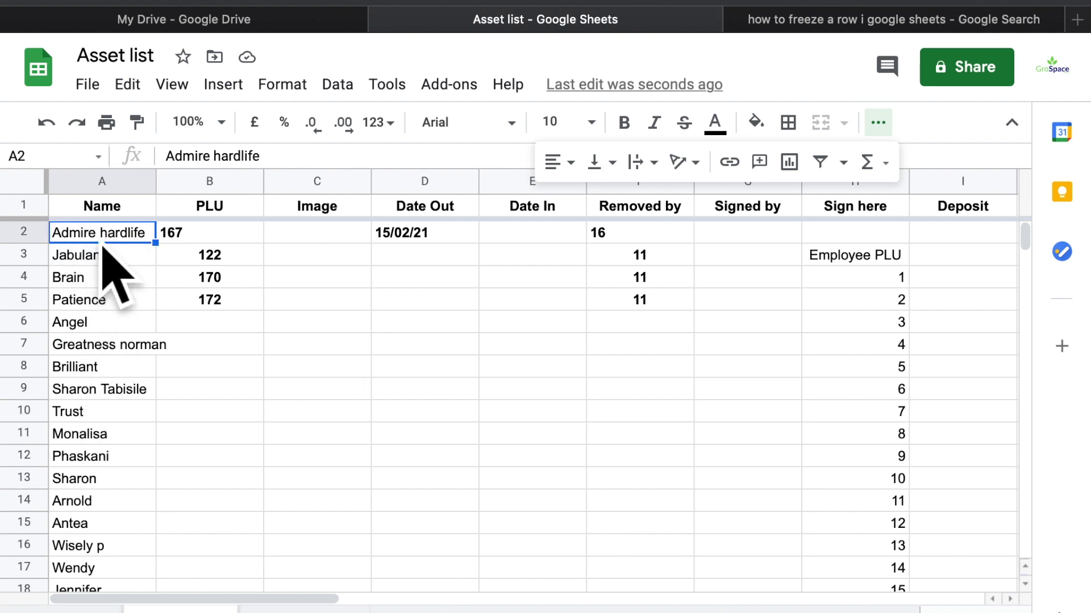
scroll(112, 385, "down", 4)
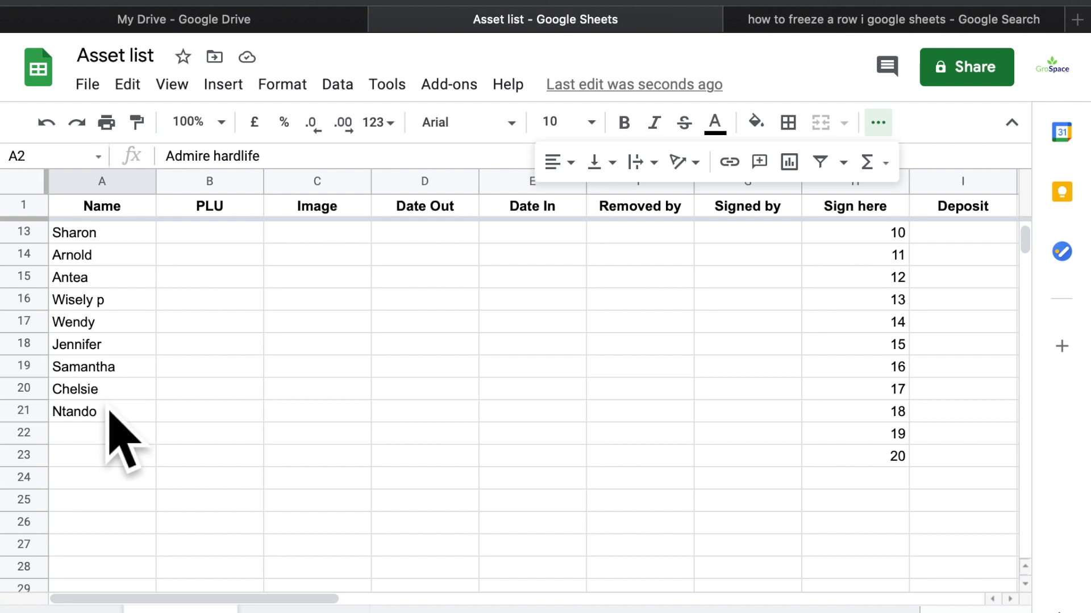
left_click(109, 414, "shift")
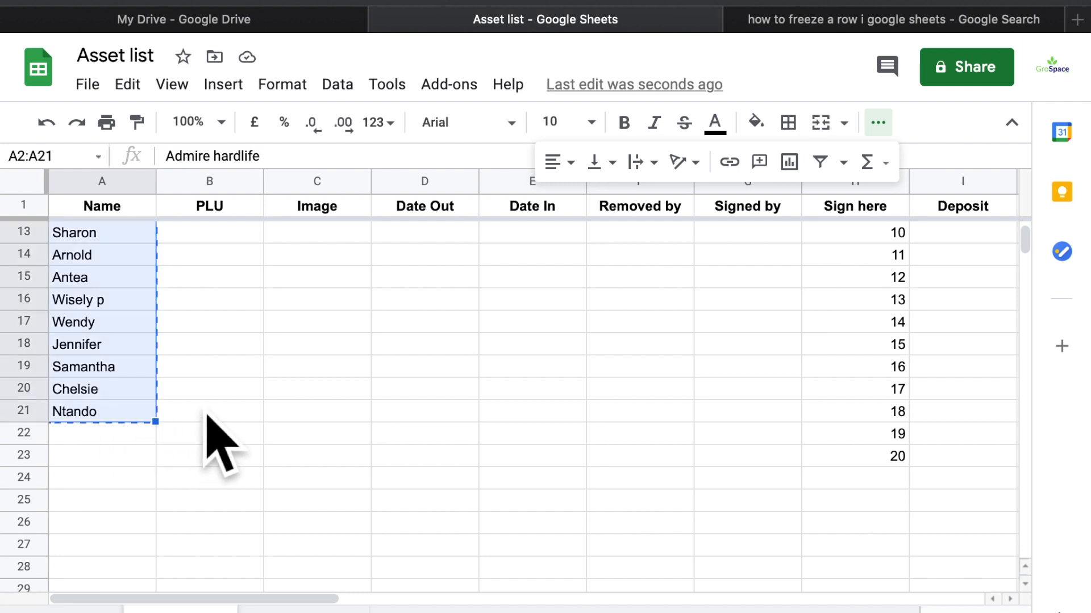
key("Delete")
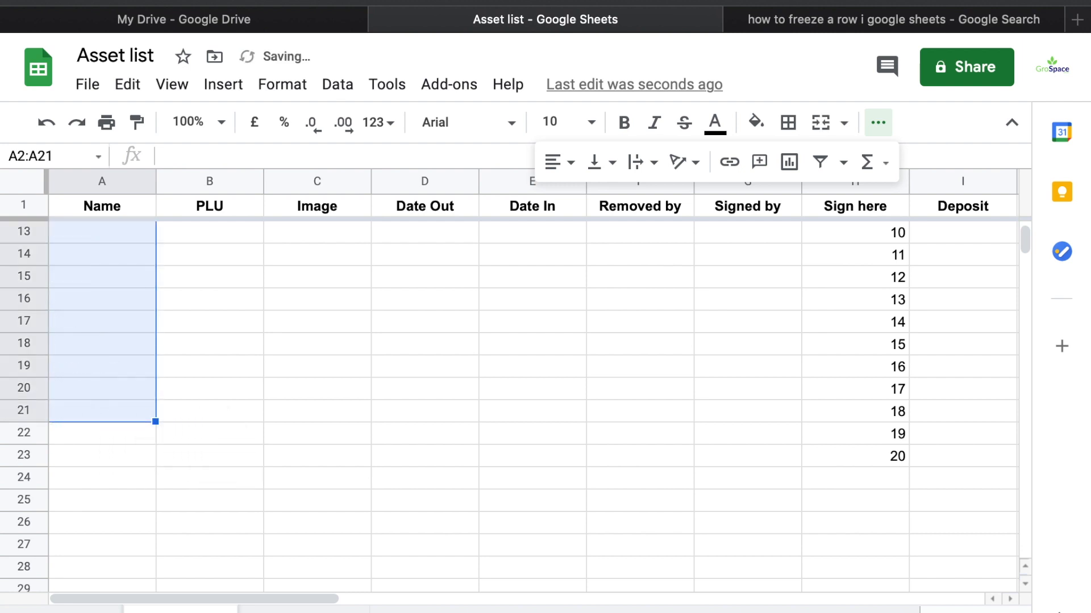
left_click(223, 465)
scroll(228, 483, "up", 5)
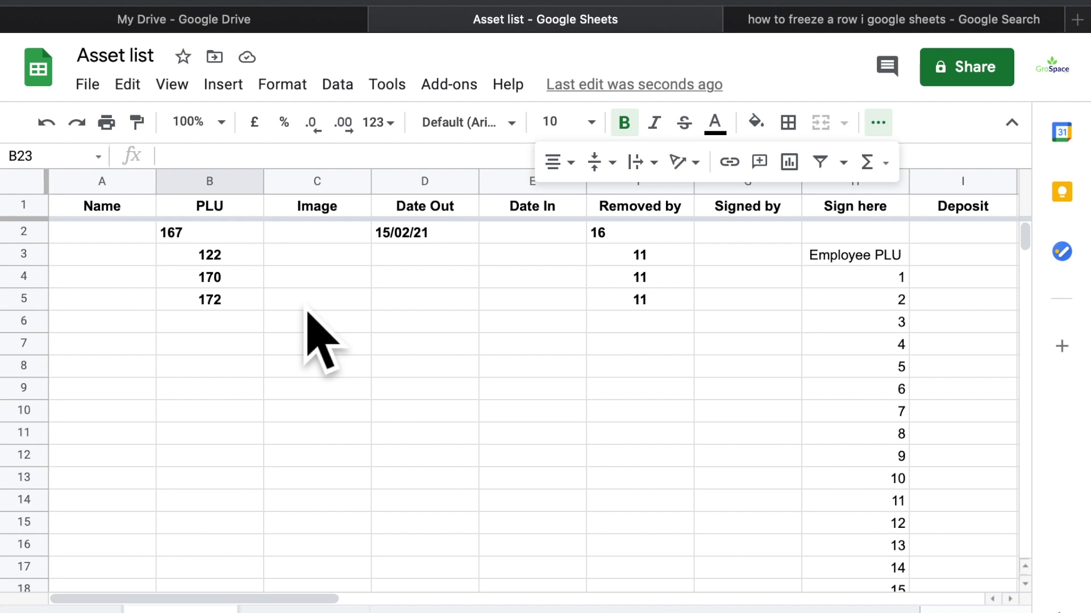
Insert a webcam snapshot of the angle grinder into cell C2 using Insert > Image > Camera
left_click(326, 238)
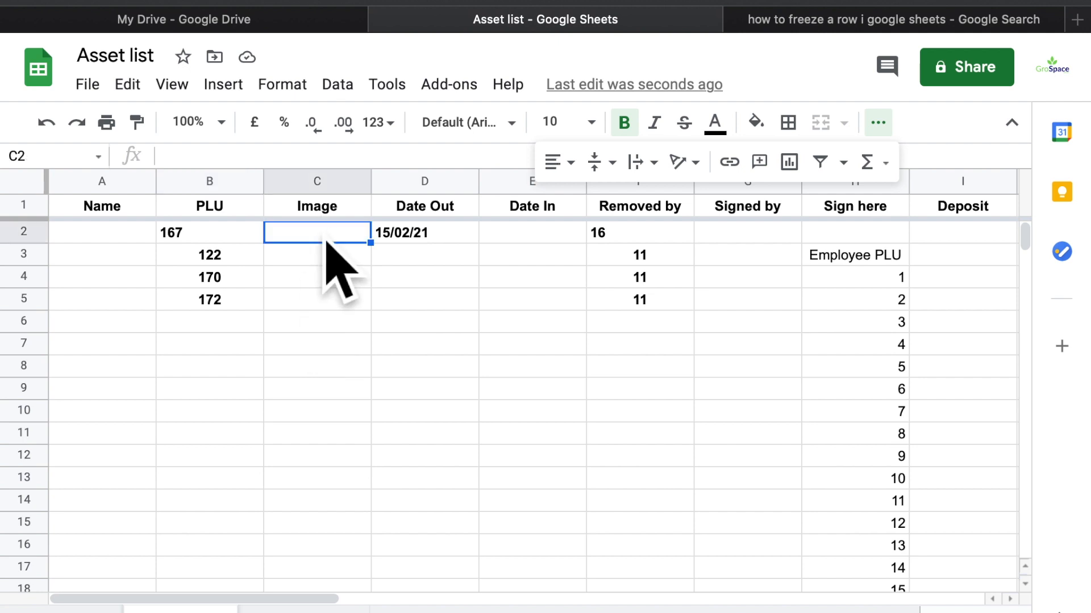
right_click(325, 239)
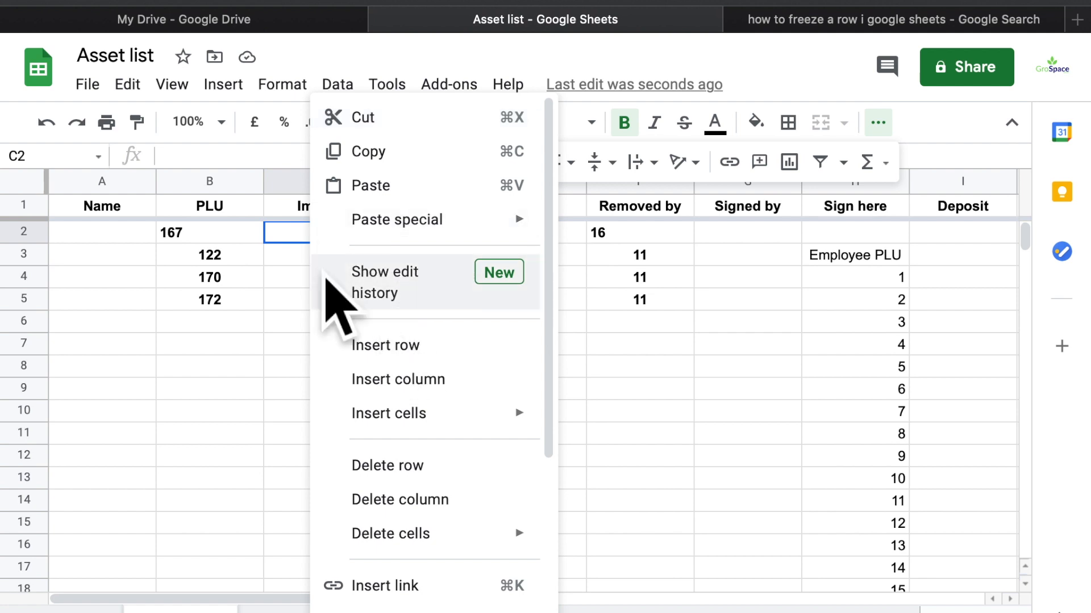
left_click(224, 84)
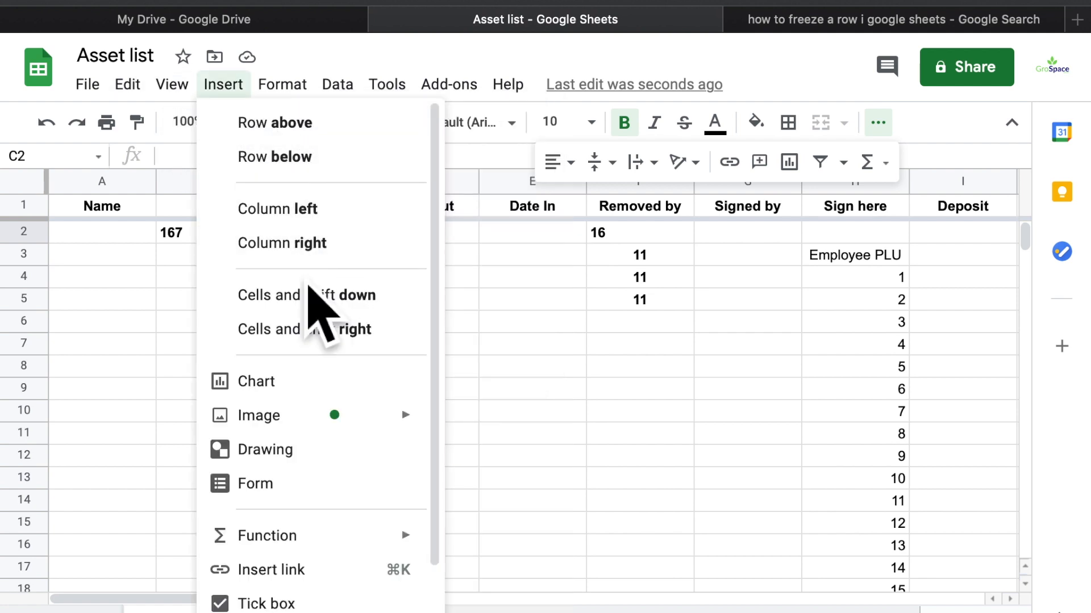
mouse_move(332, 426)
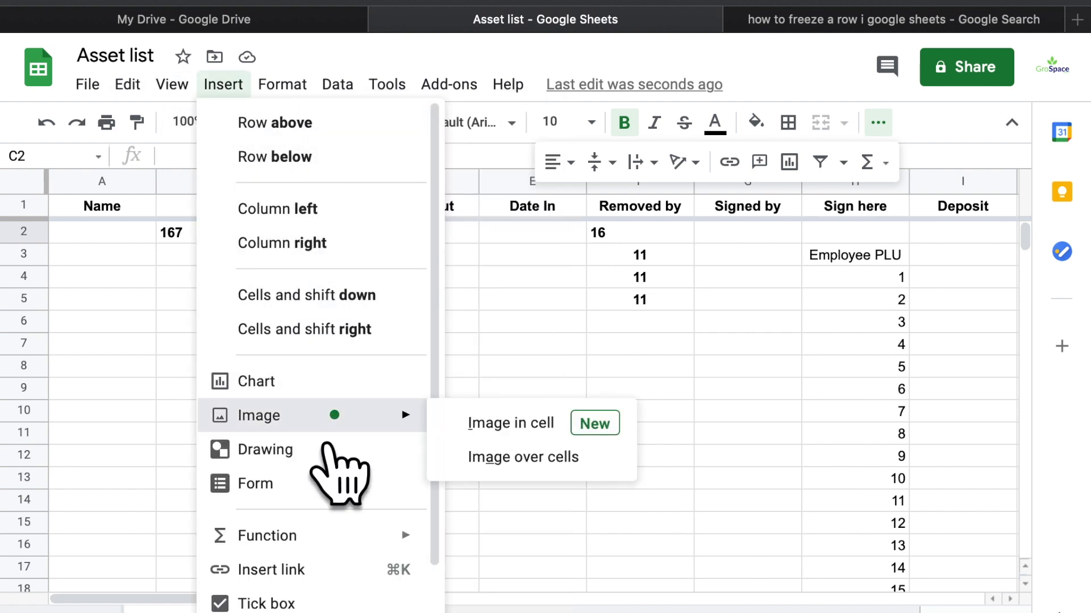
left_click(527, 454)
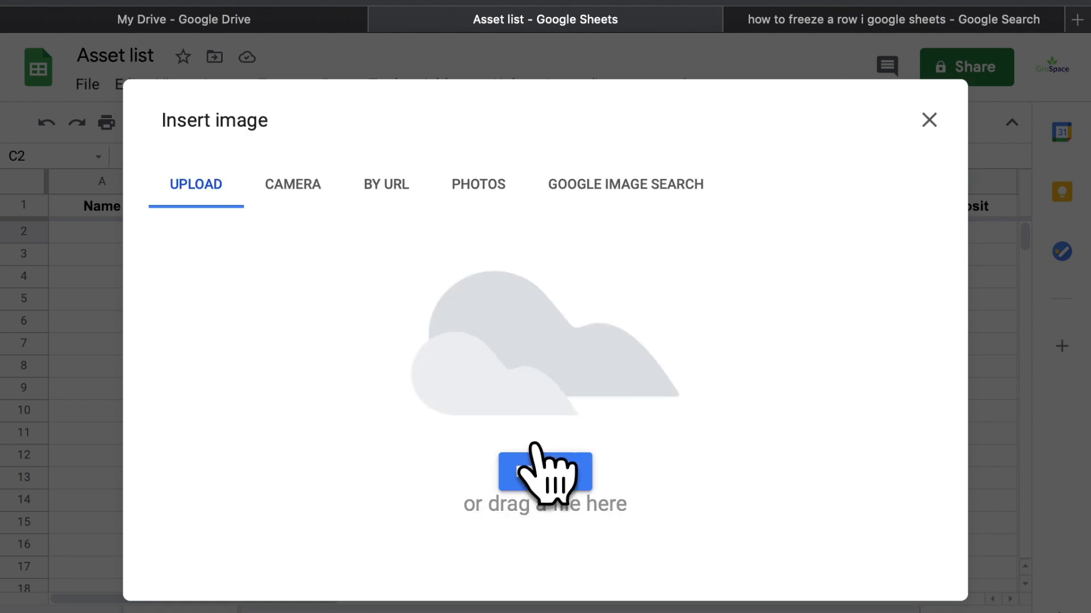
left_click(306, 187)
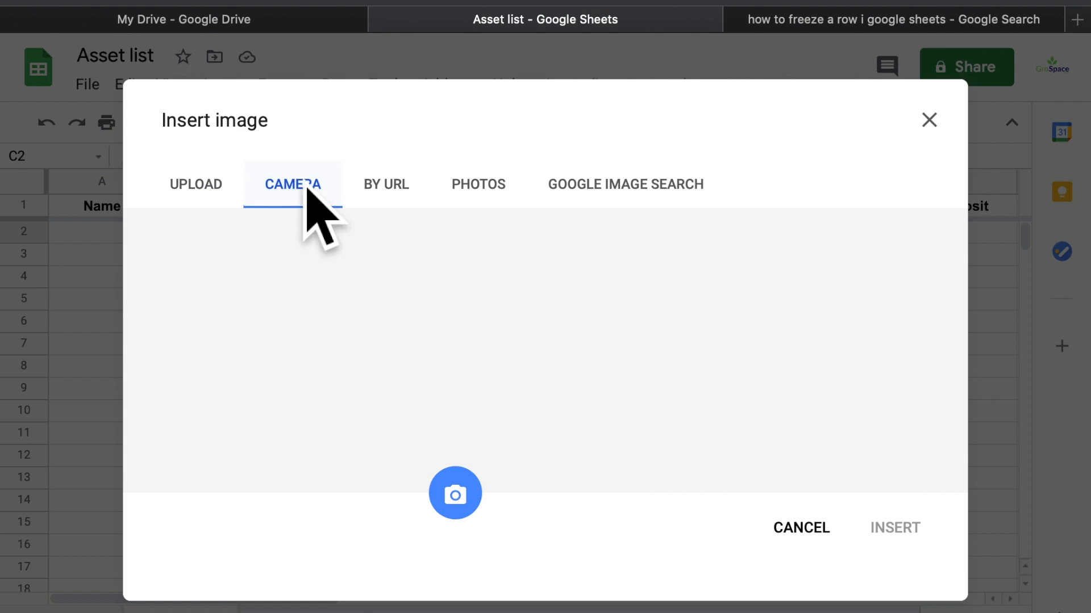
left_click(779, 143)
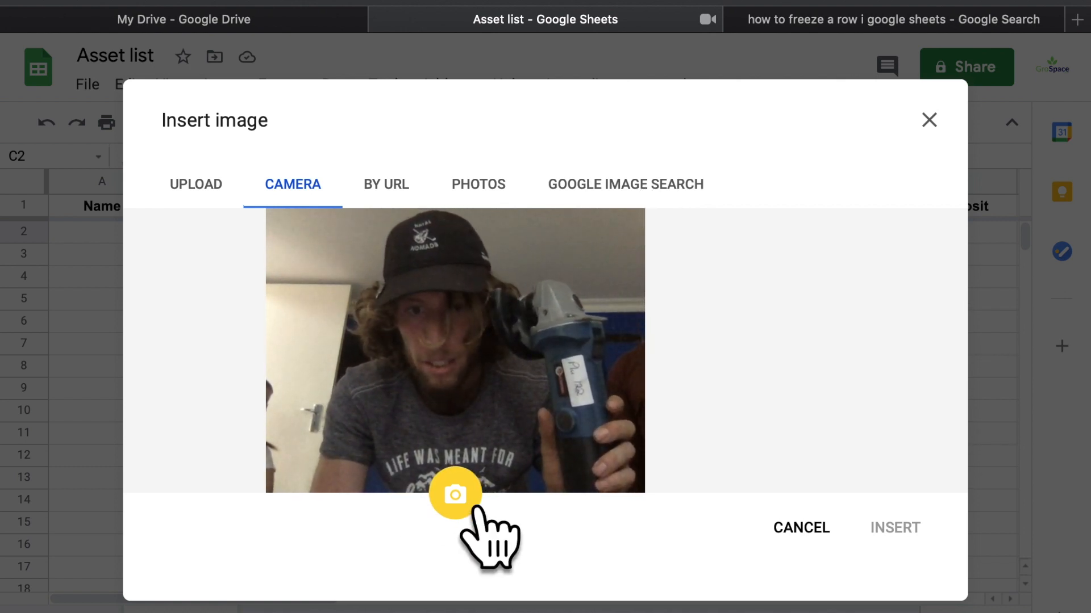
left_click(457, 494)
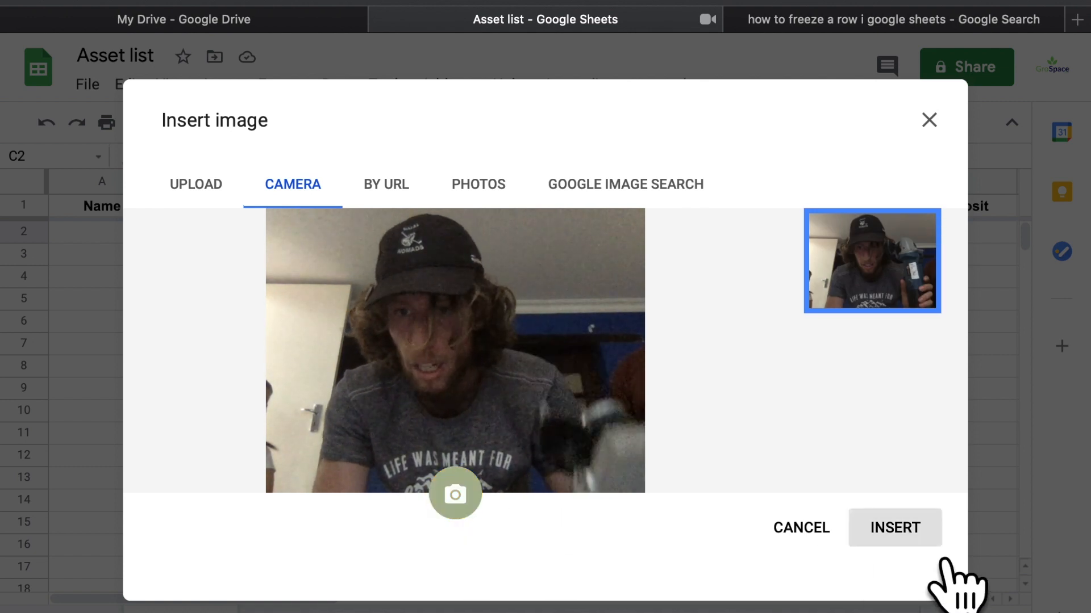
left_click(940, 560)
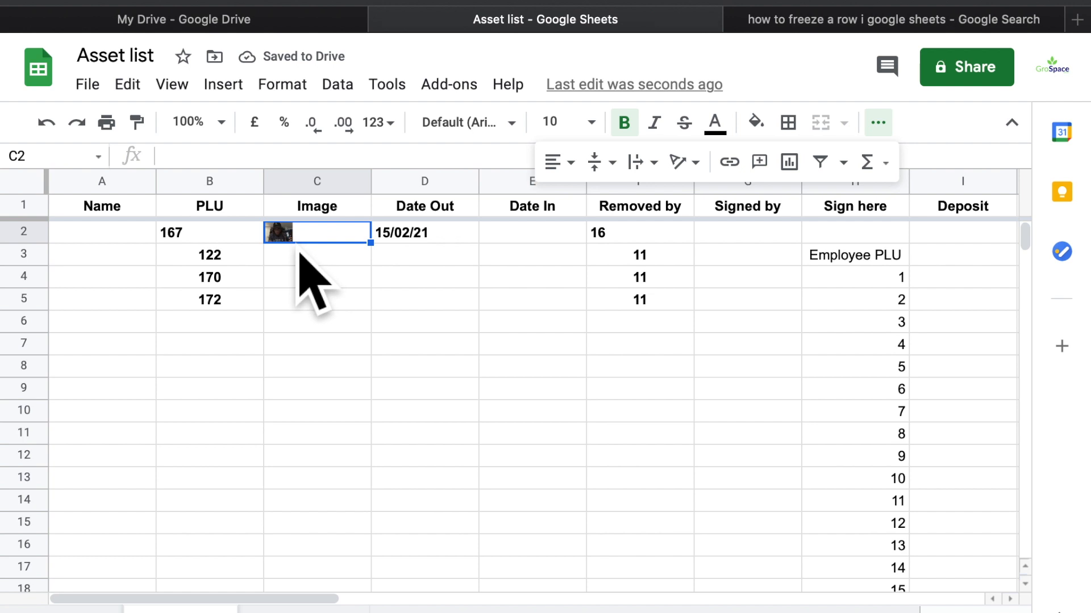
Select the image cell C2 and browse its right-click options without choosing one
left_click(316, 301)
left_click(299, 240)
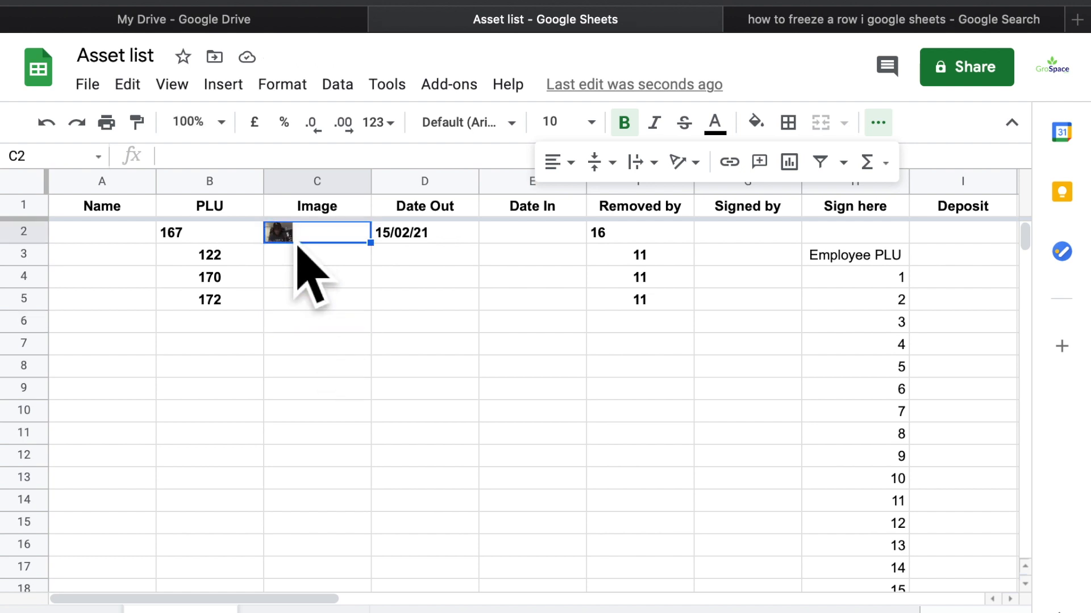
right_click(297, 244)
left_click(238, 258)
scroll(283, 241, "up", 5)
scroll(282, 241, "up", 5)
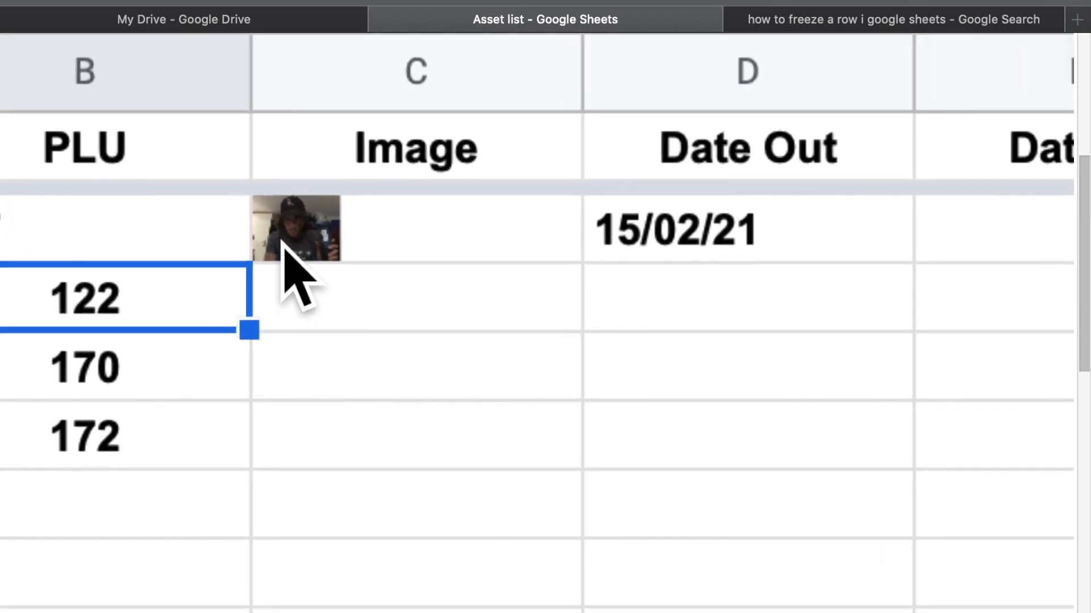
left_click(291, 243)
right_click(291, 244)
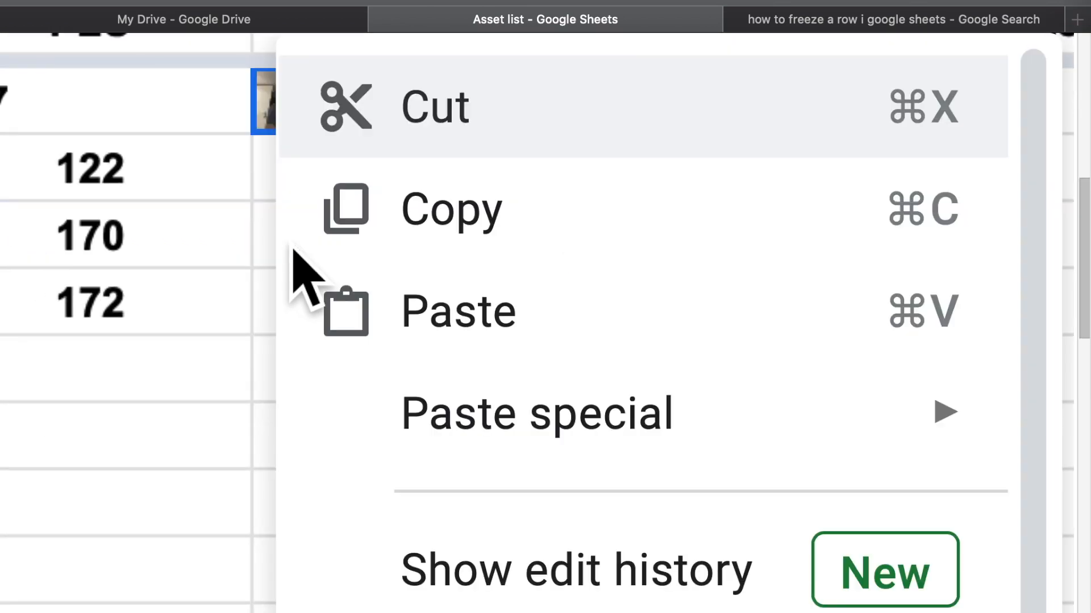
scroll(293, 248, "down", 5)
scroll(322, 339, "down", 1)
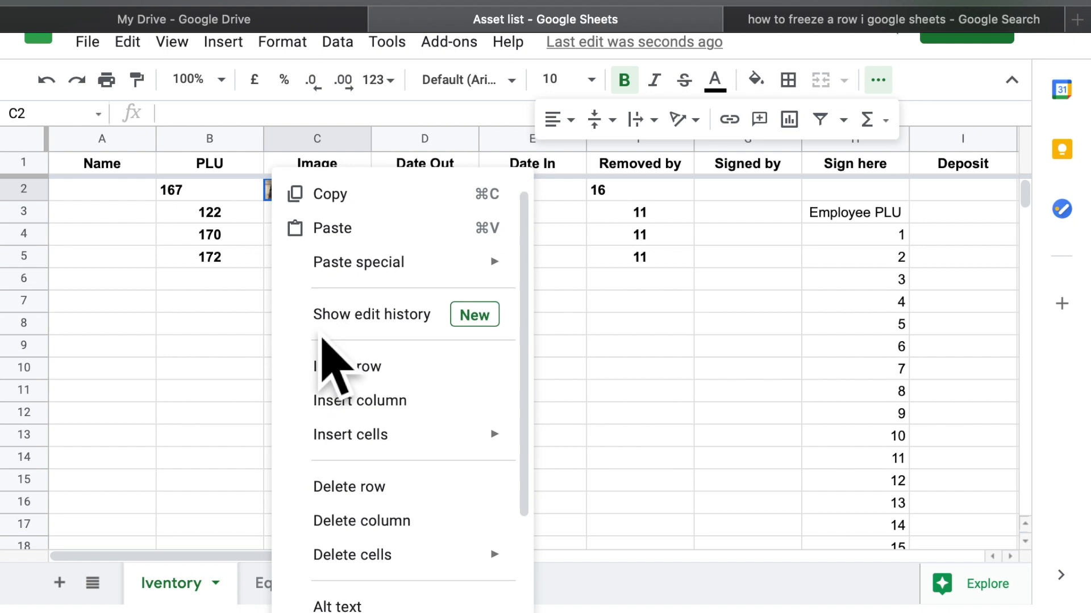
scroll(322, 339, "down", 5)
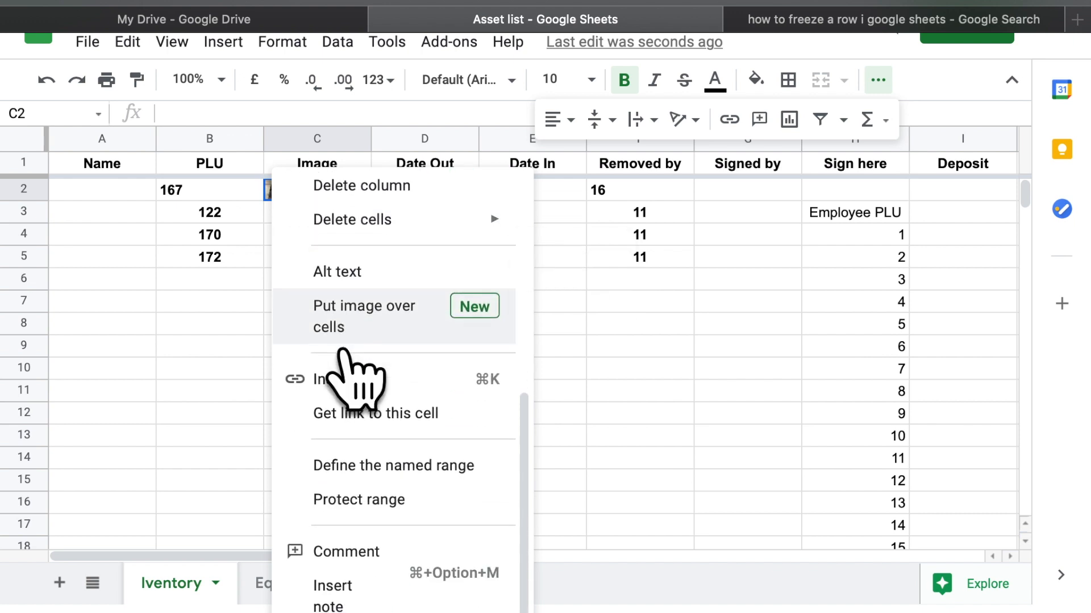
left_click(233, 325)
right_click(289, 242)
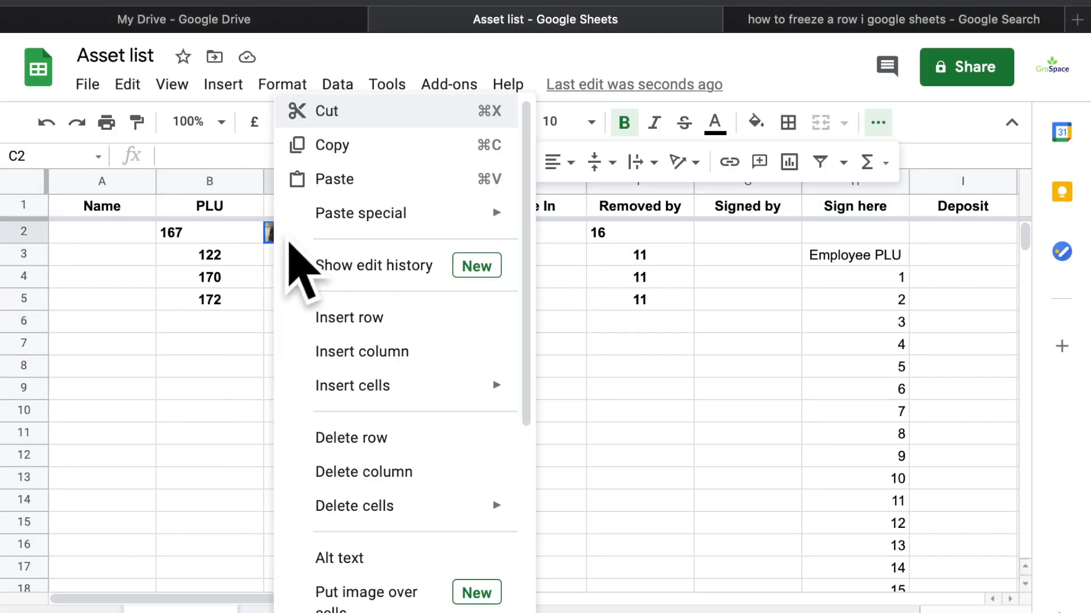
left_click(236, 284)
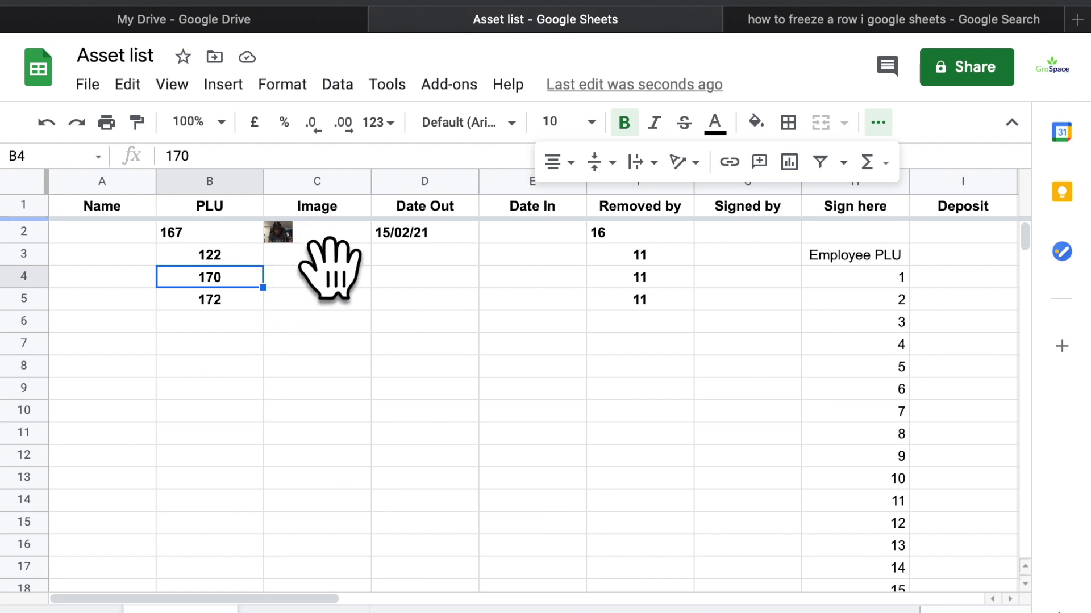
Place the C2 photo over the cells, then delete the floating photo and clear C2
left_click(296, 240)
left_click(296, 301)
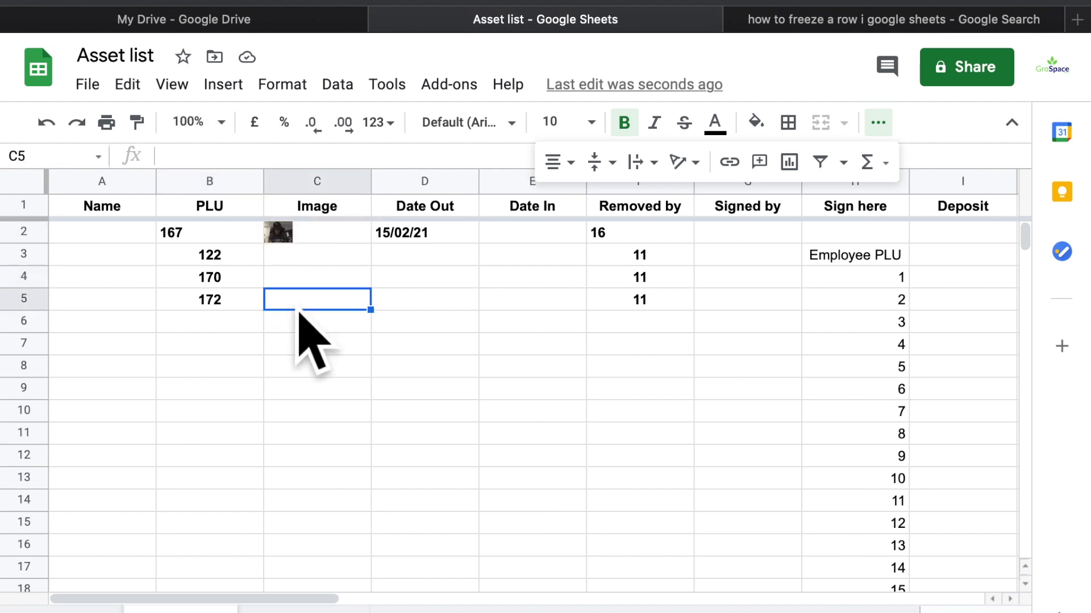
left_click(317, 242)
right_click(317, 243)
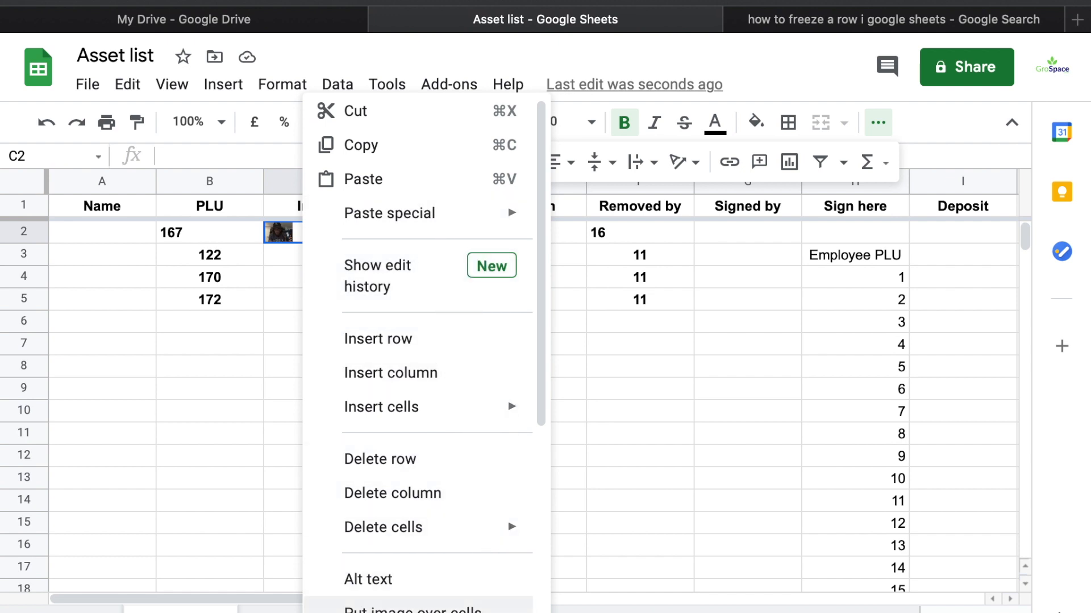
left_click(413, 608)
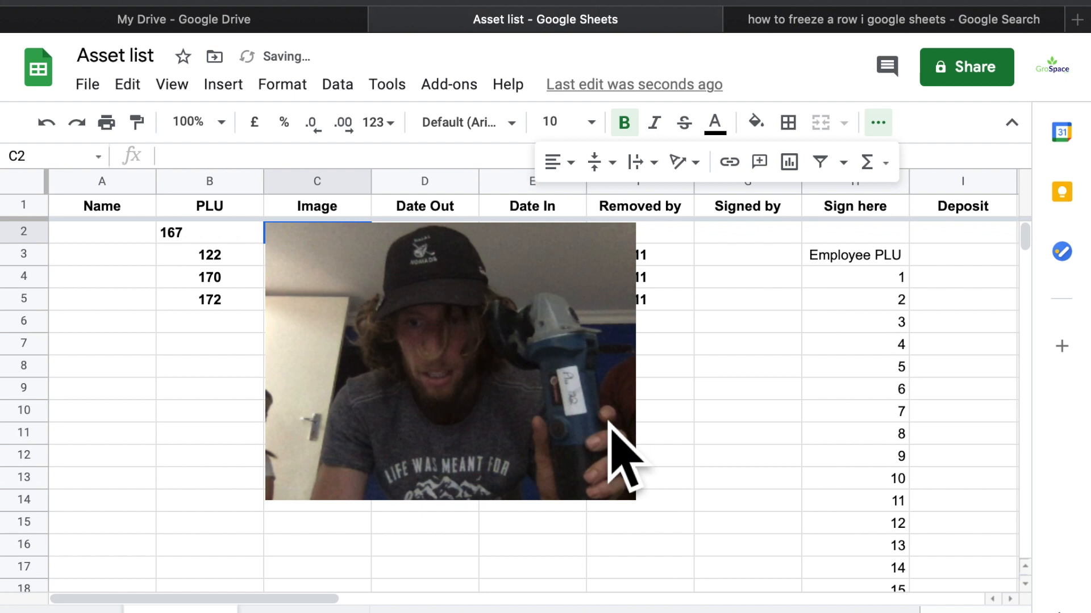
left_click(467, 335)
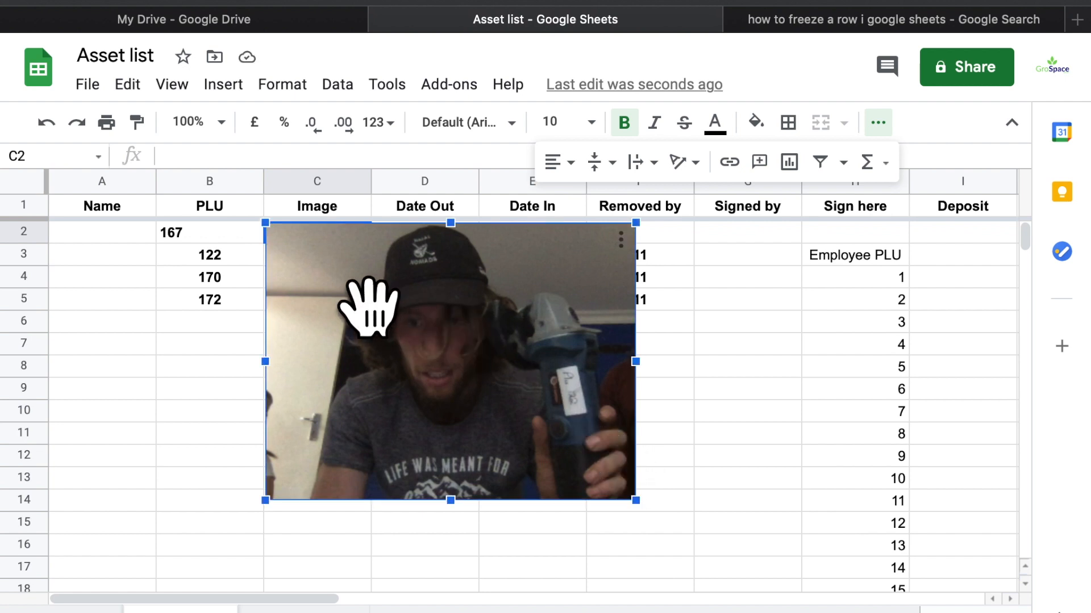
key("Delete")
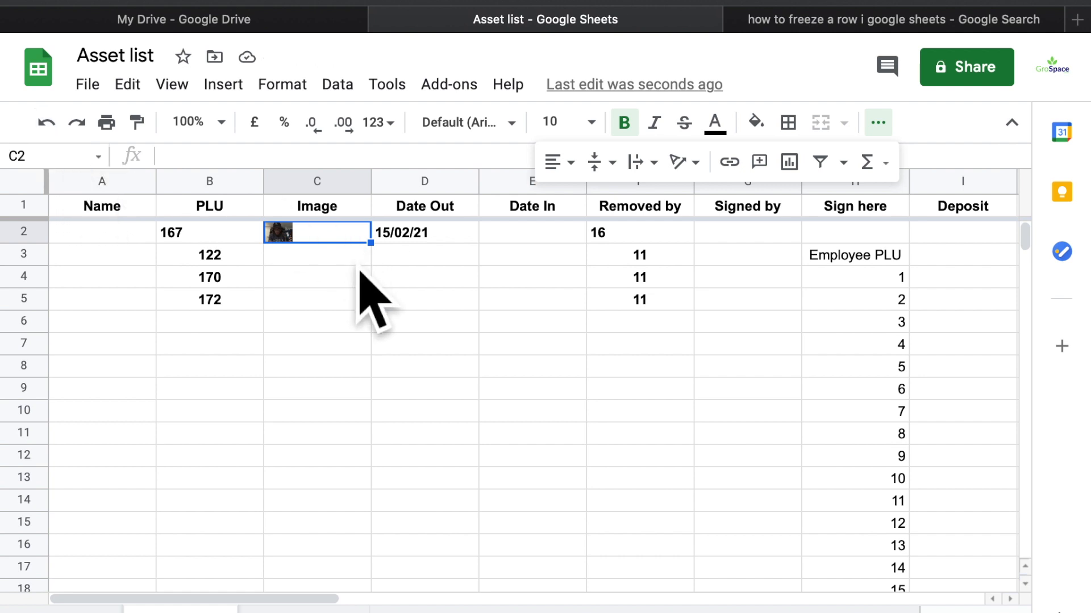
key("BackSpace")
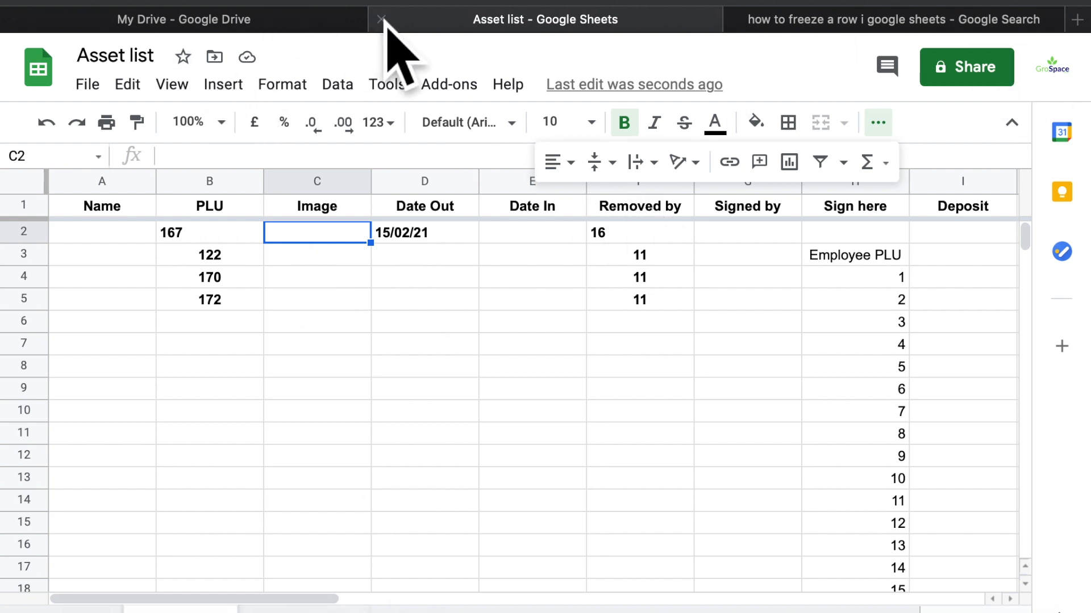
Switch to the 'My Drive - Google Drive' browser tab
left_click(348, 23)
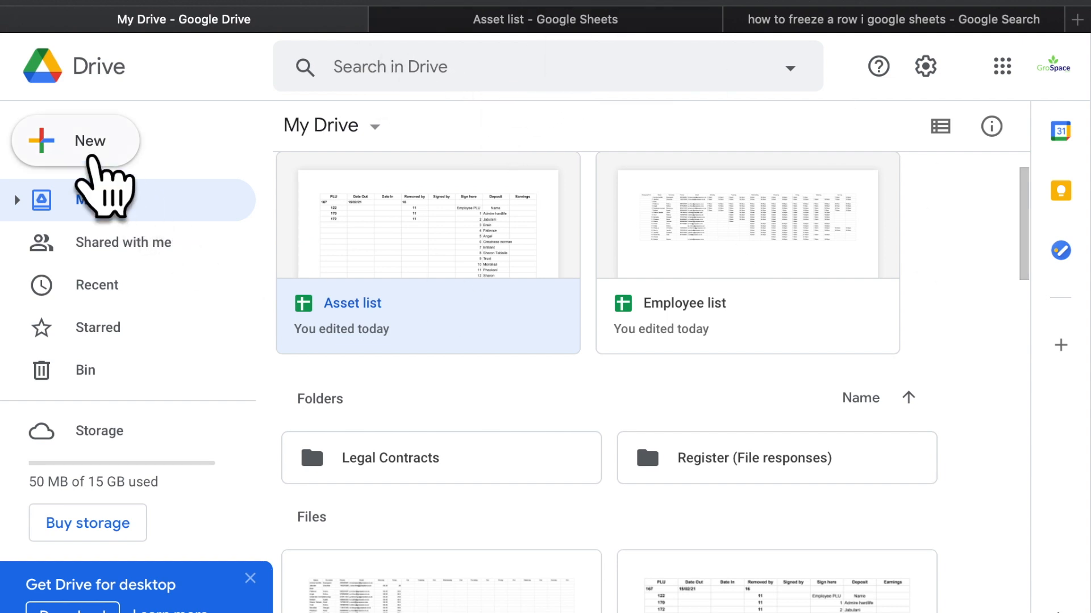
Create a Blank form from Google Drive's New > Google Forms menu
left_click(91, 158)
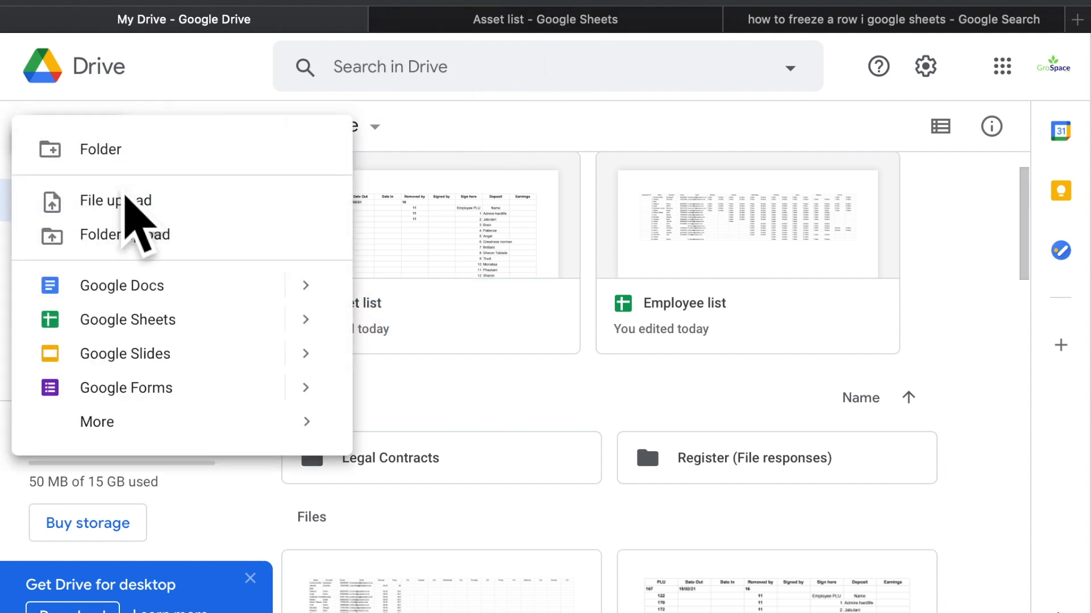
mouse_move(318, 400)
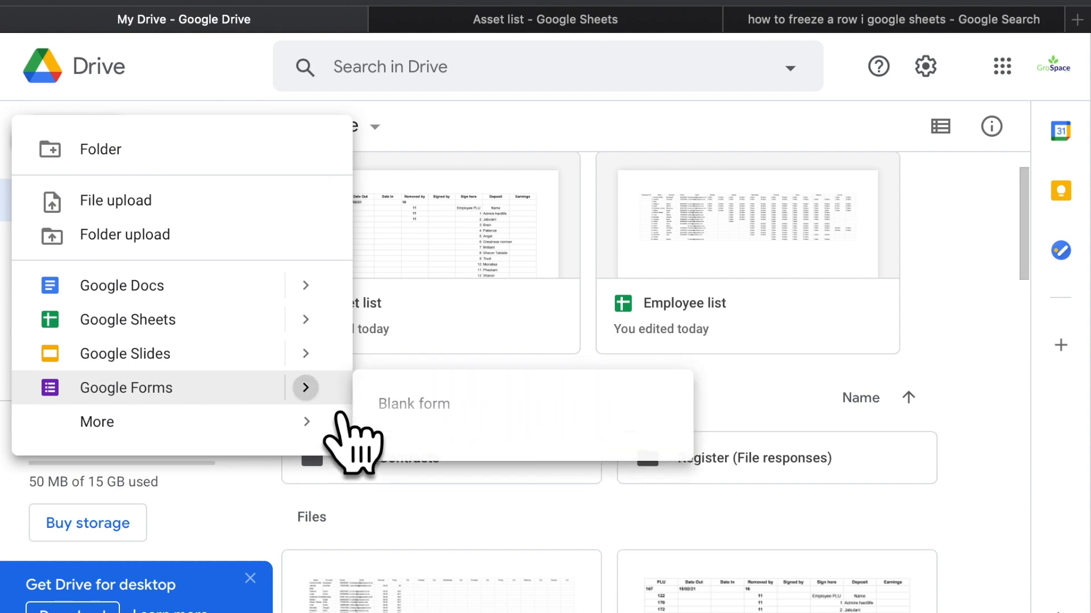
left_click(432, 437)
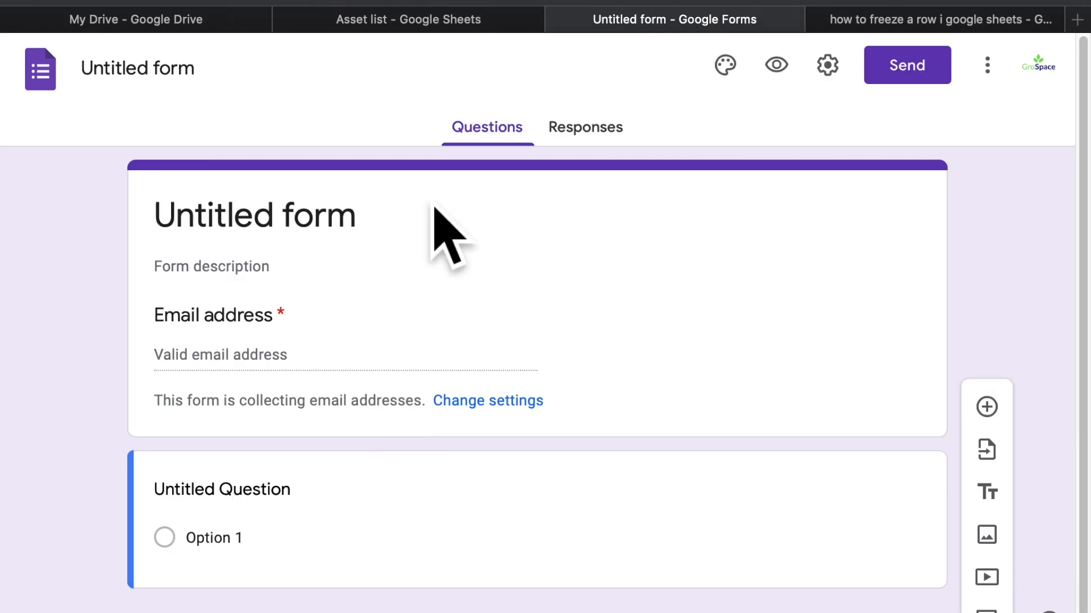
Link the form's responses to the existing 'Asset list' spreadsheet from the Responses tab
left_click(631, 162)
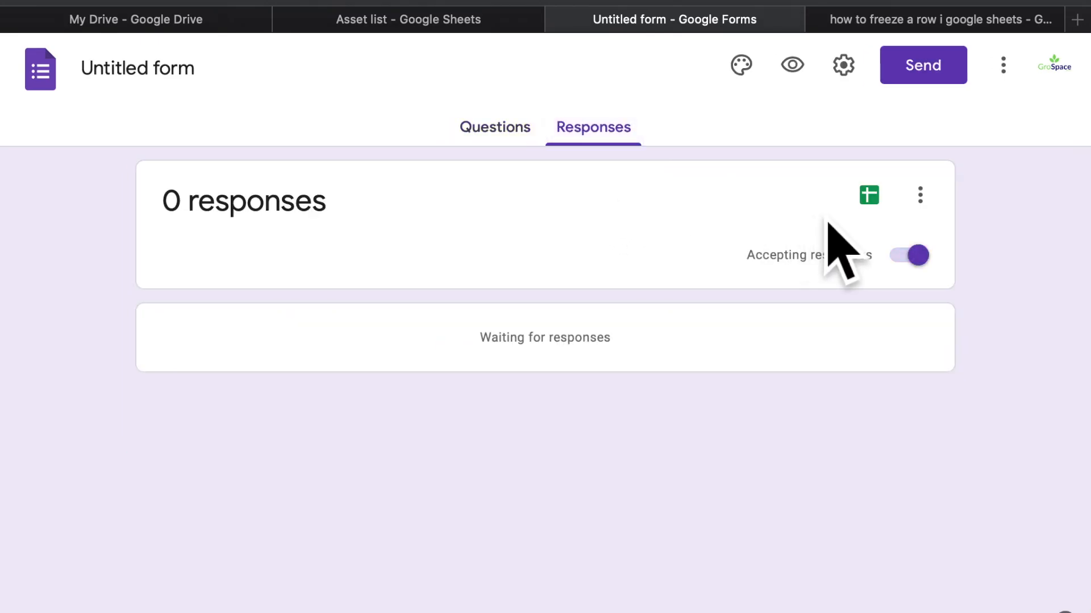
left_click(869, 196)
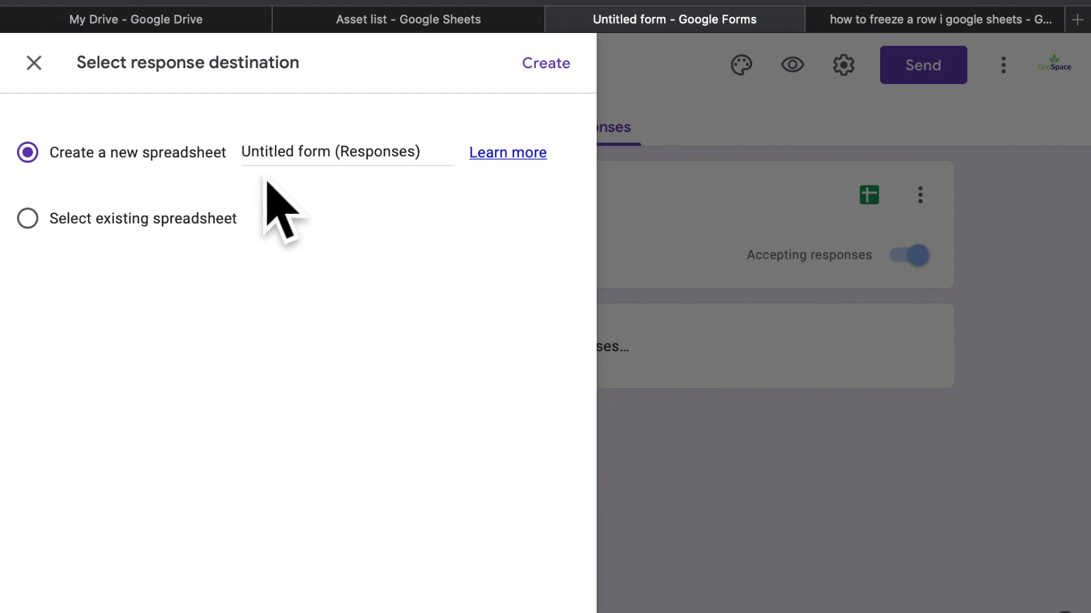
left_click(96, 234)
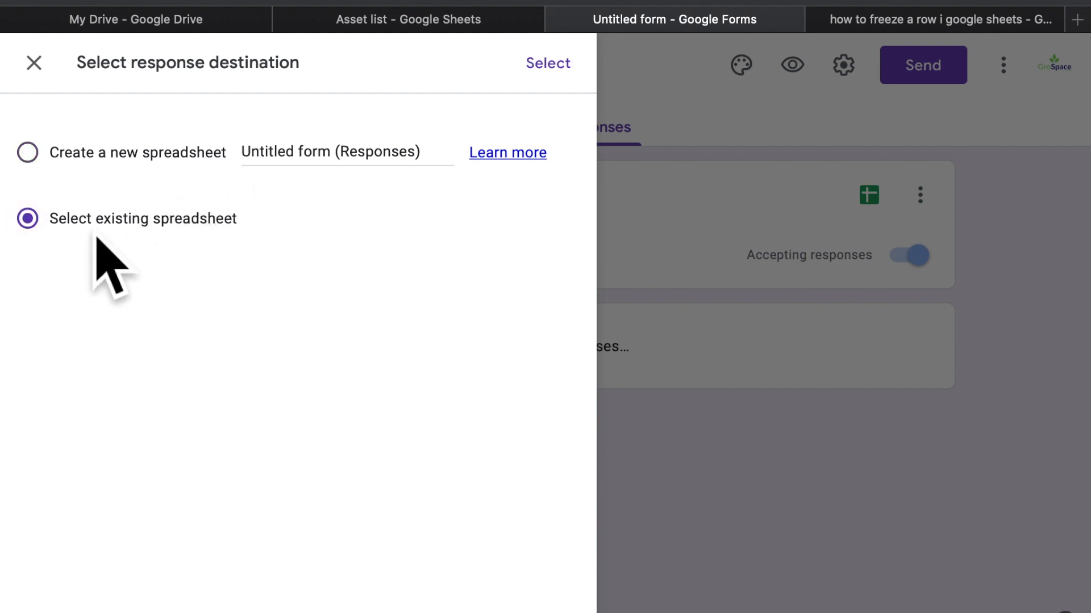
left_click(554, 67)
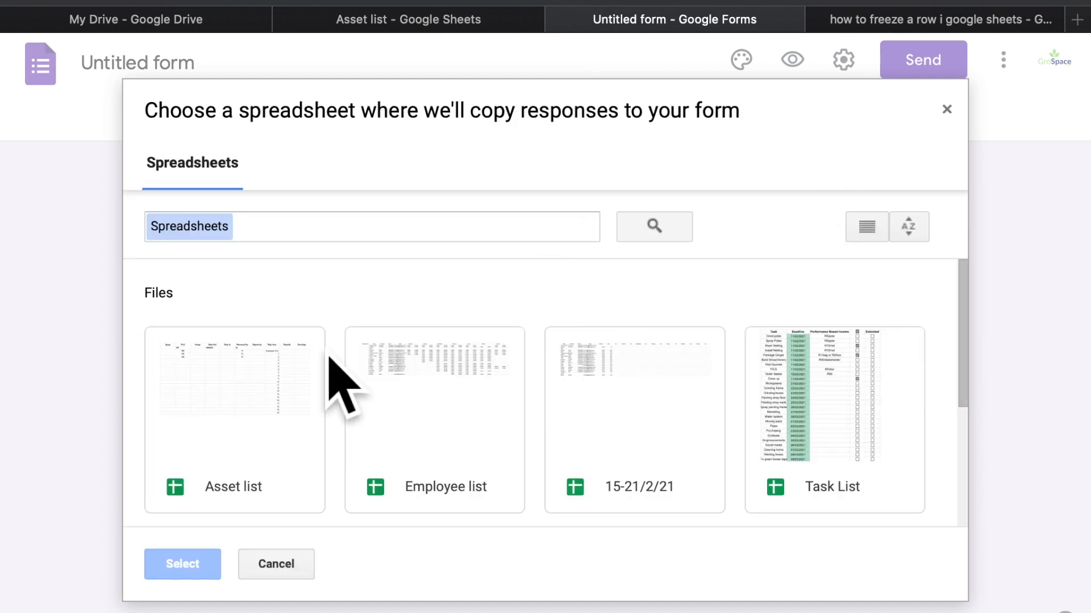
left_click(243, 446)
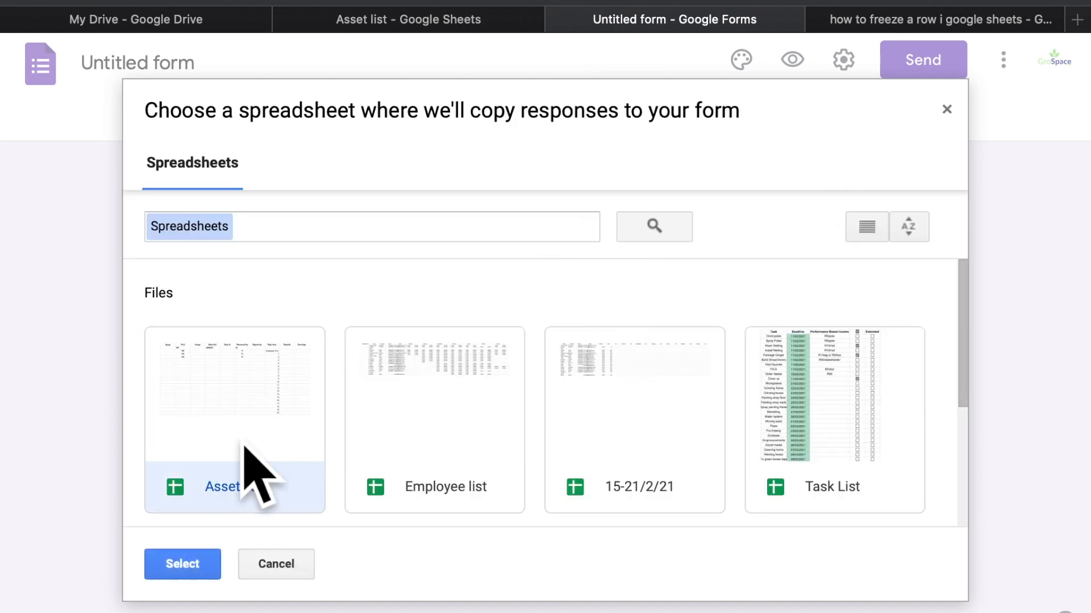
left_click(209, 564)
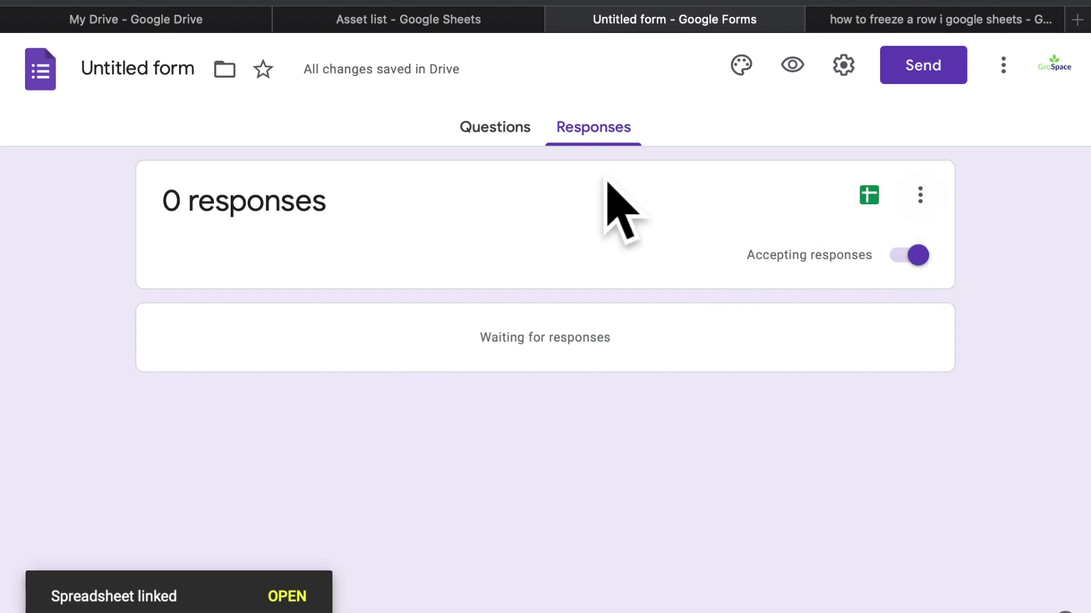
left_click(537, 136)
Replace the 'Untitled form' title with 'ASSET CHECKIN CHECKOUT'
scroll(398, 346, "down", 3)
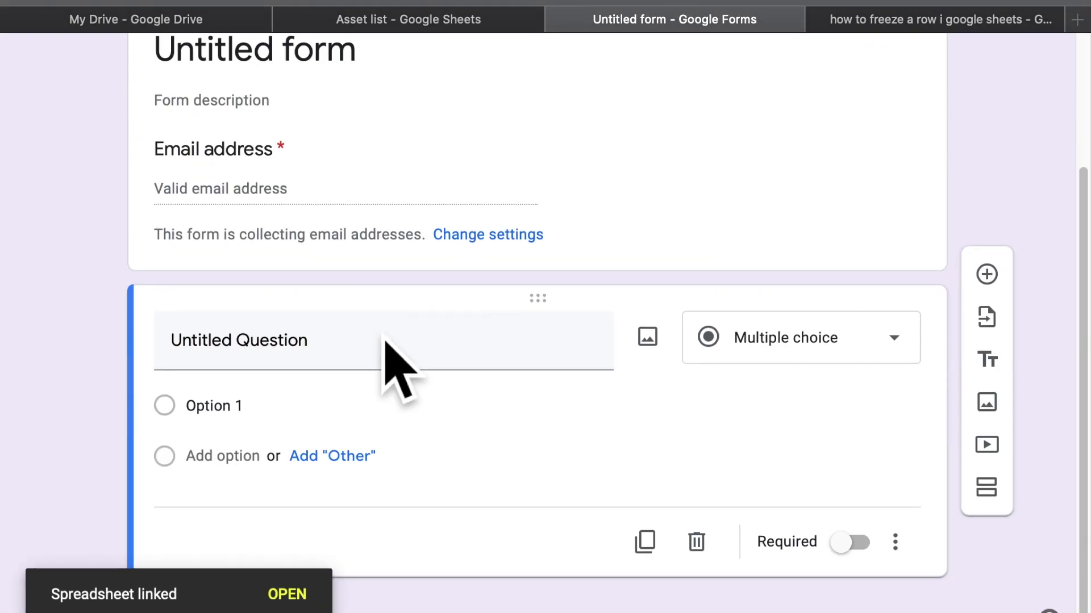
scroll(385, 341, "up", 3)
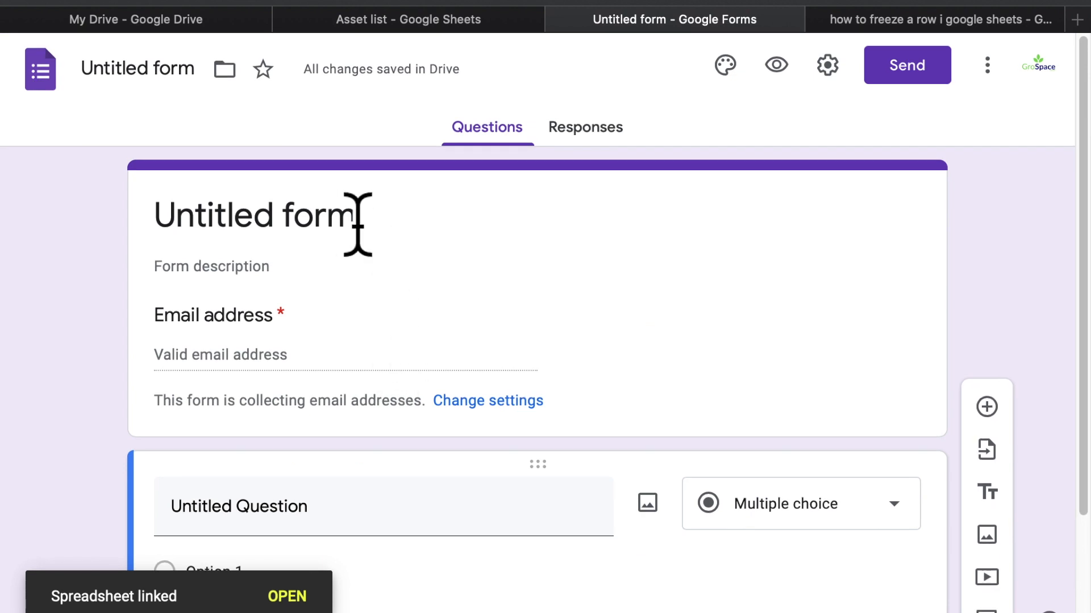
left_click(320, 234)
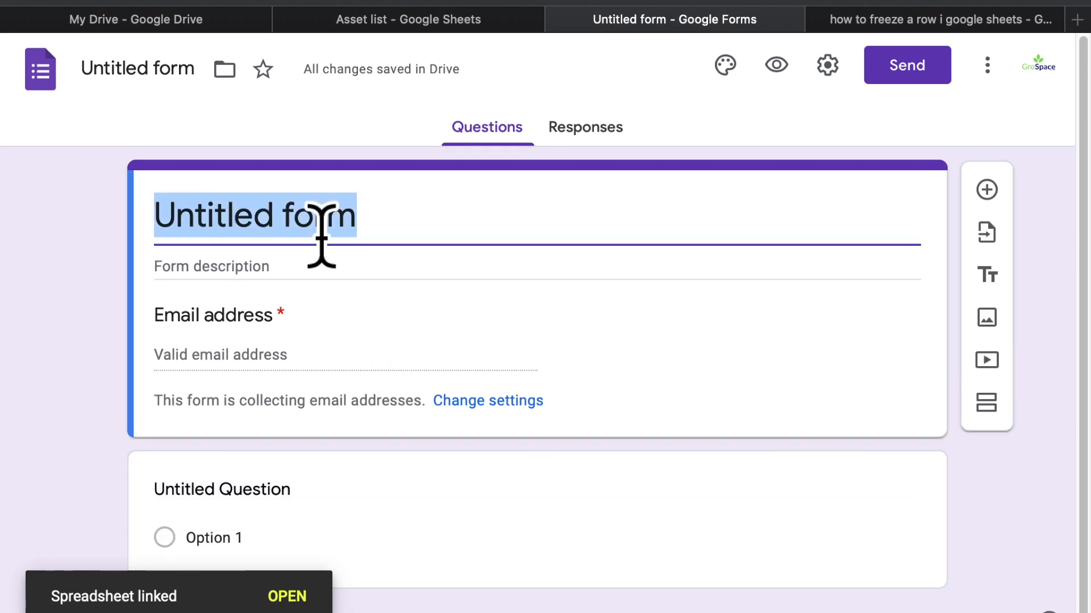
type("ASSET ")
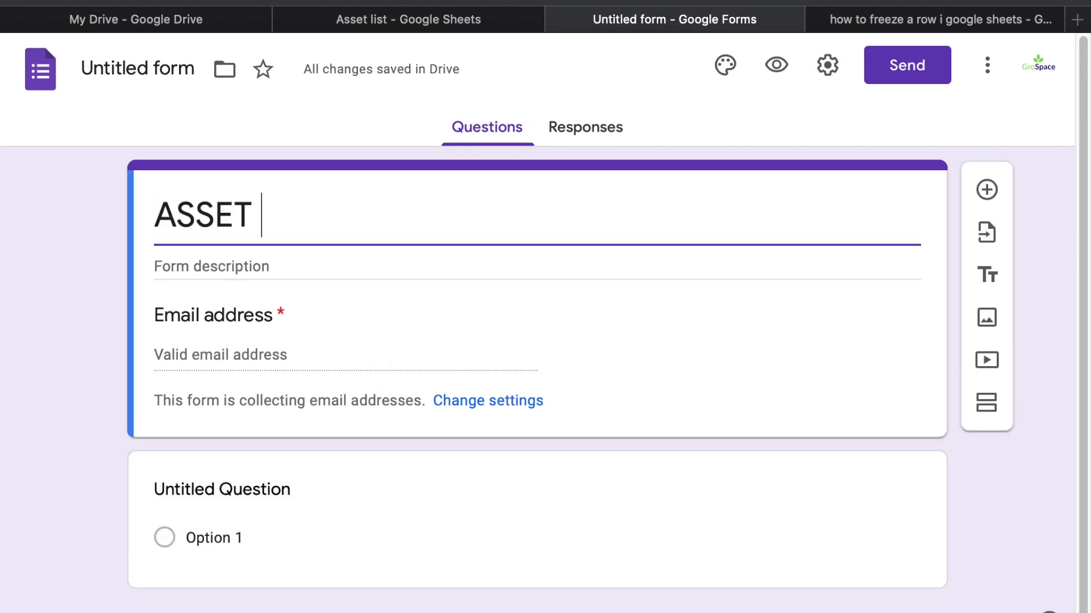
type("CH")
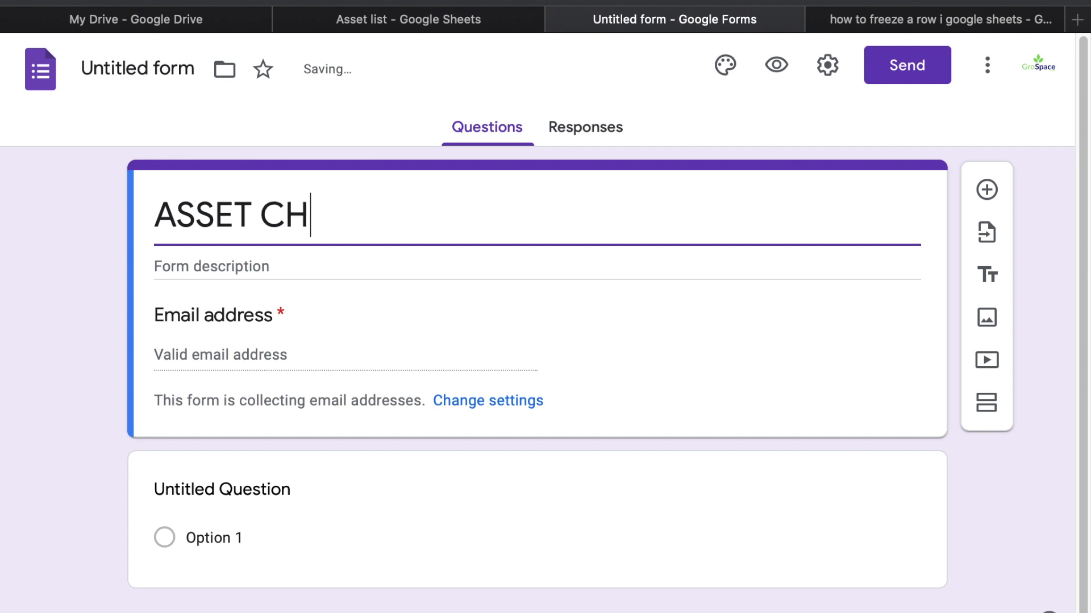
type("ECKIN CHE")
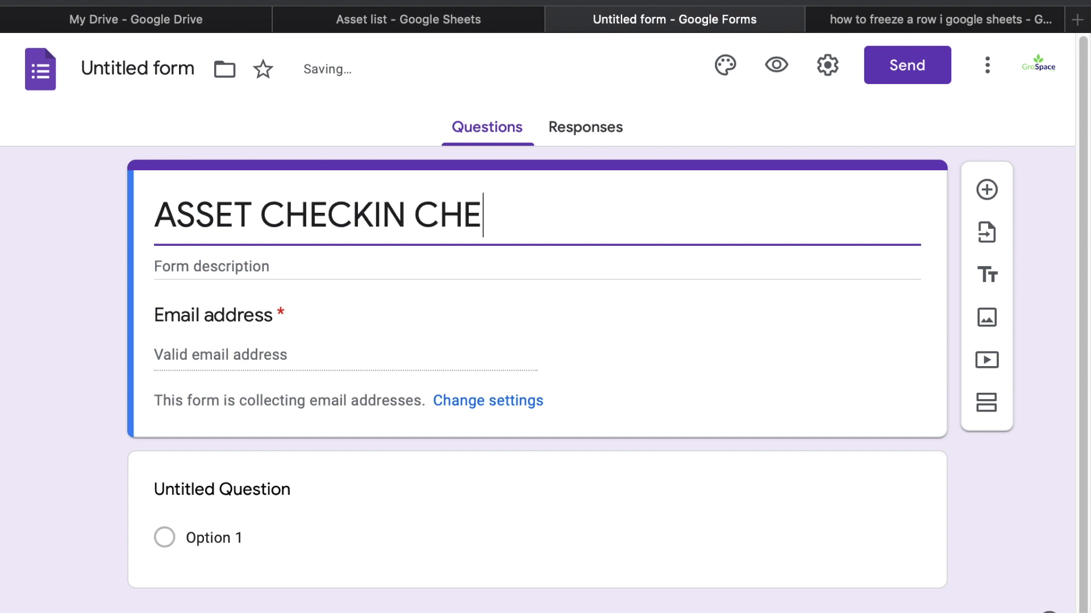
type("CKOUT")
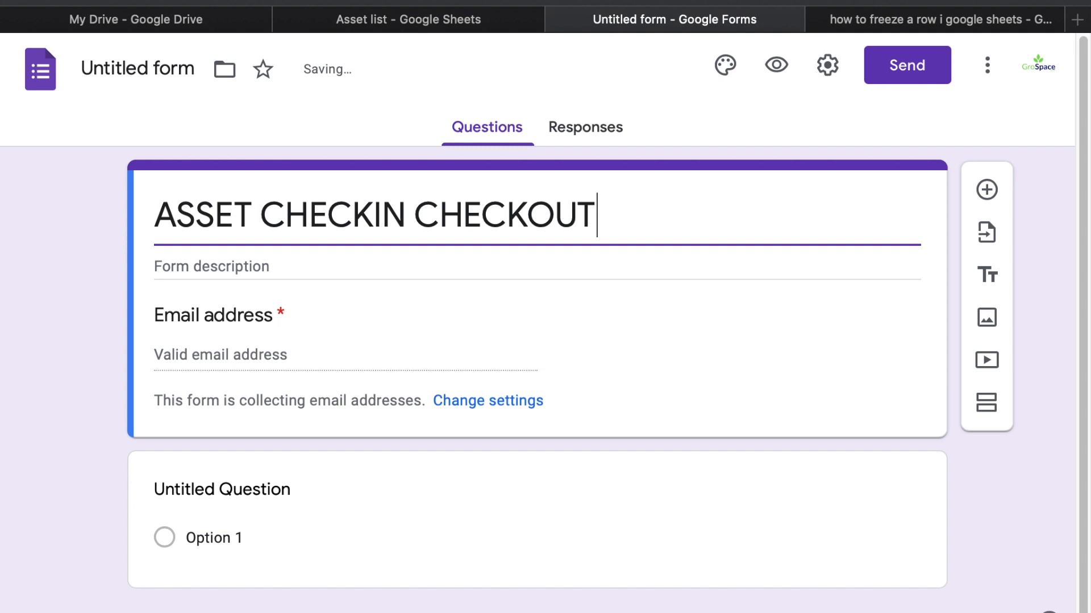
left_click(308, 357)
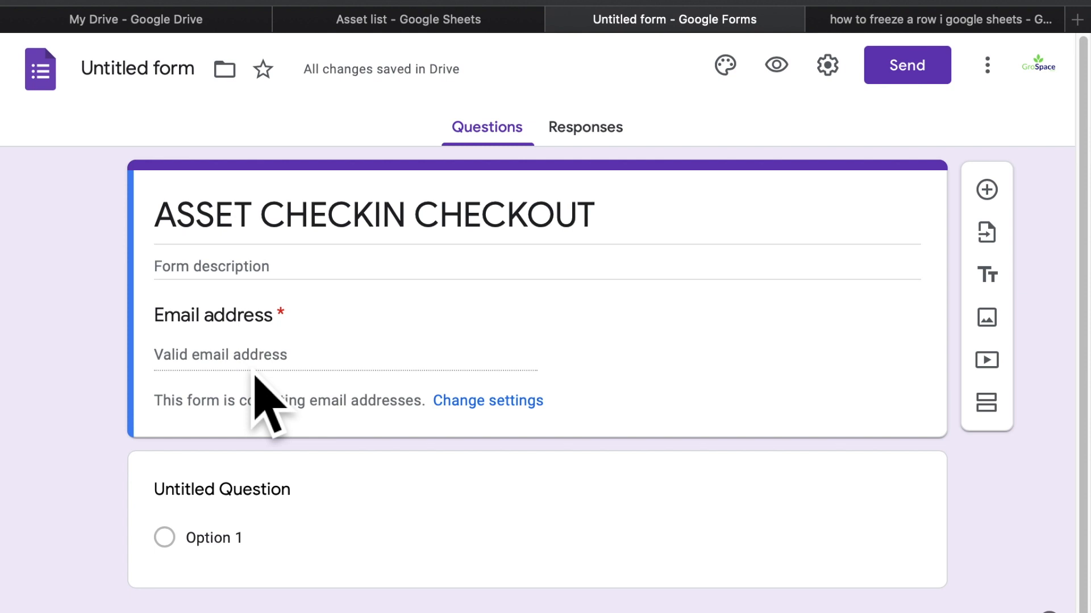
Title the first question 'Name', correcting the all-caps entry
left_click(264, 490)
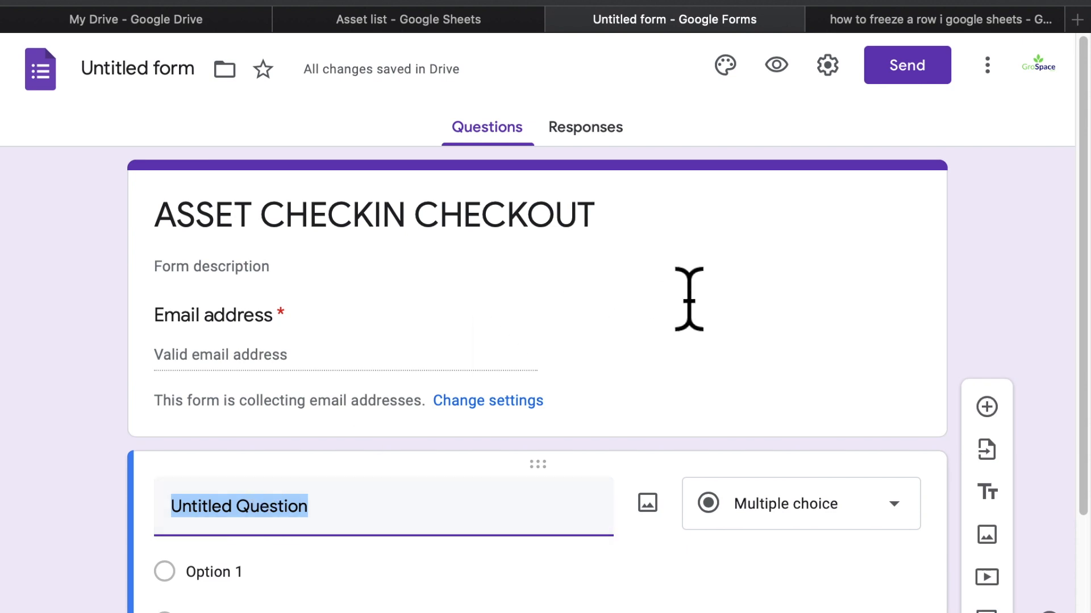
type("NAME")
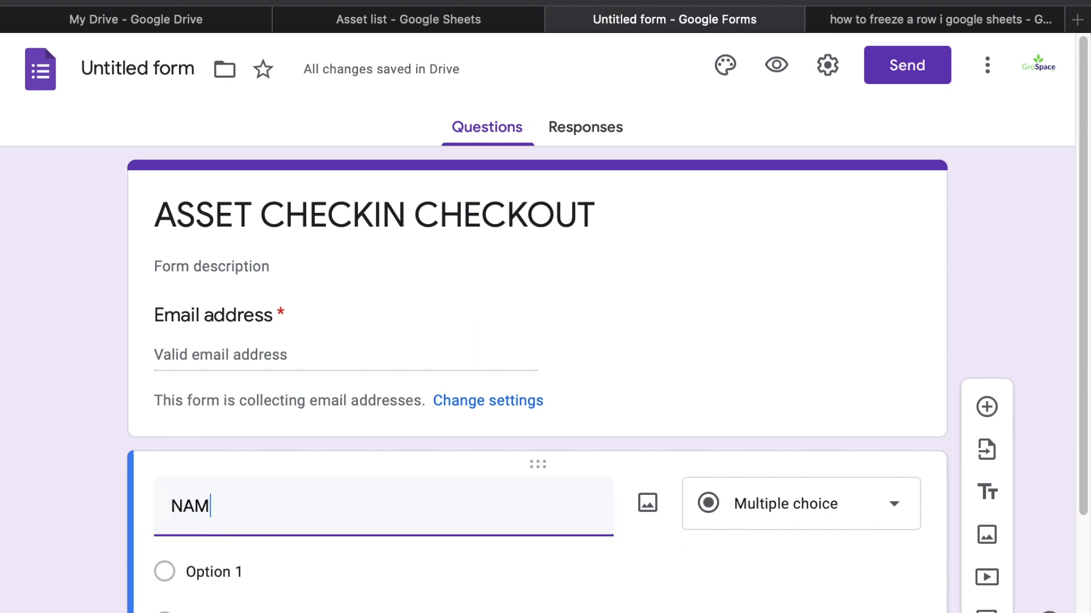
key("BackSpace")
key("BackSpace")
key("BackSpace")
key("BackSpace")
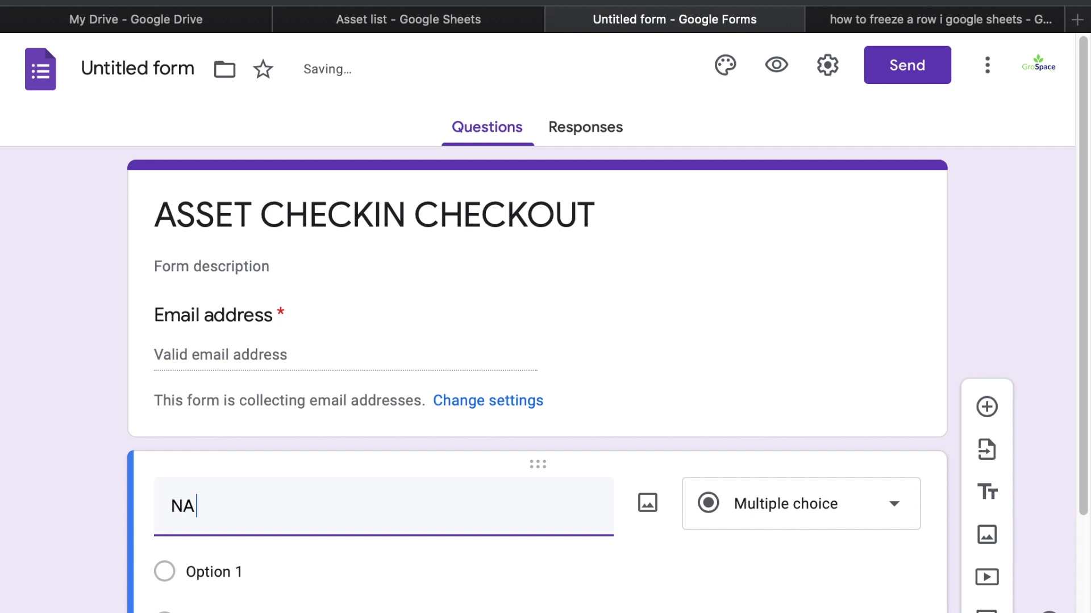
type("ame")
left_click(172, 506)
type("N")
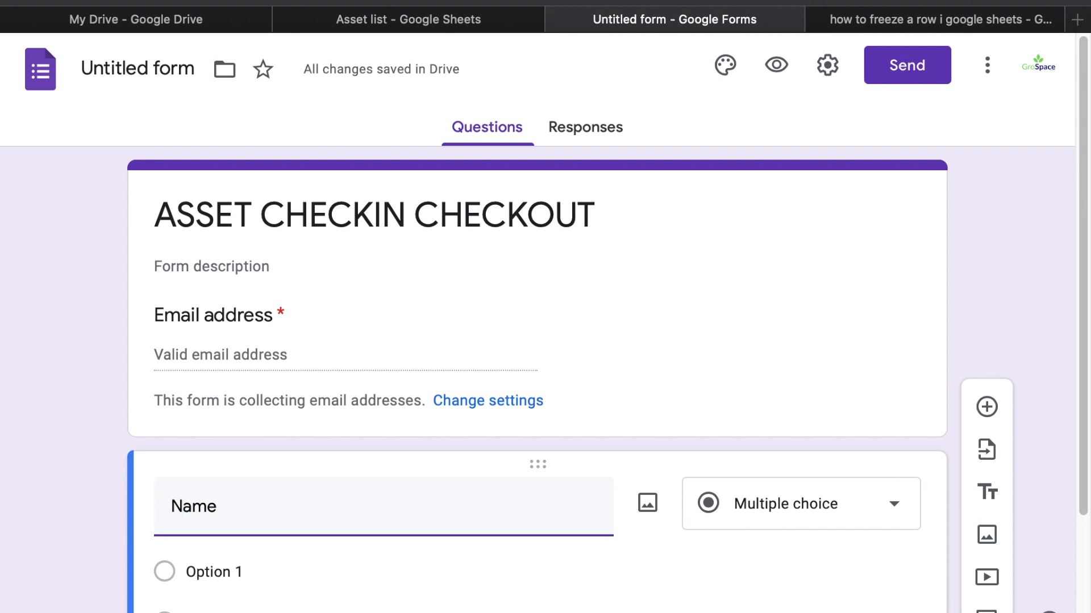
Make the Name question Short answer and duplicate it
scroll(607, 371, "down", 3)
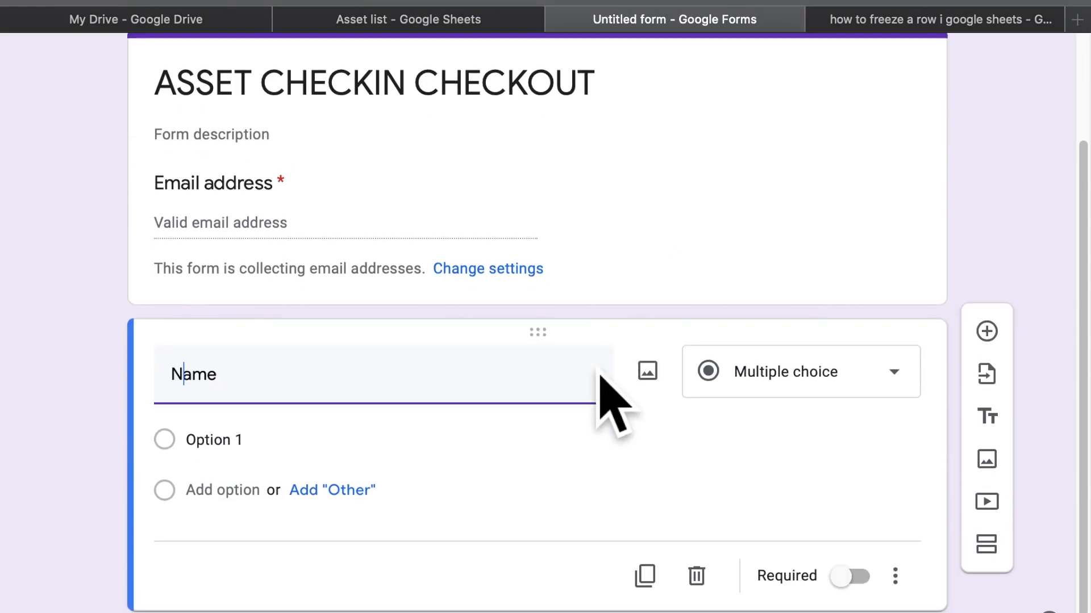
left_click(812, 393)
left_click(824, 114)
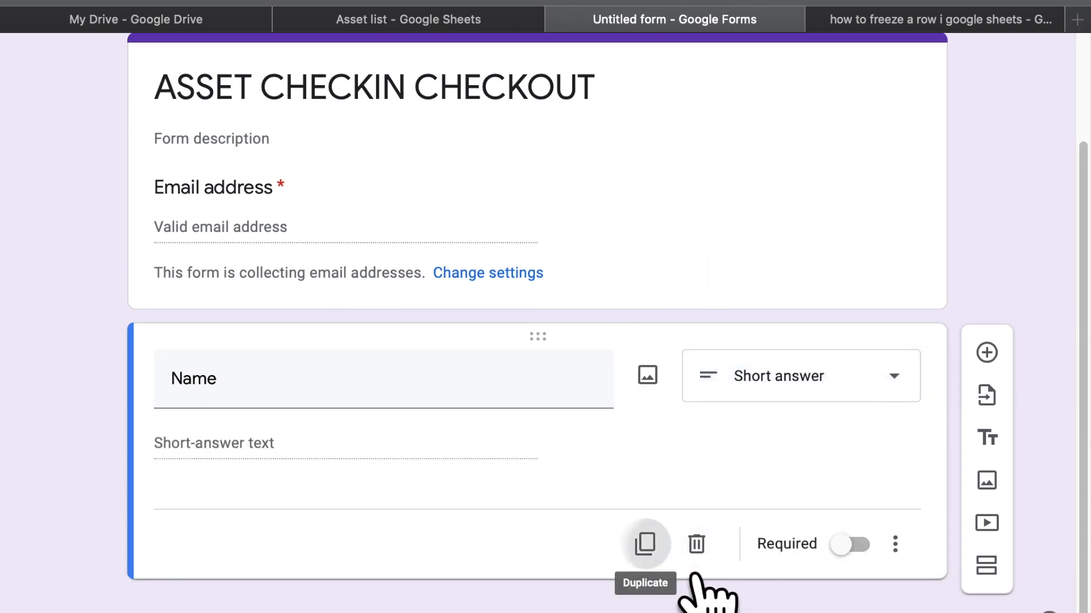
left_click(644, 543)
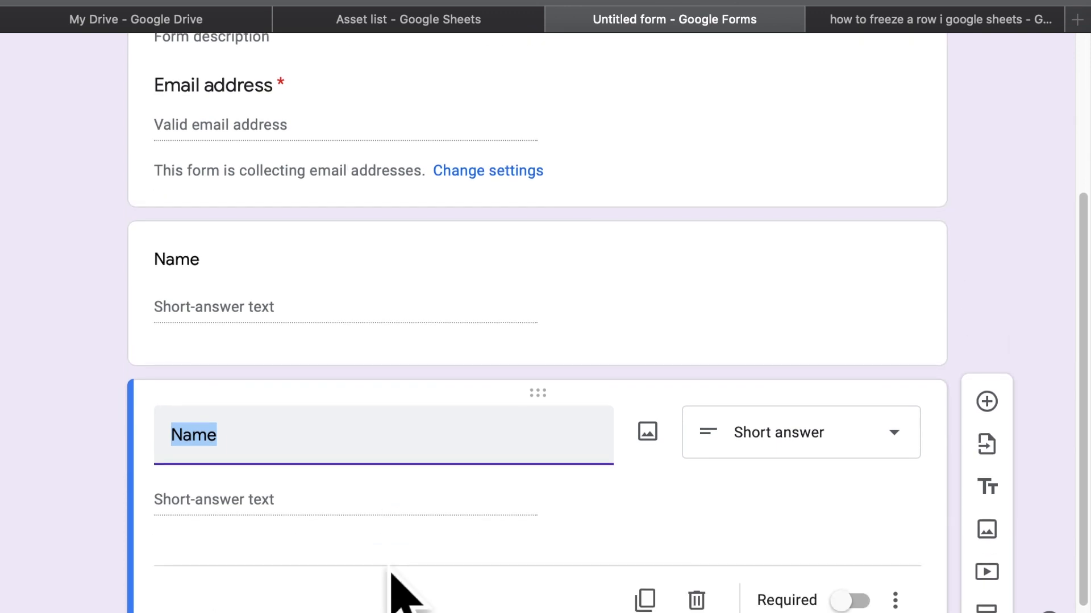
Title the duplicated question 'PLU' and make it a Checkboxes question
left_click(435, 30)
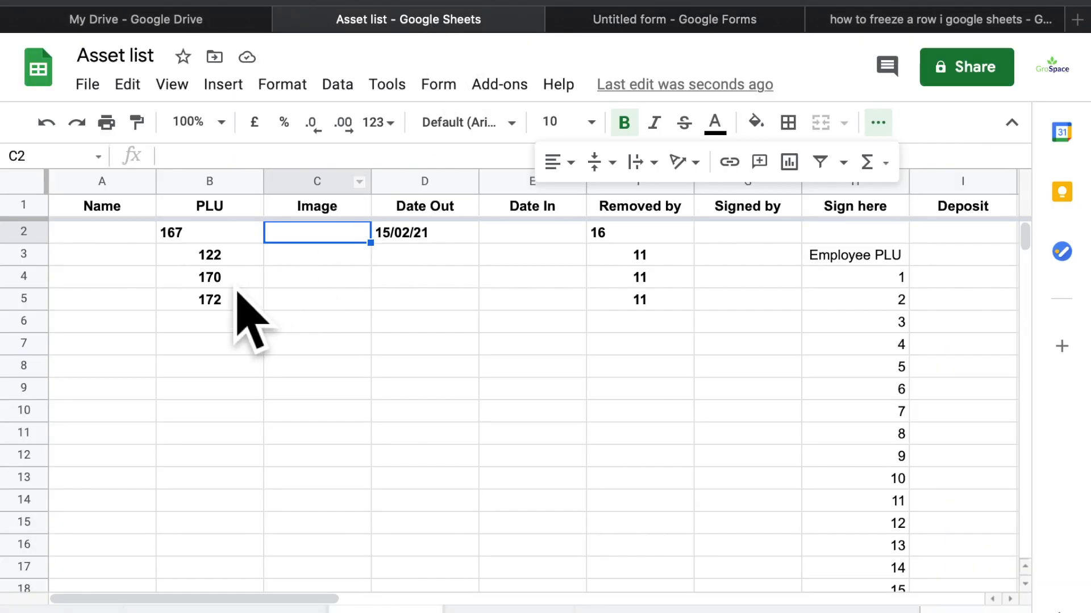
left_click(698, 21)
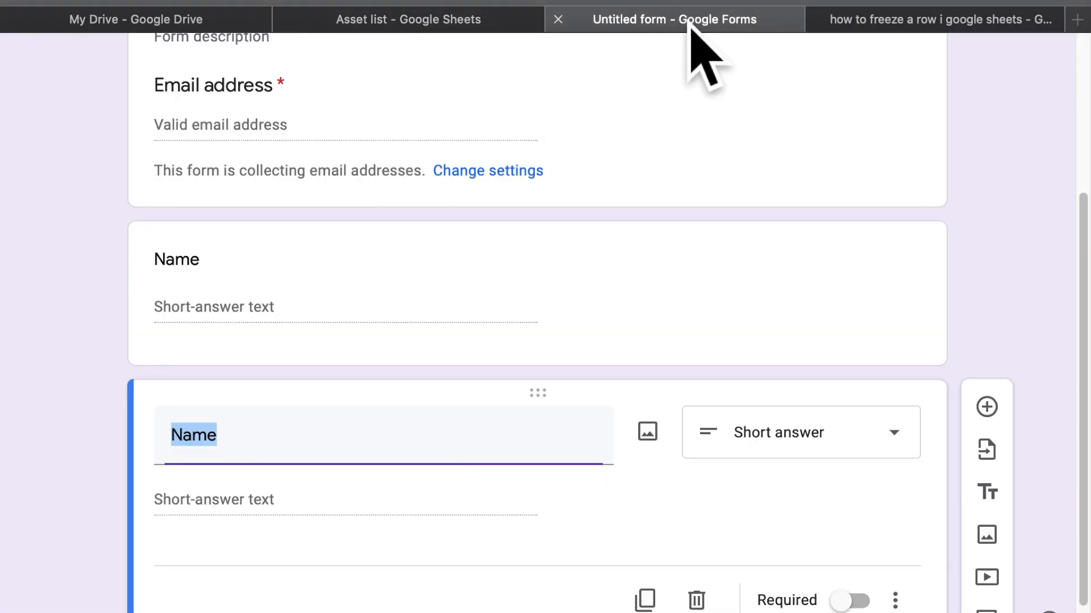
type("PLU")
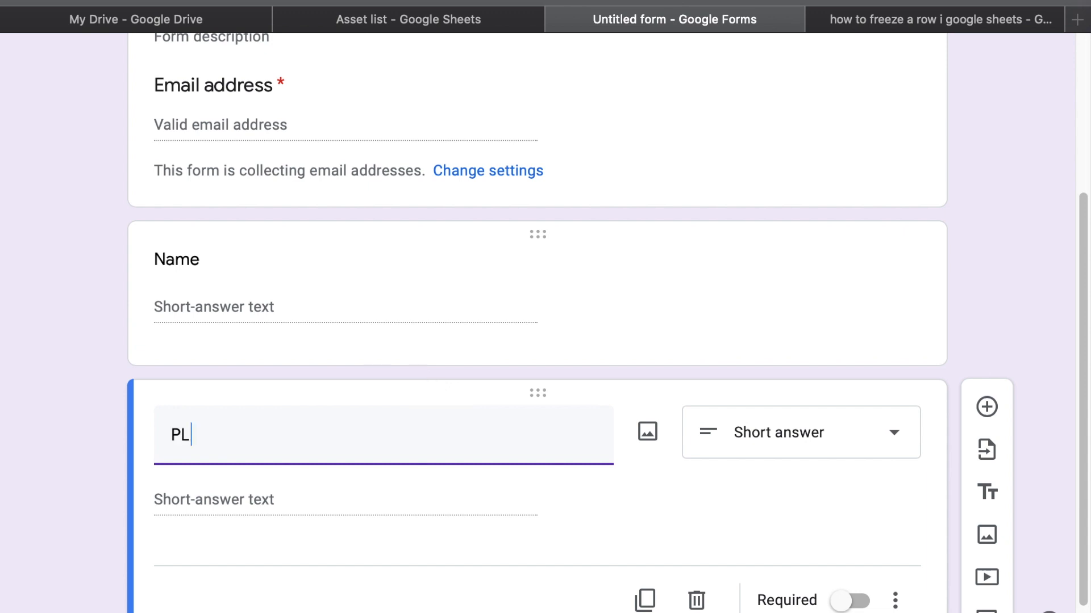
scroll(621, 519, "down", 2)
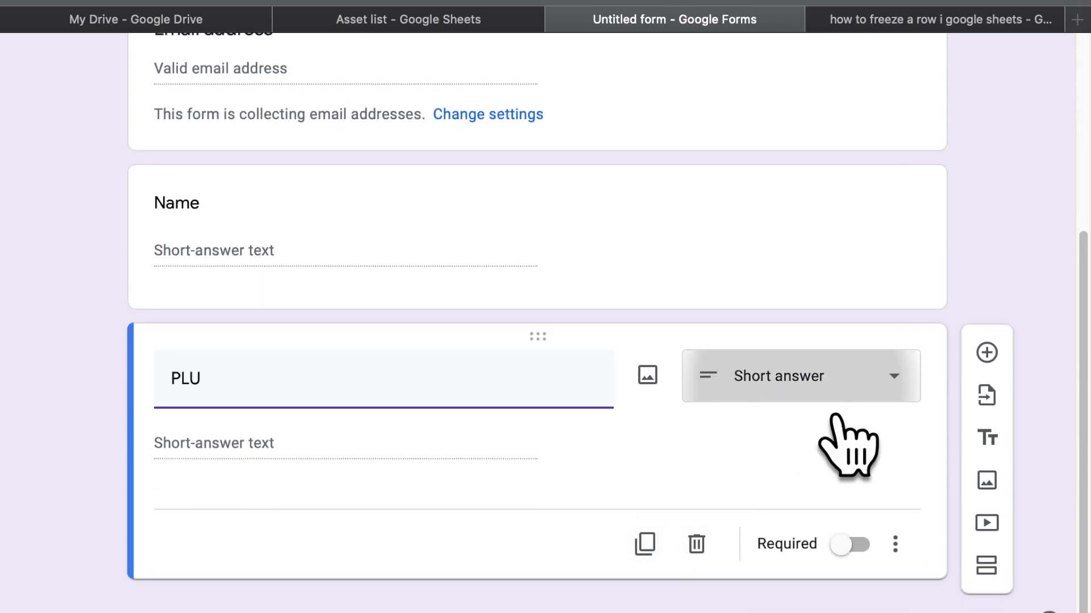
left_click(835, 392)
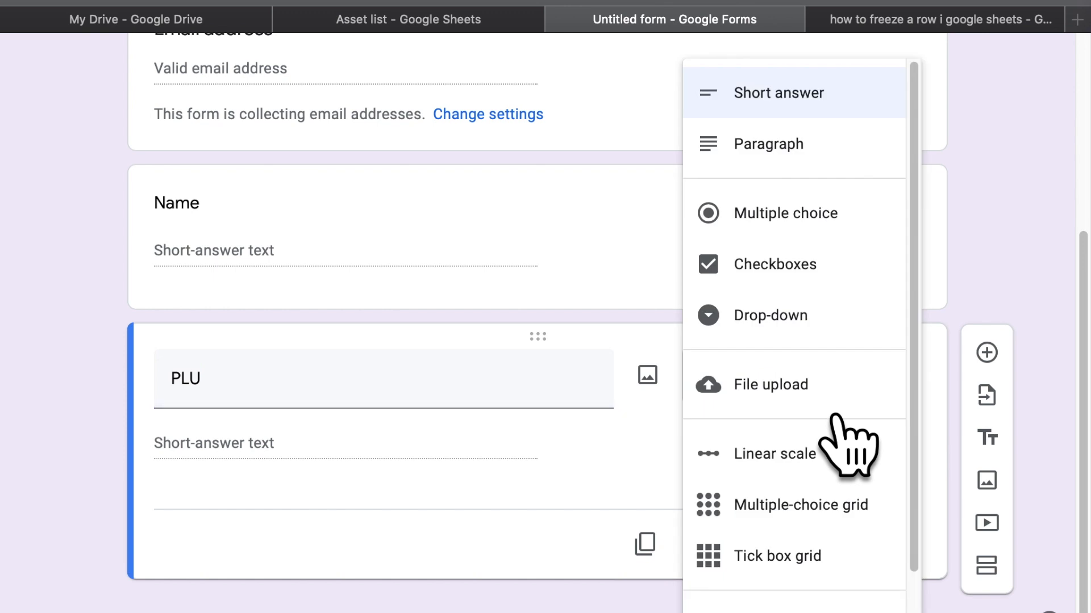
left_click(806, 285)
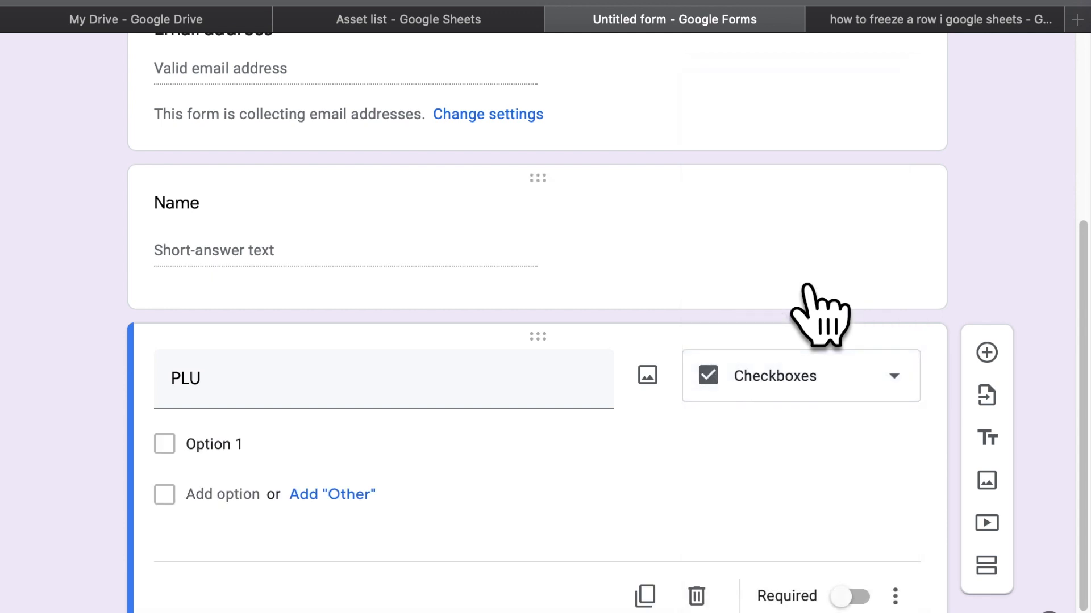
Set the first checkbox option to '1' after discarding 'PLU01'
left_click(233, 449)
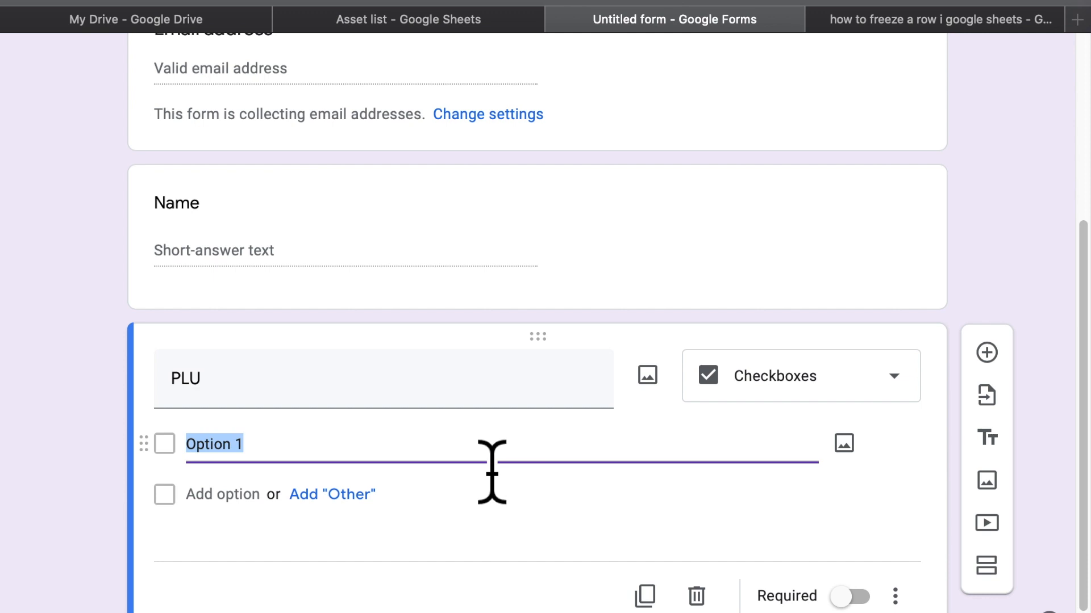
type("Pl")
key("BackSpace")
type("L")
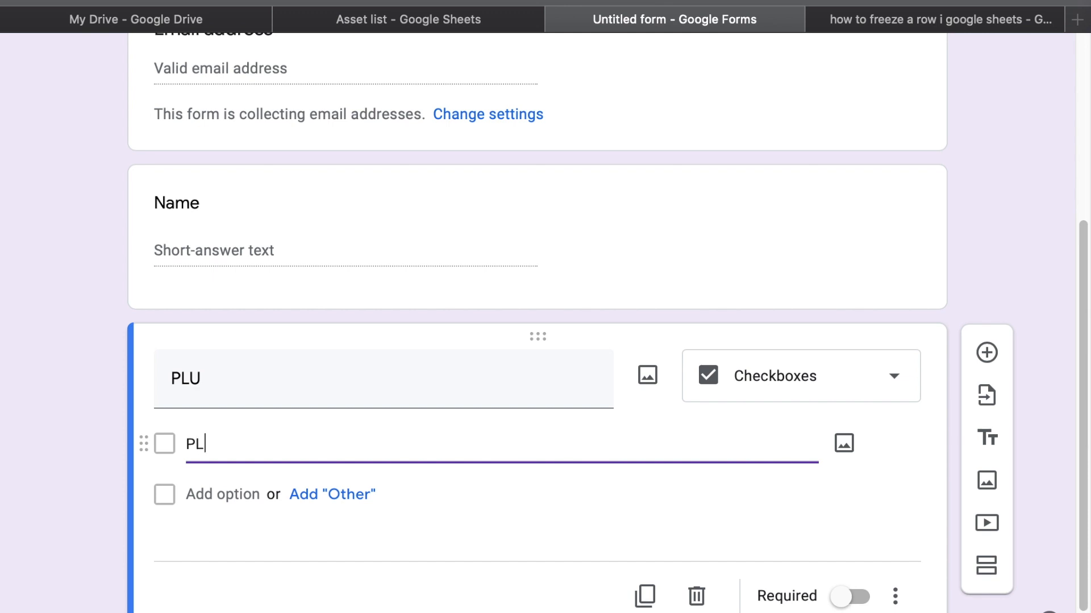
type("U01")
key("BackSpace")
key("BackSpace")
key("BackSpace")
key("BackSpace")
key("BackSpace")
type("1")
key("Return")
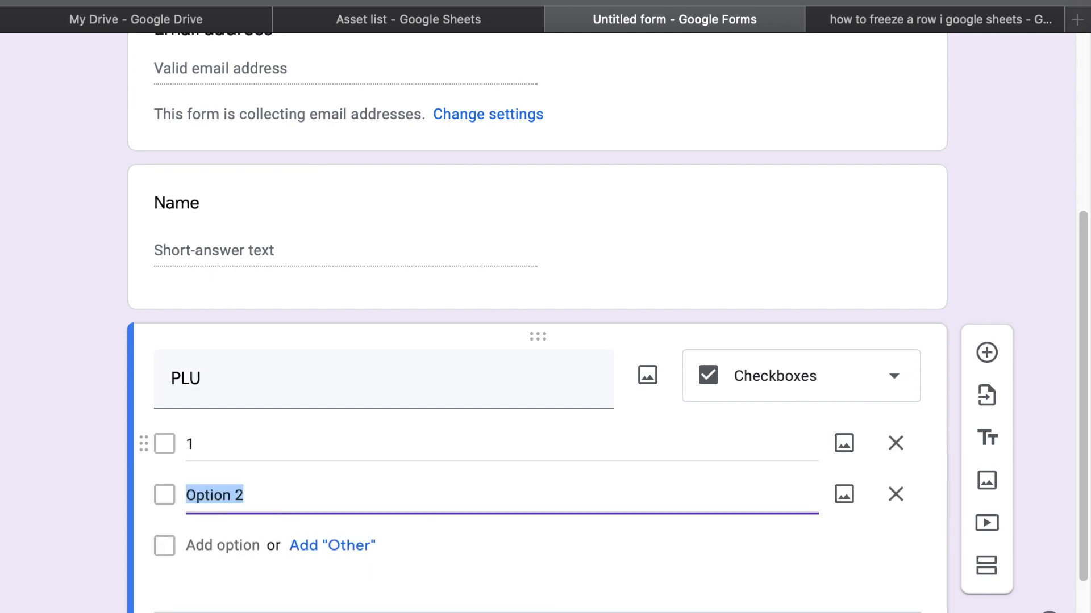
Add checkbox options 2 through 10, fixing the mistyped '1p' to 10
type("2")
key("Return")
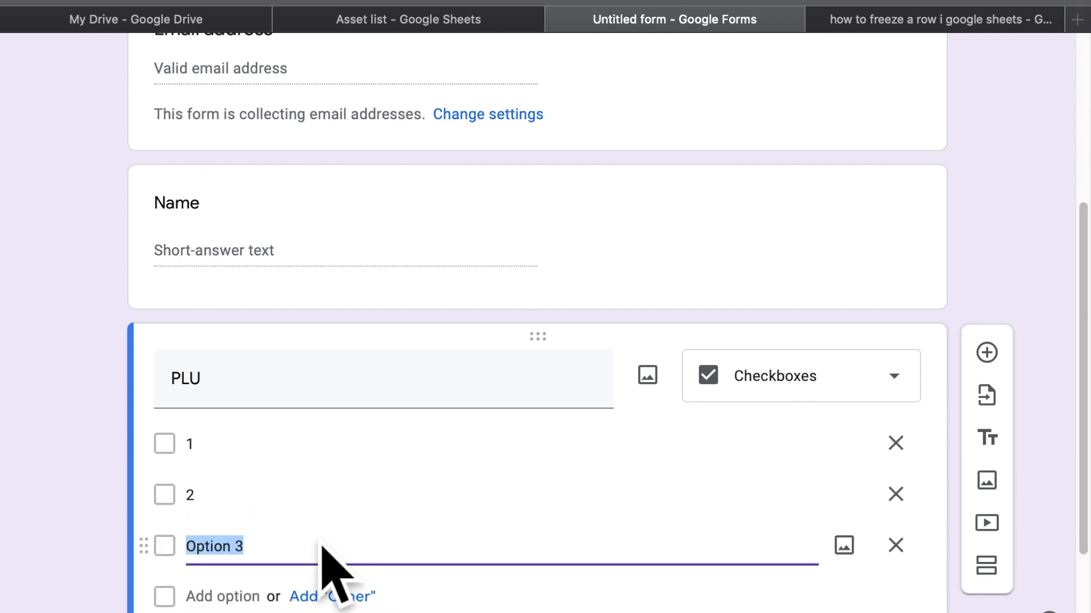
type("3")
key("Return")
type("4")
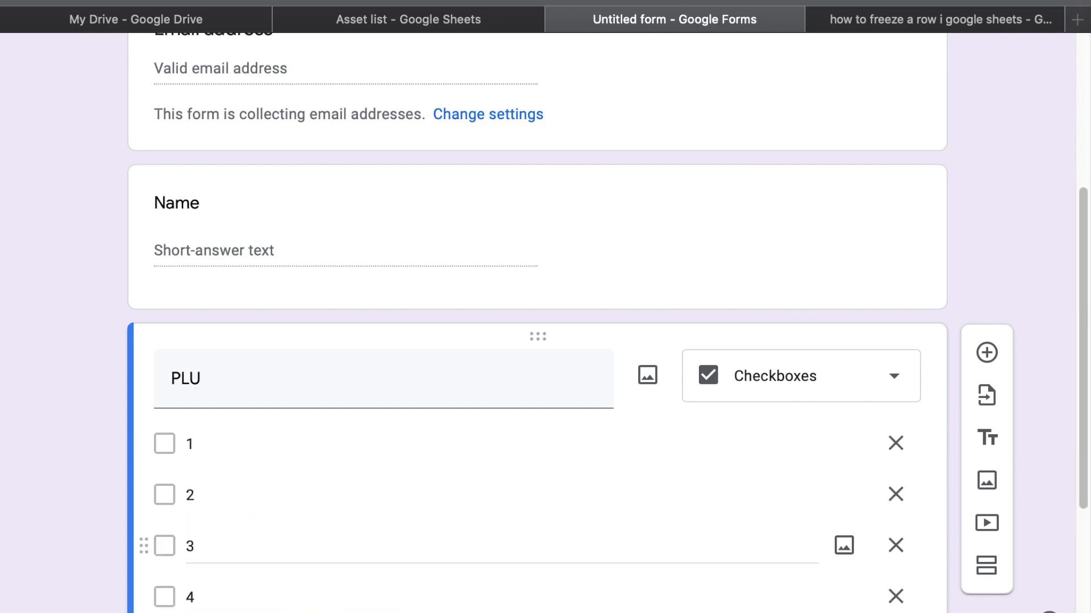
key("Return")
type("5 6")
key("Return")
type("7")
key("Return")
type("8 9")
key("Return")
type("1p")
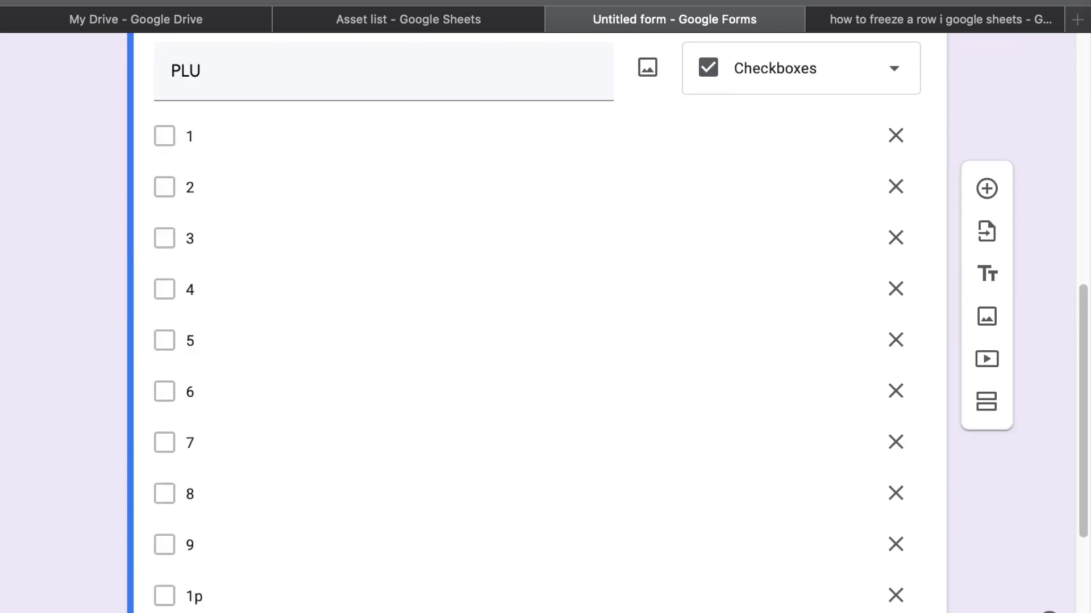
double_click(216, 596)
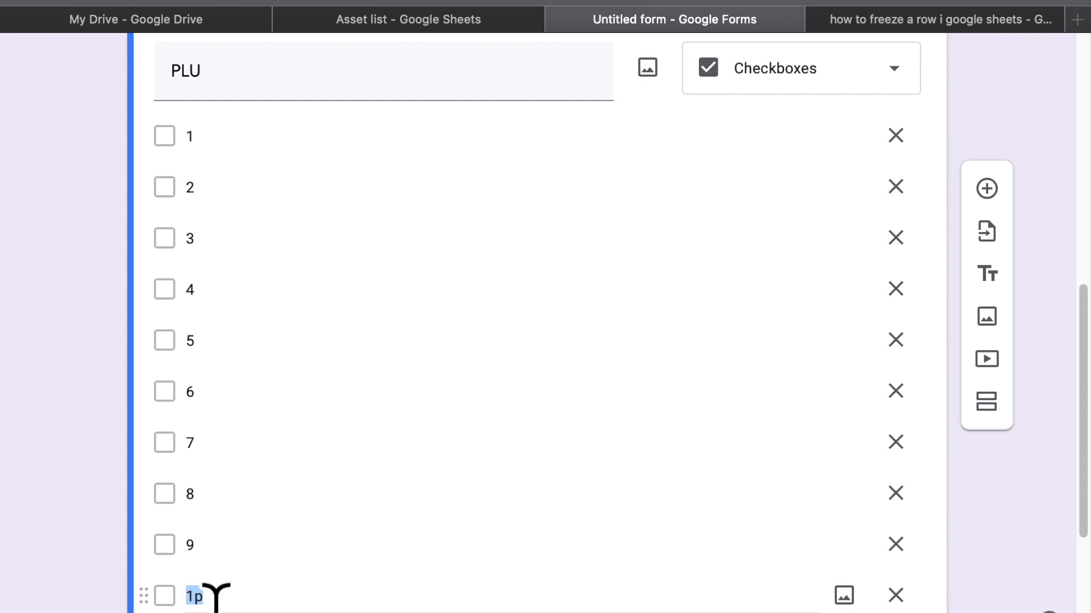
type("10")
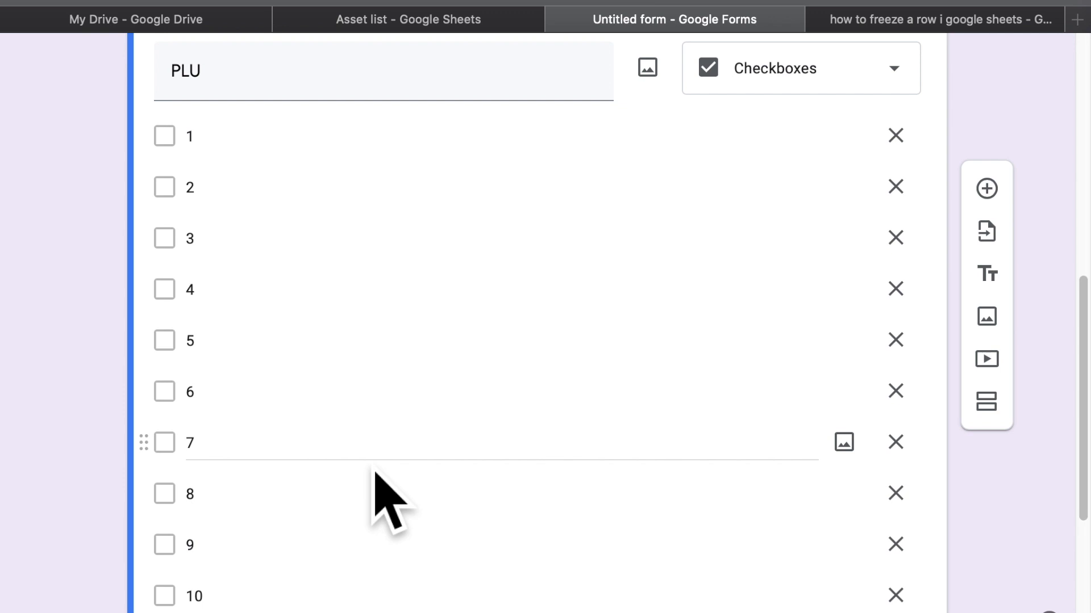
scroll(876, 244, "up", 3)
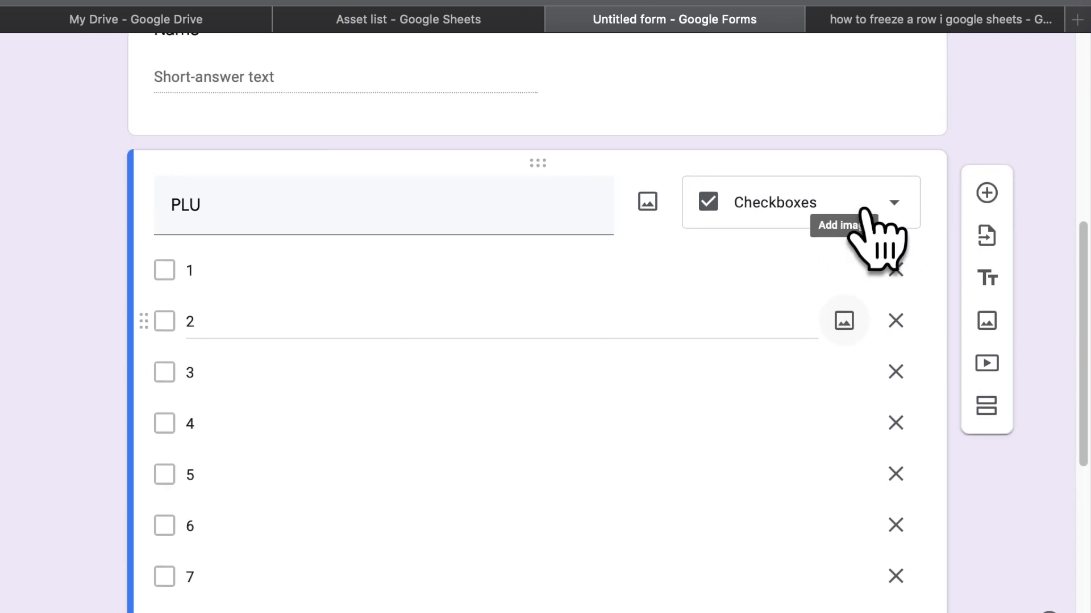
scroll(759, 248, "down", 8)
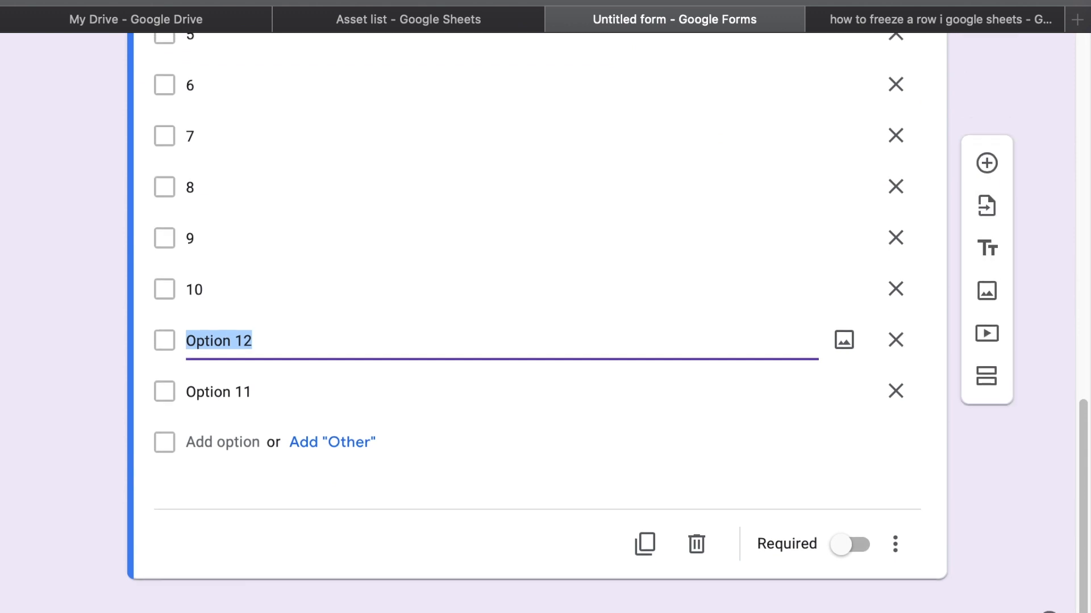
Add a new Drop-down question below PLU with options 1 and 2
left_click(991, 171)
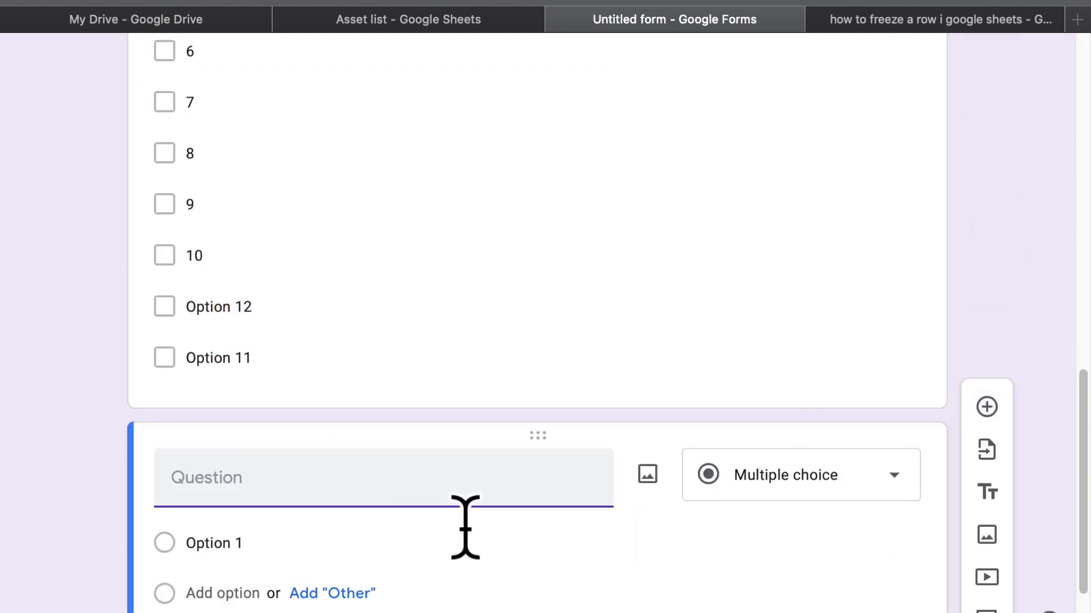
left_click(764, 405)
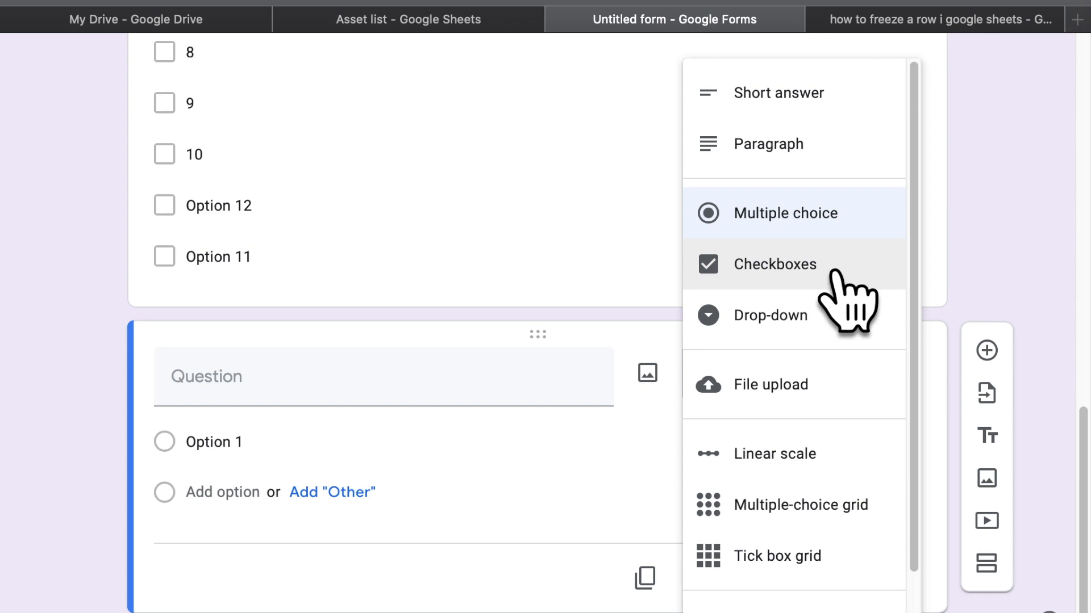
left_click(789, 310)
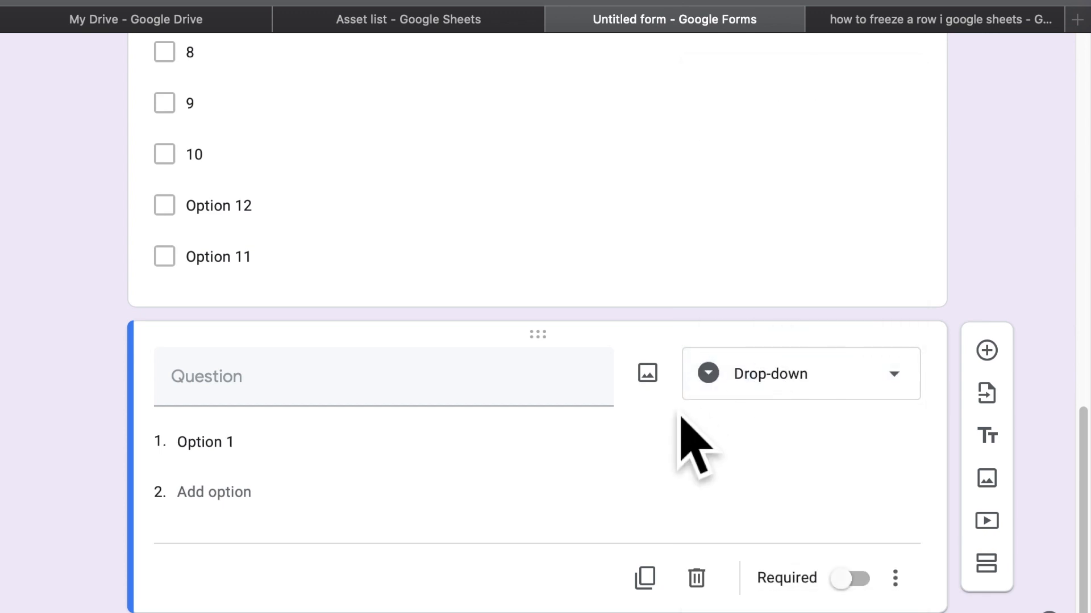
left_click(275, 474)
type("1")
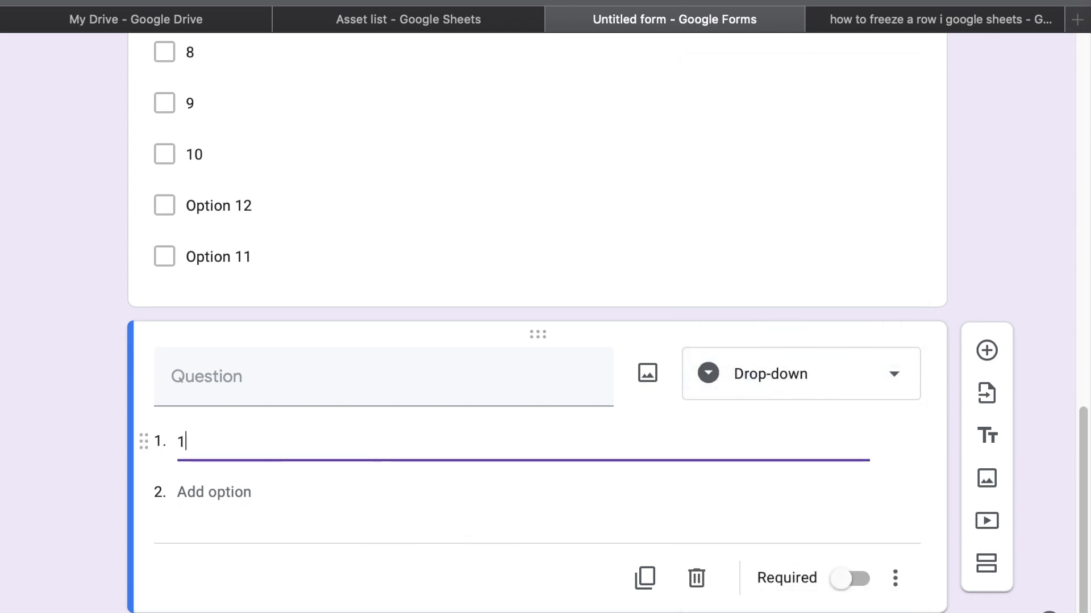
key("Return")
type("2")
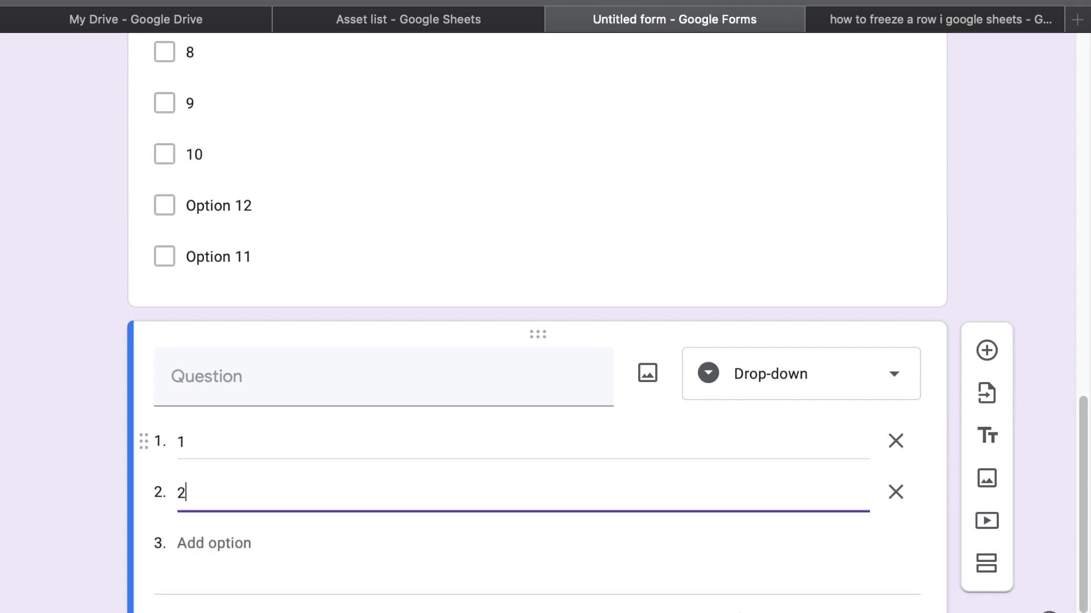
key("Return")
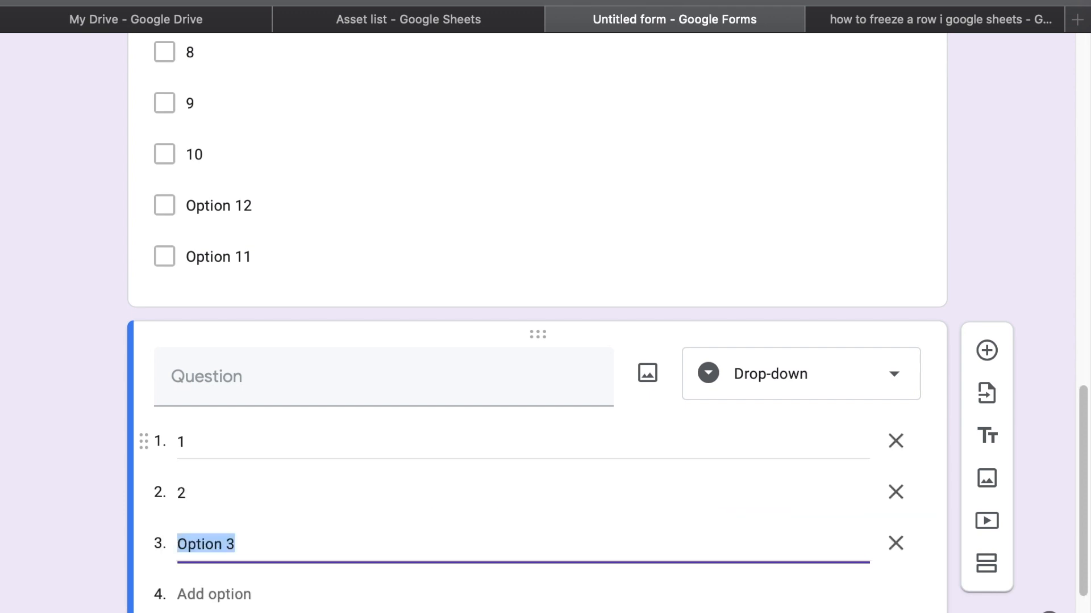
left_click(750, 392)
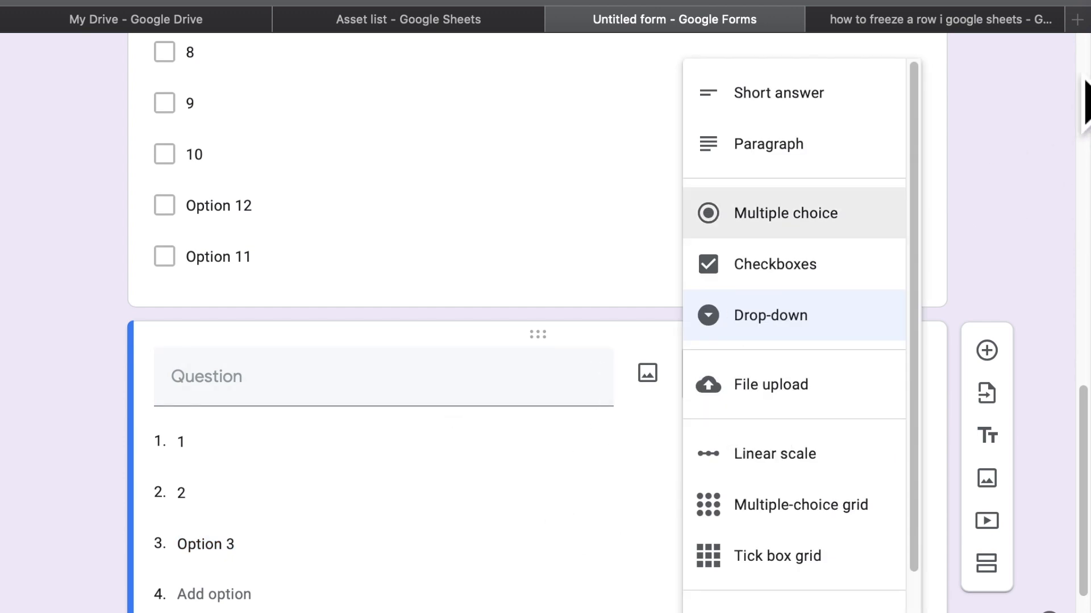
left_click(1077, 20)
Search 'how to autopopulate numbers in google forms', then close both search tabs
type("how to u")
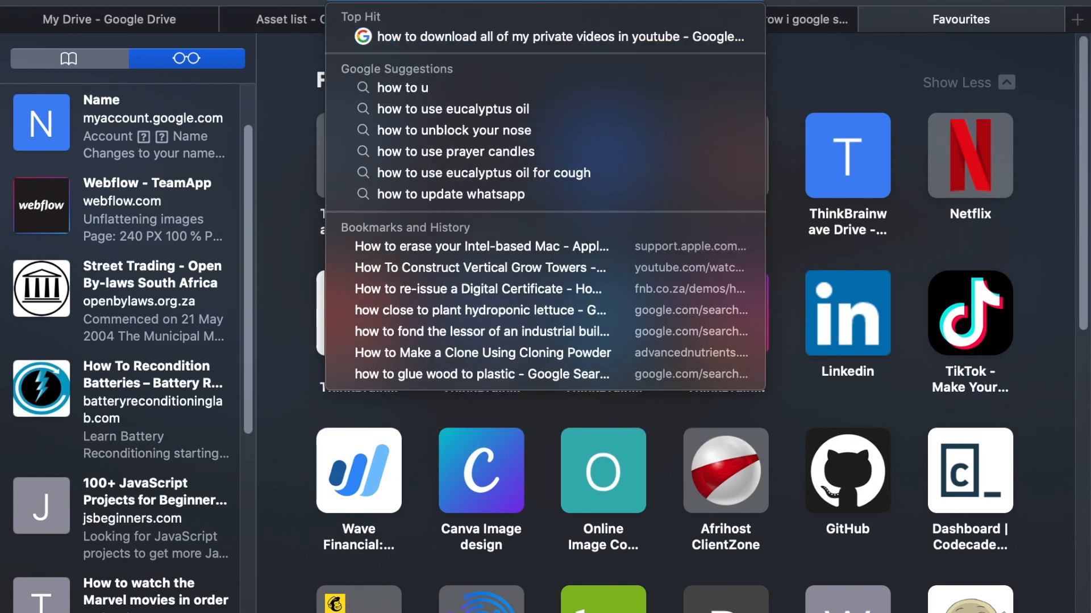
key("BackSpace")
type("au")
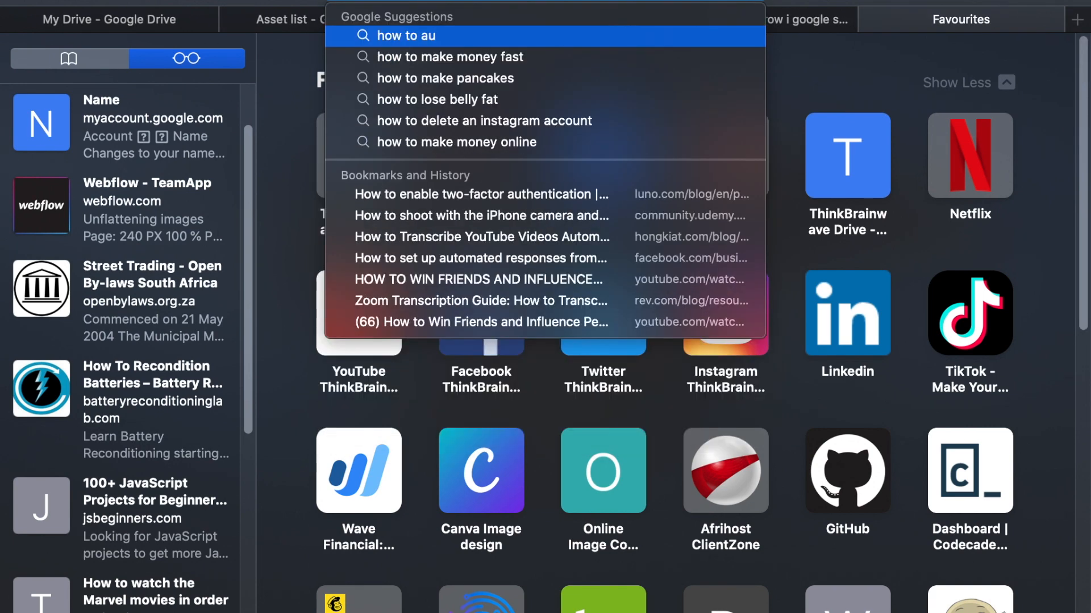
type("topopulate u")
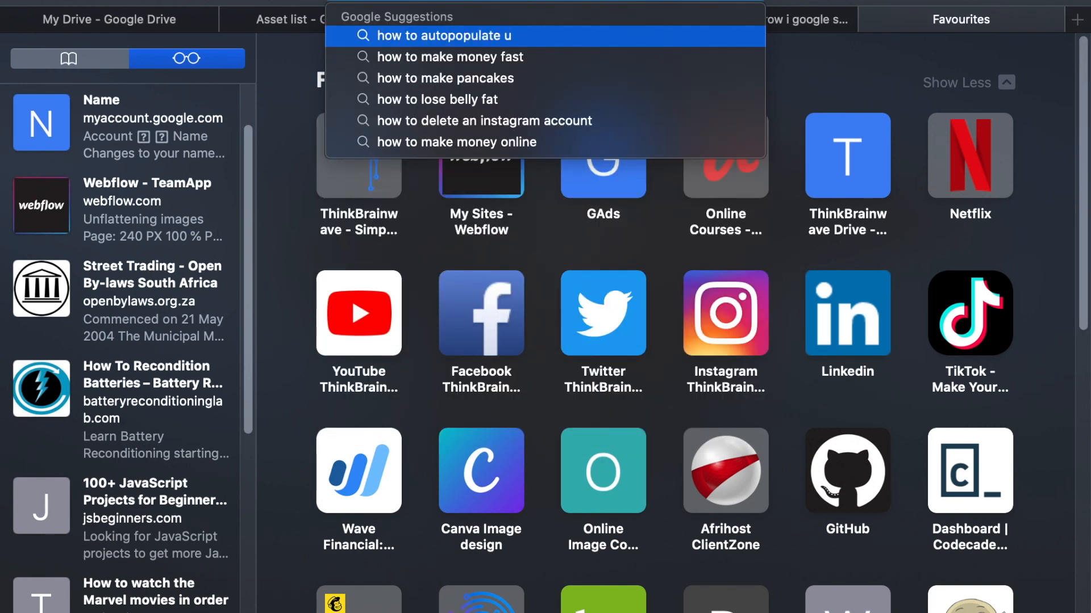
type("mbers in google forms")
key("Return")
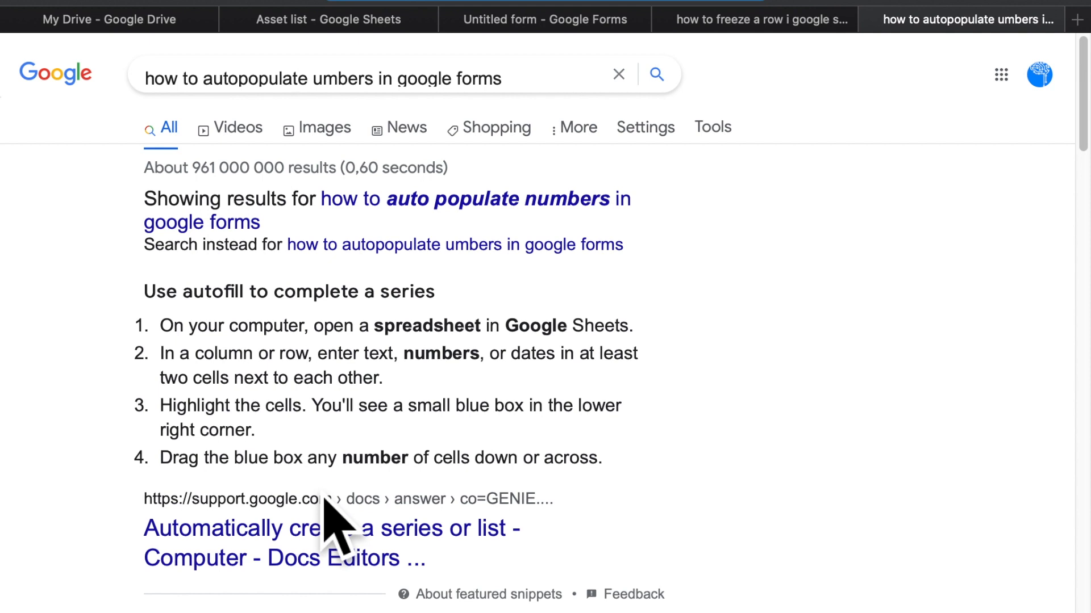
left_click(869, 20)
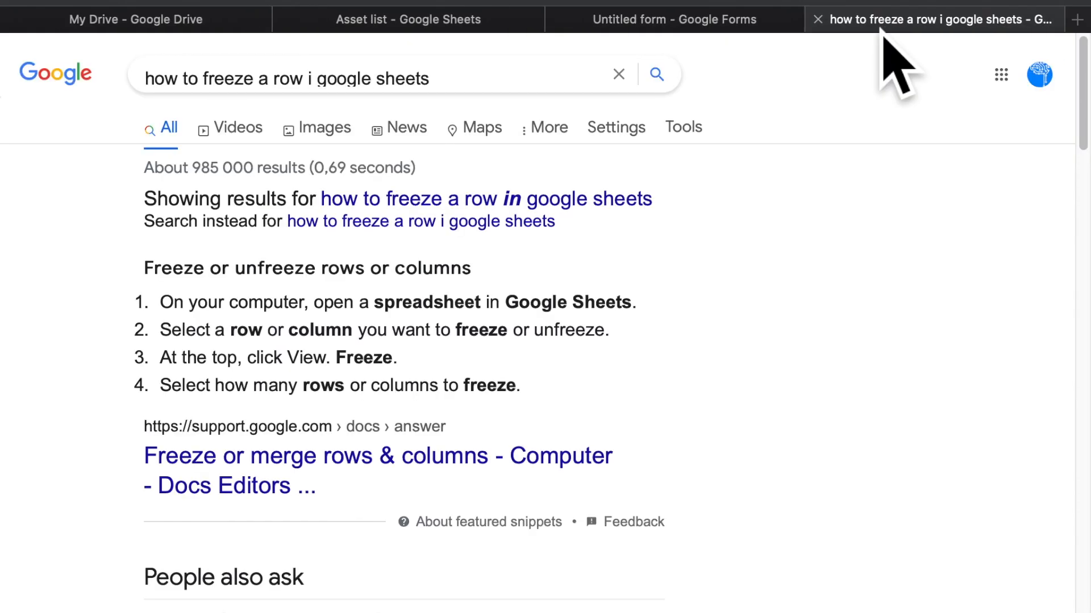
left_click(818, 21)
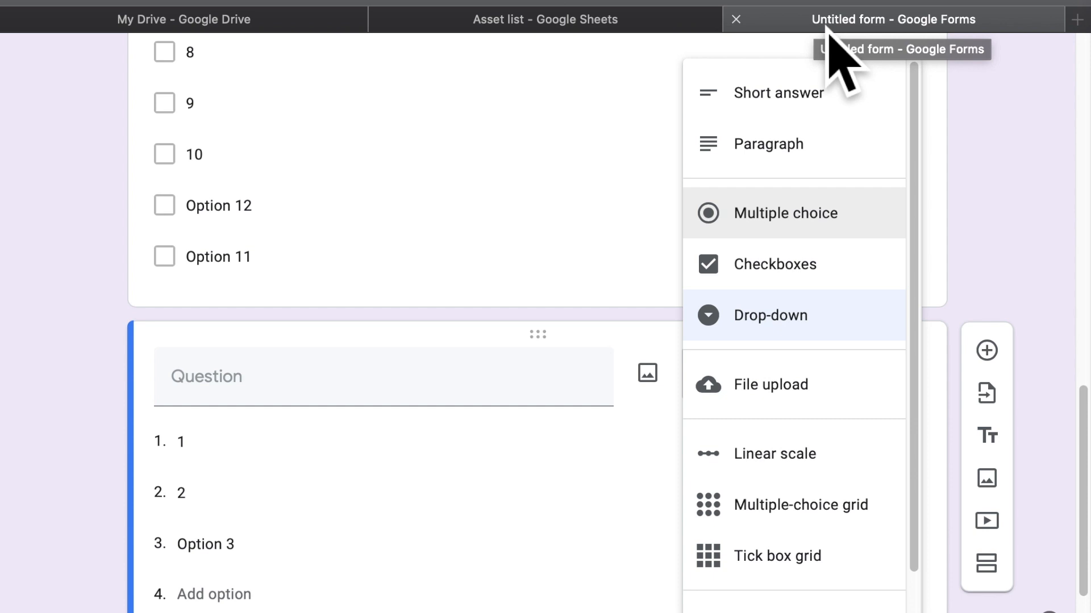
Remove the leftover Option 11 placeholder from the PLU checkbox question
left_click(615, 288)
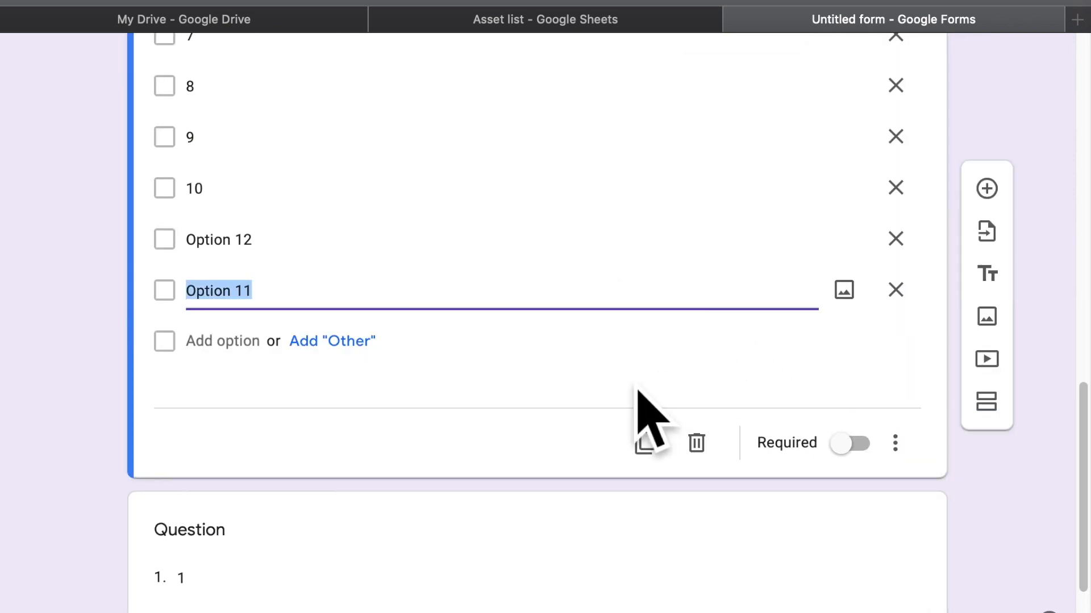
scroll(638, 392, "down", 3)
left_click(775, 434)
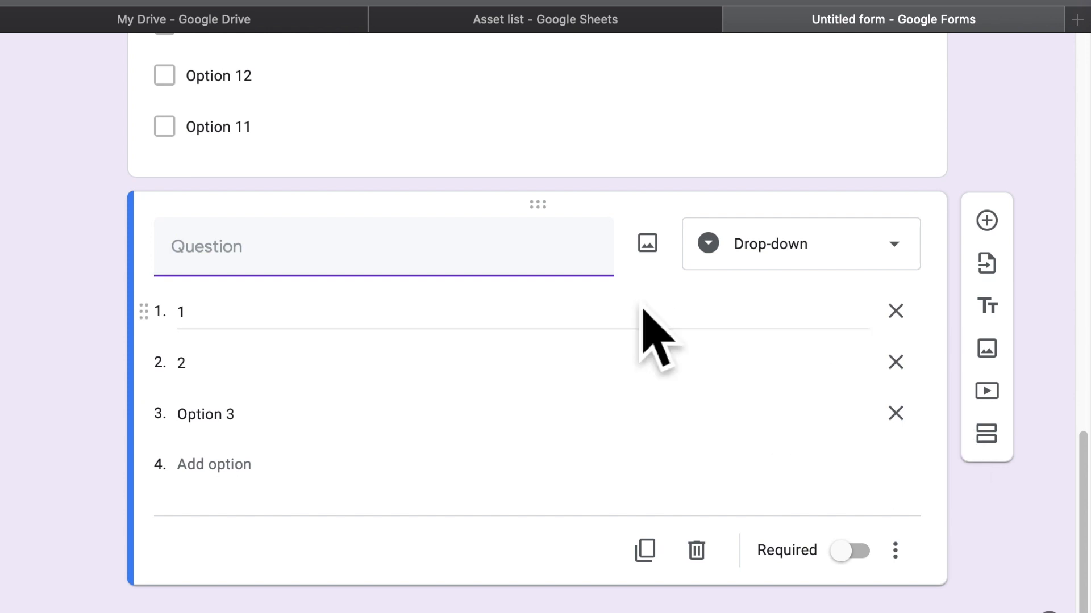
left_click(303, 124)
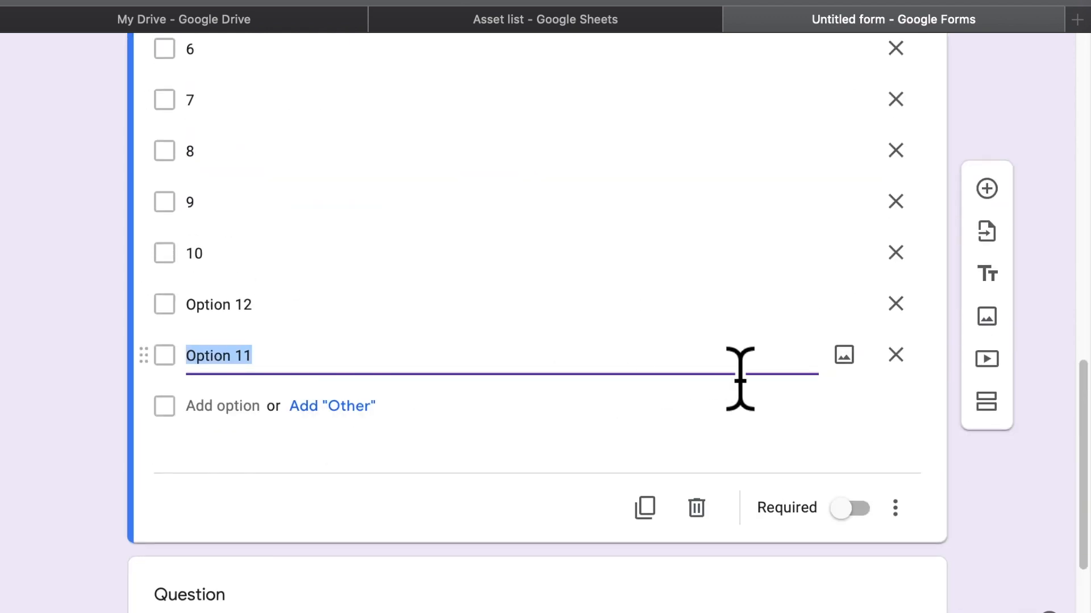
left_click(902, 358)
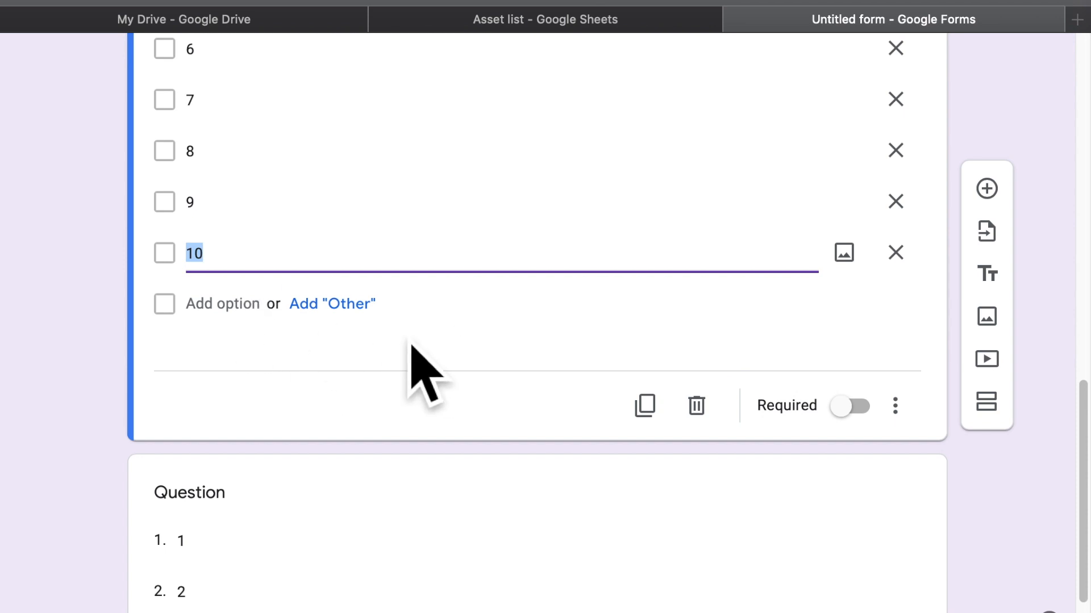
Delete the unfinished drop-down question below PLU, leaving PLU's options ending at 10
scroll(412, 346, "up", 7)
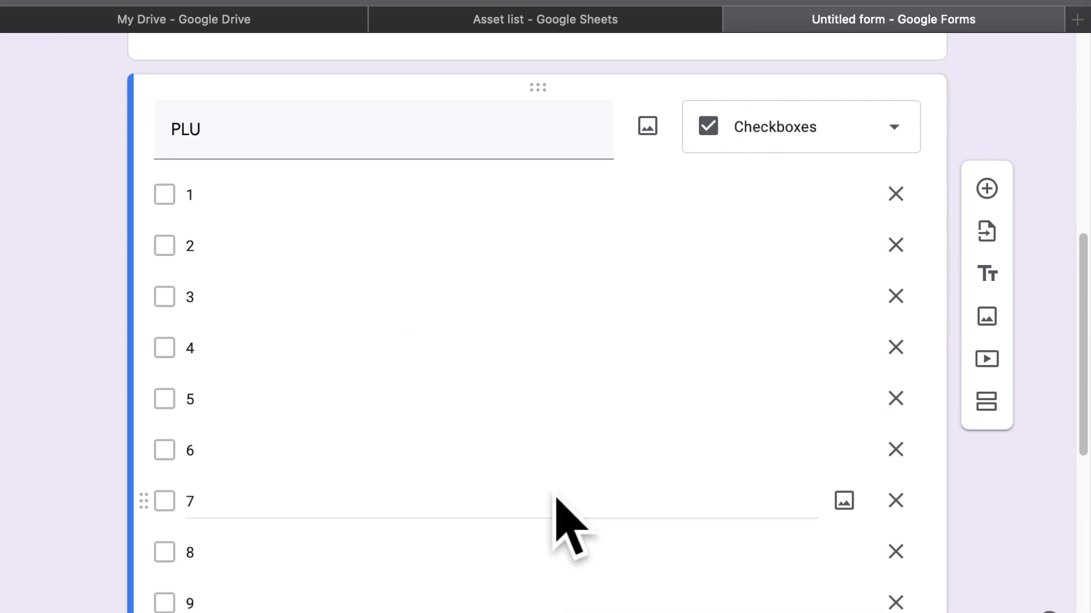
scroll(638, 530, "down", 2)
left_click(638, 536)
scroll(638, 536, "down", 4)
scroll(637, 537, "down", 3)
left_click(693, 475)
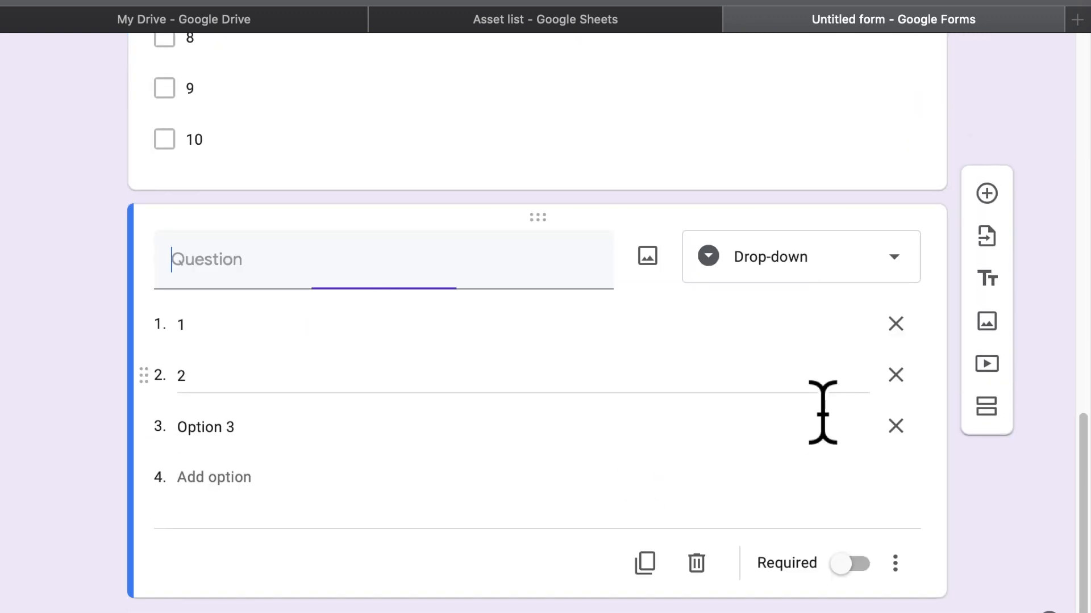
left_click(718, 577)
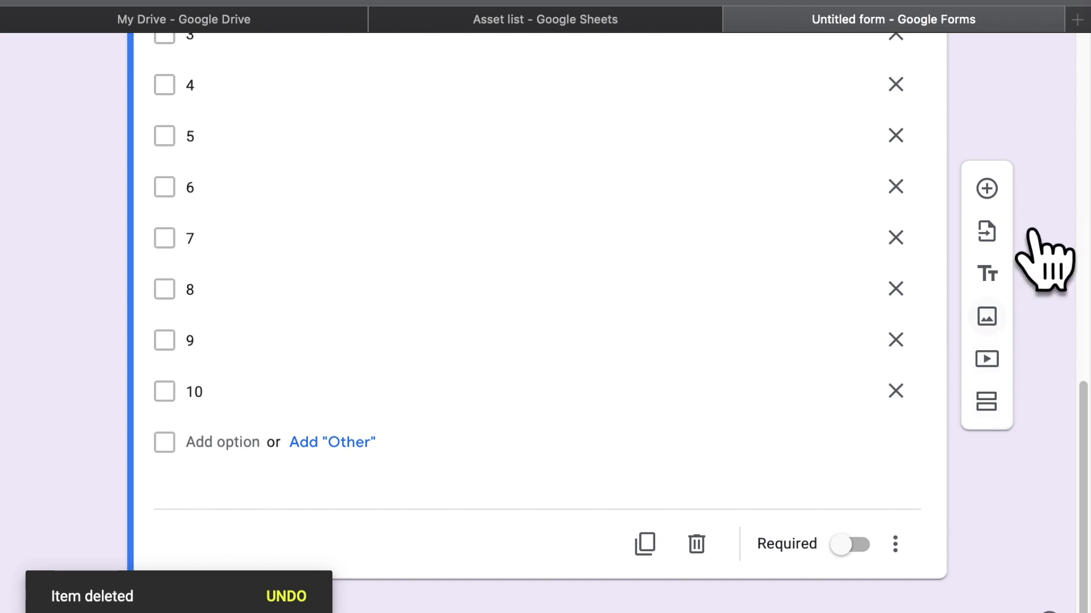
left_click(1003, 196)
Make the new question below PLU a File upload question and accept the Drive upload notice
left_click(783, 493)
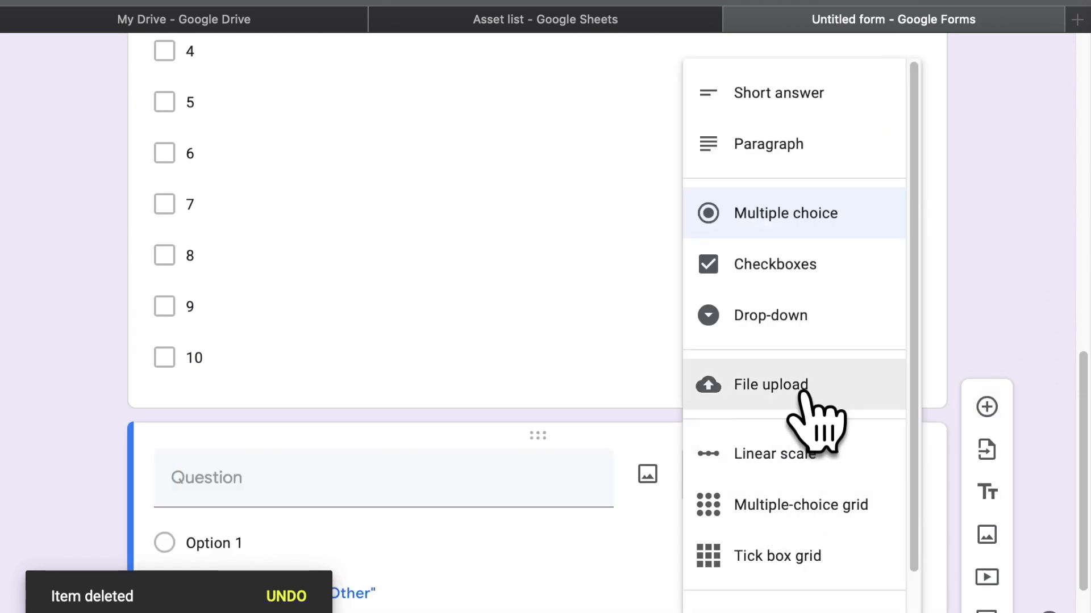
scroll(822, 433, "down", 2)
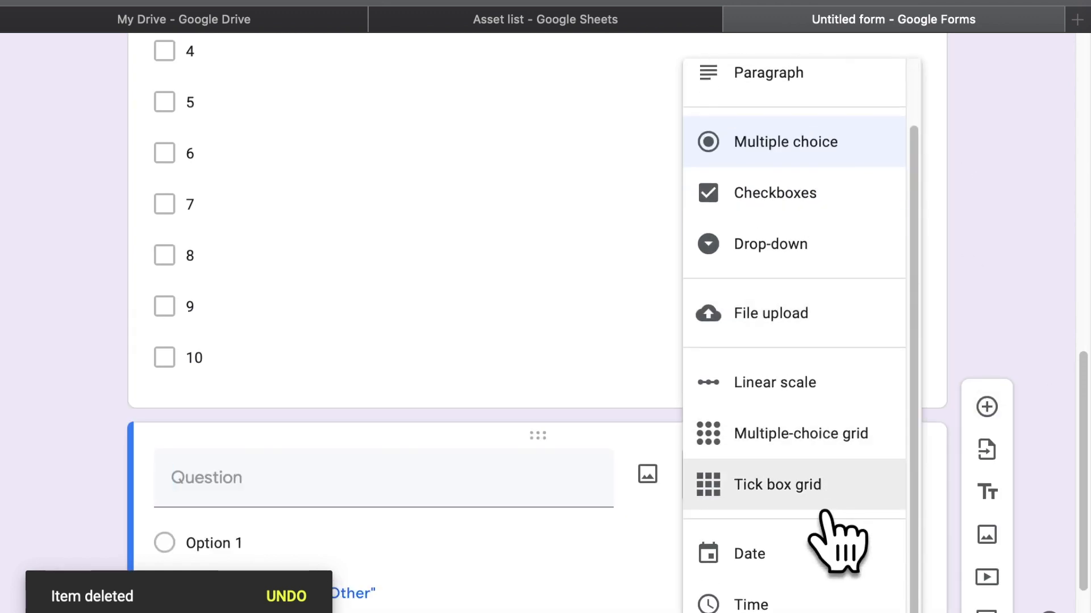
scroll(835, 531, "up", 2)
left_click(827, 417)
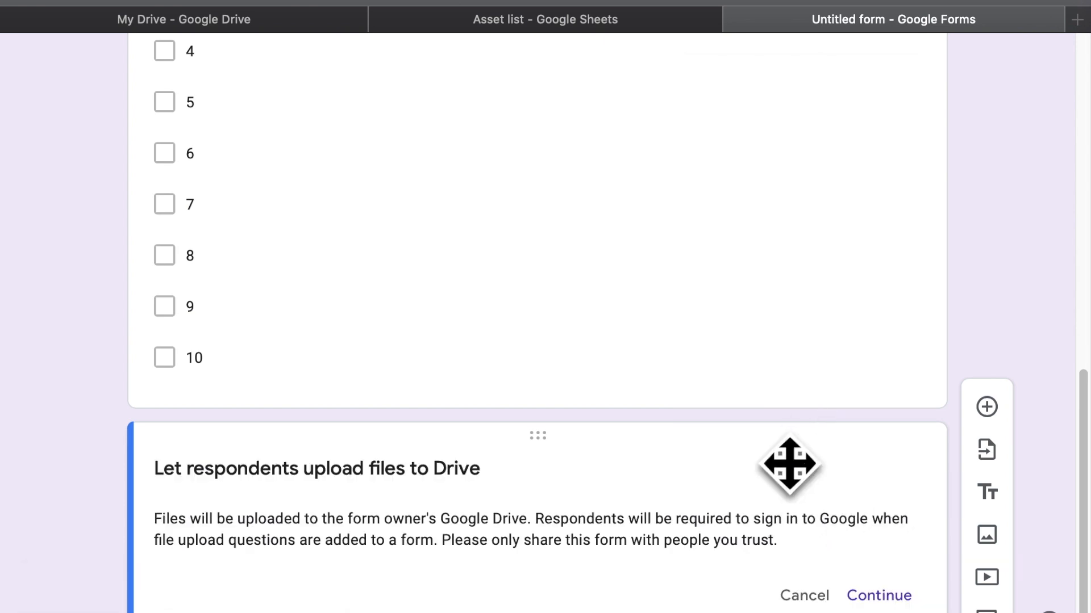
left_click(879, 594)
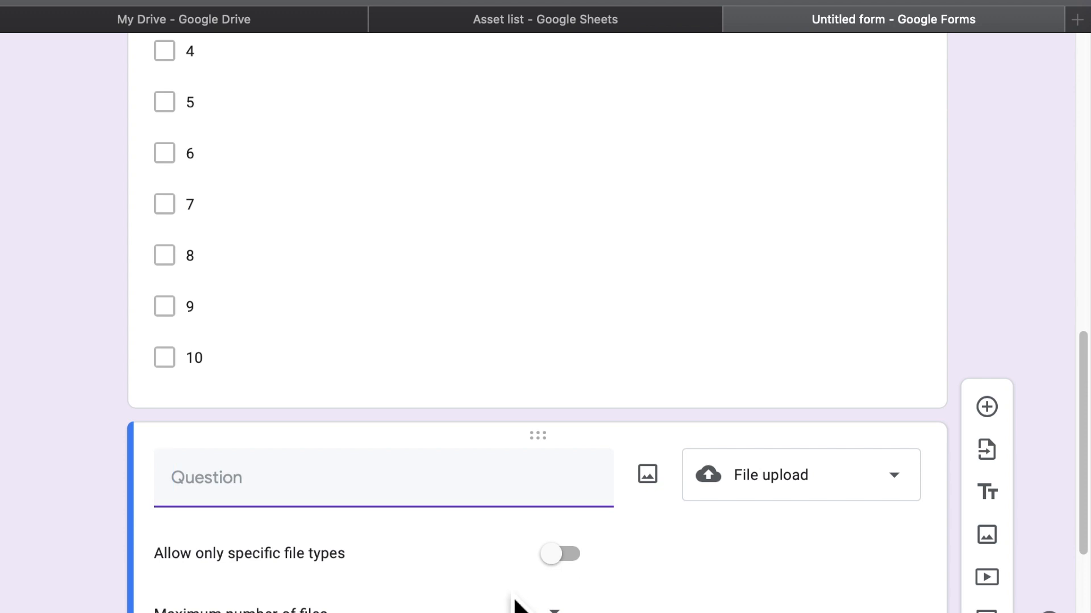
scroll(517, 605, "down", 3)
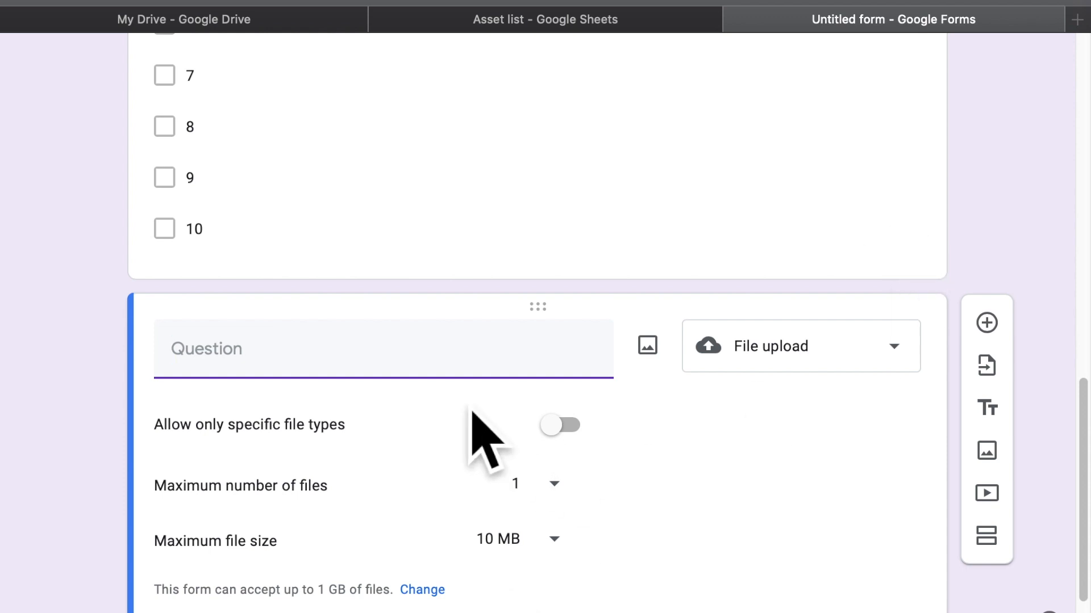
Title the file upload question 'Image upload', correcting the misspelled 'Imagde'
type("I age")
key("BackSpace")
key("BackSpace")
key("BackSpace")
key("BackSpace")
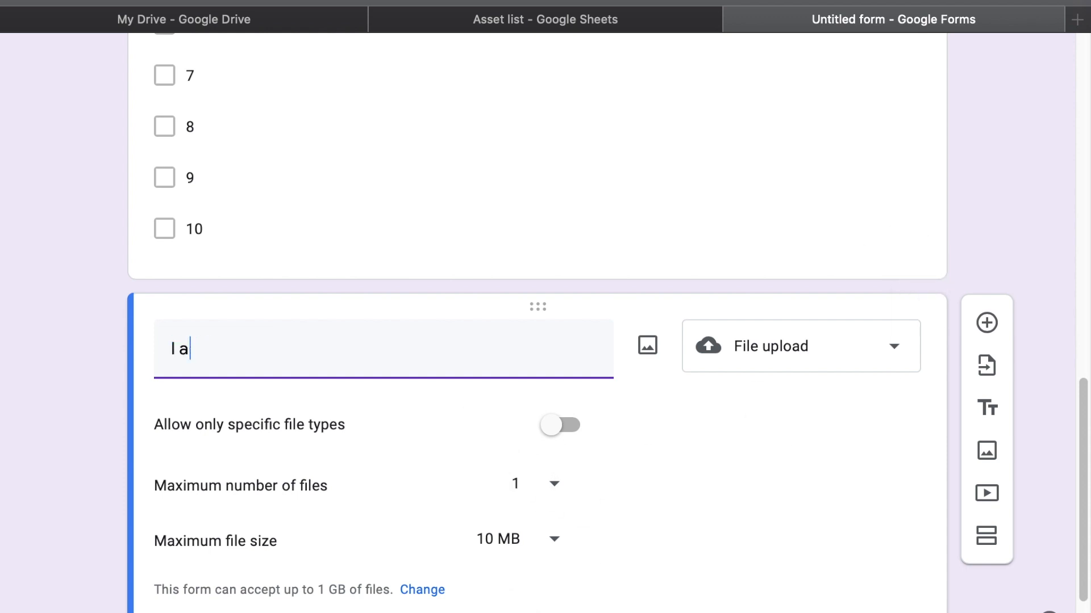
type("magde upload")
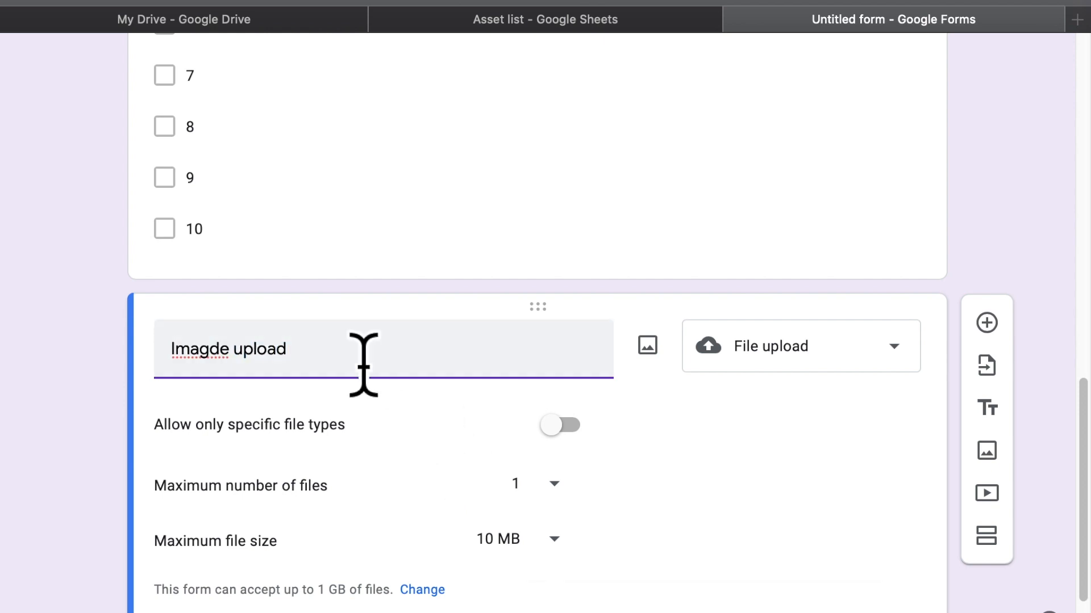
left_click(210, 368)
double_click(214, 373)
left_click(225, 375)
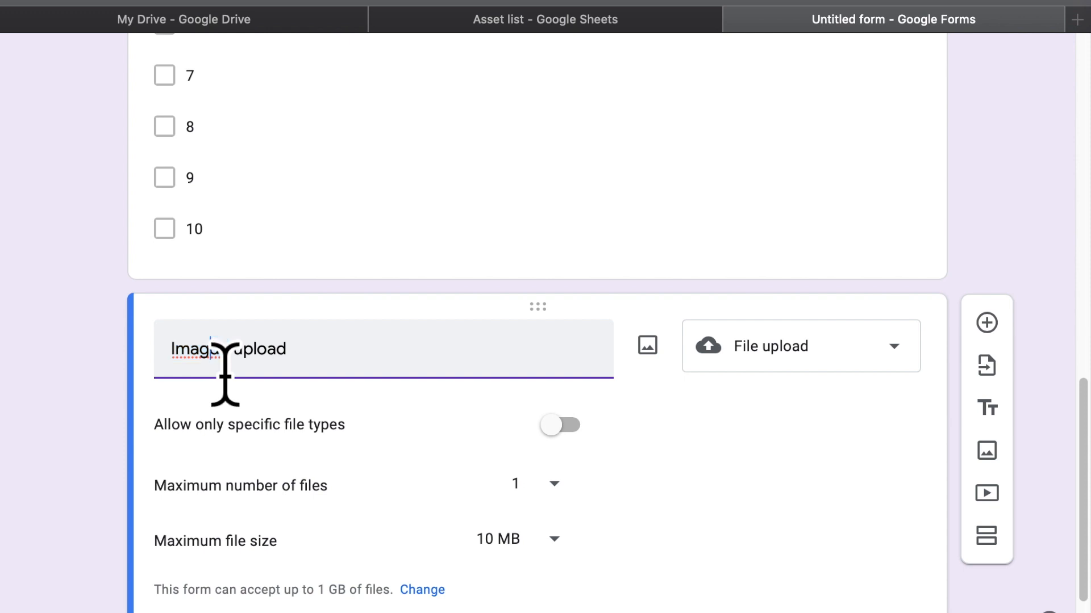
double_click(225, 375)
type("Image")
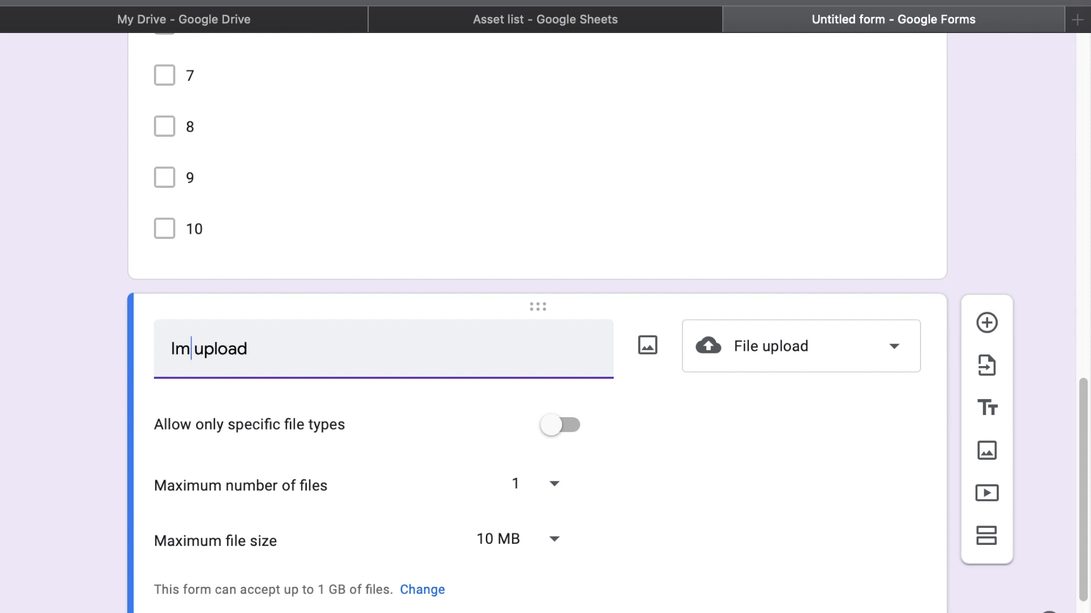
left_click(712, 512)
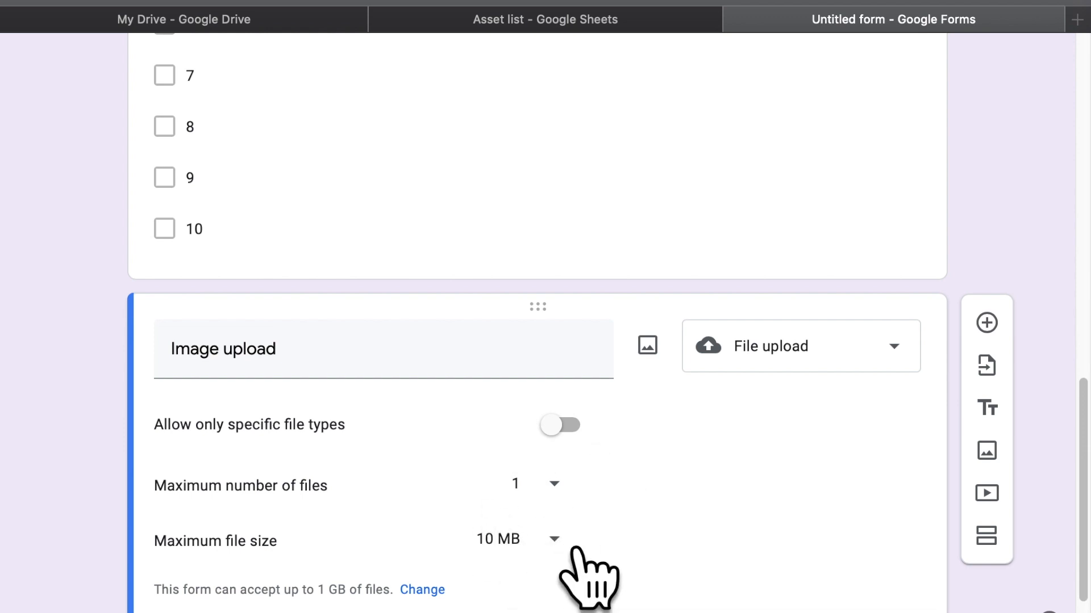
Set the maximum number of files to 10, then switch to the Asset list spreadsheet
left_click(600, 504)
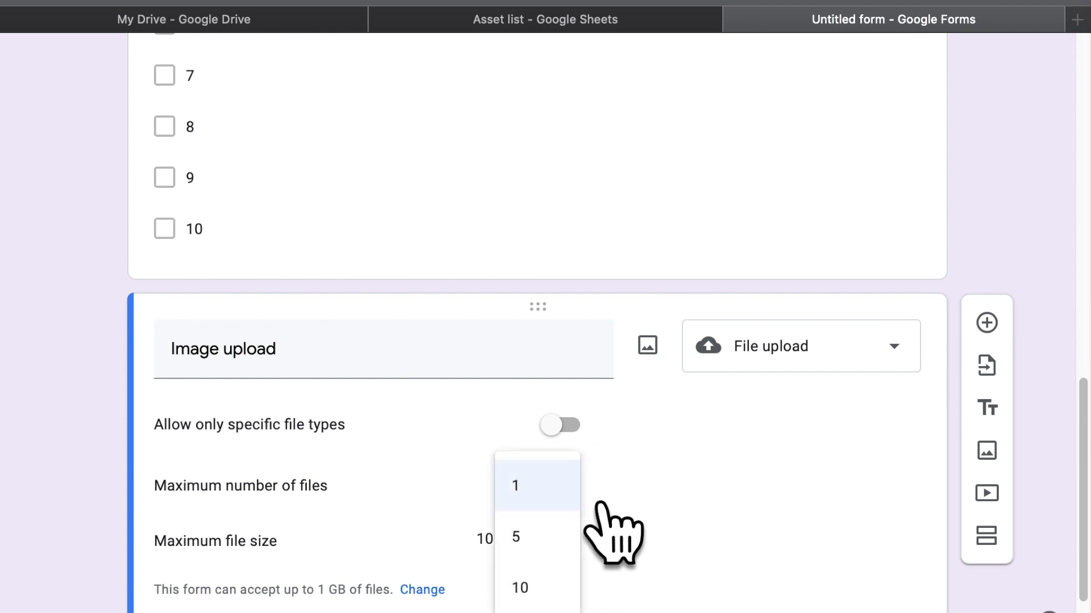
left_click(575, 588)
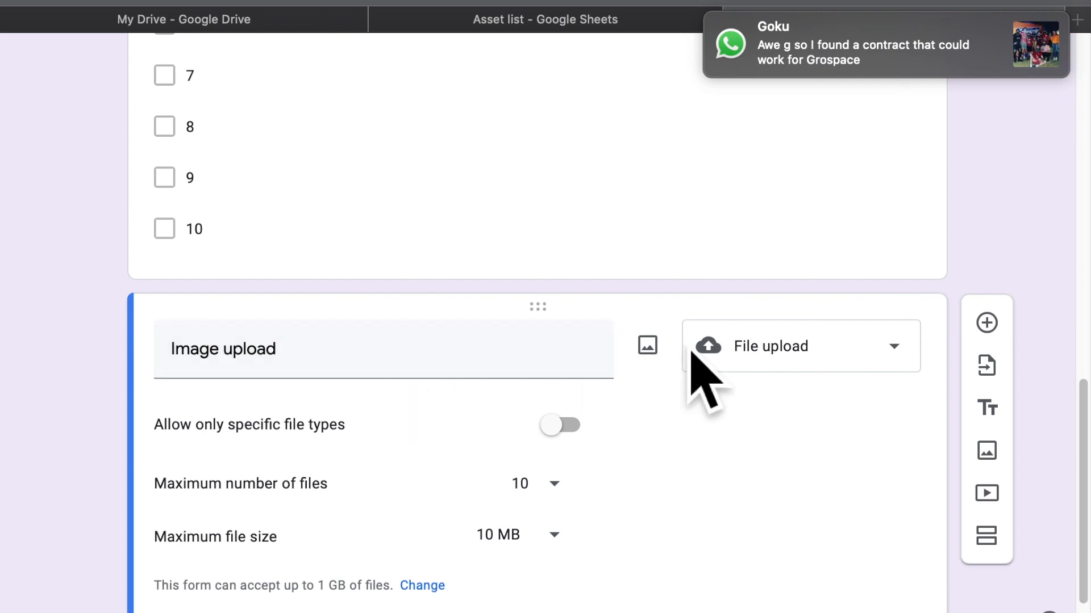
scroll(244, 392, "down", 2)
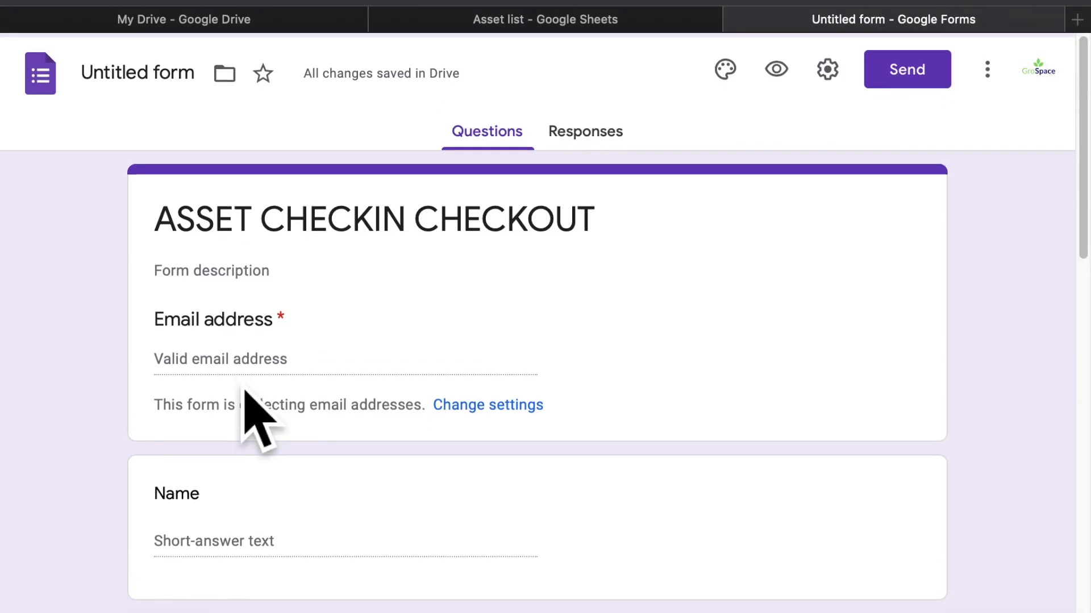
scroll(244, 392, "down", 6)
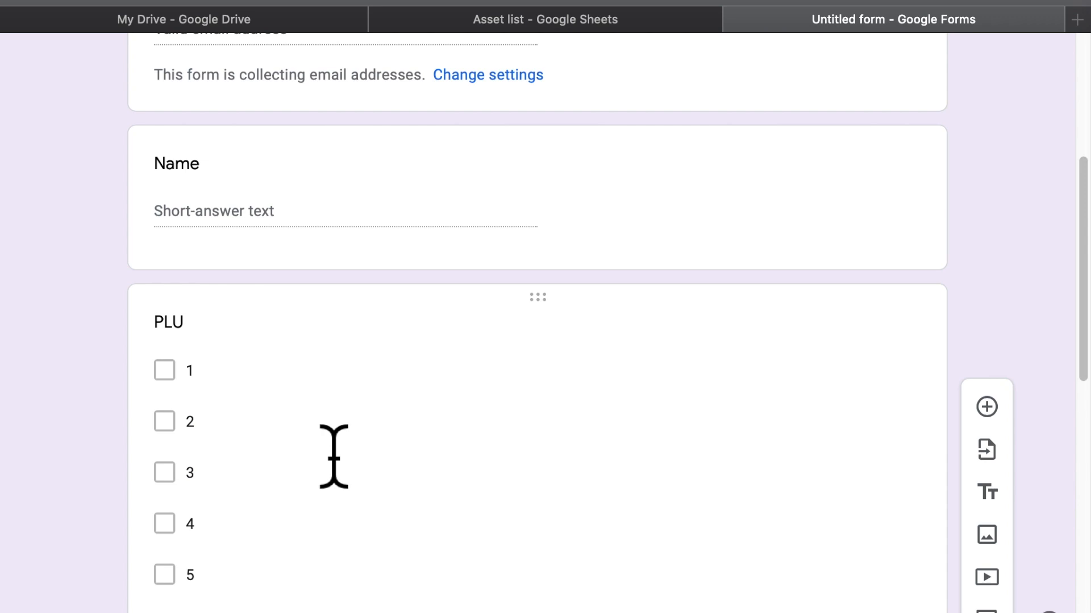
scroll(334, 457, "down", 12)
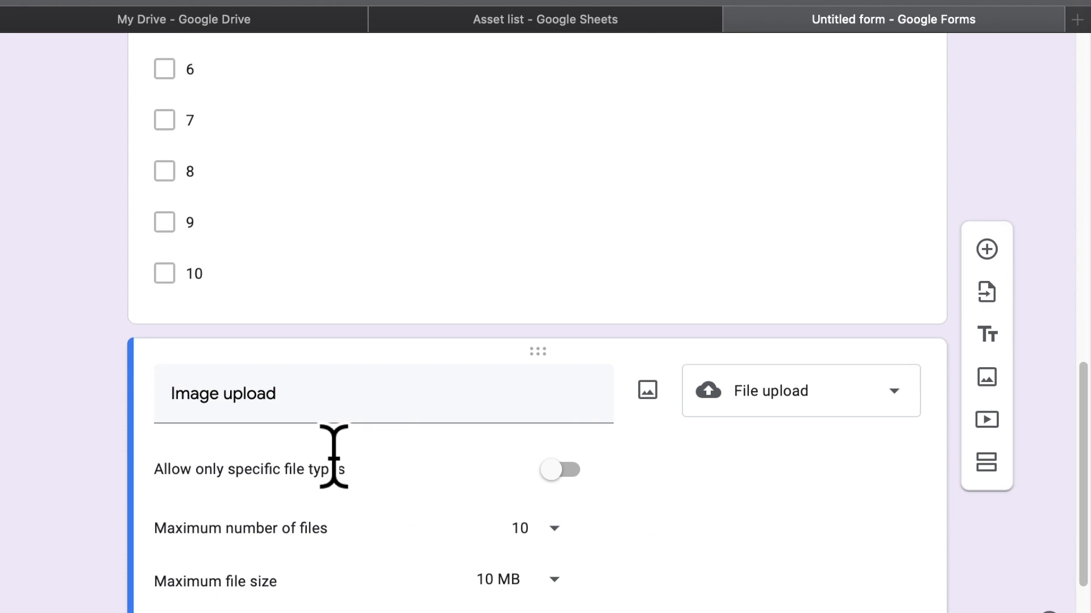
scroll(350, 476, "down", 1)
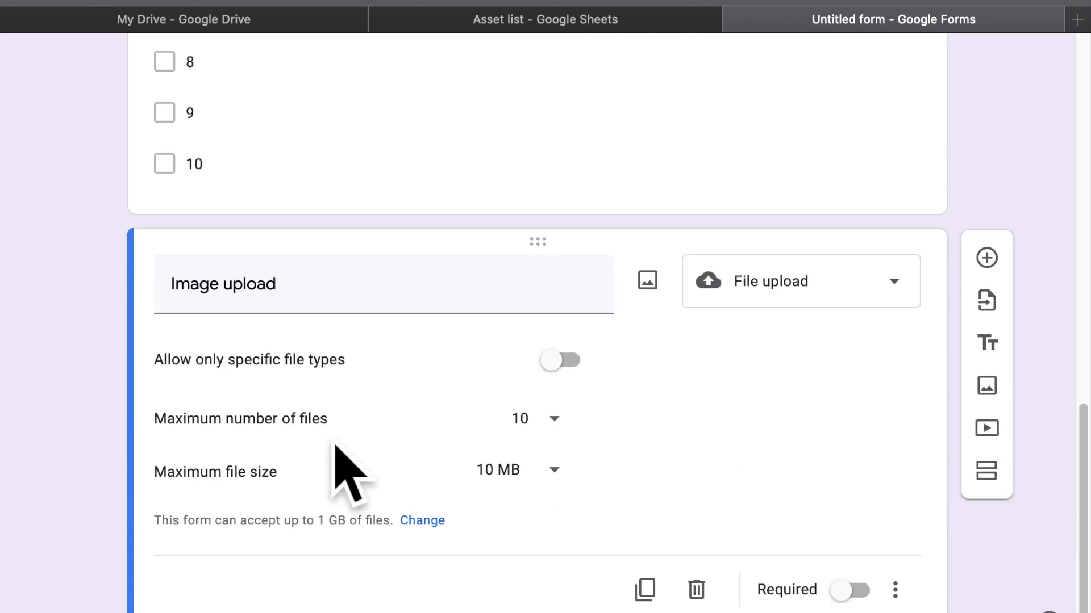
scroll(335, 445, "down", 3)
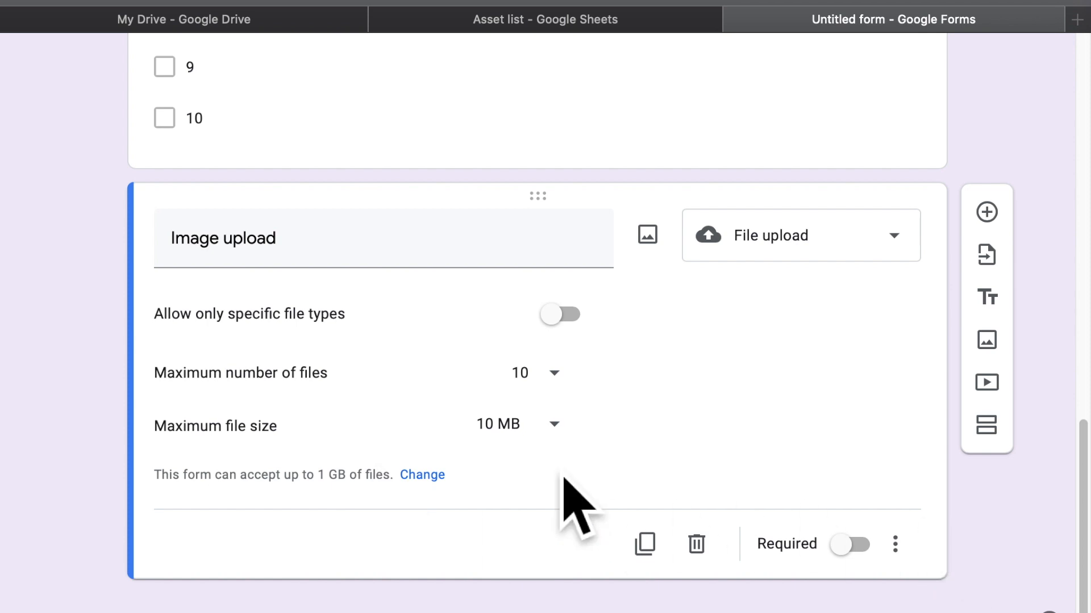
scroll(794, 505, "down", 1)
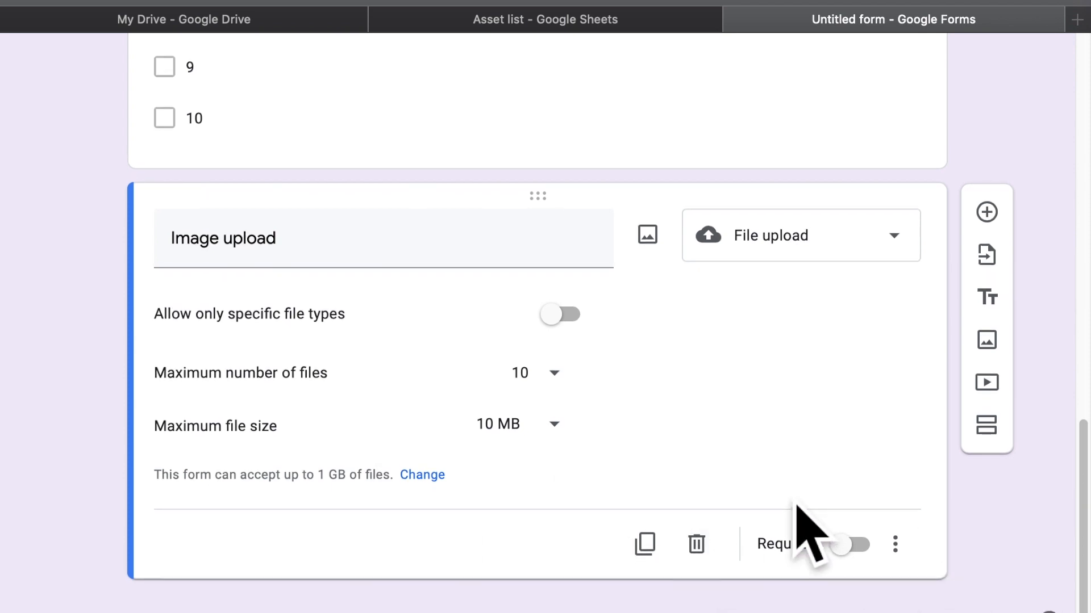
left_click(525, 23)
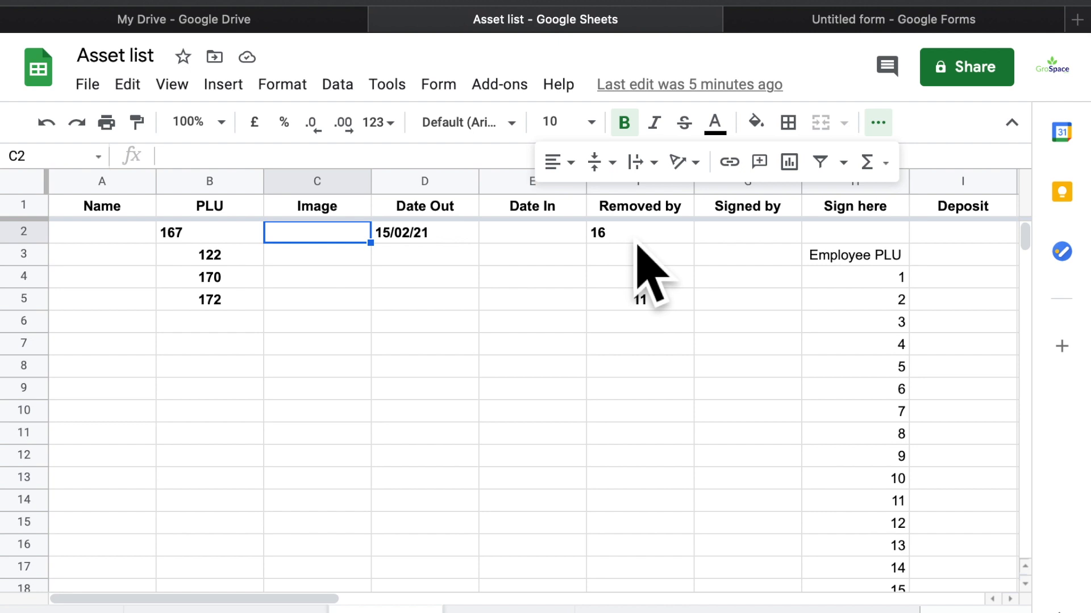
Delete the Removed by column (F) from the Asset list sheet and return to the form
left_click(639, 216)
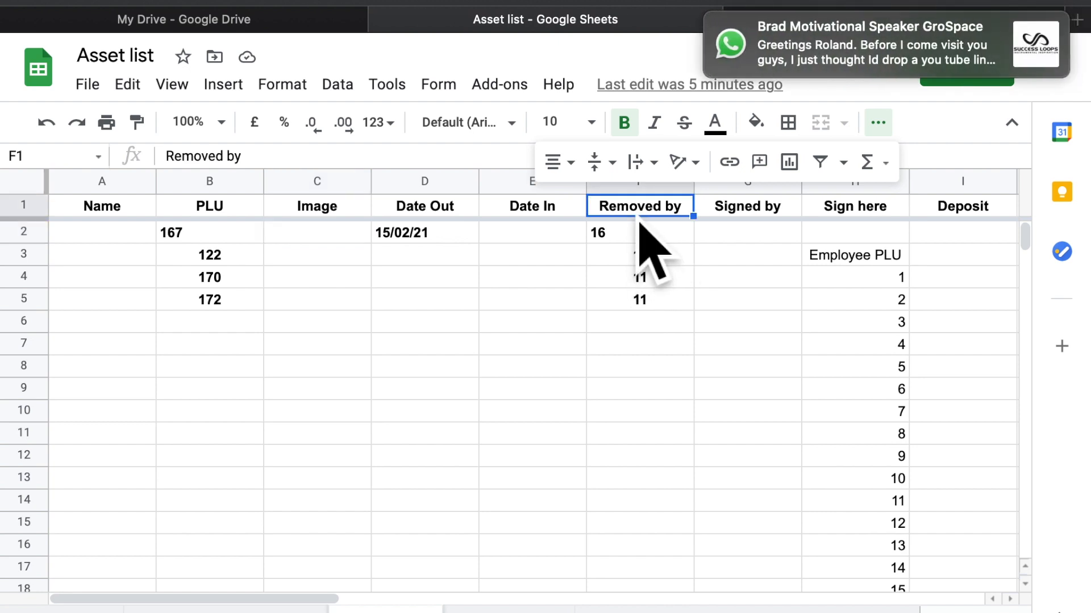
right_click(639, 223)
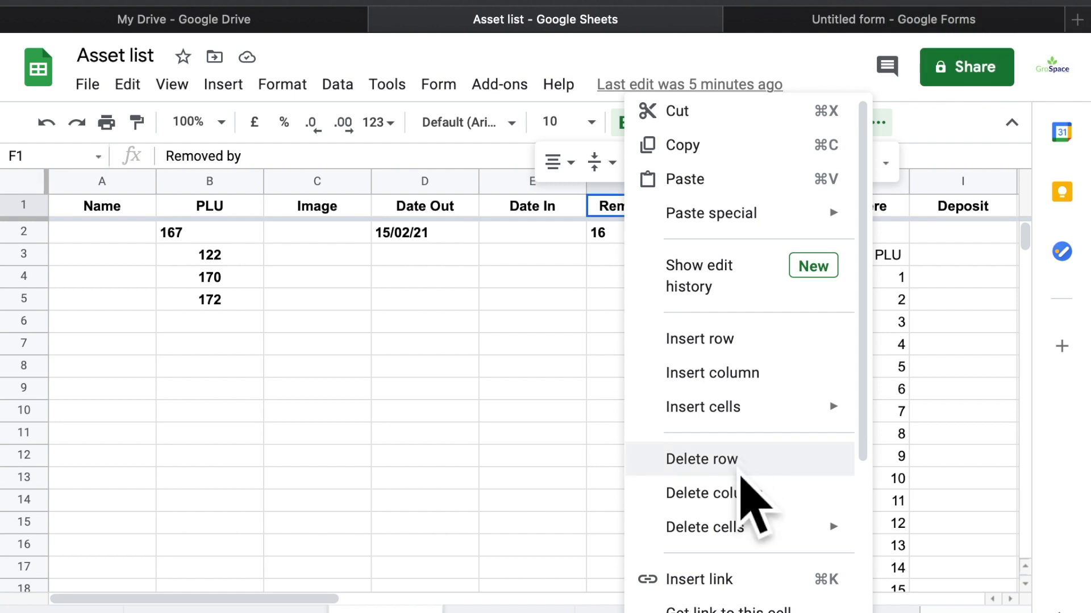
left_click(742, 493)
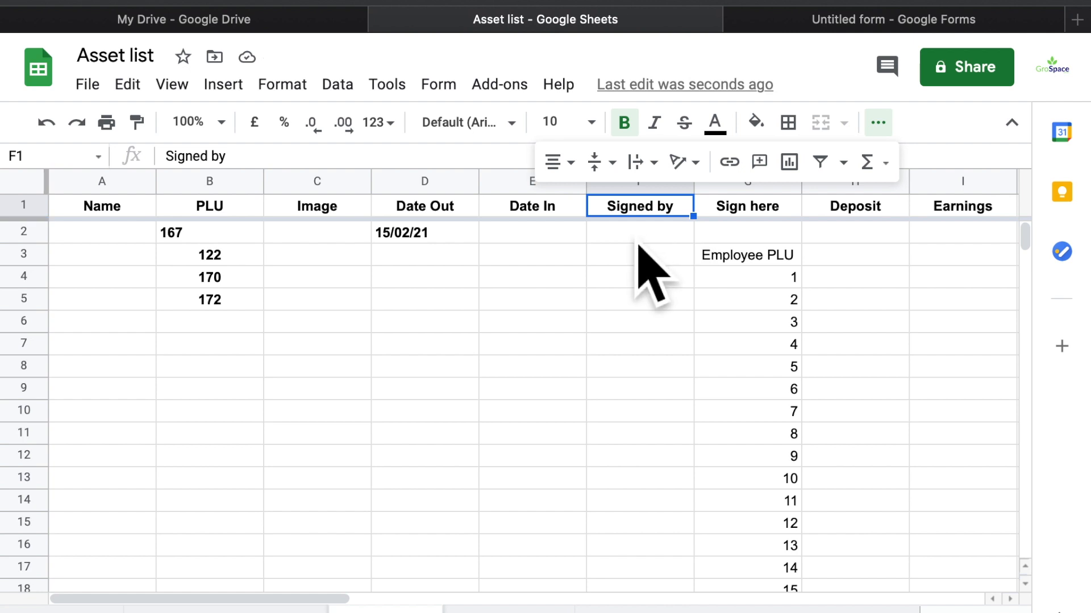
left_click(761, 24)
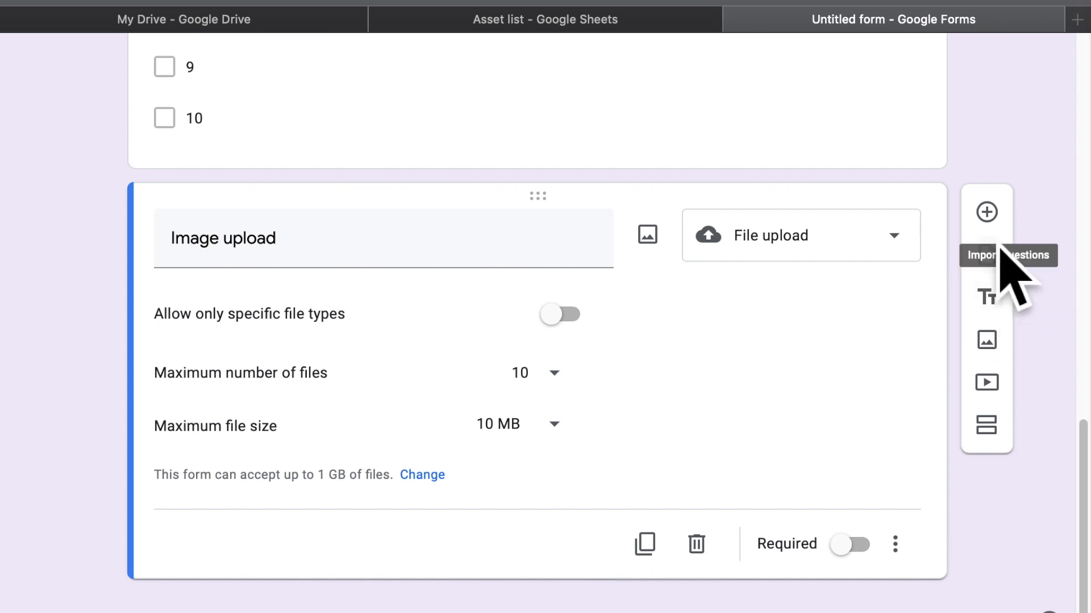
Add a blank question below Image upload, open its type list, then open a new Safari tab
left_click(987, 212)
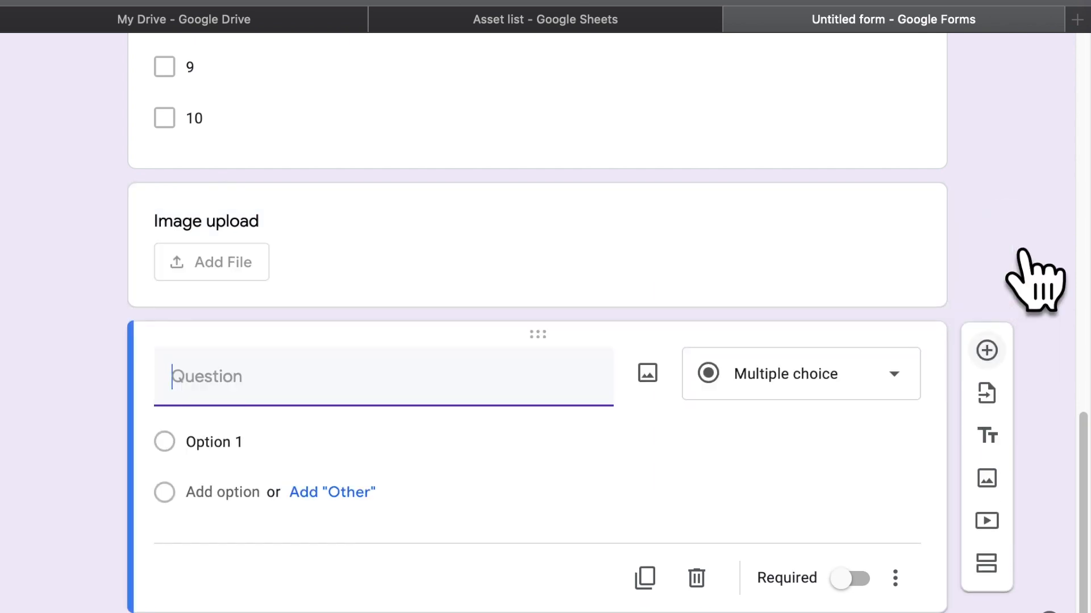
left_click(864, 381)
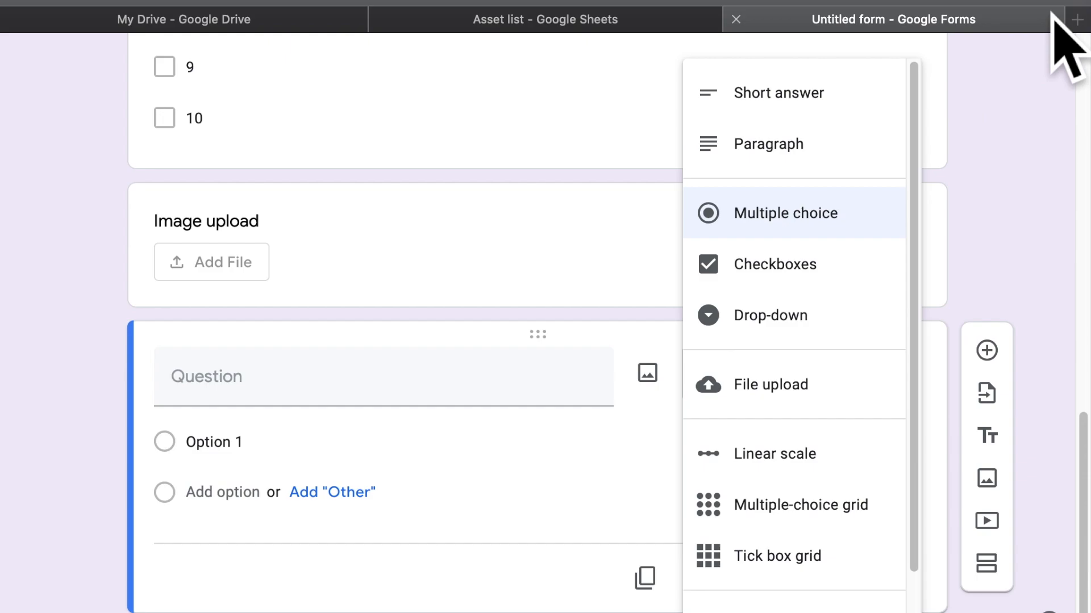
left_click(1077, 19)
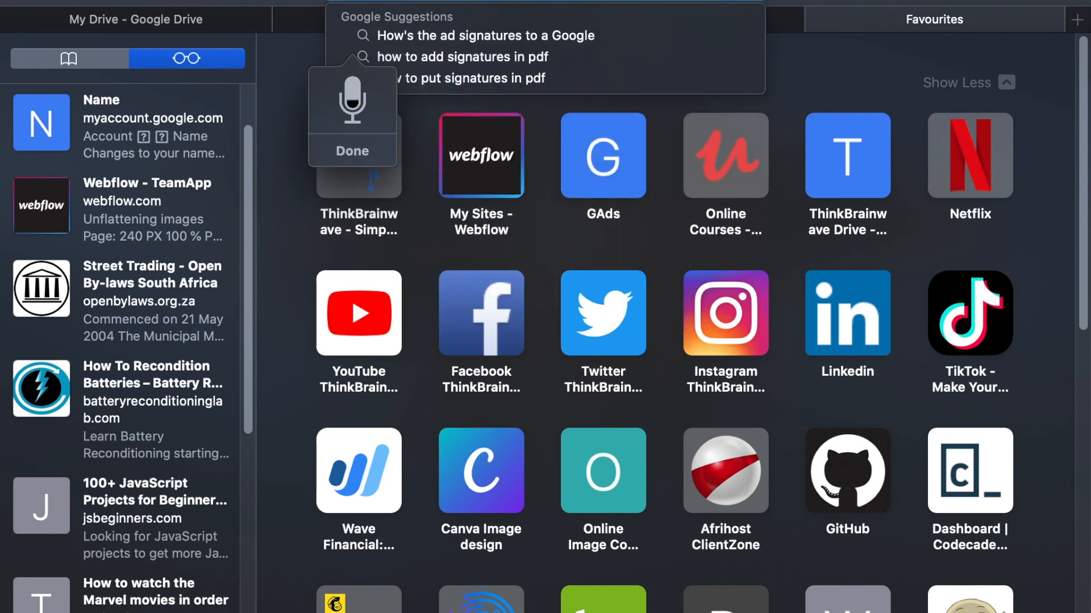
Search by dictation how to add signatures to a Google form, then close both new tabs
key("super+t")
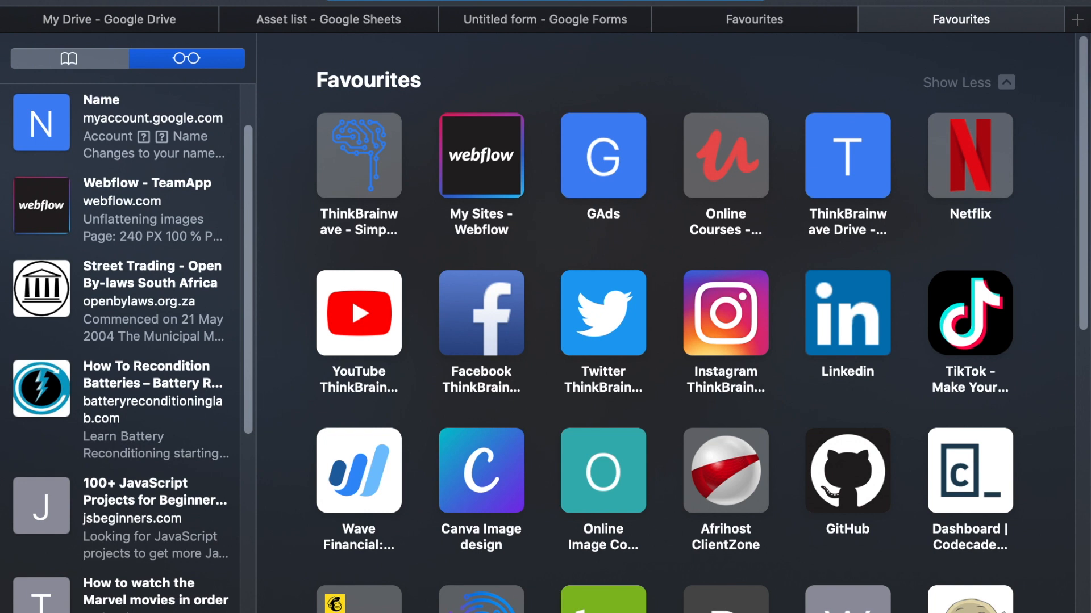
key("fn")
key("fn")
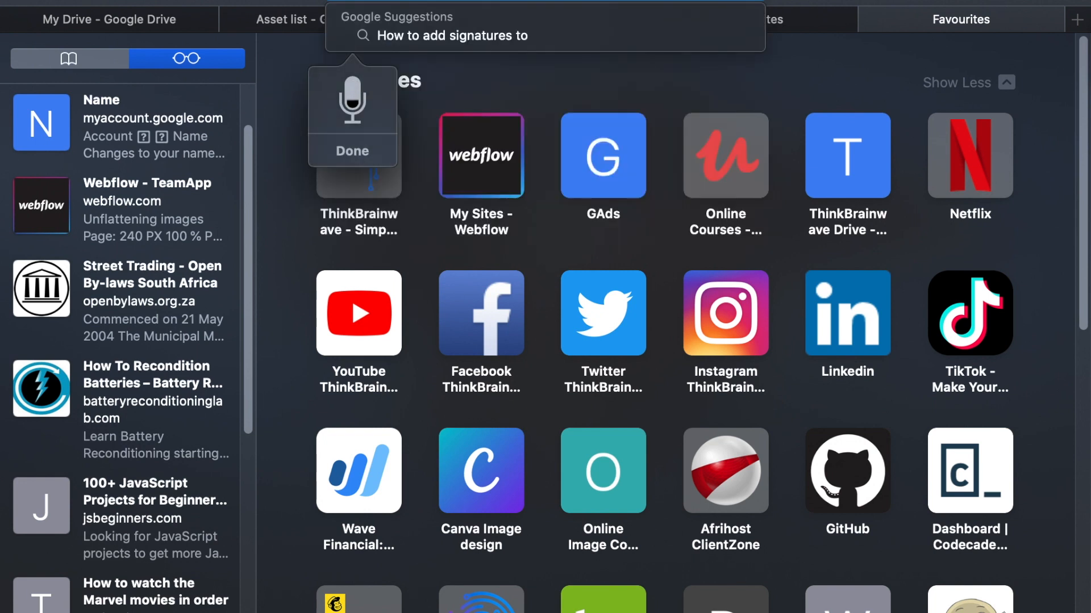
key("fn")
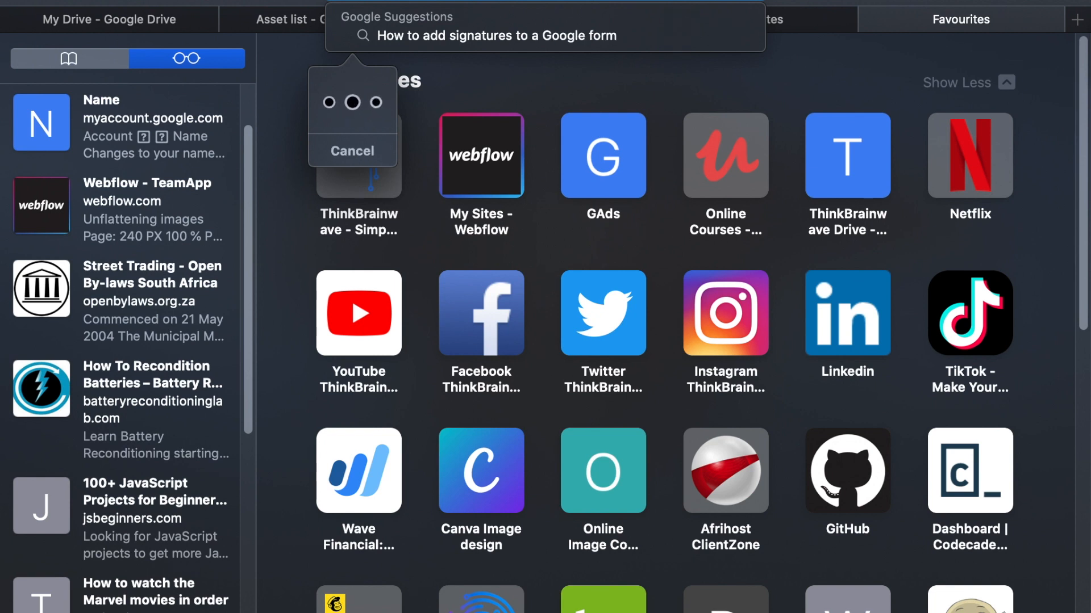
key("Return")
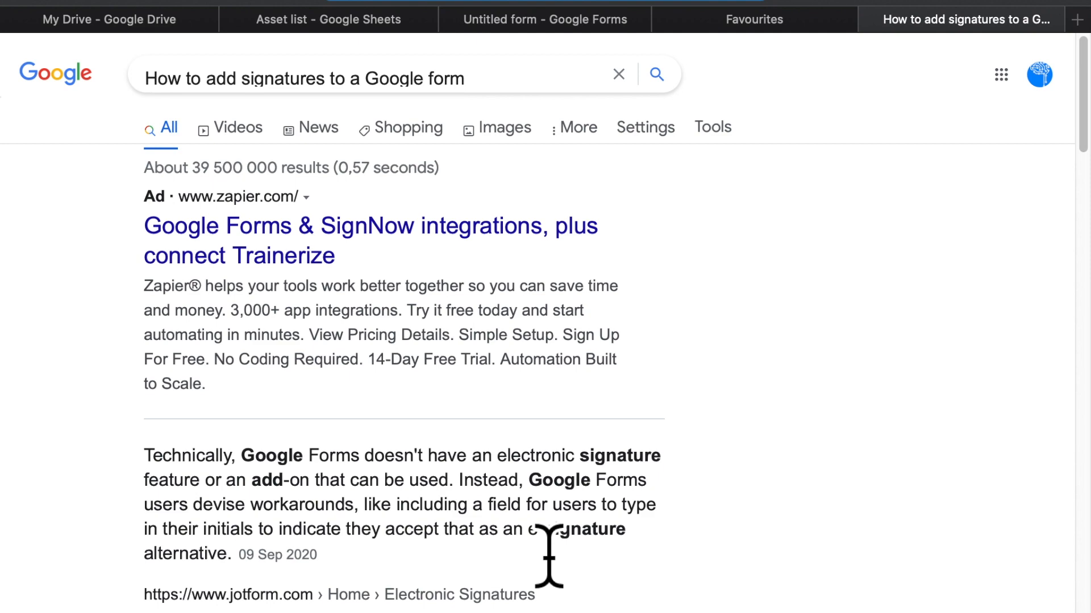
left_click(870, 20)
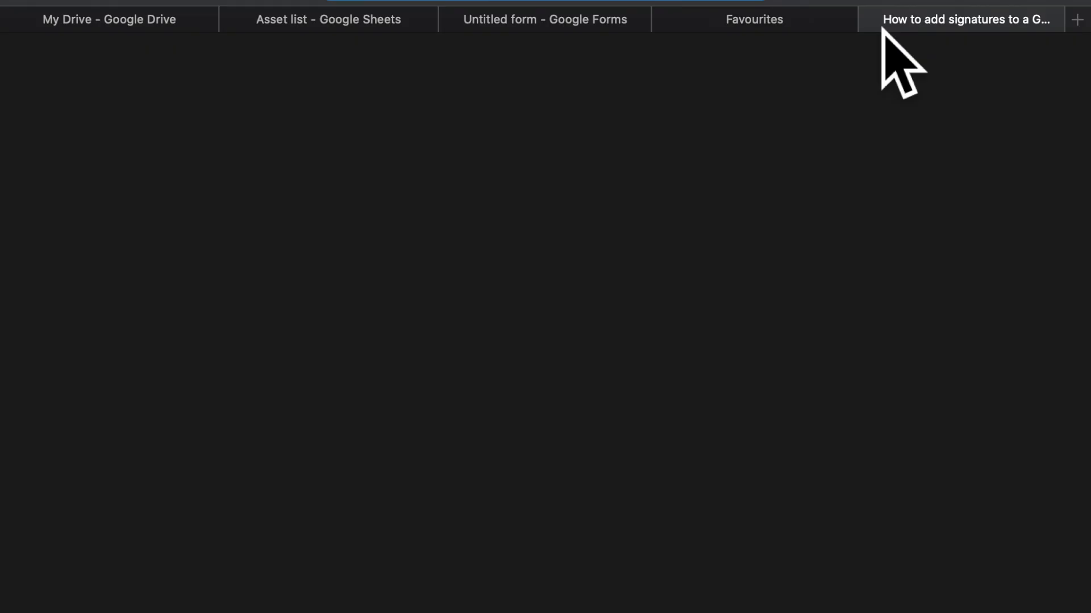
left_click(818, 20)
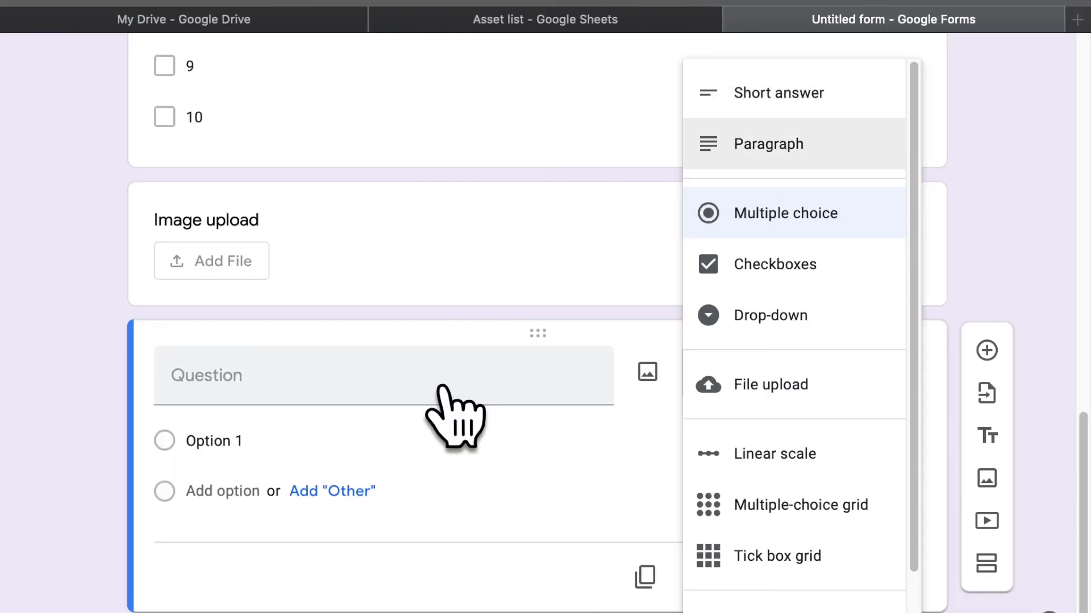
Title the new question 'Initials' as a Short answer, then switch to the Asset list sheet
left_click(446, 386)
type("Iitials")
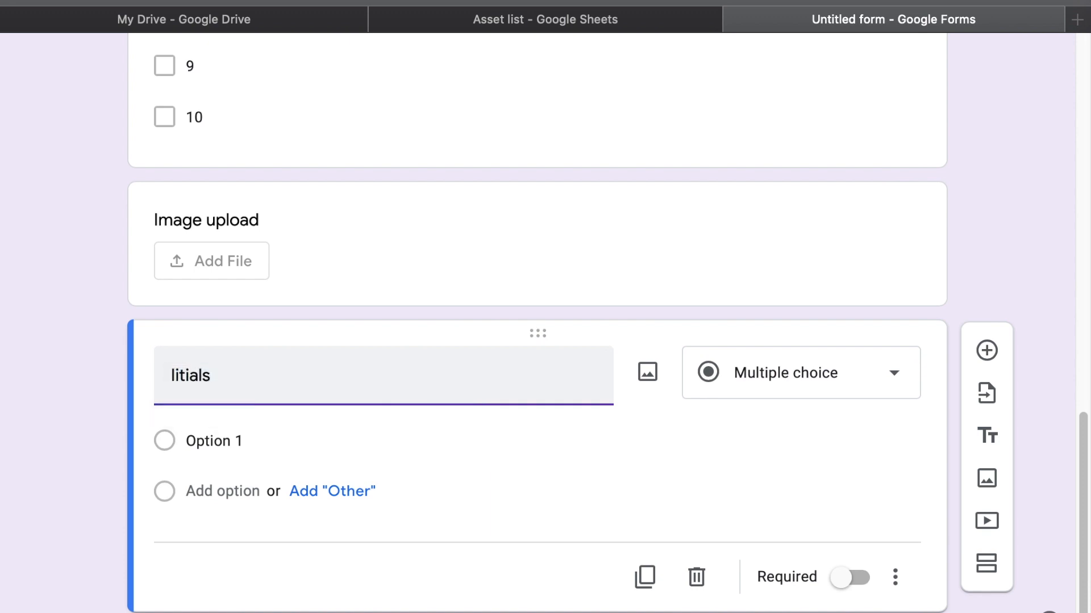
left_click(761, 392)
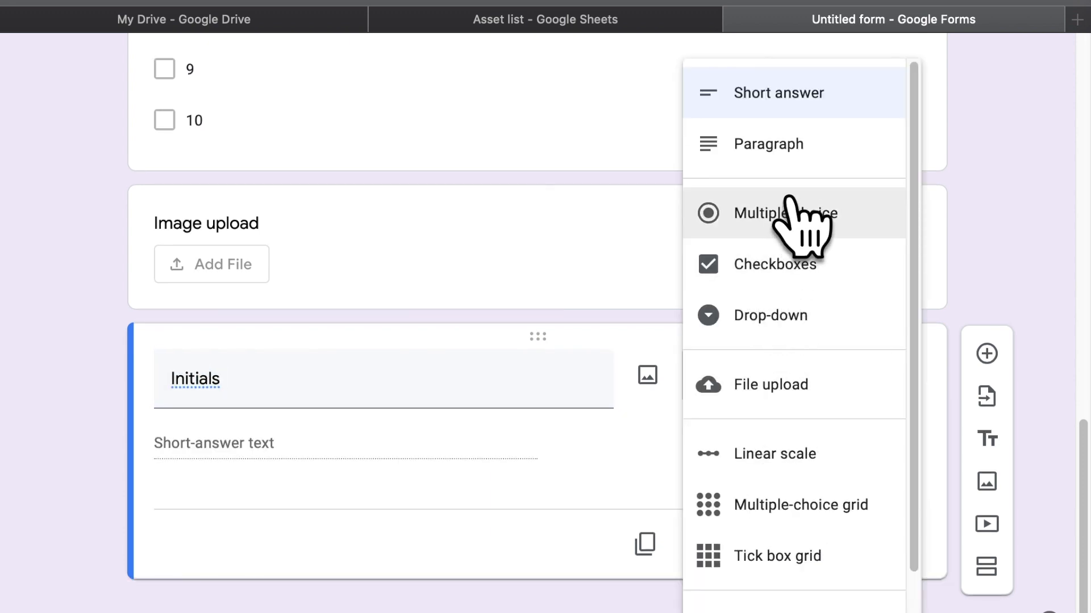
left_click(789, 111)
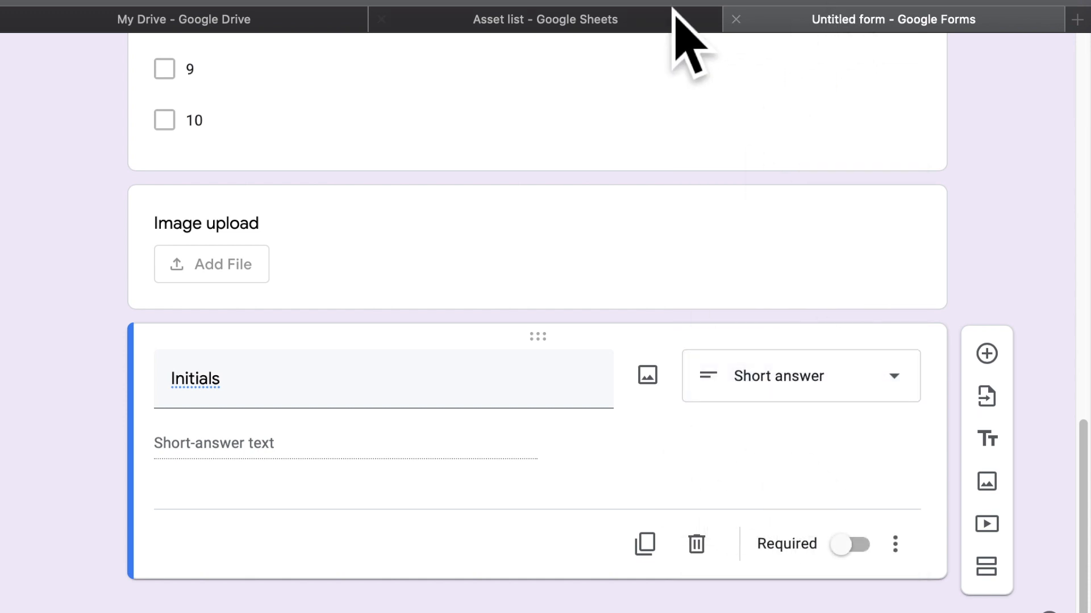
left_click(608, 18)
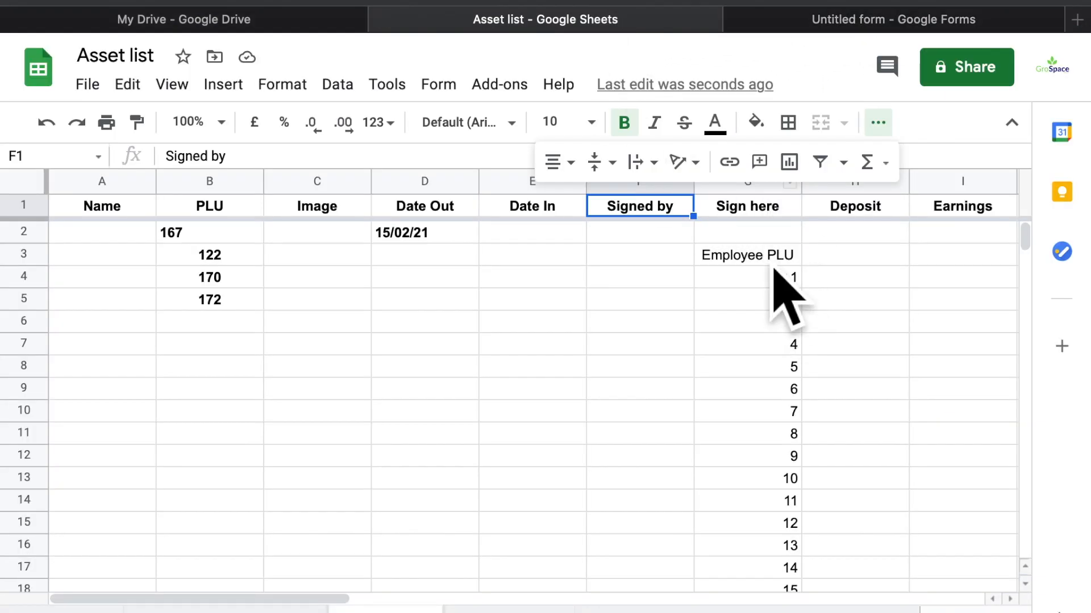
Delete the Sign here column G so Deposit and Earnings shift into G and H
left_click(771, 213)
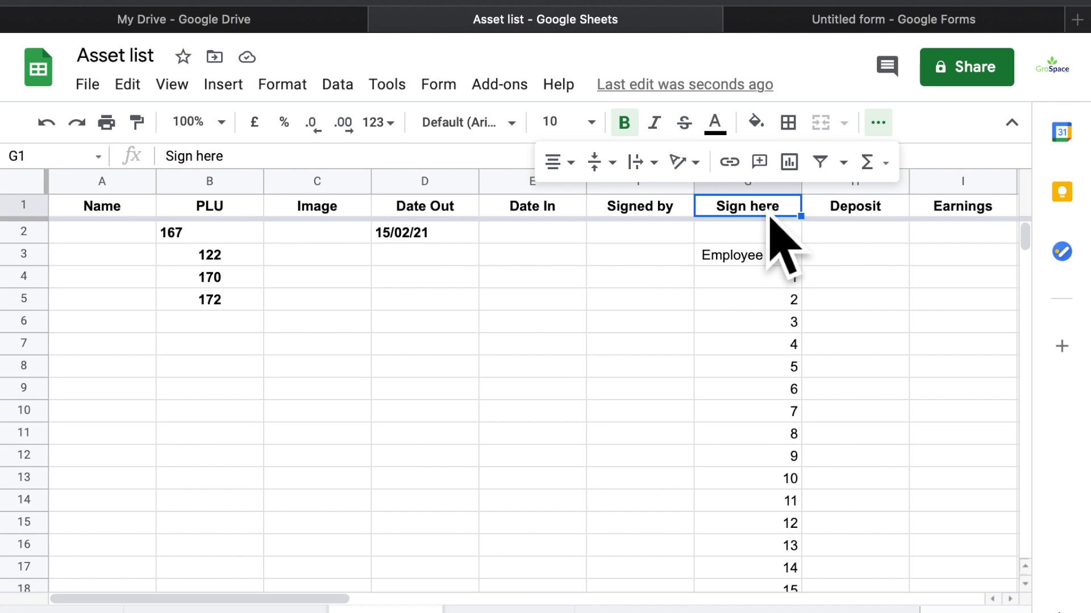
left_click(789, 183)
right_click(790, 183)
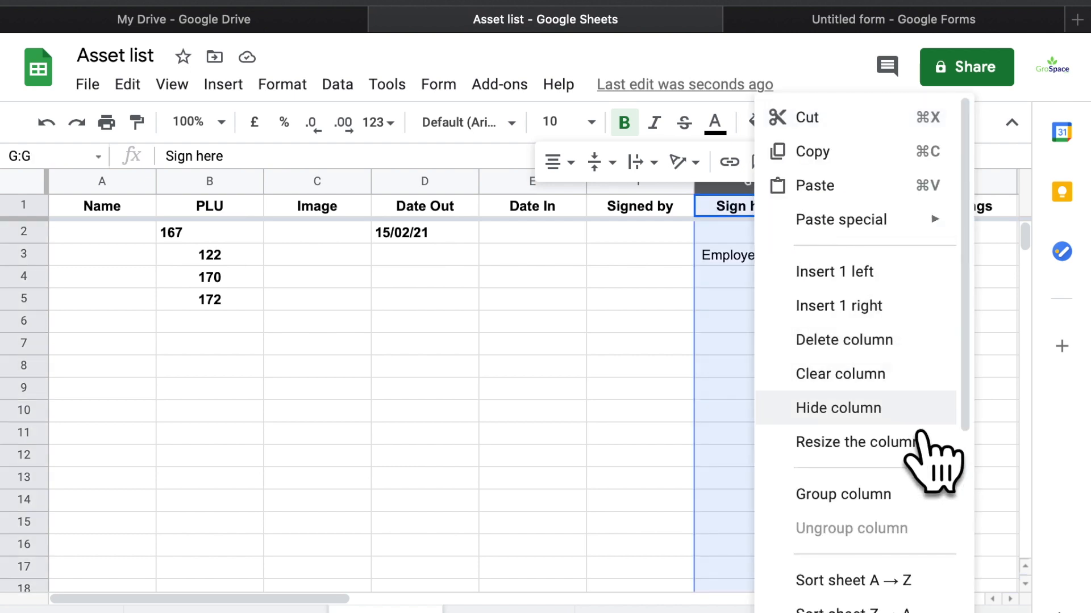
left_click(895, 341)
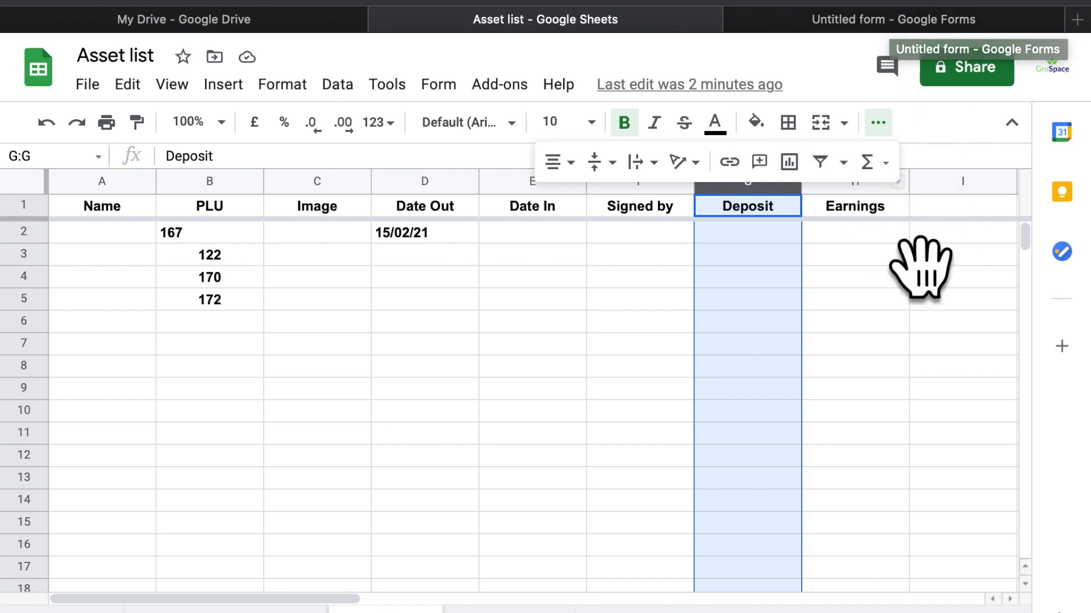
Back in the form, retitle the Initials question 'Deposit' and make it a Drop-down
left_click(831, 17)
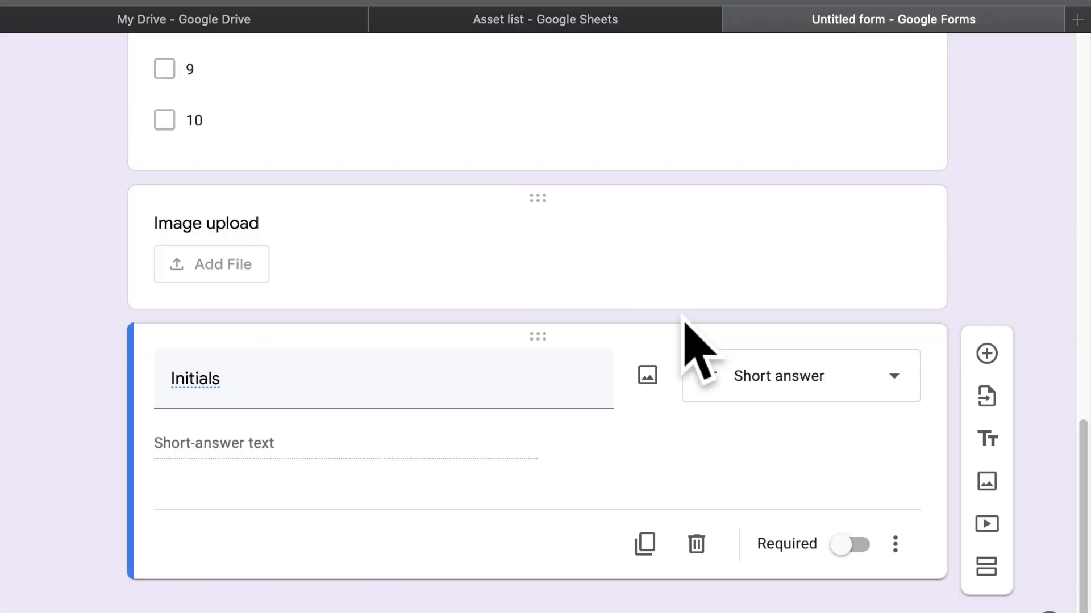
left_click(394, 417)
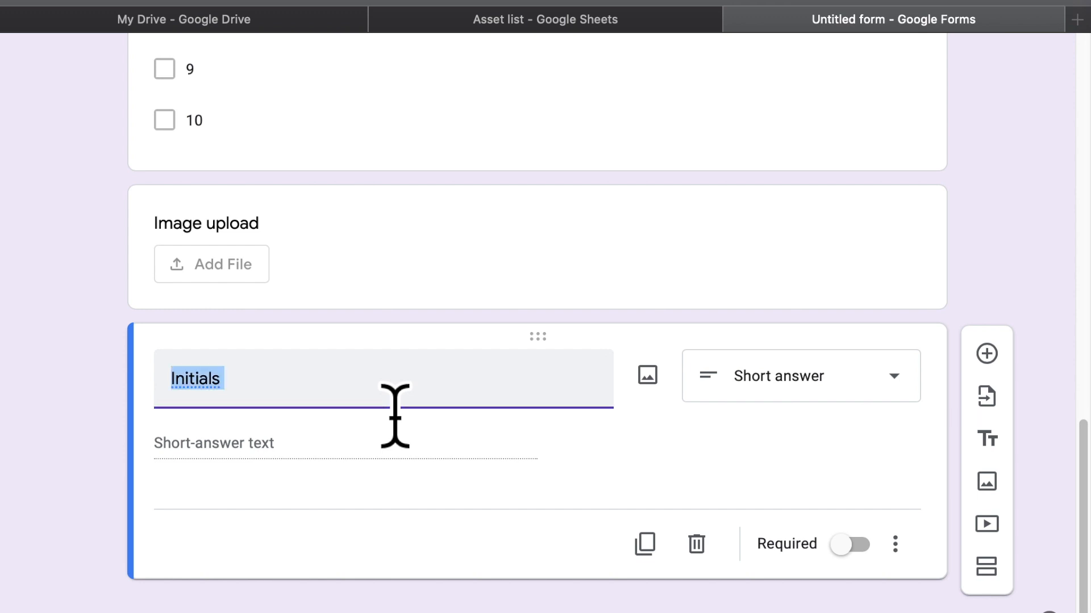
type("Deposit")
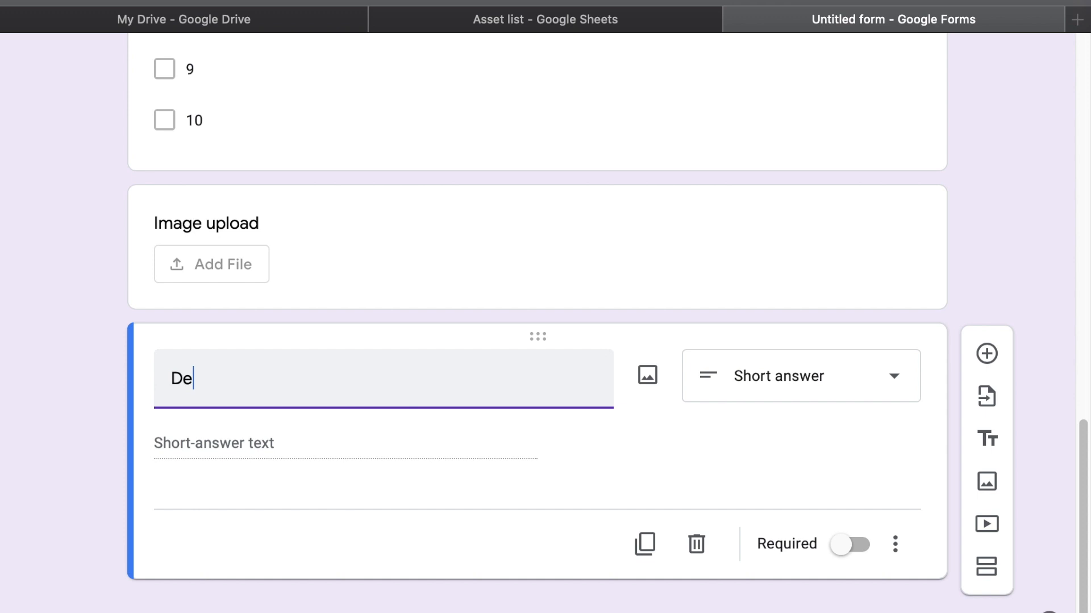
left_click(882, 395)
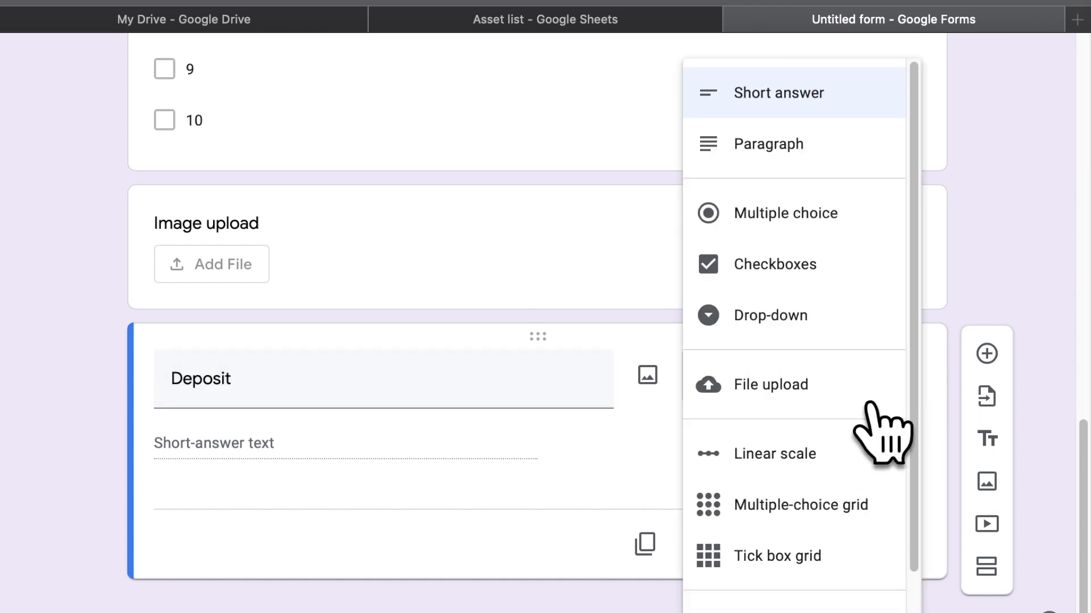
left_click(855, 316)
Enter the first Deposit options R10, R100 and R500
left_click(360, 454)
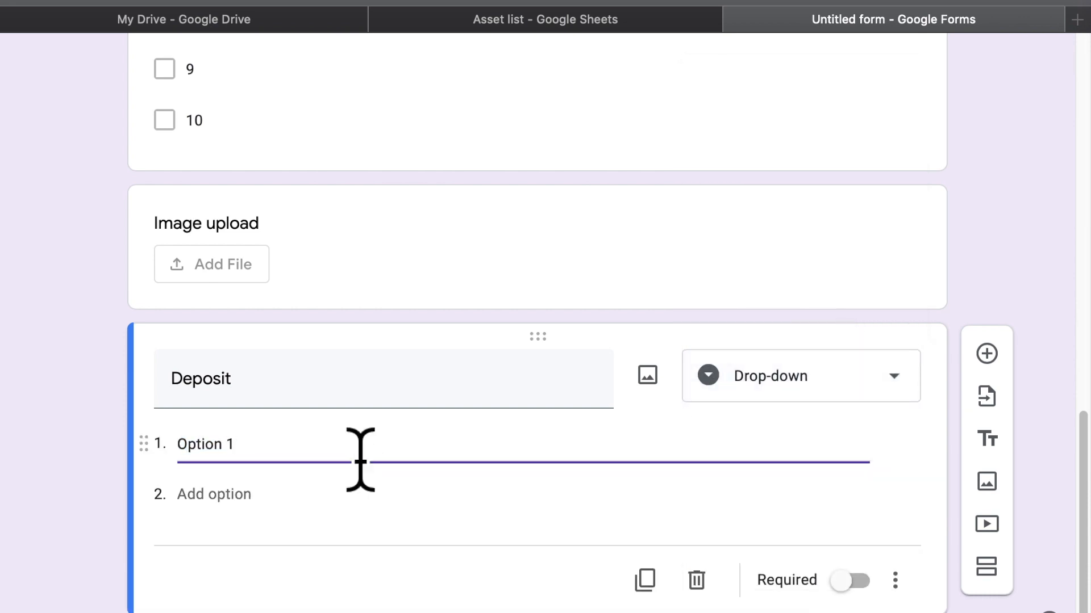
type("!0")
key("super+a")
type("Rq")
key("BackSpace")
type("10")
key("Return")
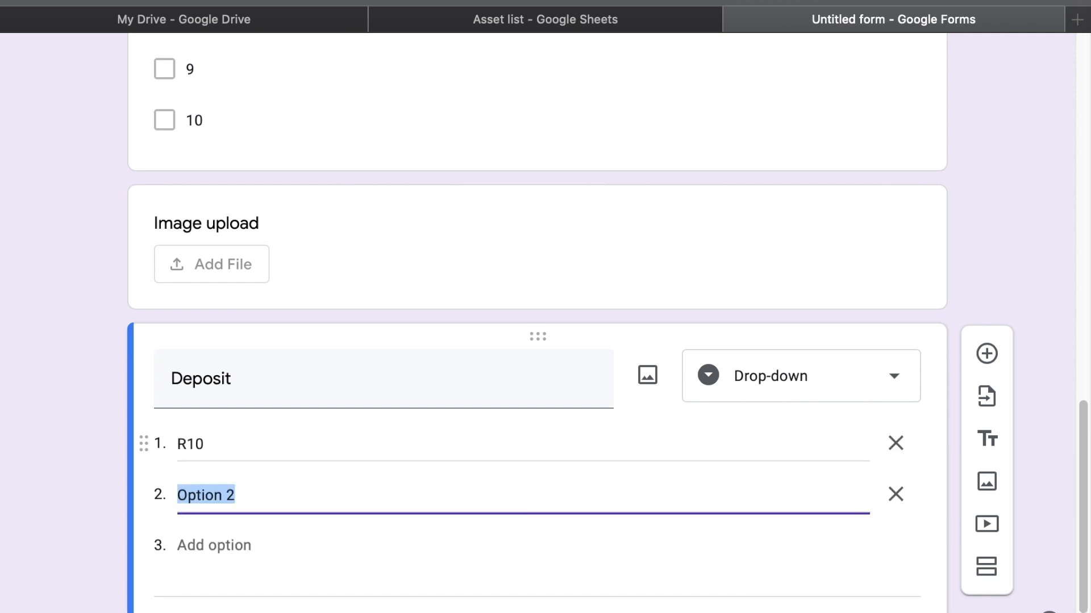
type("R100")
key("Return")
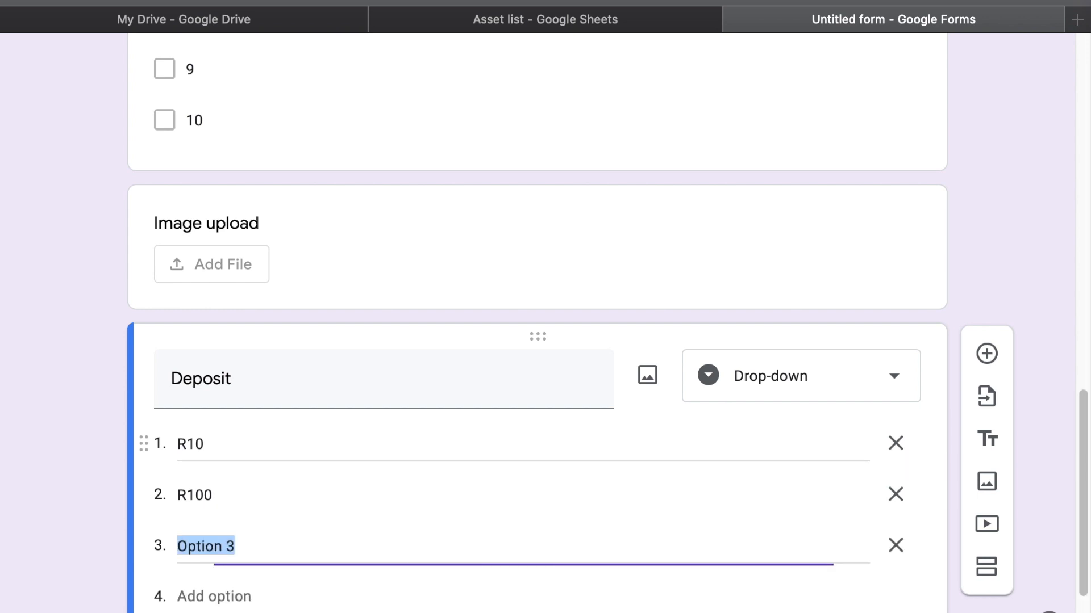
type("R500")
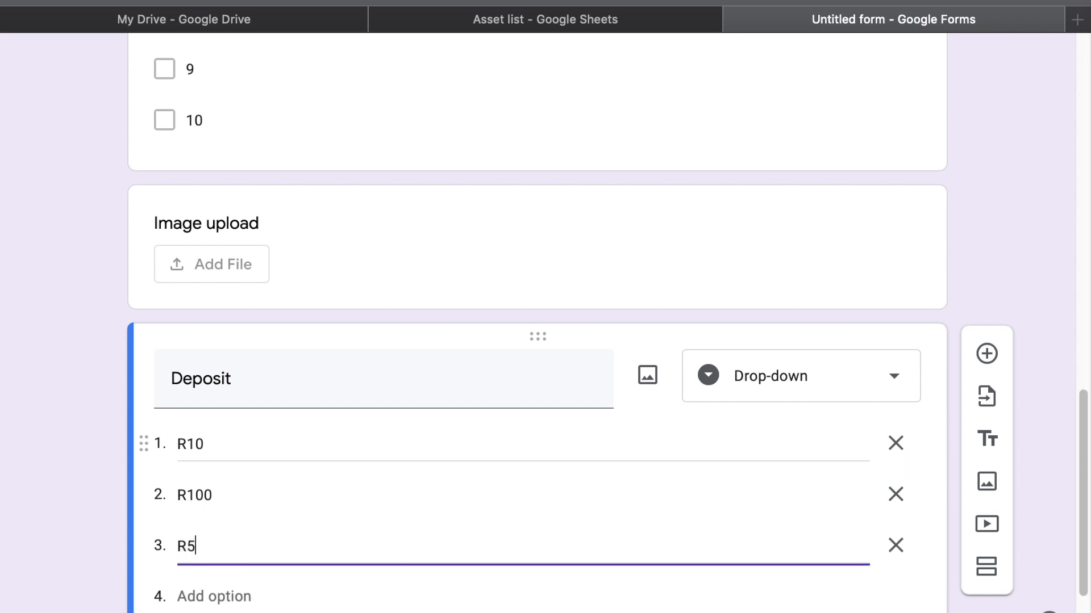
key("Return")
Add Deposit options R1000 and R5000, fixing a stray % typo
type("%1000")
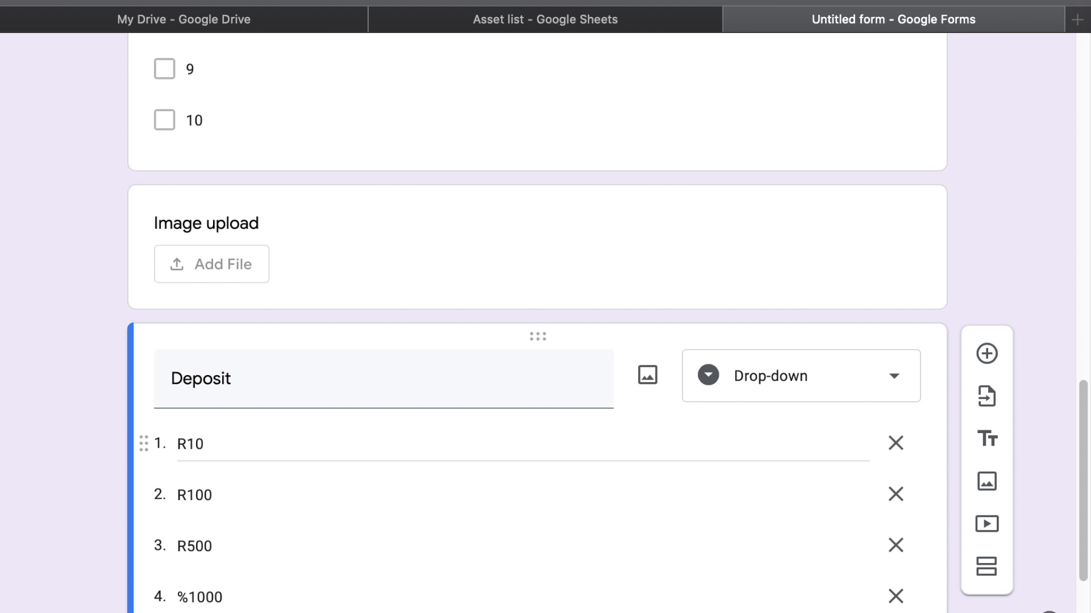
key("Up")
left_click(199, 603)
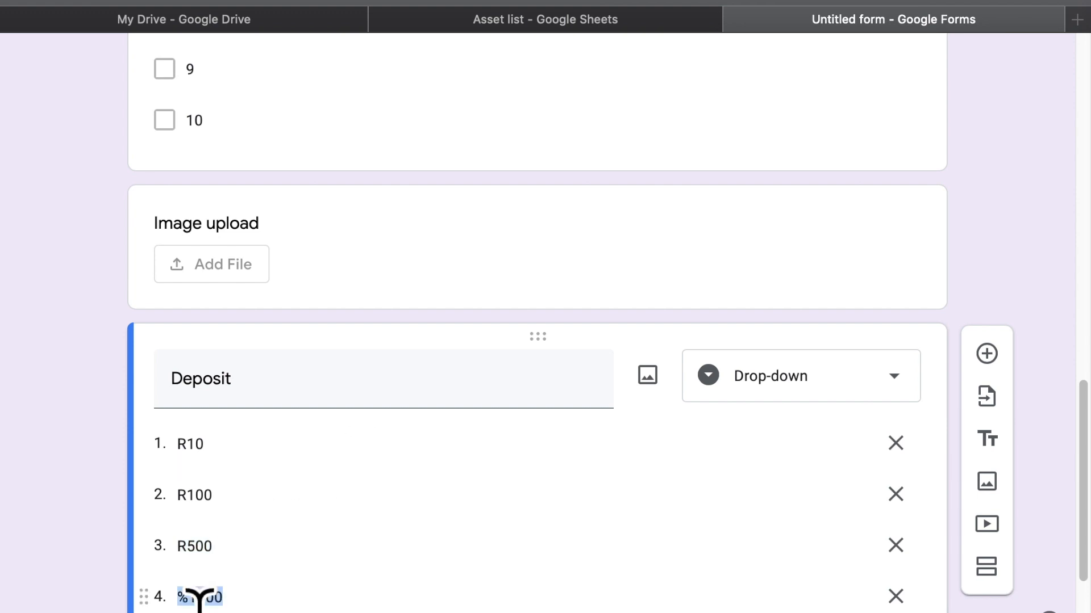
key("Left")
key("Right")
key("BackSpace")
type("R")
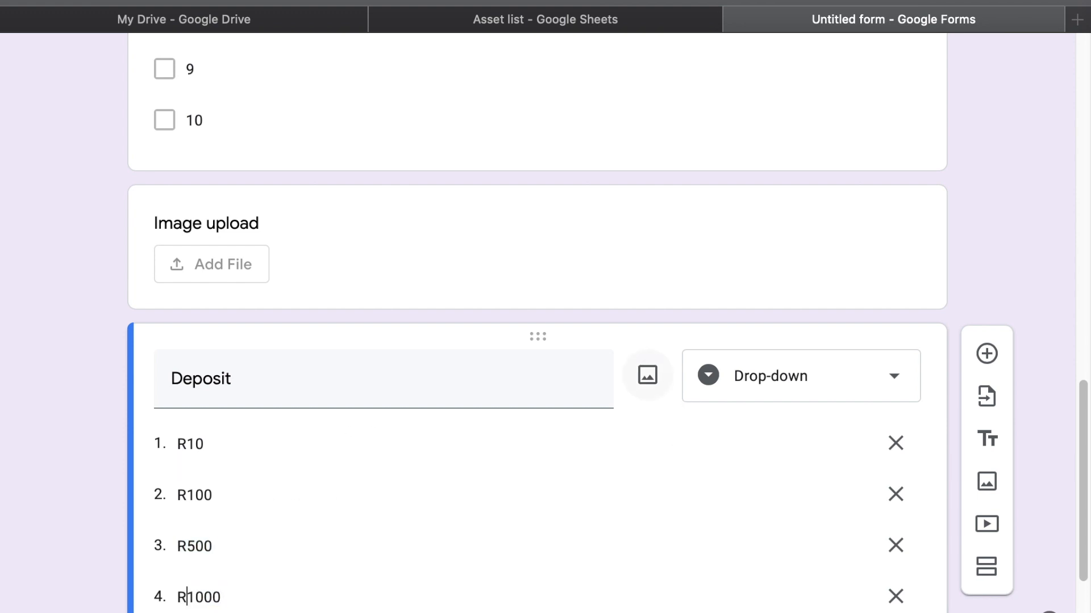
key("Return")
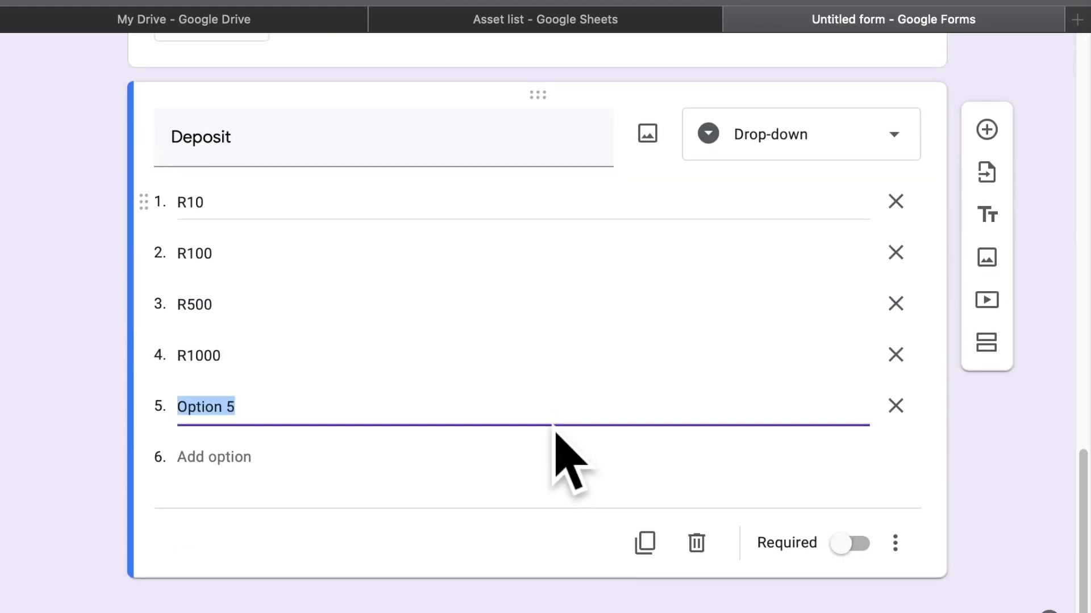
type("R5000")
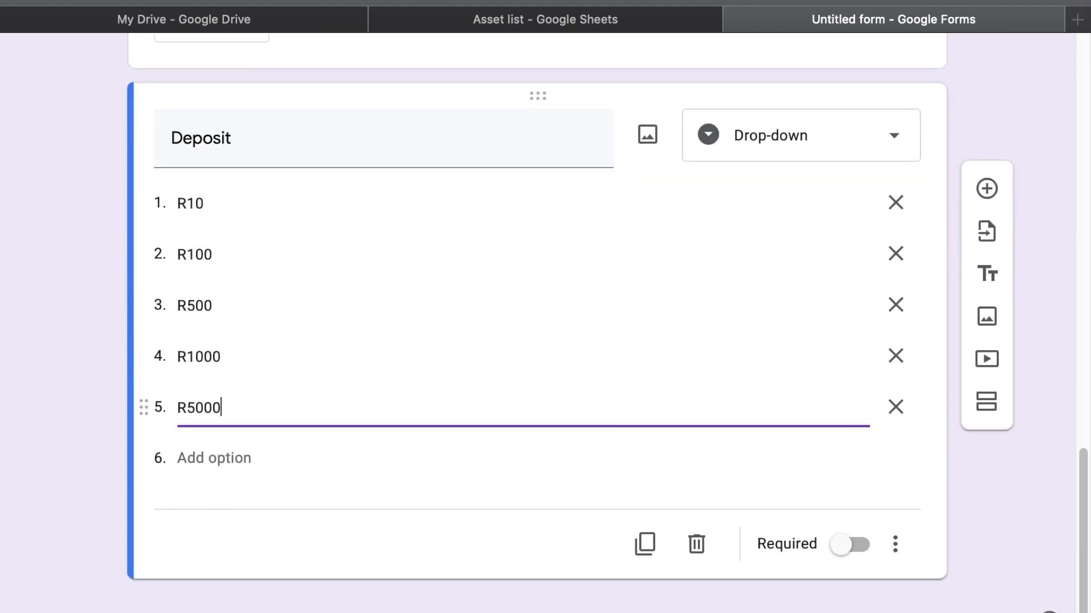
key("Return")
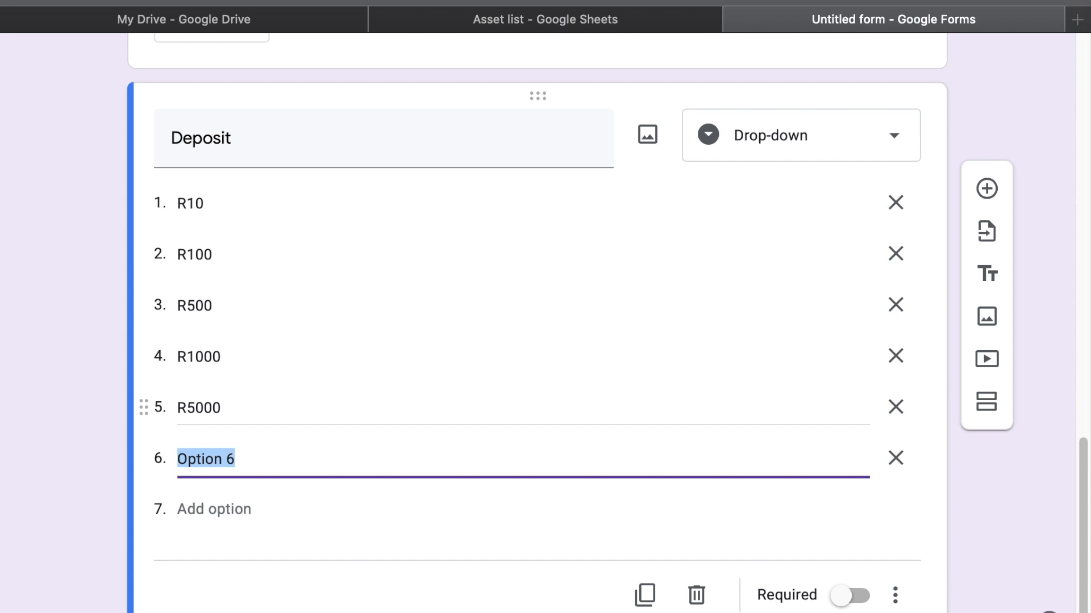
Add Deposit options R10000 and R50 000
type("E")
key("BackSpace")
type("R10000")
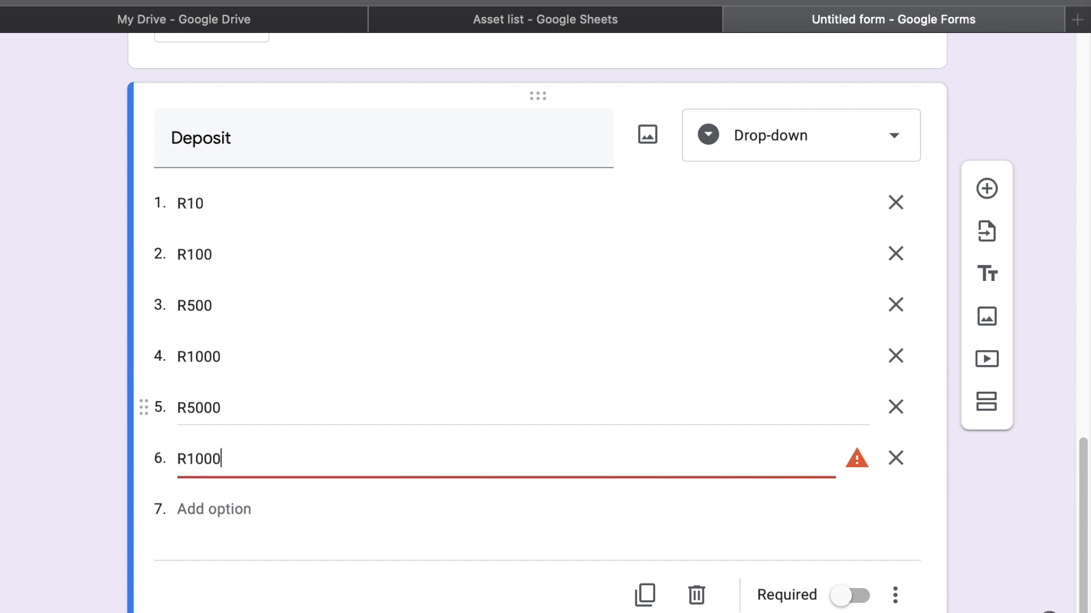
key("Return")
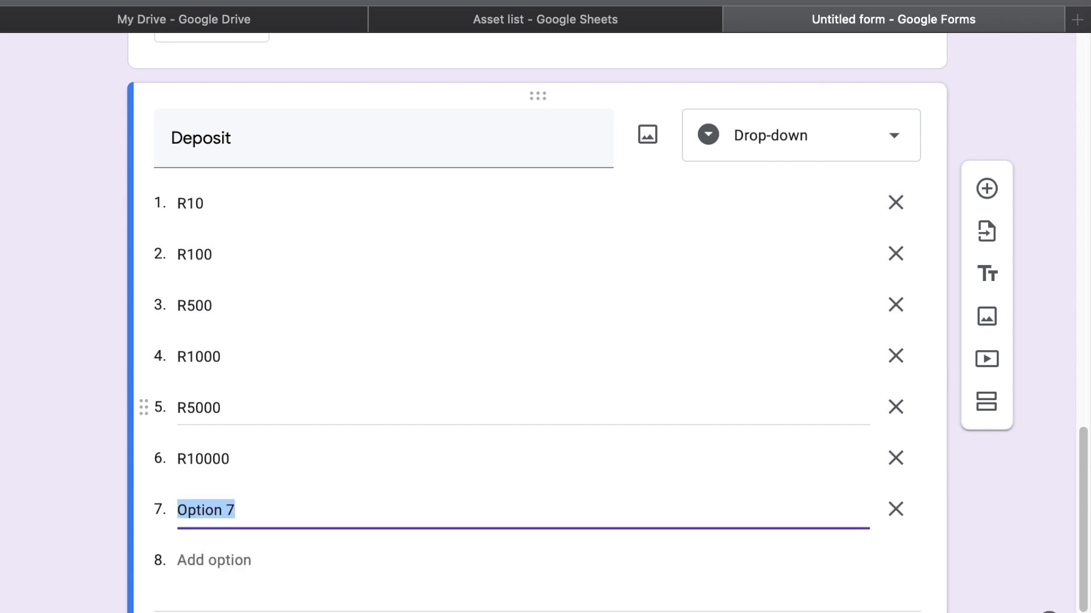
type("R%")
key("BackSpace")
type("50000")
key("Left")
key("Left")
key("Left")
Add thousands spaces to the amounts (R10 000, R5 000) and add a final R100 000 option
double_click(398, 461)
key("Left")
key("Right")
key("Right")
key("Right")
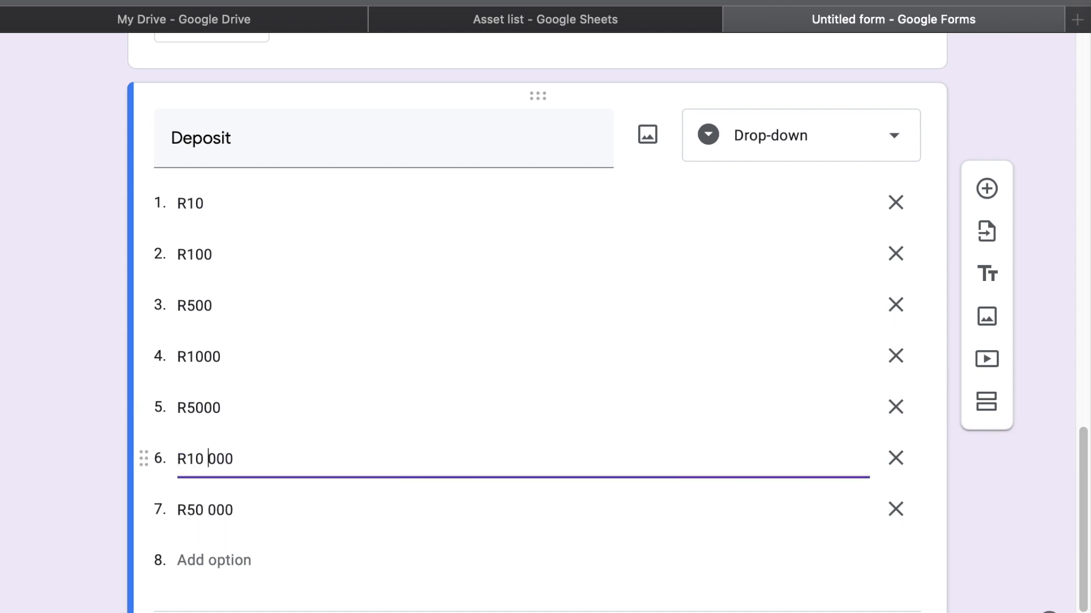
double_click(275, 435)
key("Left")
key("Right")
key("Right")
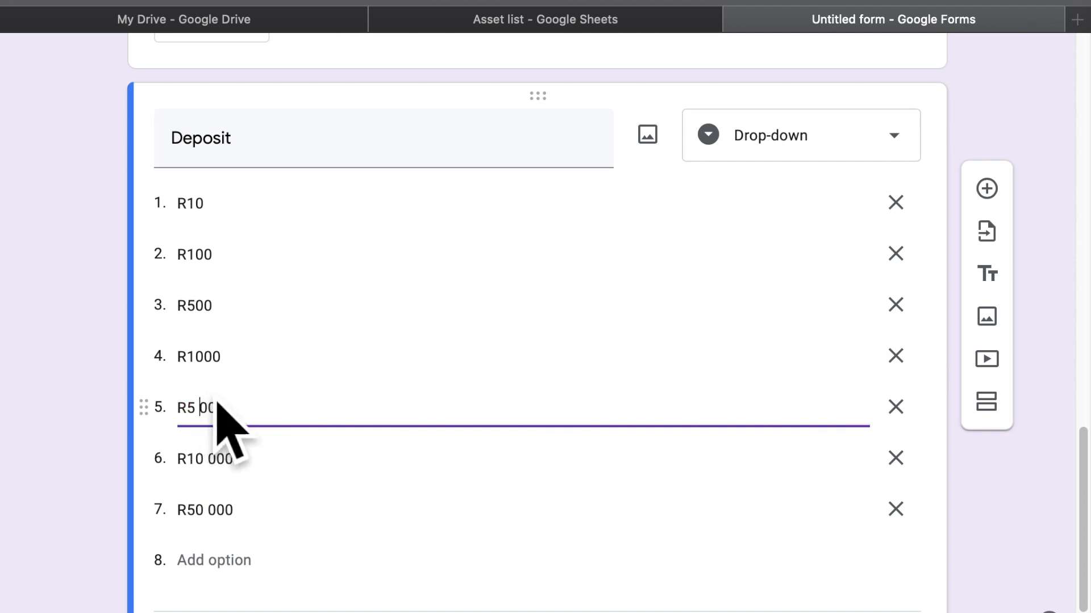
double_click(230, 354)
key("Left")
key("Right")
key("Right")
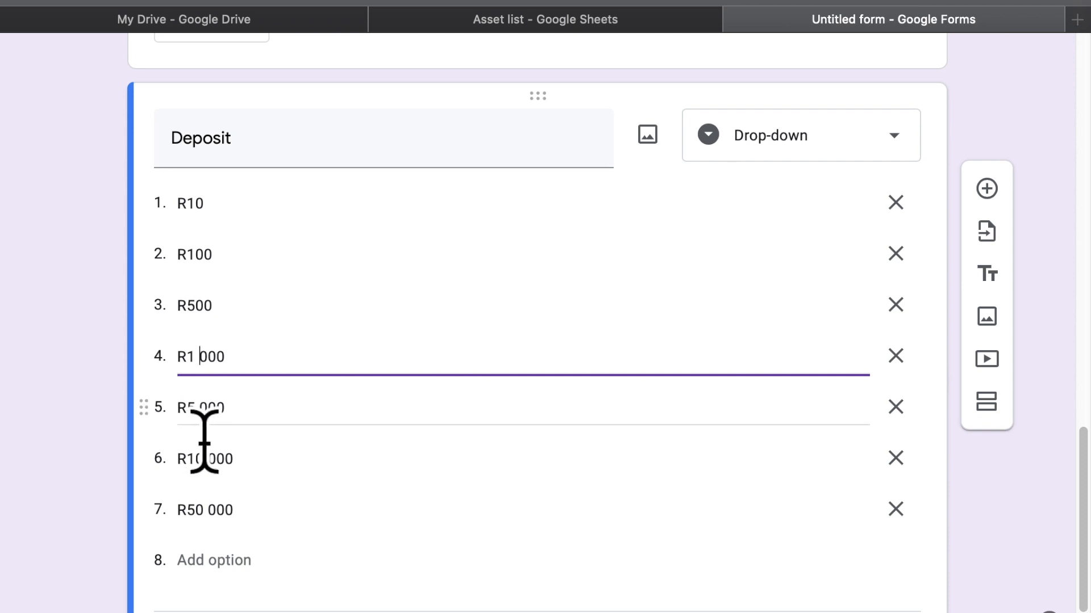
left_click(261, 509)
left_click(250, 568)
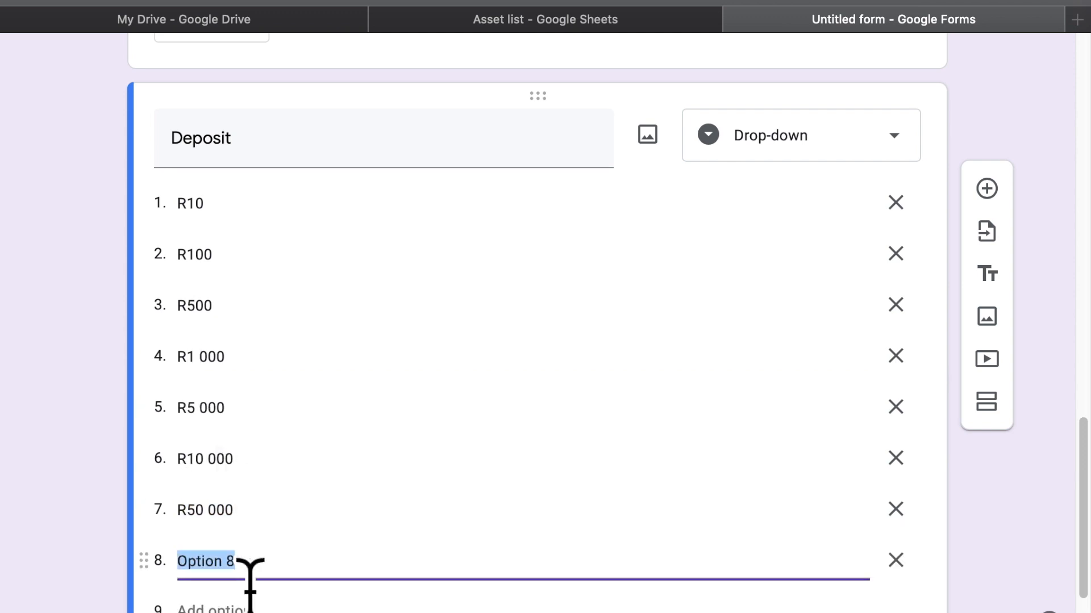
type("R100 000")
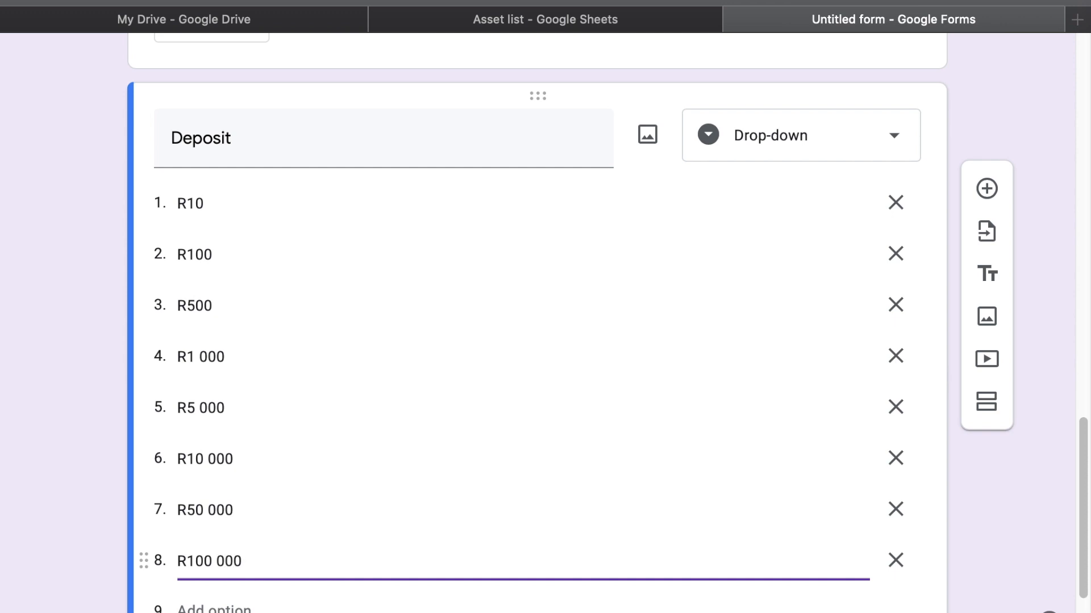
key("Return")
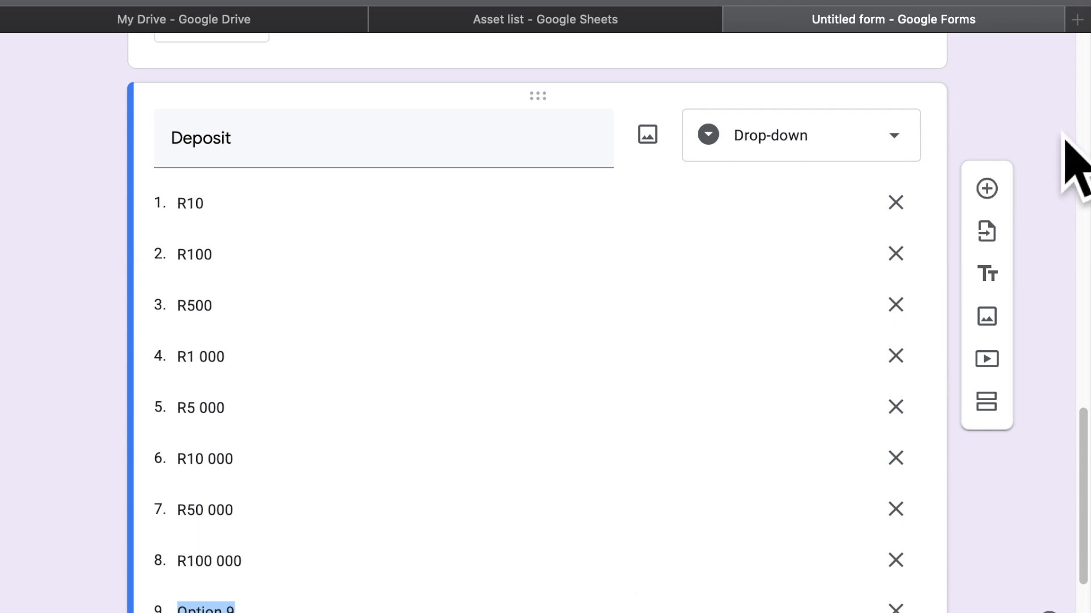
scroll(835, 187, "up", 8)
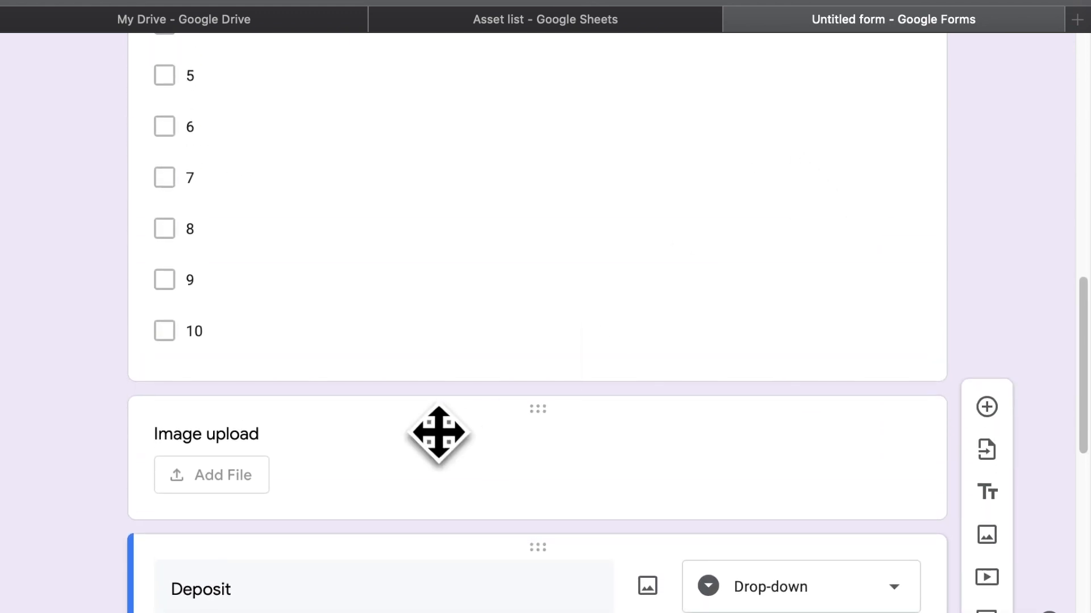
scroll(304, 564, "down", 5)
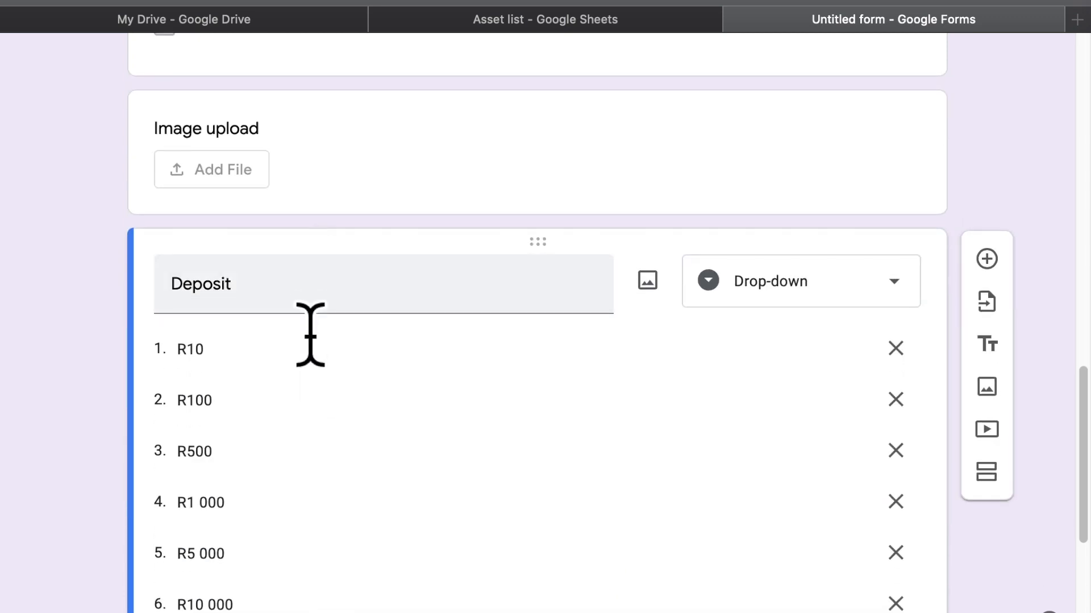
Duplicate the Deposit question, retitle the copy 'Earnings', and change it to Short answer
left_click(629, 26)
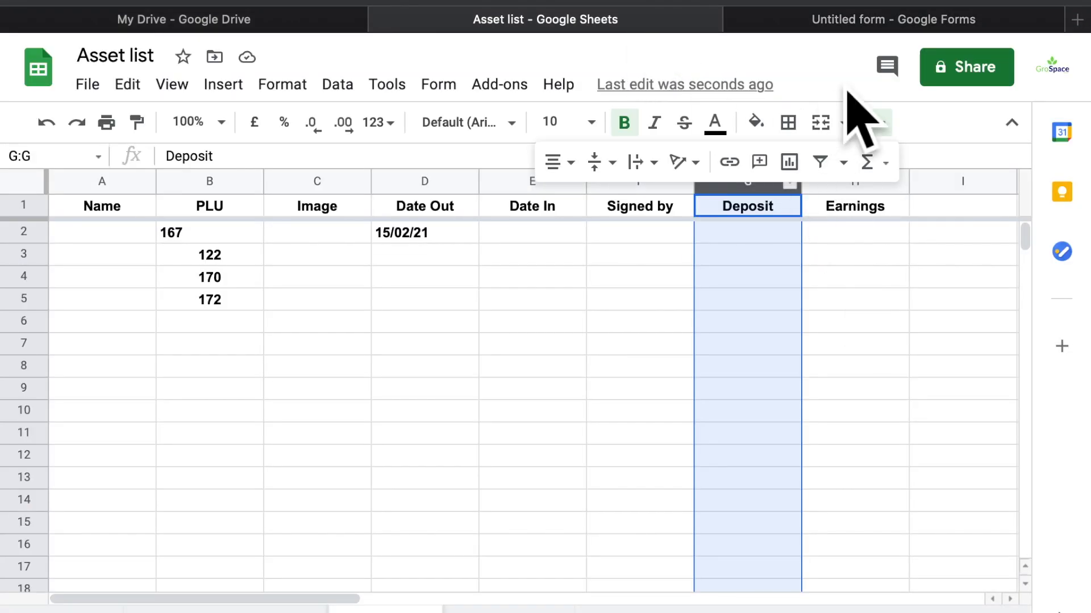
left_click(861, 23)
scroll(863, 289, "down", 6)
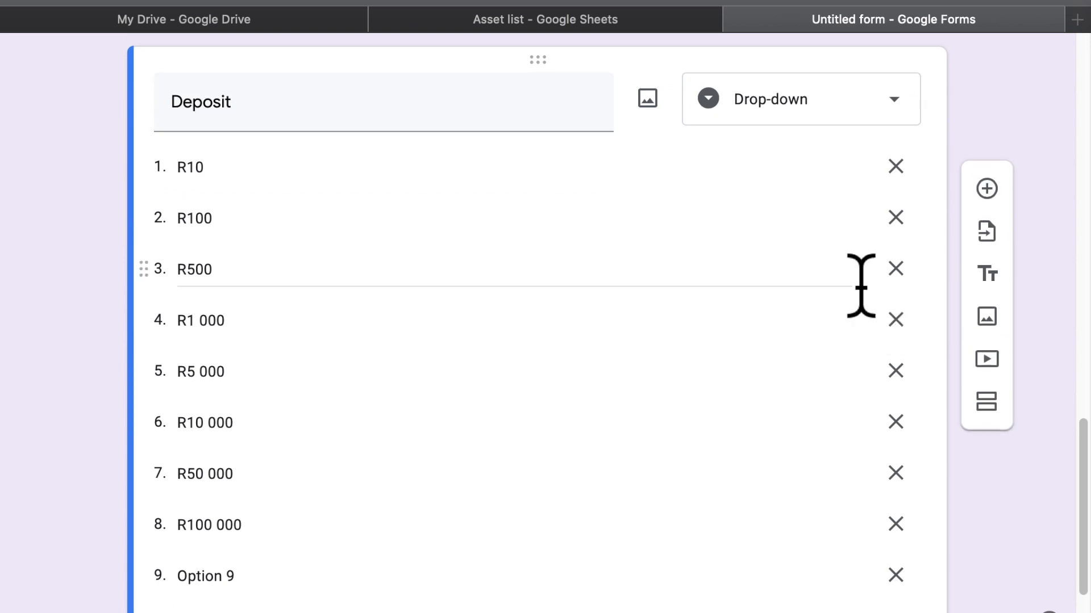
left_click(645, 544)
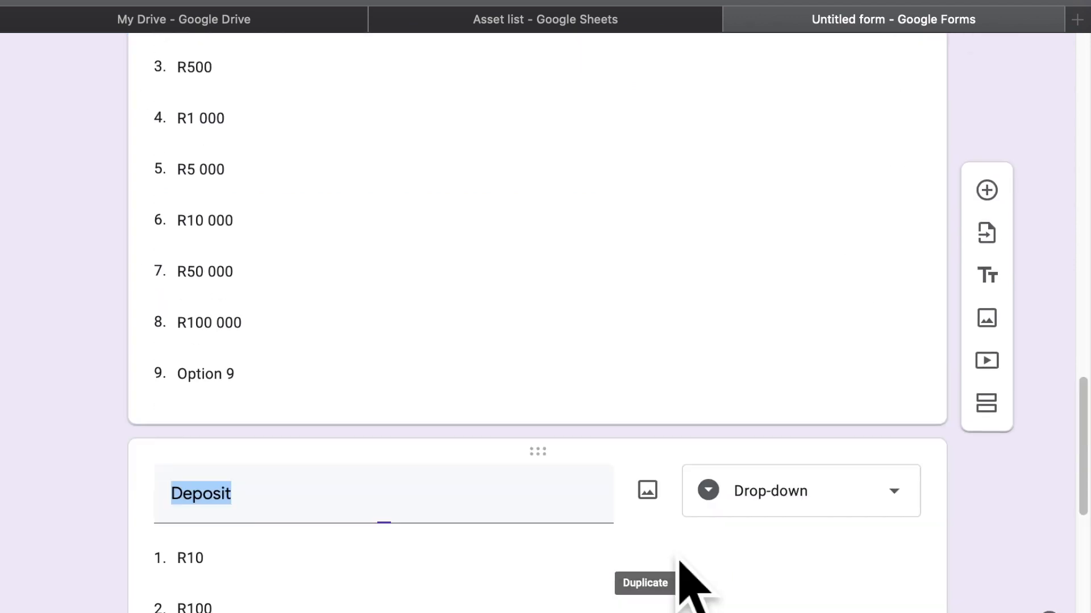
type("Earnigs")
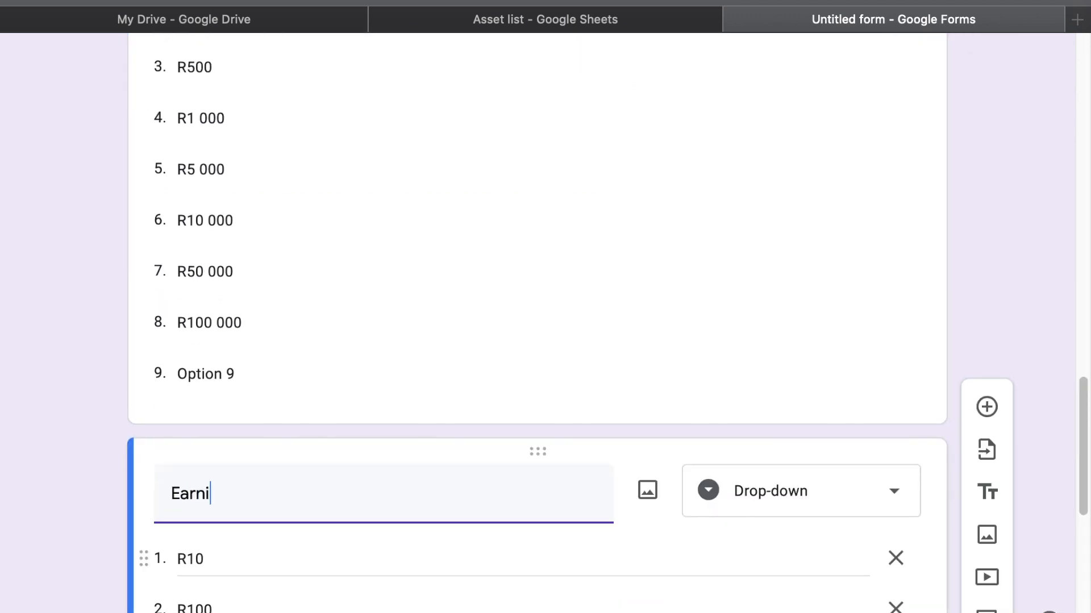
key("BackSpace")
key("BackSpace")
type("ngs")
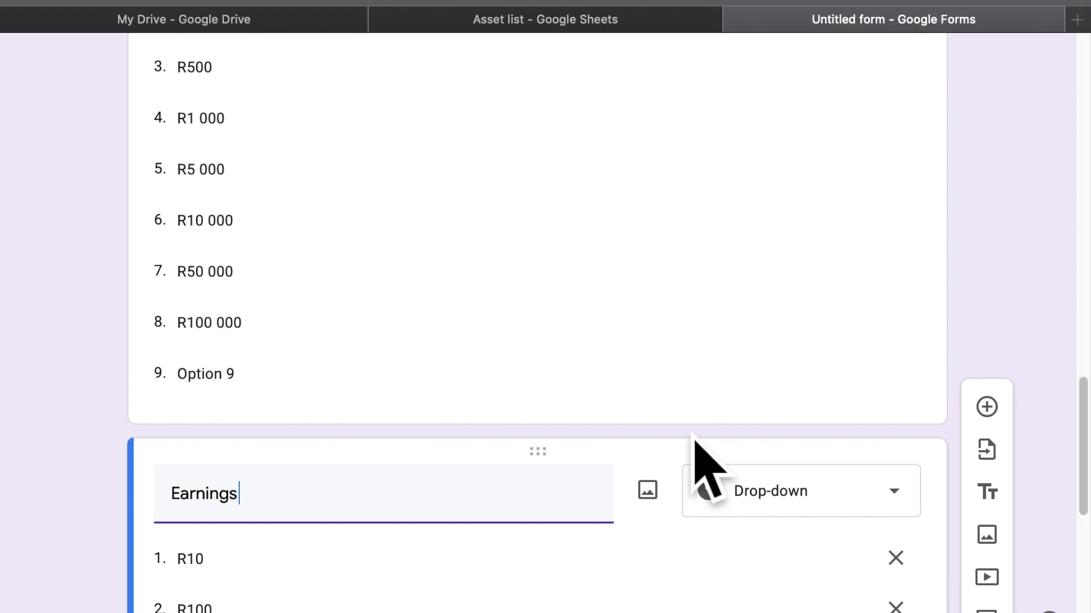
scroll(694, 443, "down", 5)
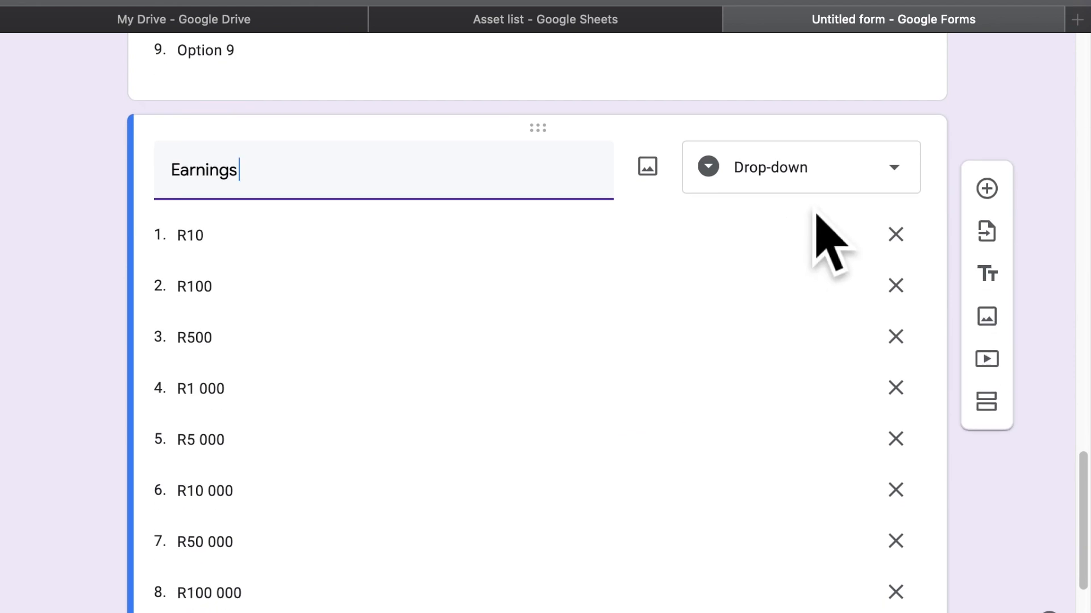
left_click(821, 184)
scroll(803, 108, "up", 2)
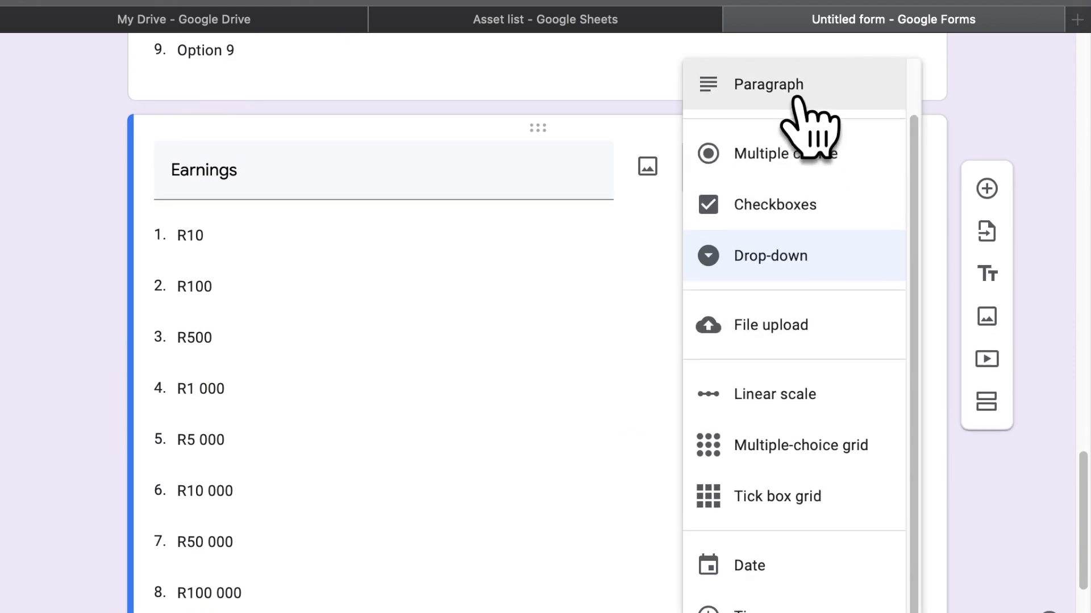
left_click(798, 101)
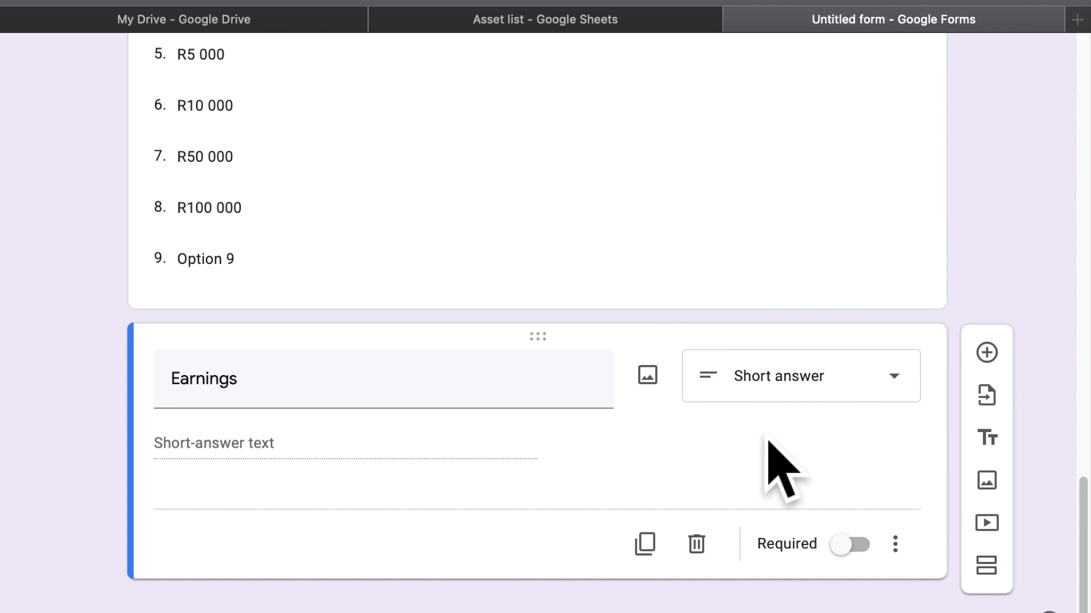
scroll(768, 449, "up", 15)
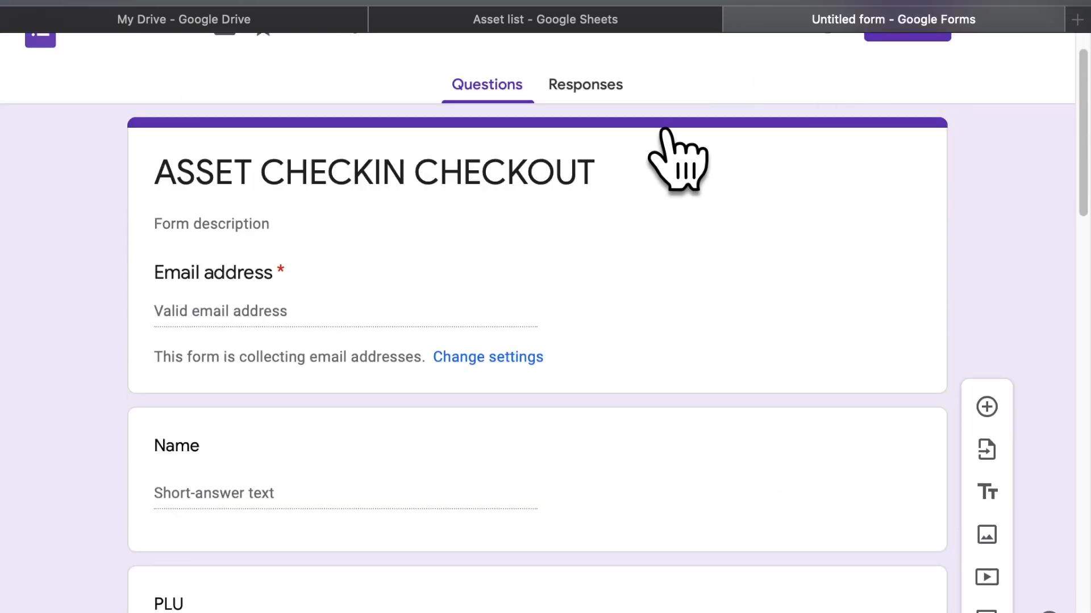
Open a preview of the form and enter the respondent's email address
scroll(720, 317, "up", 2)
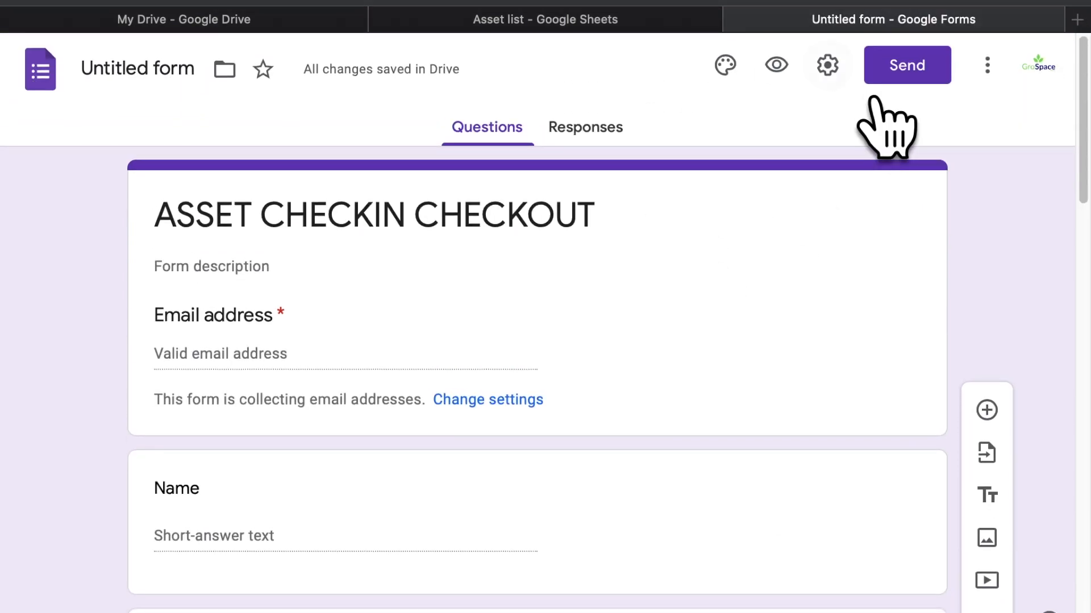
key("super+t")
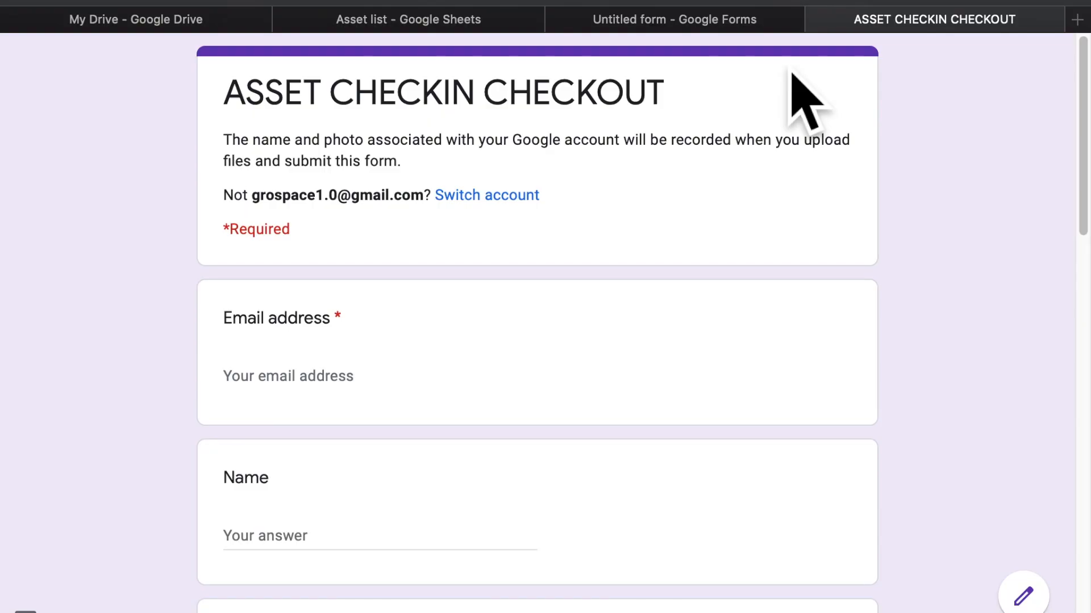
left_click(323, 395)
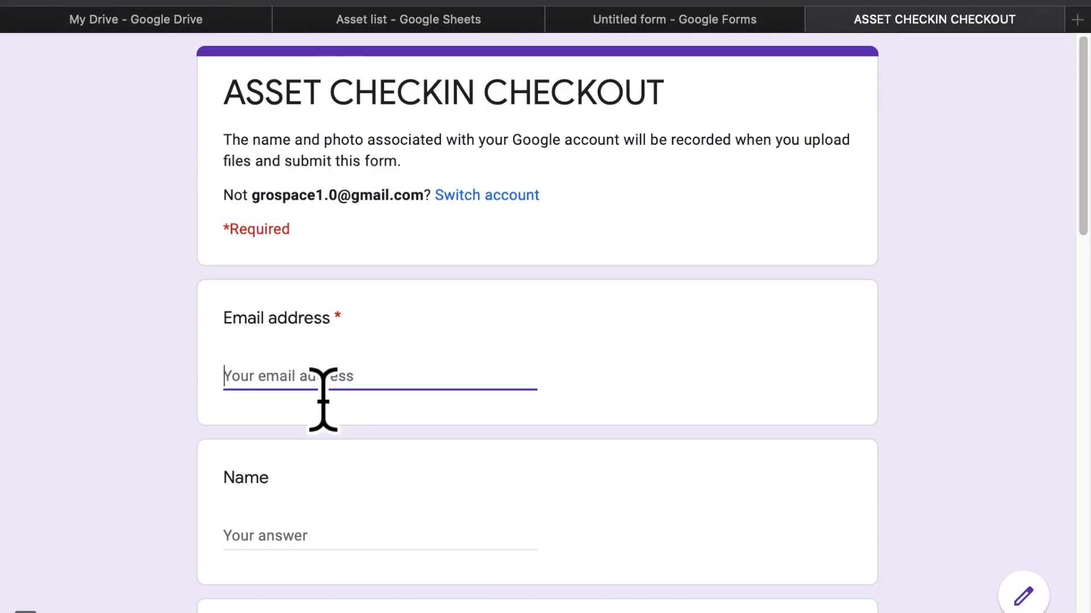
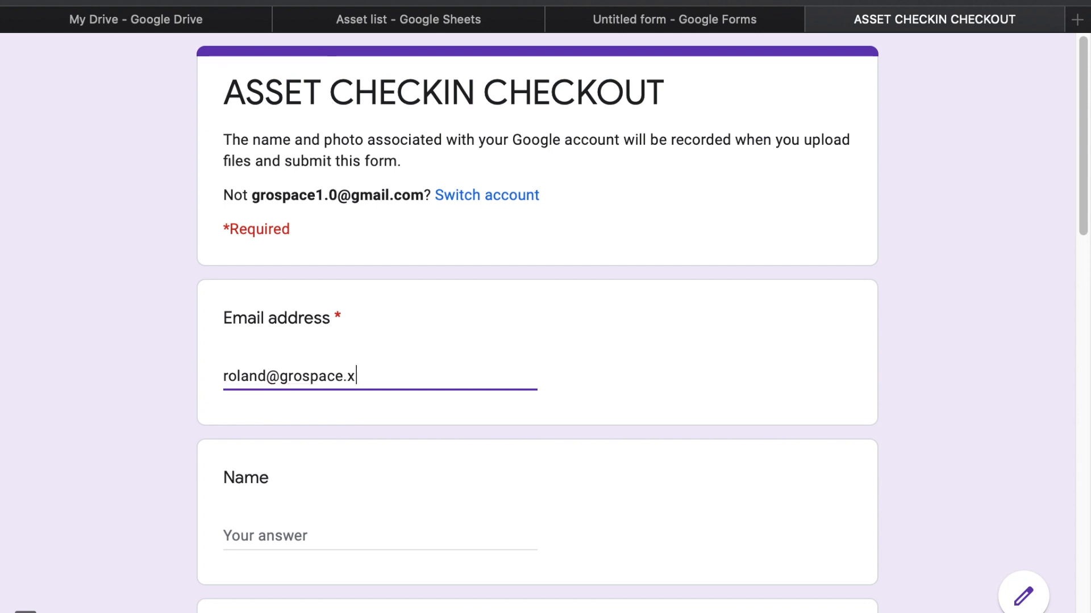
key("Tab")
Fill in the respondent's name in the preview, then return to the form editor
type("Rolad")
key("BackSpace")
type("nd")
key("Tab")
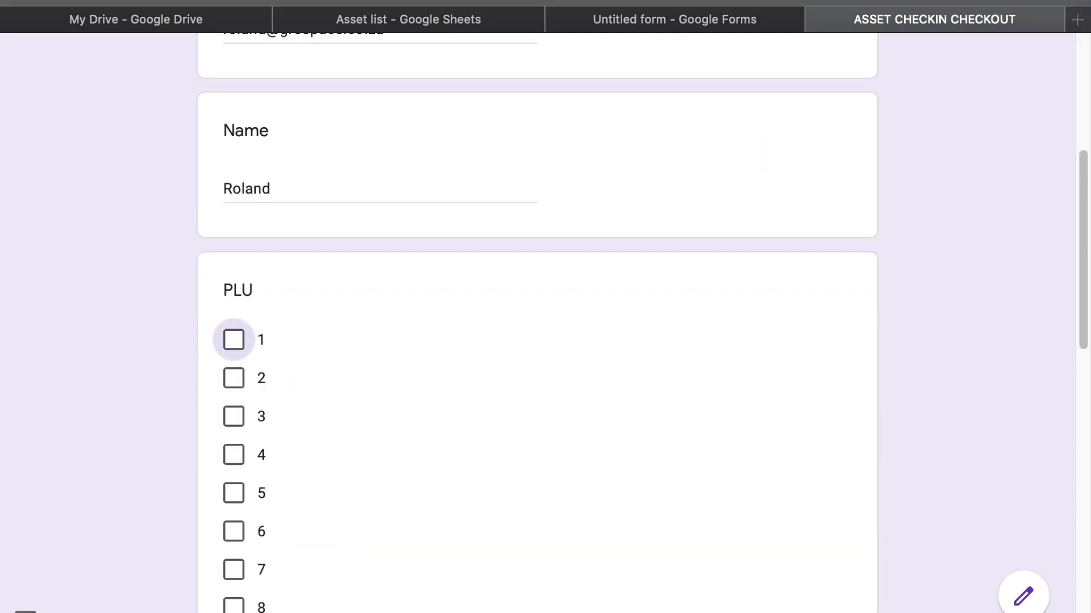
left_click(313, 213)
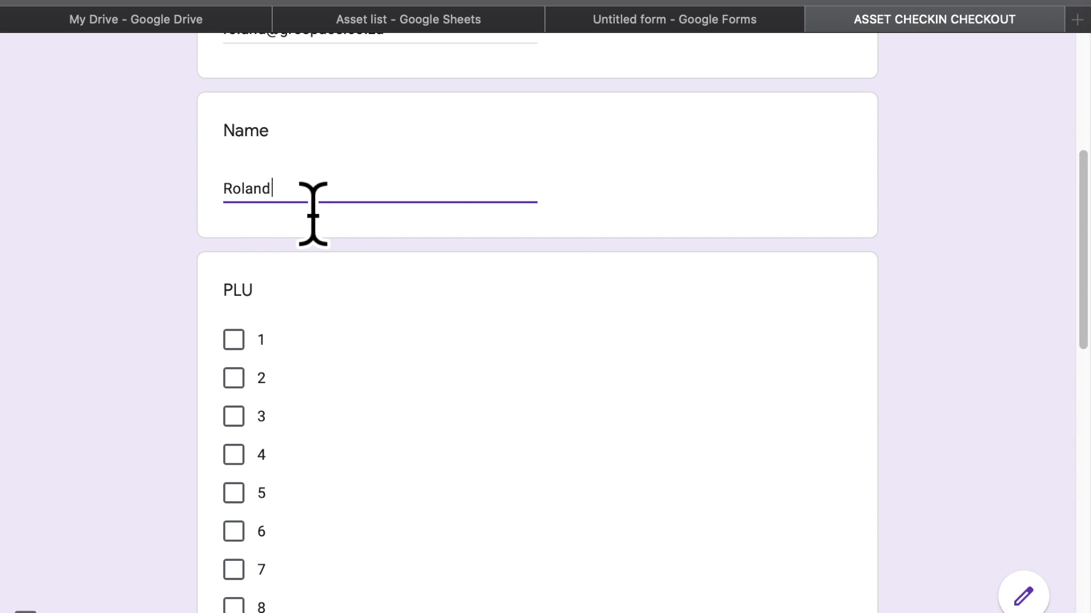
left_click(280, 148)
scroll(968, 52, "left", 5)
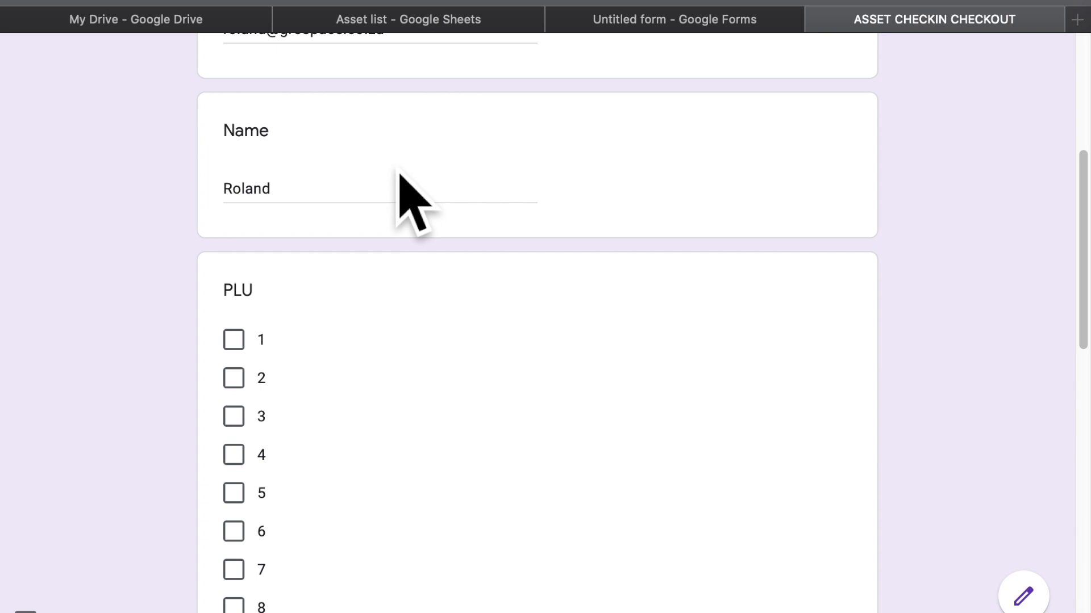
scroll(400, 177, "up", 6)
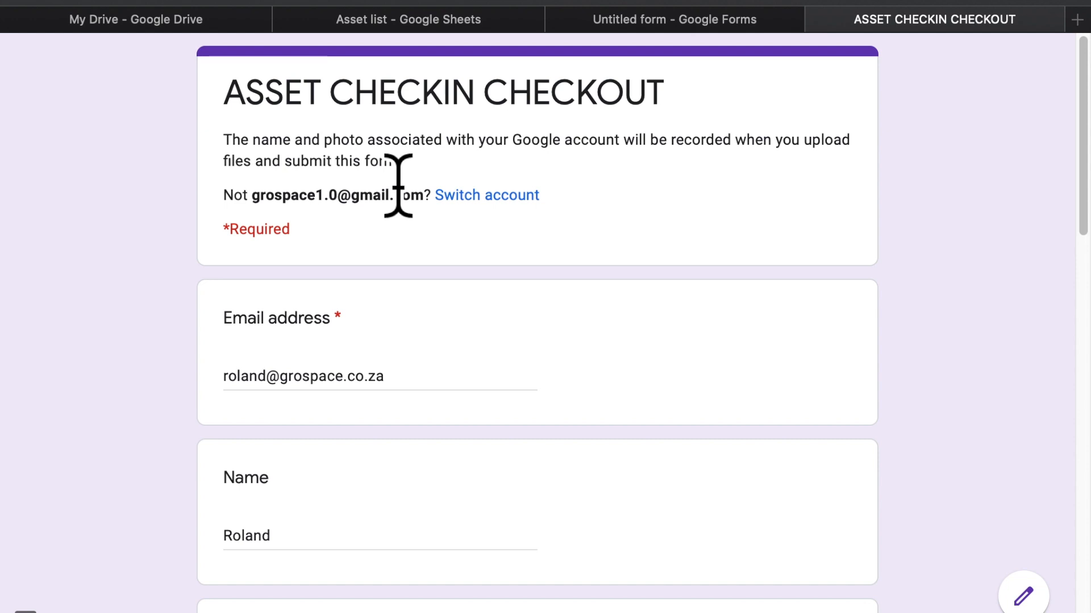
scroll(398, 186, "down", 5)
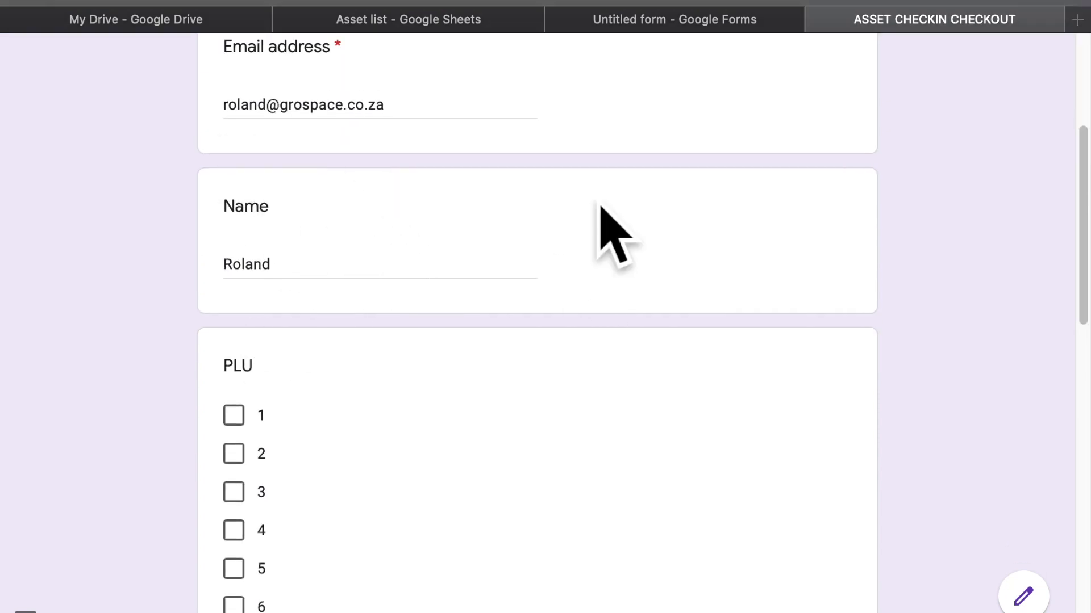
left_click(669, 19)
scroll(506, 451, "down", 6)
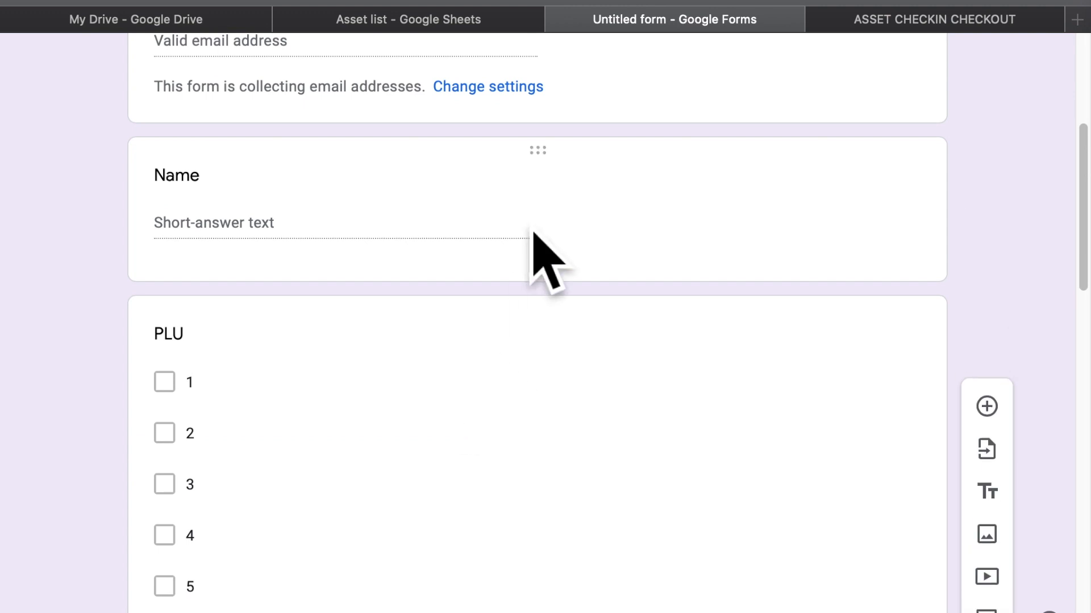
Delete the Name question, keeping the answers already entered in the preview
left_click(536, 255)
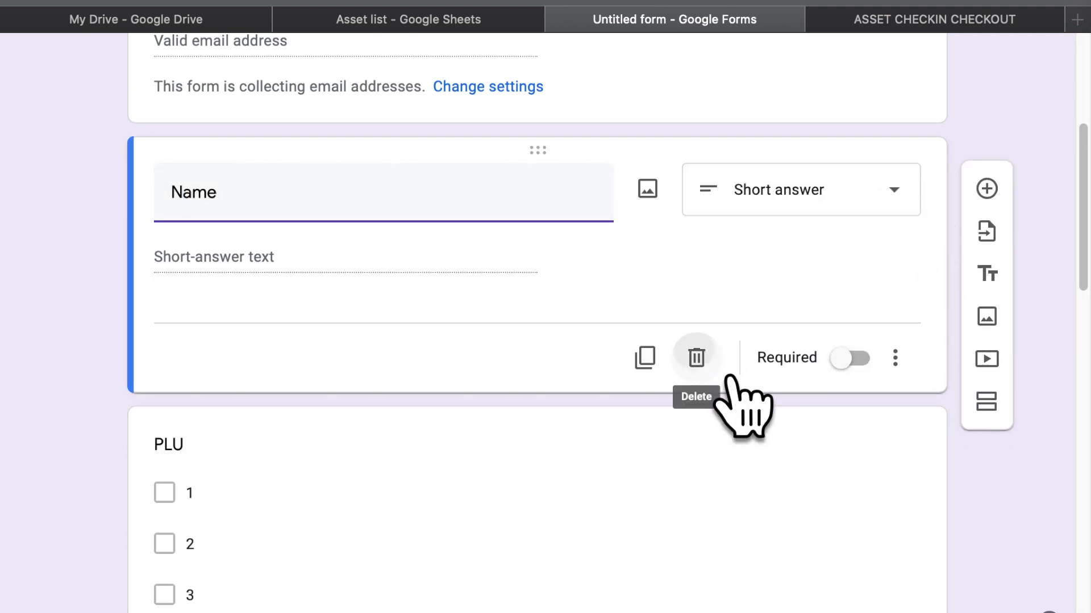
left_click(698, 360)
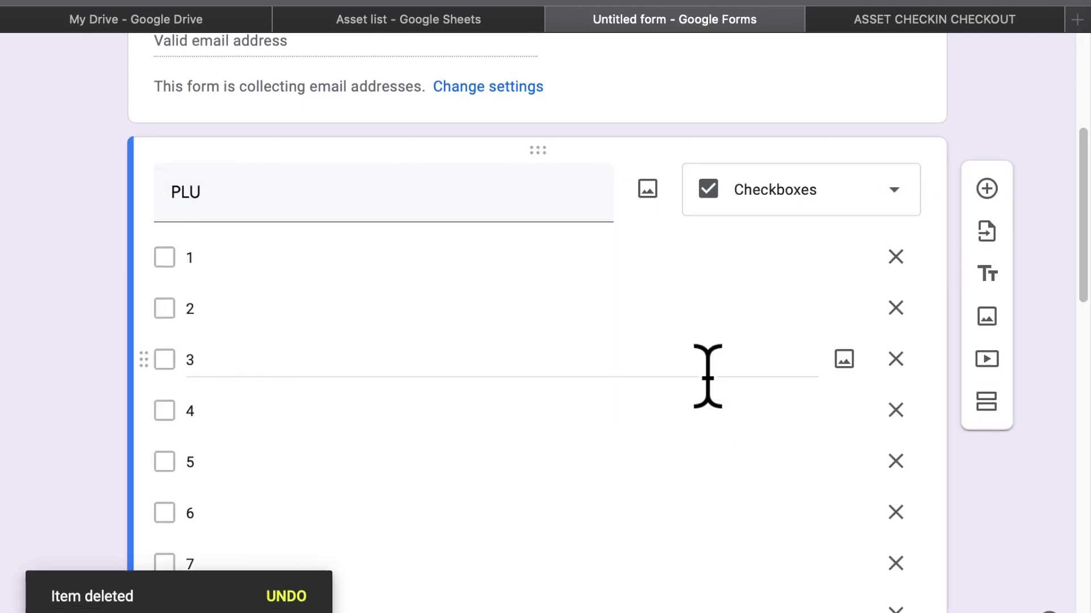
left_click(889, 22)
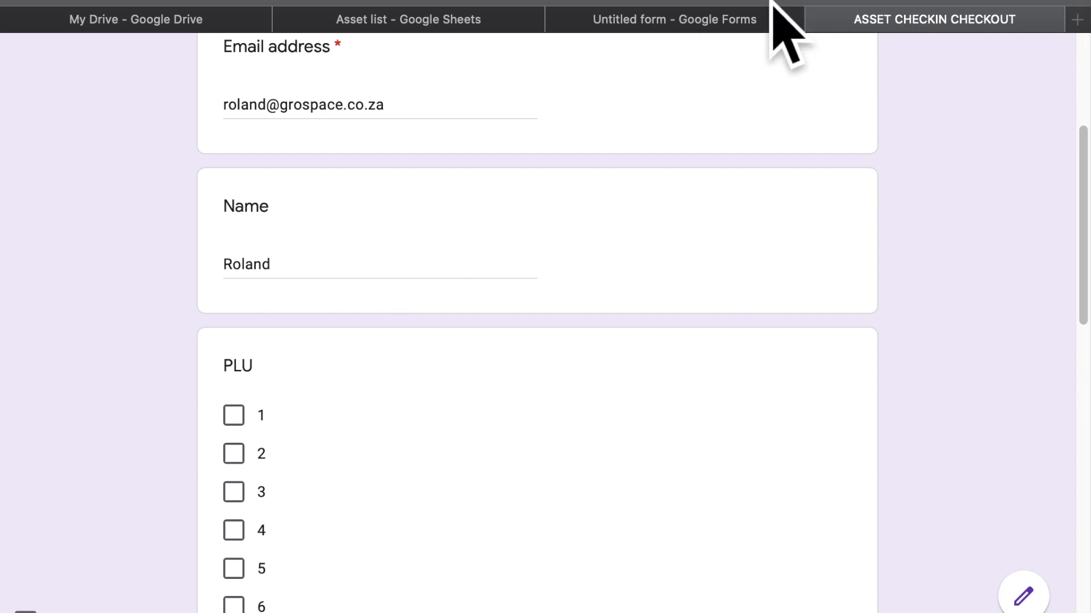
key("super+r")
left_click(620, 144)
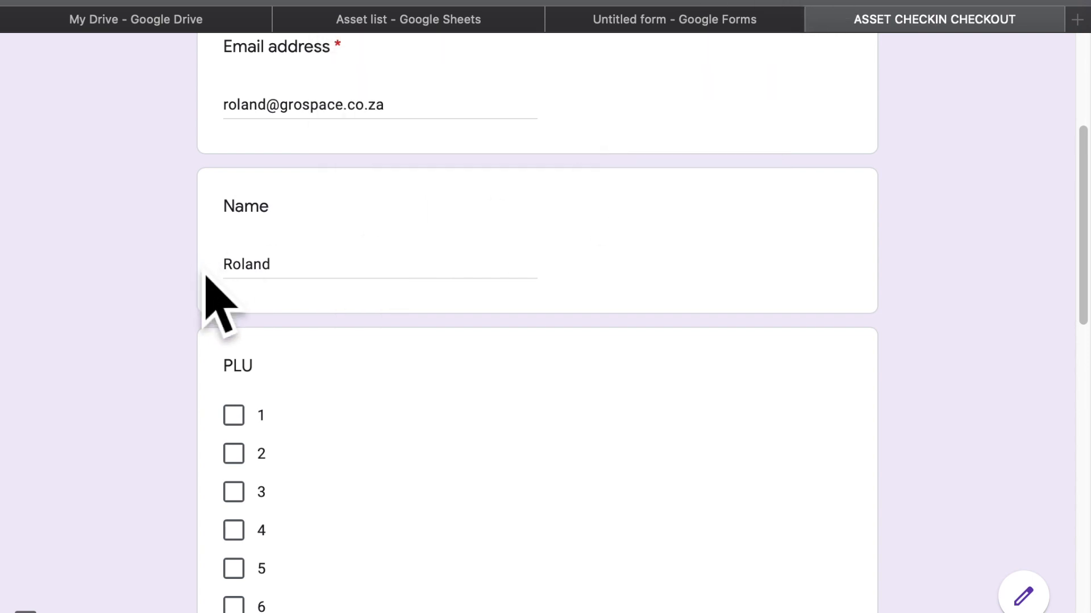
In the preview, tick PLU options 2 and 8 and start adding a file for Image upload
scroll(276, 383, "down", 3)
left_click(267, 300)
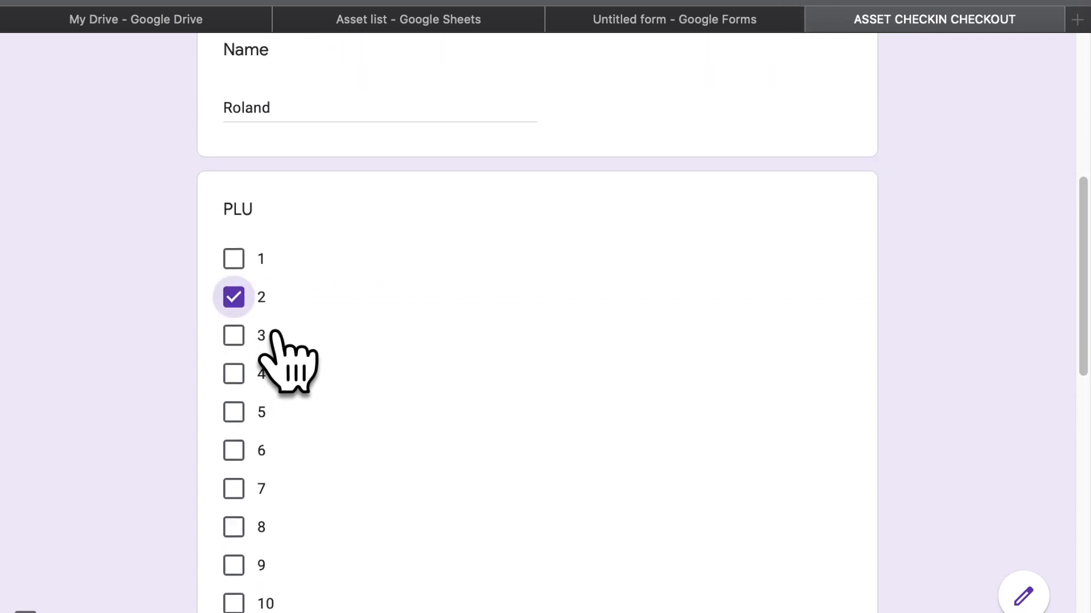
scroll(282, 511, "down", 2)
left_click(265, 417)
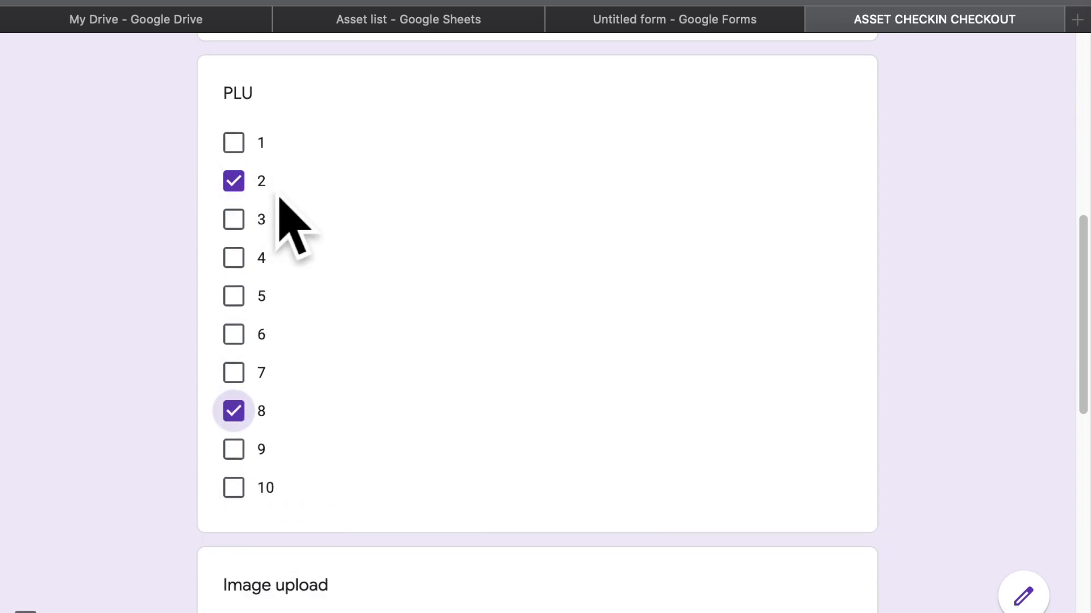
scroll(295, 417, "down", 4)
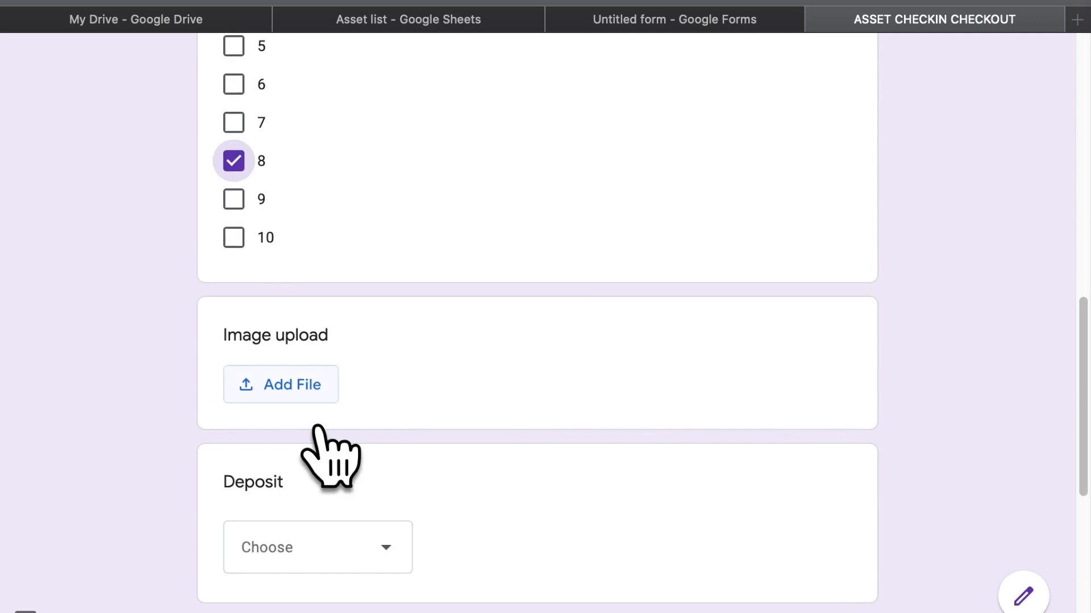
left_click(329, 400)
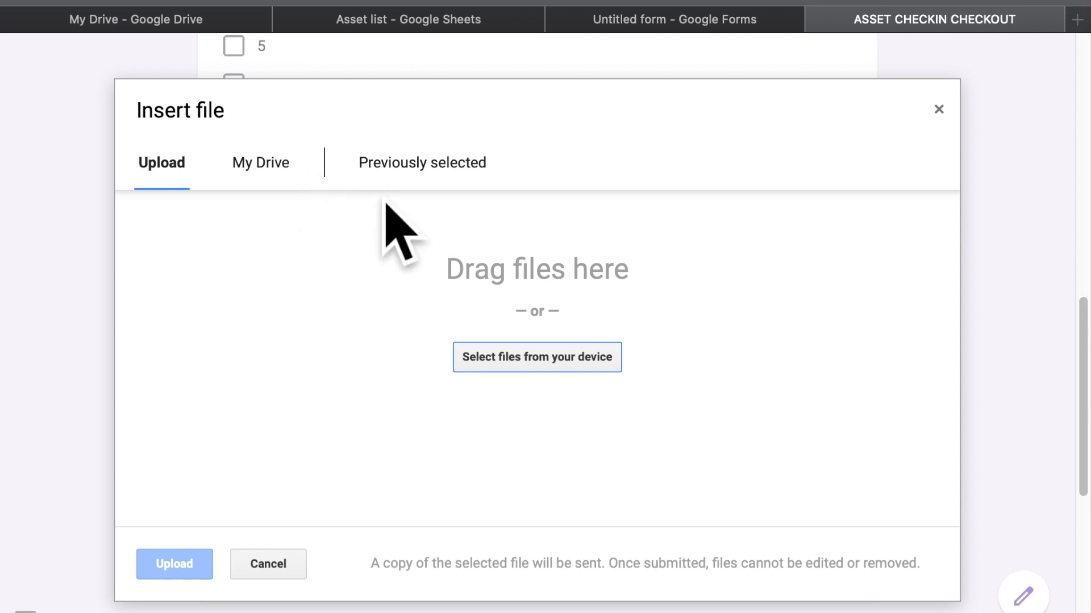
Check the Previously selected files, then cancel the Insert file window without attaching anything
left_click(410, 188)
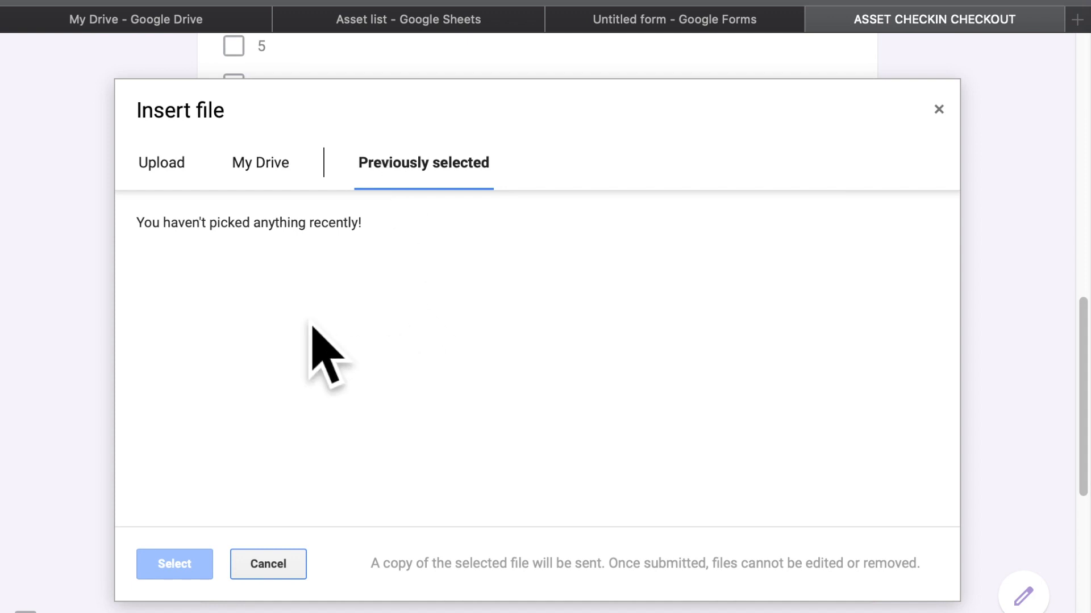
left_click(279, 565)
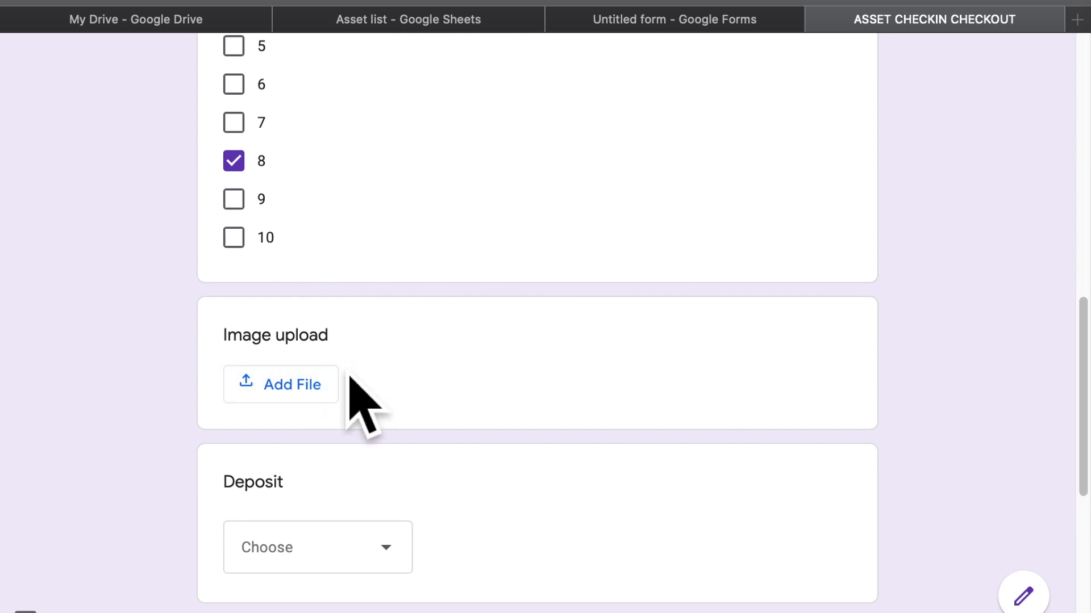
scroll(318, 489, "down", 3)
Choose R1 000 from the Deposit drop-down and move to the Earnings answer field
left_click(342, 400)
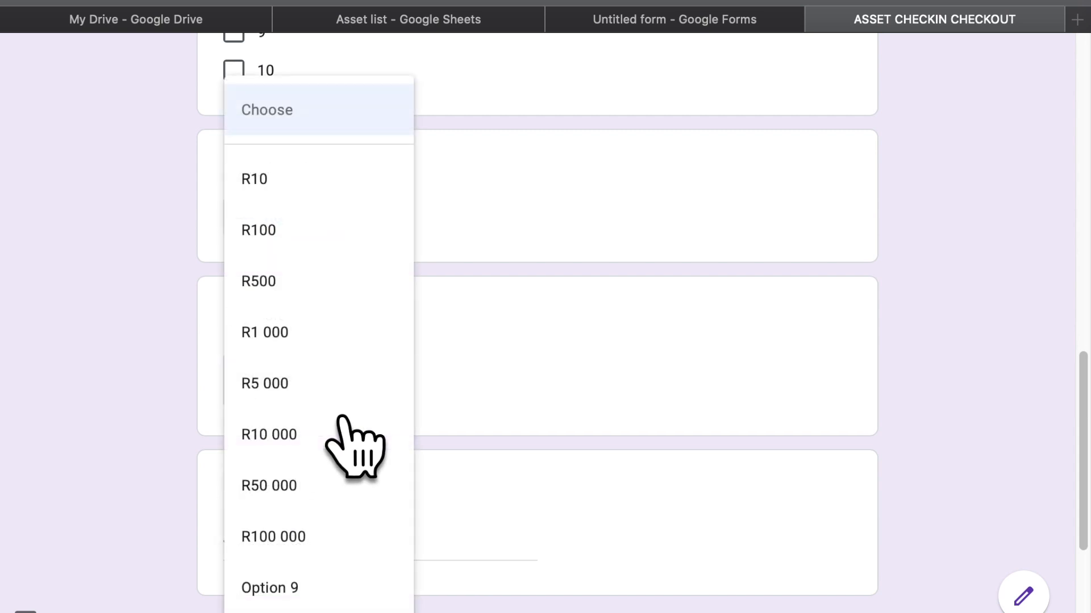
left_click(353, 359)
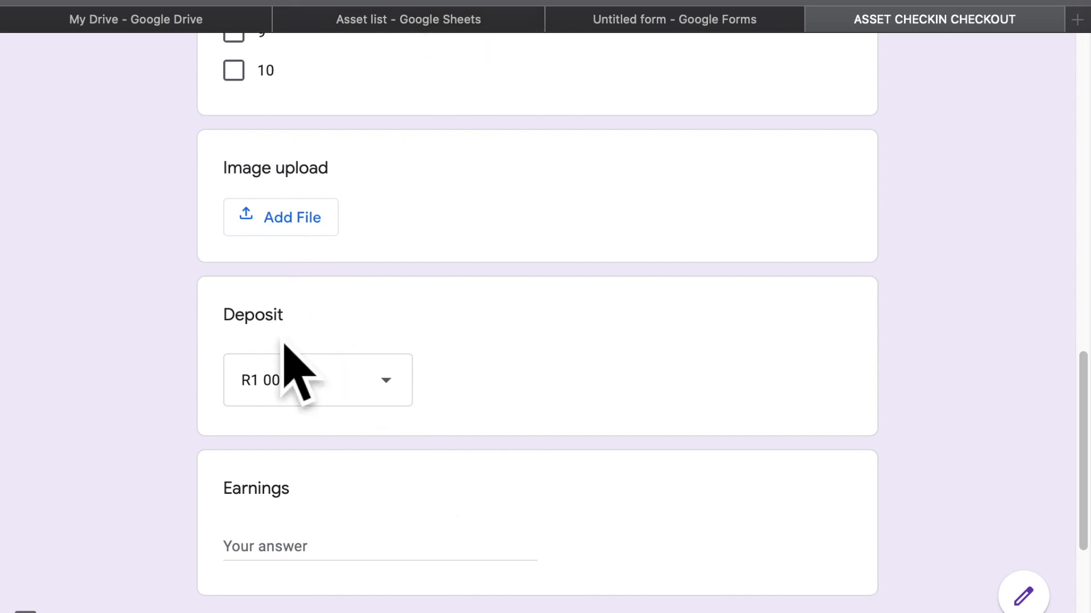
left_click(297, 560)
scroll(298, 568, "down", 4)
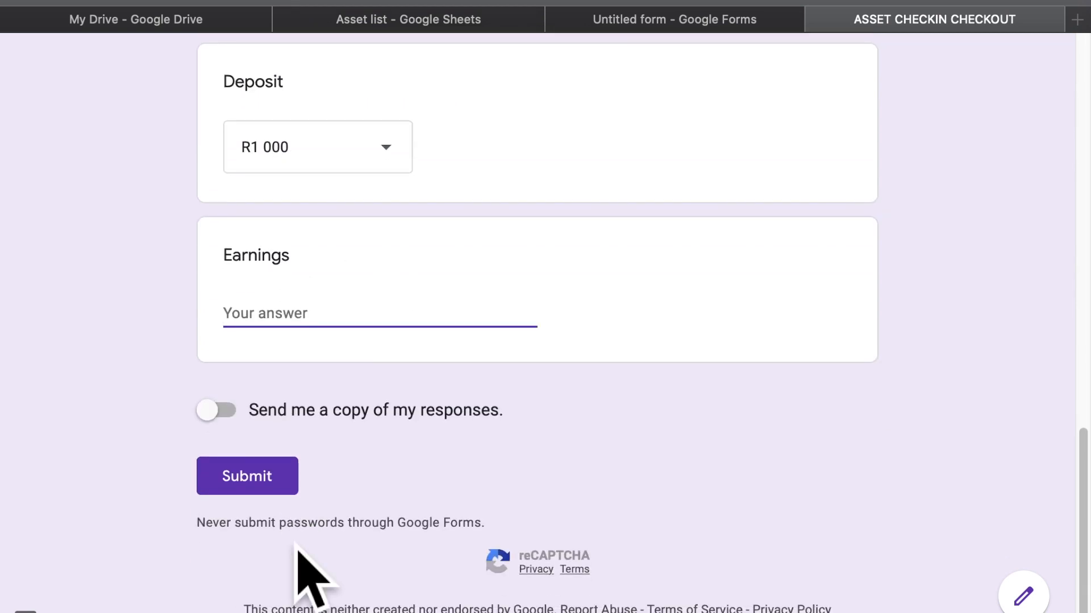
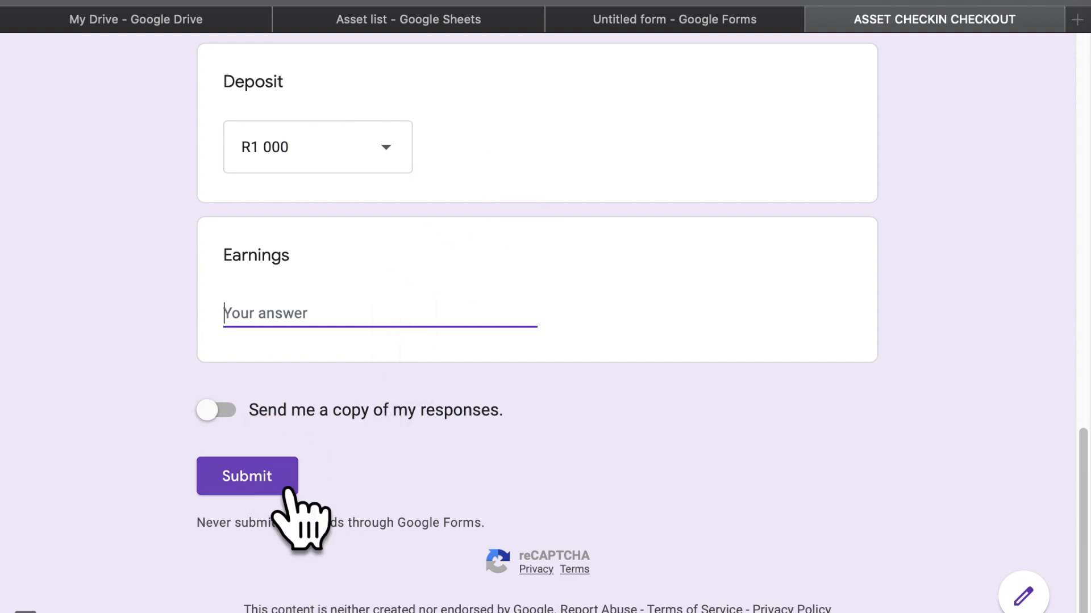
Submit the filled-in test response, then switch to the Asset list spreadsheet
left_click(286, 488)
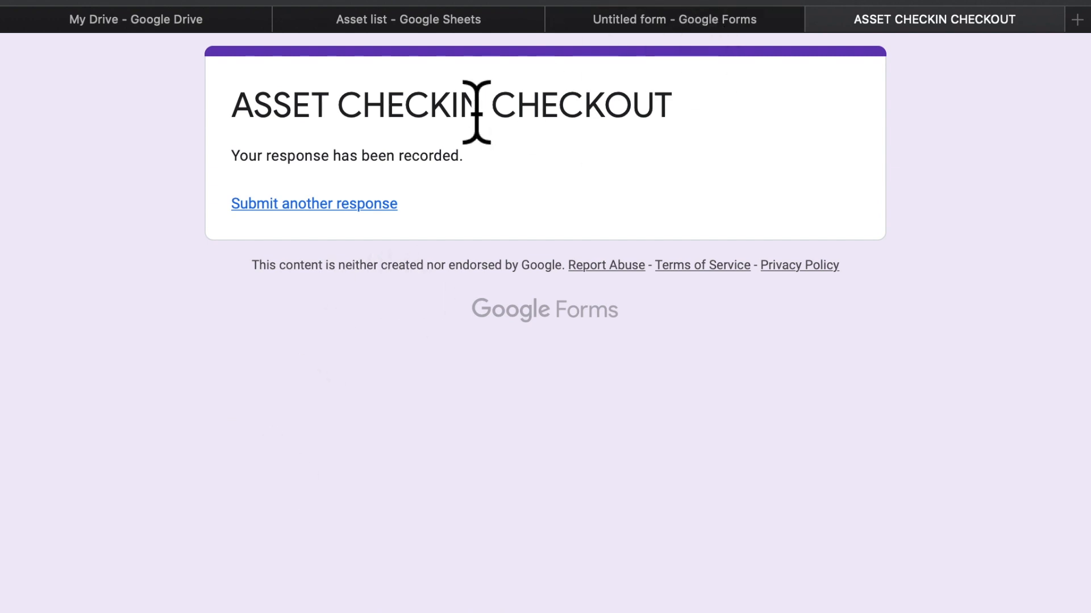
left_click(458, 23)
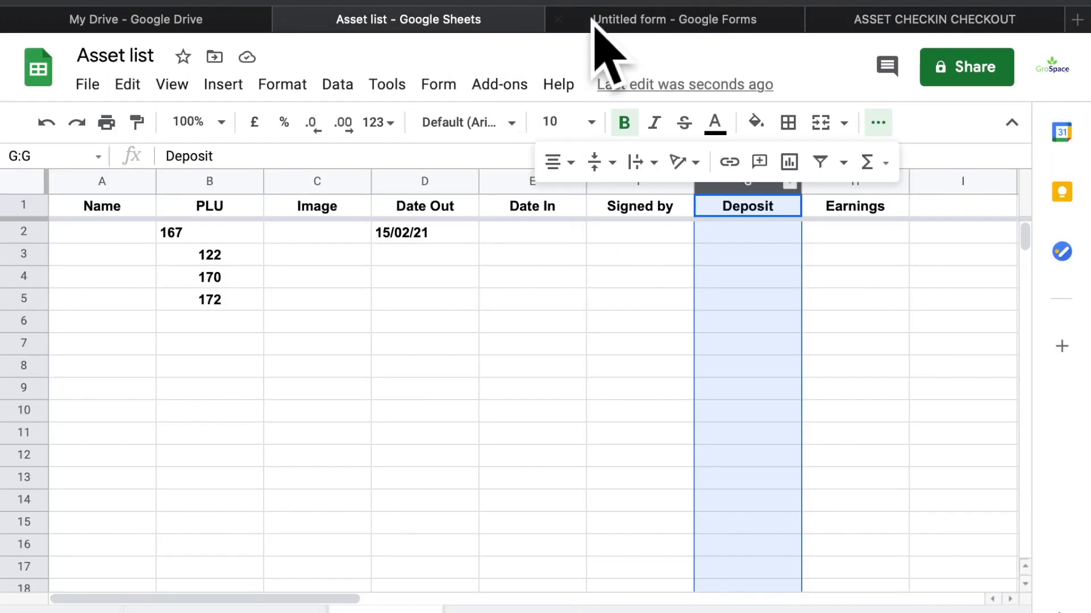
Reload the Asset list spreadsheet and scroll across its columns
left_click(765, 1)
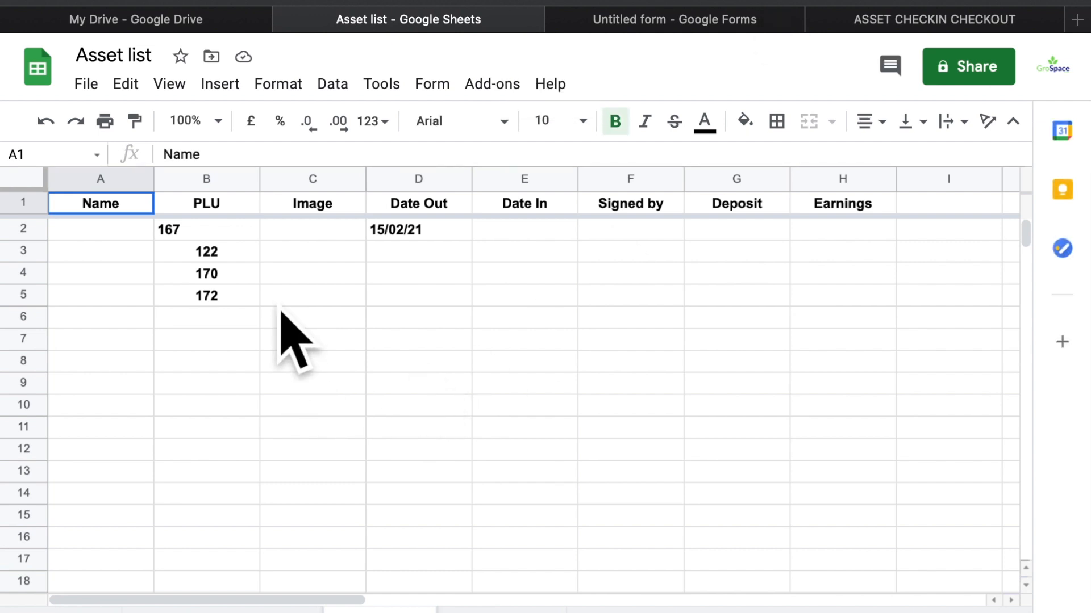
scroll(284, 310, "down", 5)
scroll(284, 312, "up", 5)
scroll(284, 311, "right", 2)
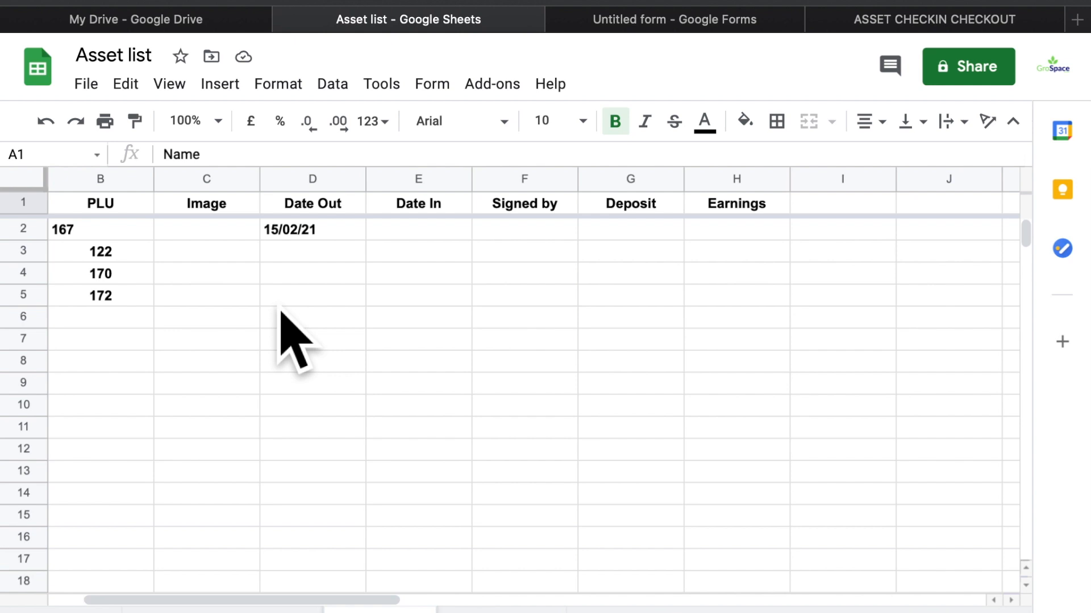
scroll(283, 311, "right", 1)
scroll(283, 311, "left", 2)
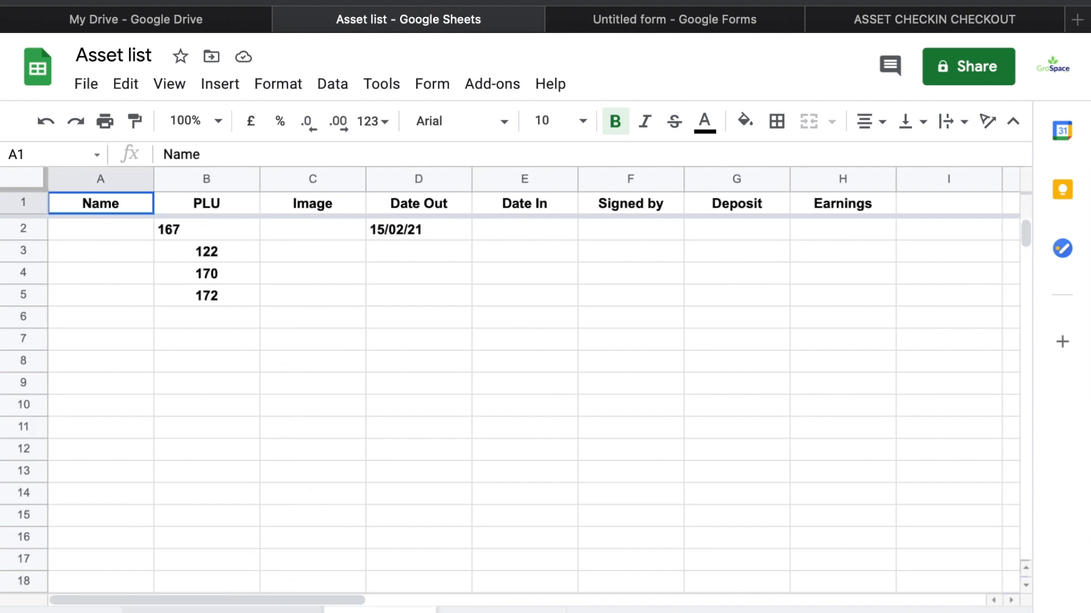
Check the responses sheet for the PLU 2, 8 and R1 000 entry, then return to the form editor
left_click(222, 611)
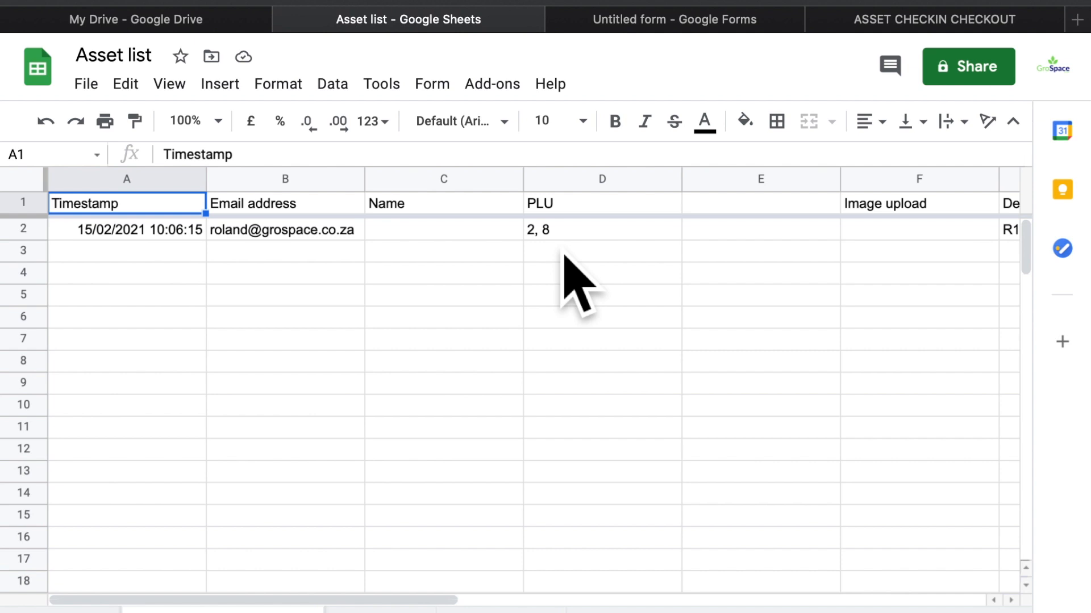
scroll(565, 272, "right", 5)
scroll(566, 273, "left", 3)
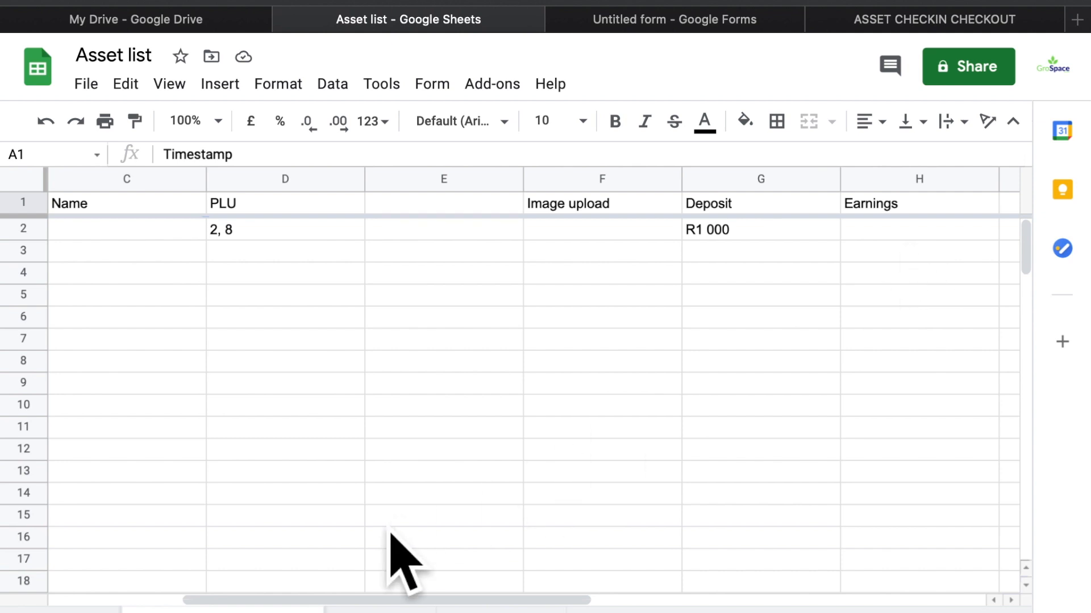
left_click(500, 611)
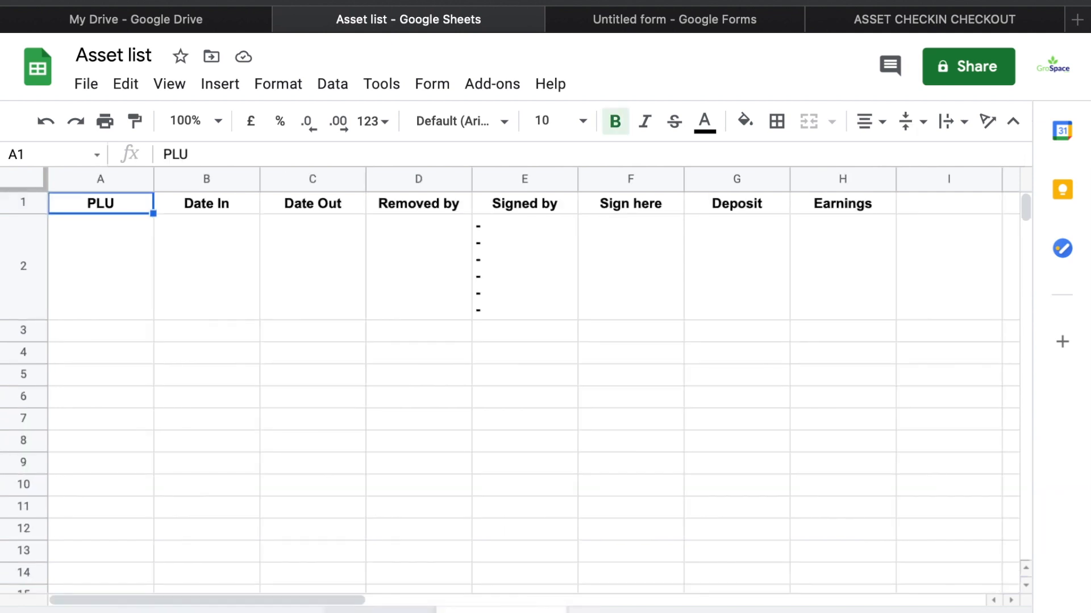
left_click(380, 611)
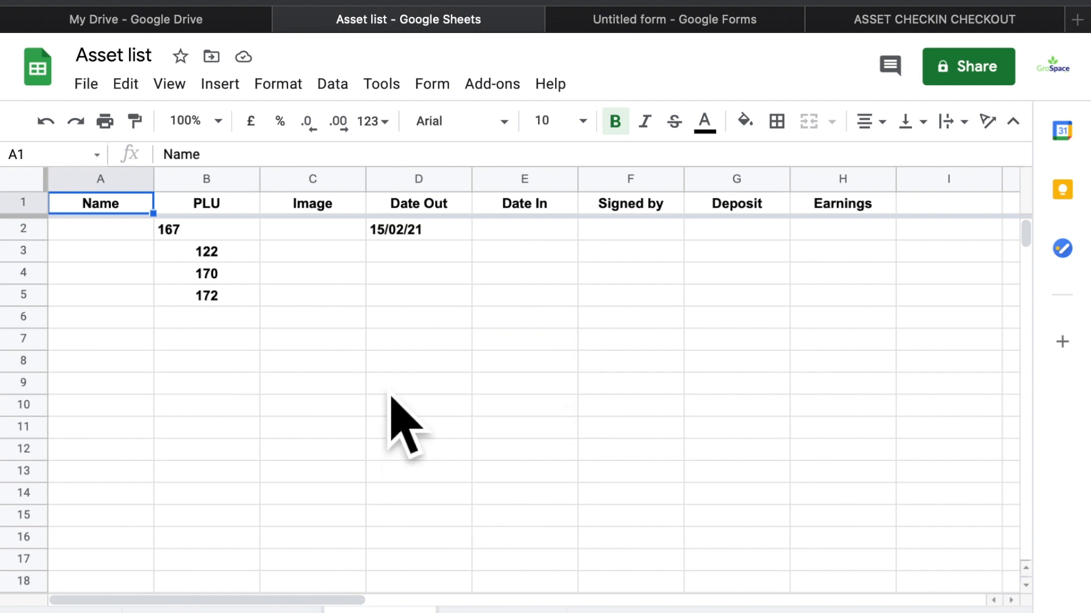
left_click(654, 19)
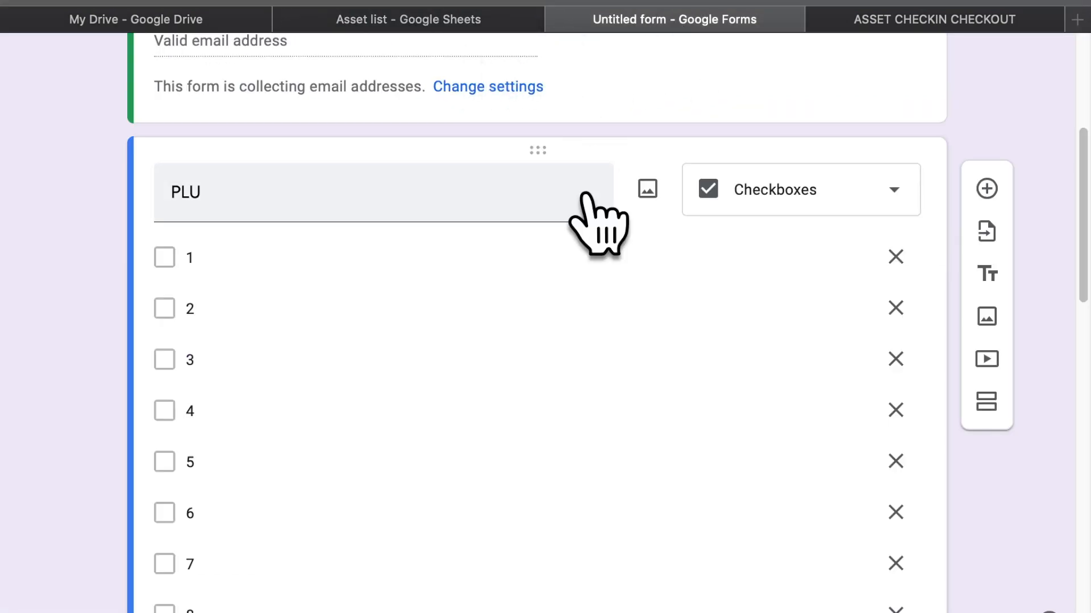
Reload My Drive and make a copy of the Untitled form
scroll(594, 222, "up", 5)
left_click(214, 22)
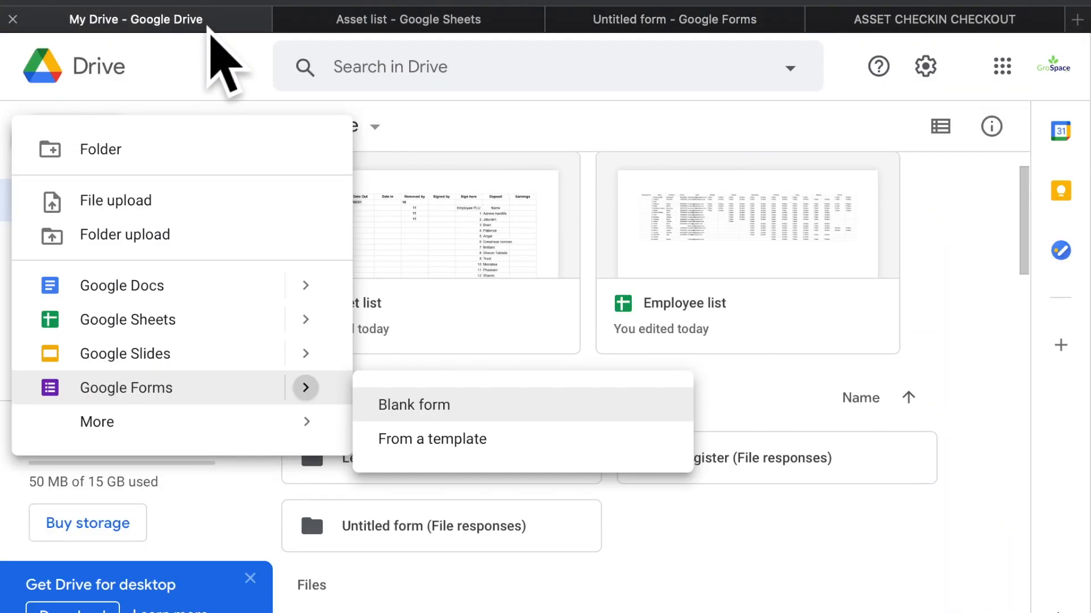
left_click(467, 248)
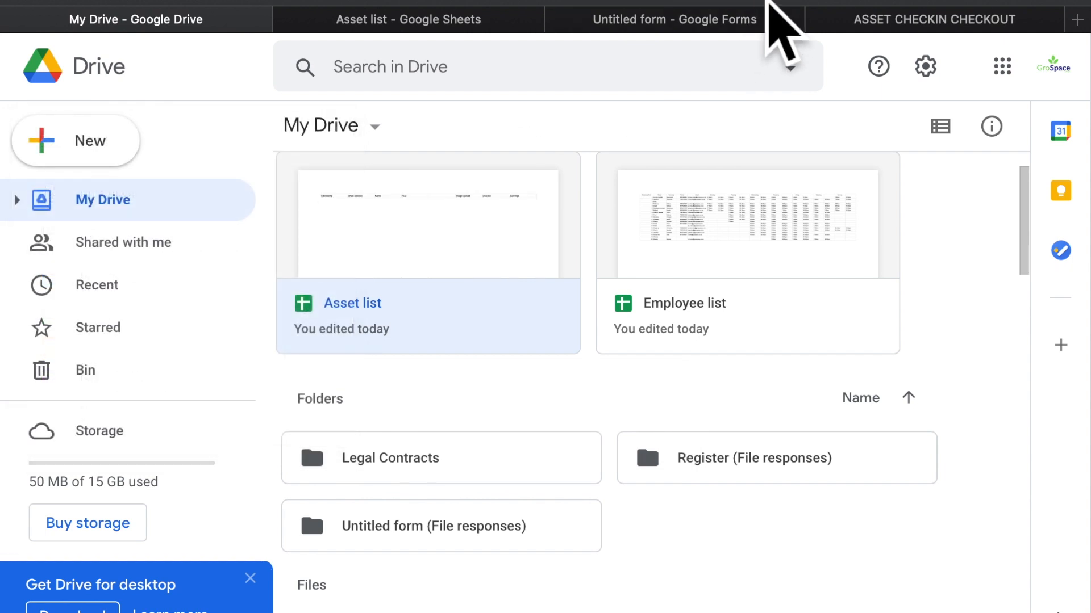
left_click(766, 1)
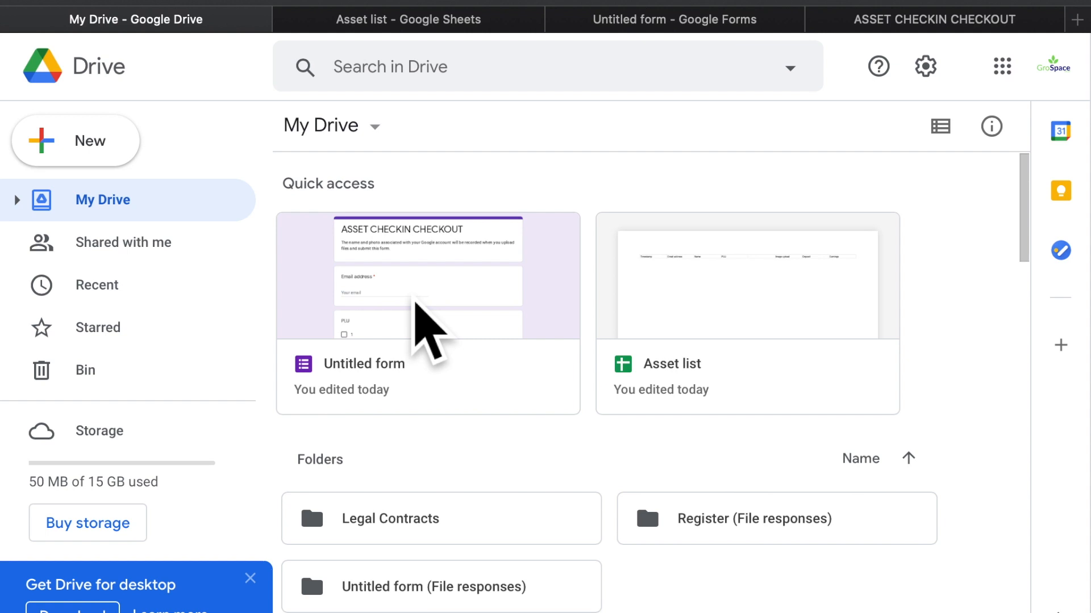
right_click(415, 302)
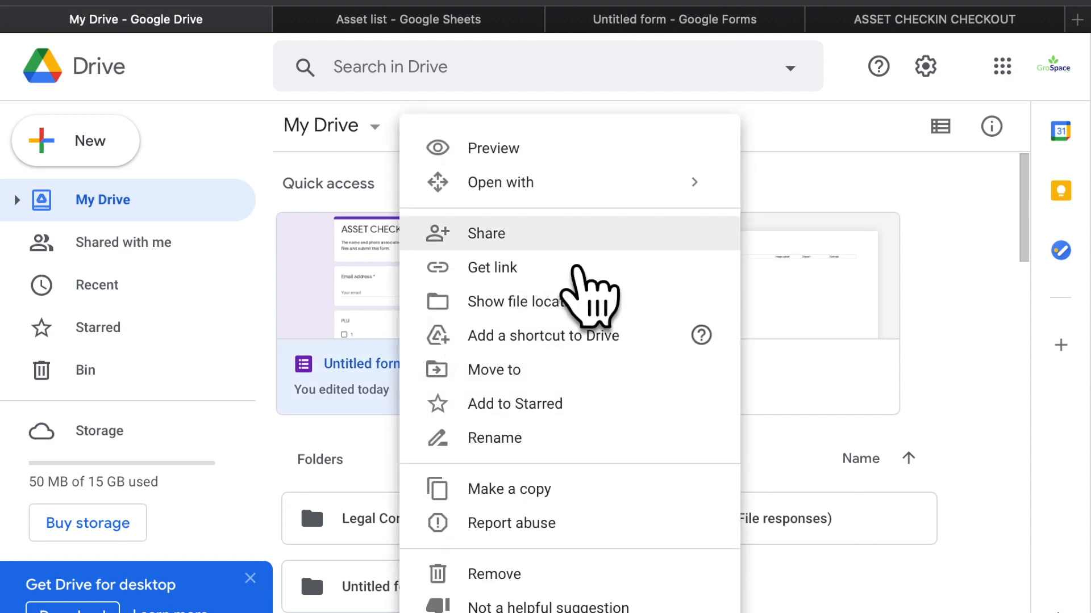
left_click(546, 521)
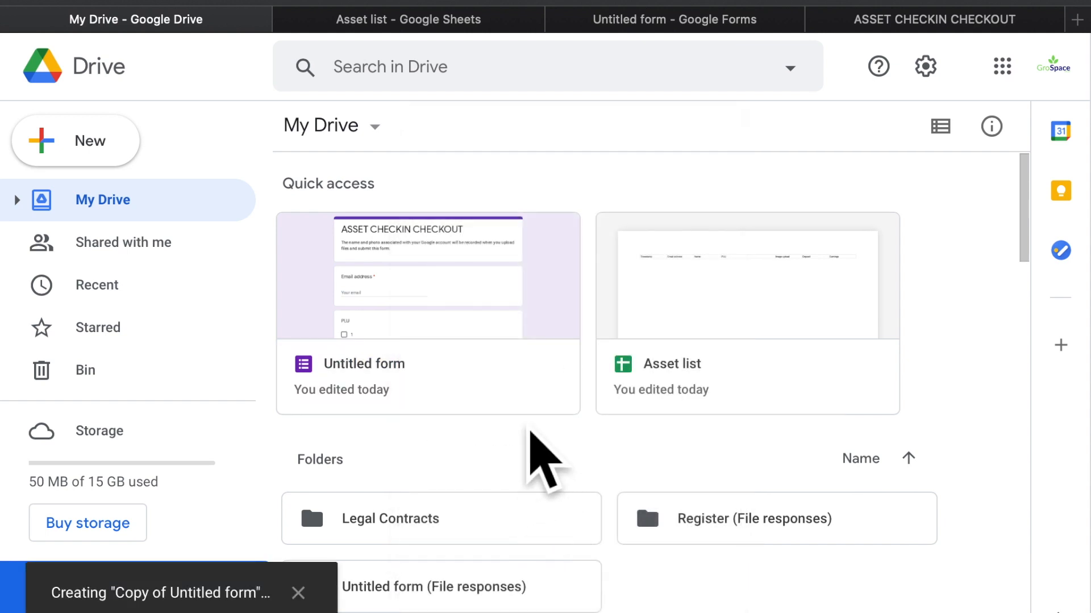
Open the Untitled form and close the extra editor and response-confirmation tabs
double_click(394, 348)
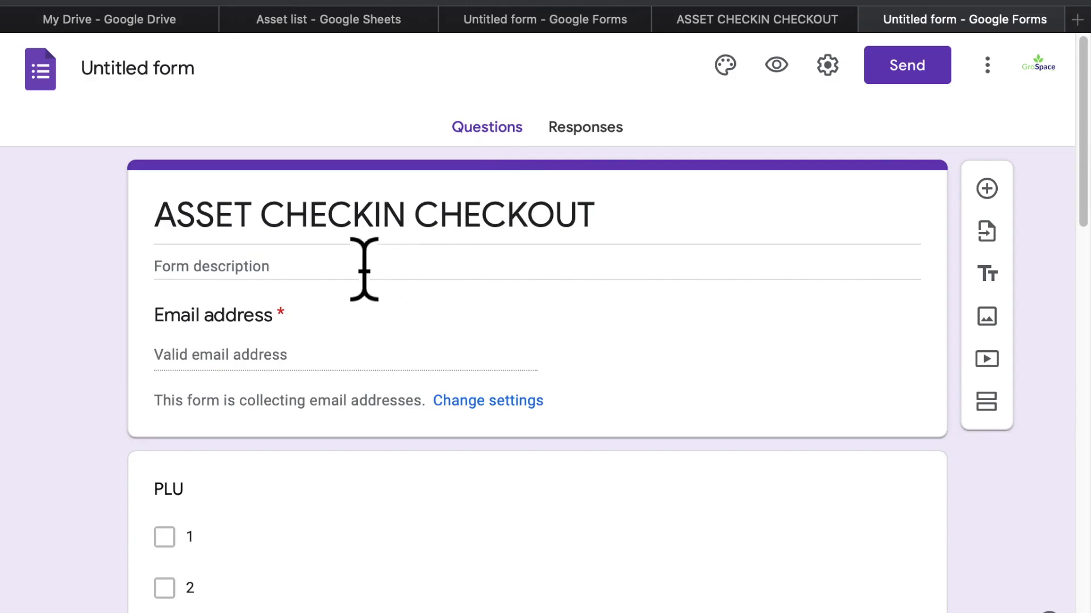
left_click(189, 77)
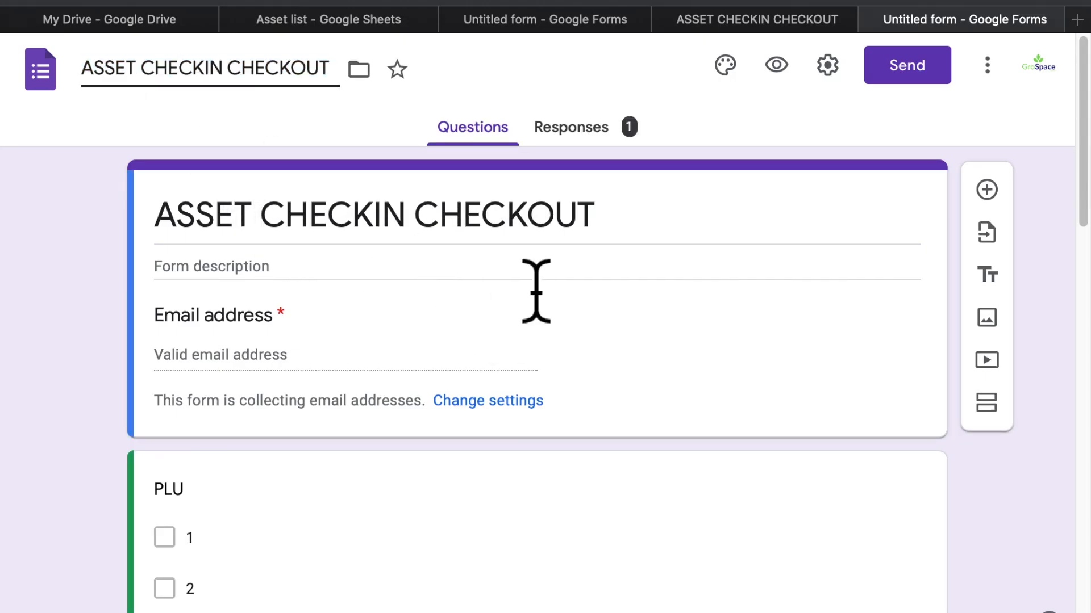
left_click(870, 20)
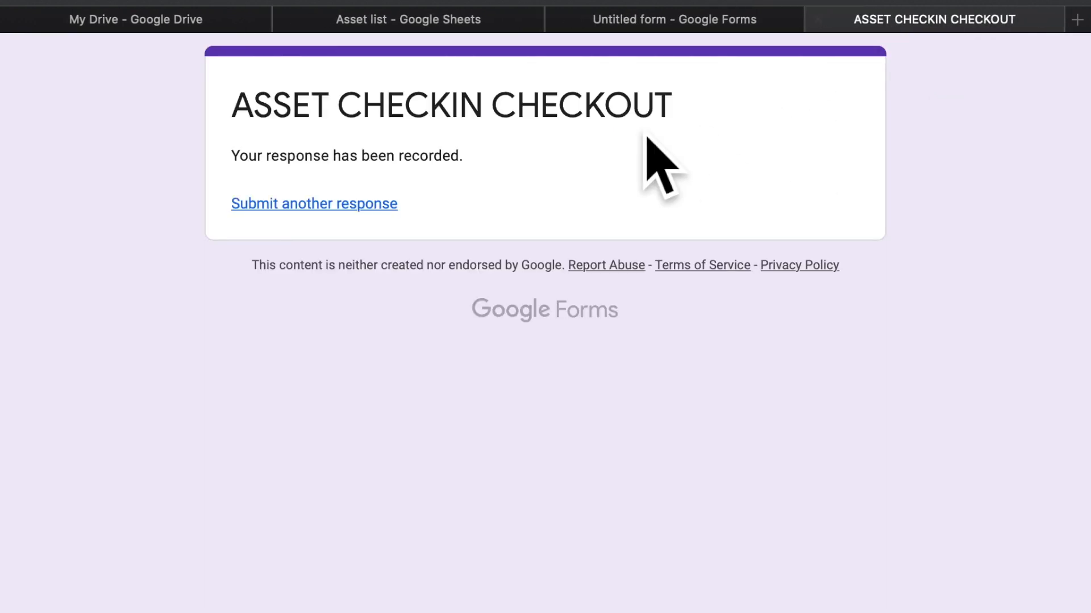
left_click(819, 21)
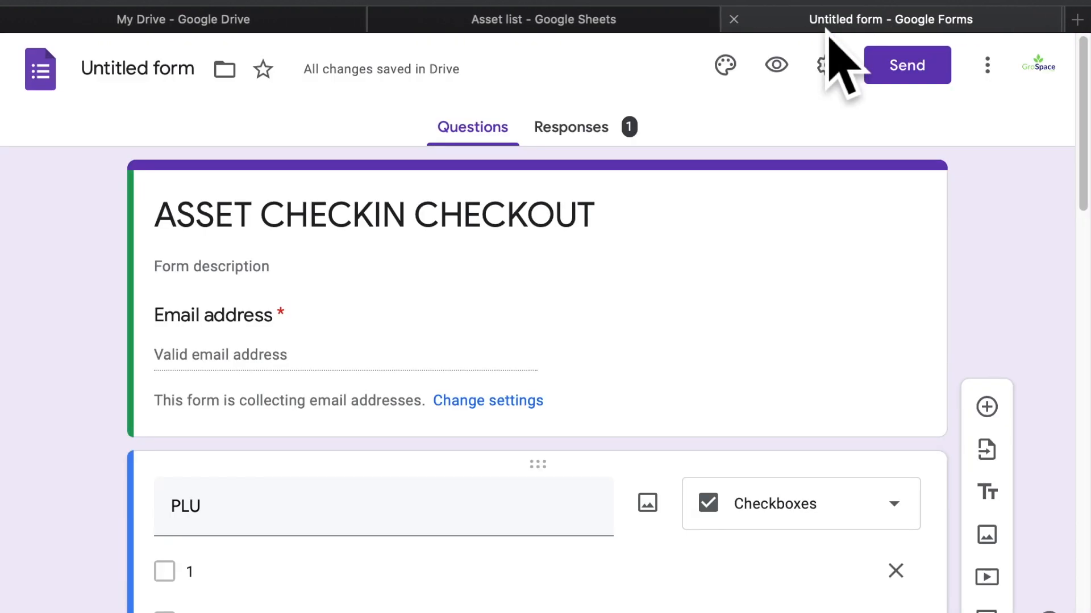
Review the Responses summary charts for PLU 2 and 8 and the R1 000 deposit, then return to Asset list
left_click(646, 143)
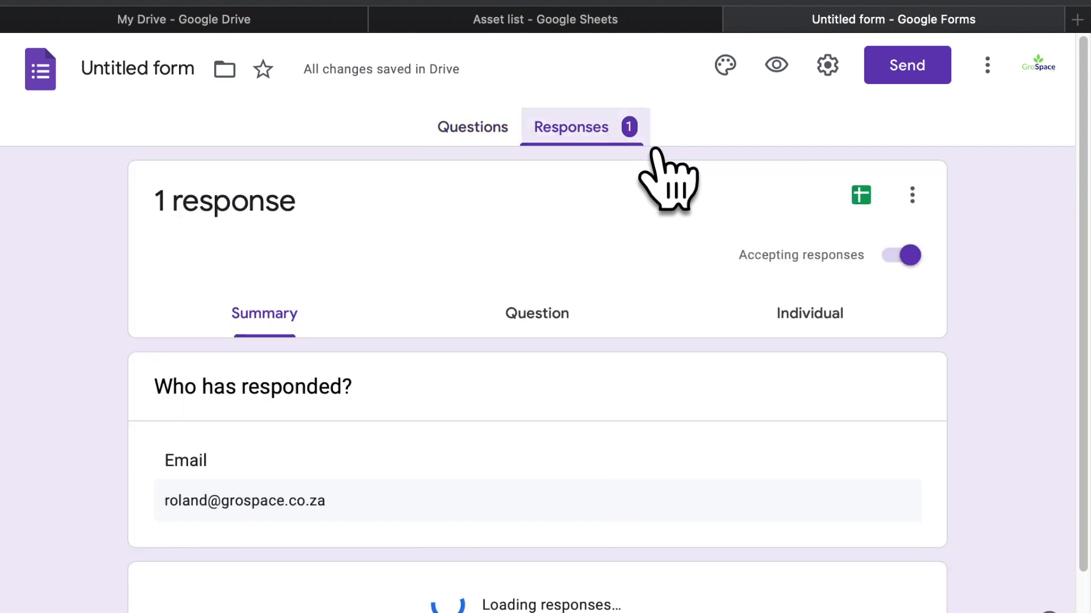
scroll(398, 591, "down", 7)
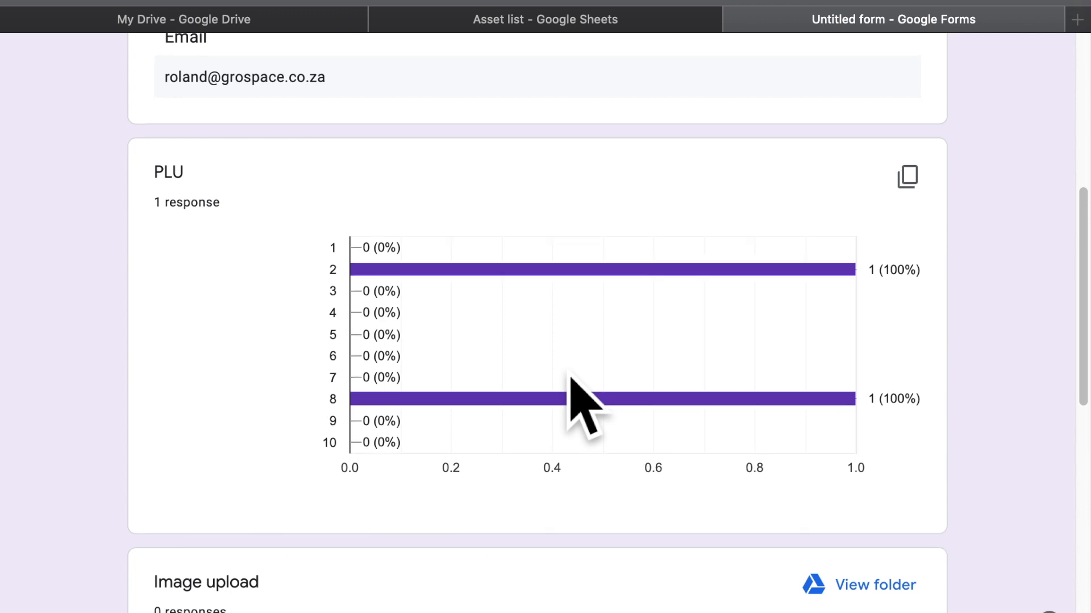
scroll(652, 392, "down", 8)
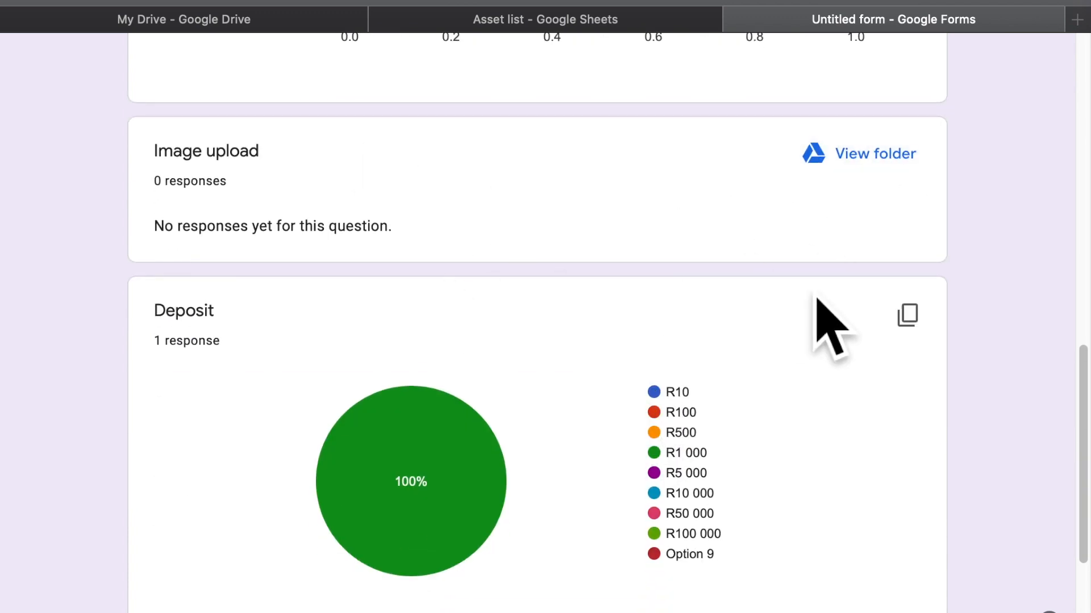
scroll(504, 398, "down", 2)
scroll(494, 412, "down", 3)
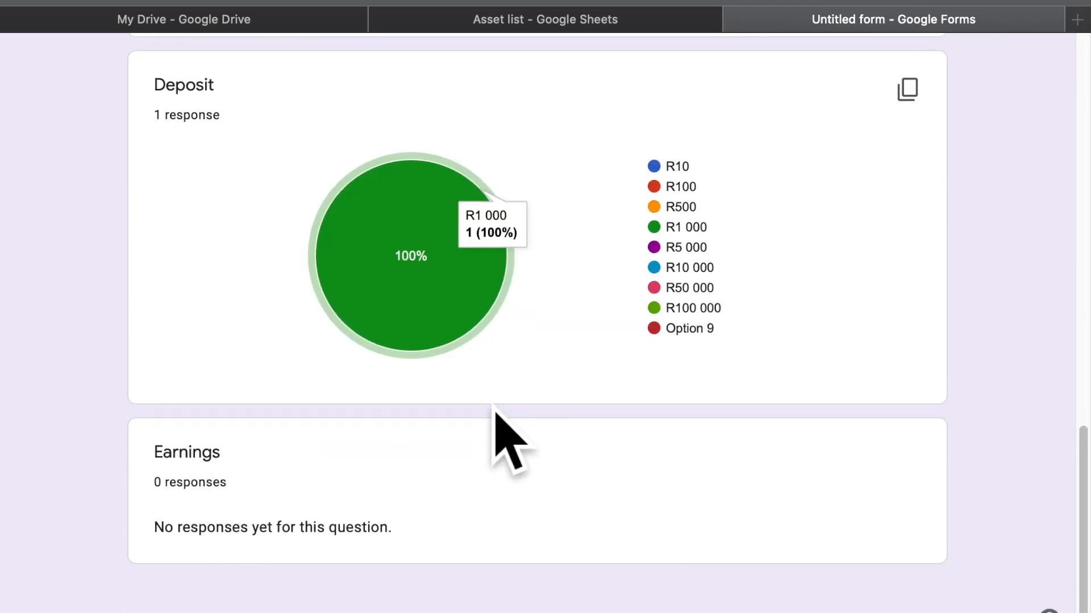
scroll(391, 352, "up", 20)
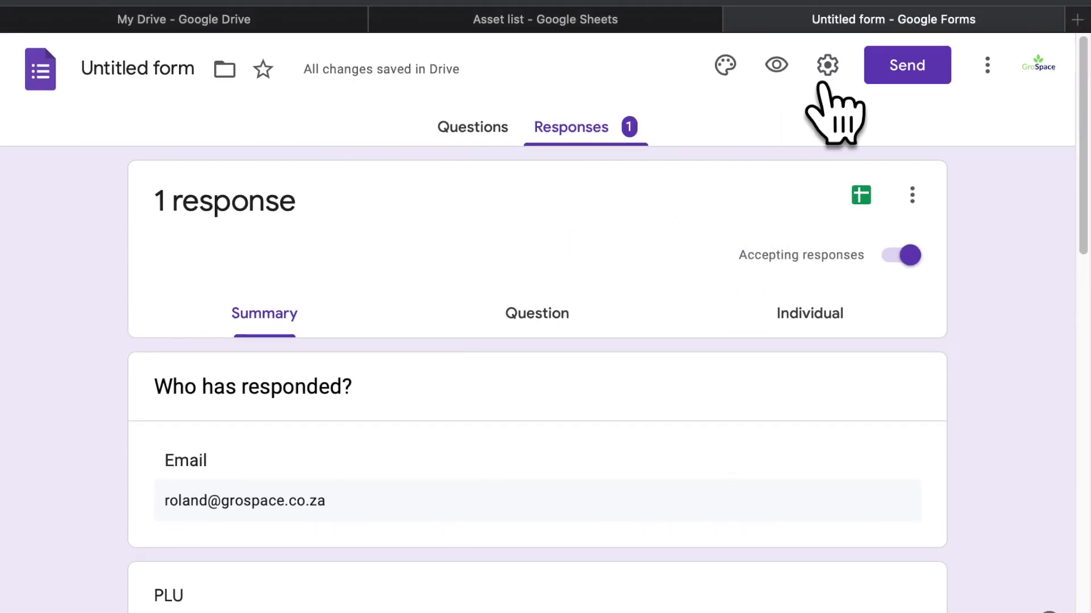
left_click(704, 24)
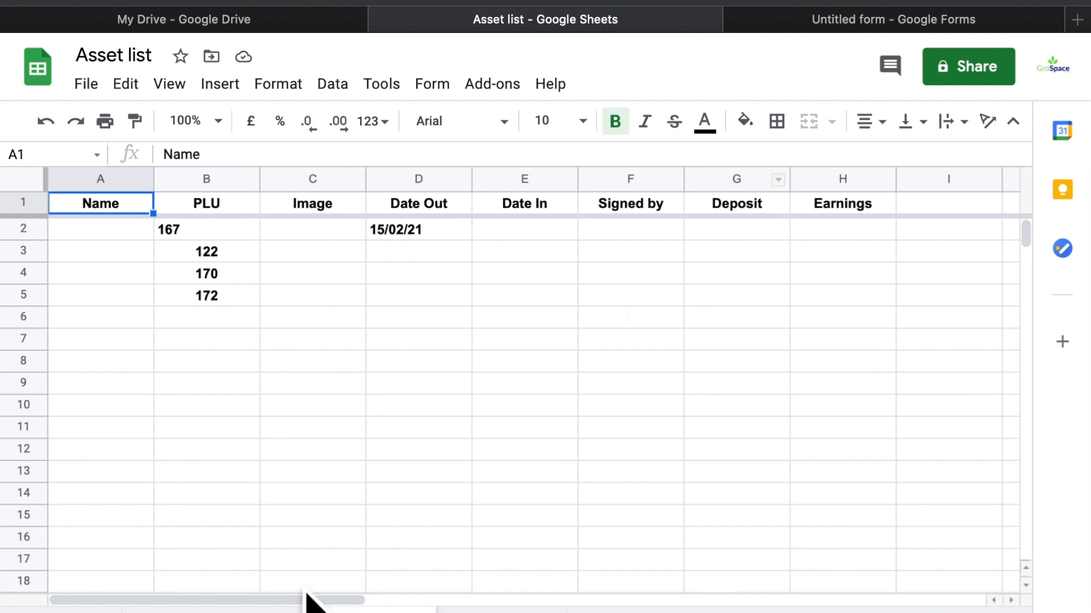
Compare the form responses sheet with the form's responses, then go back to editing questions
left_click(273, 611)
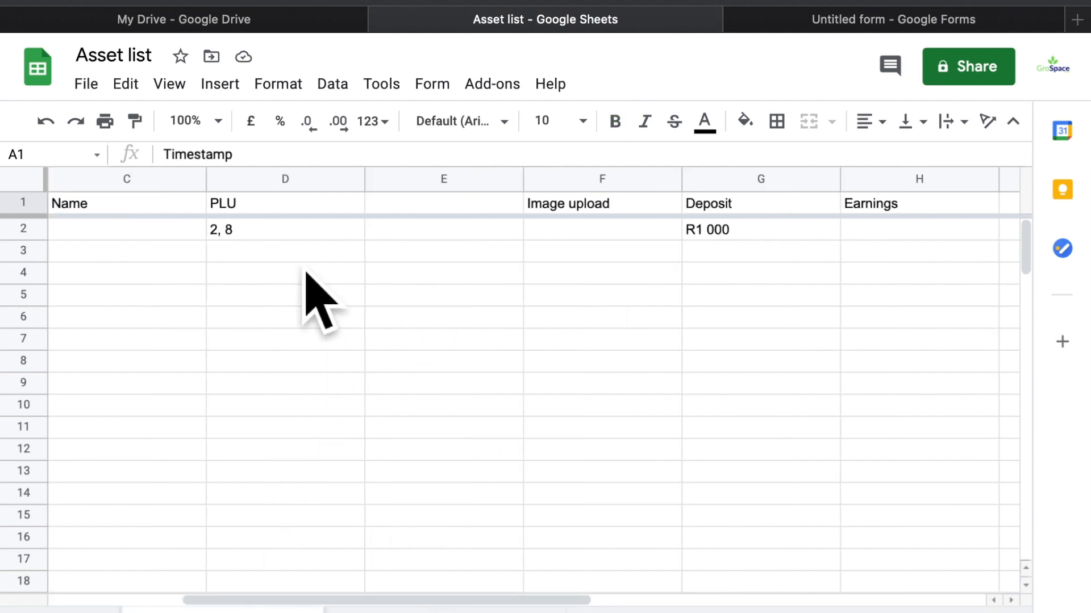
scroll(306, 273, "left", 3)
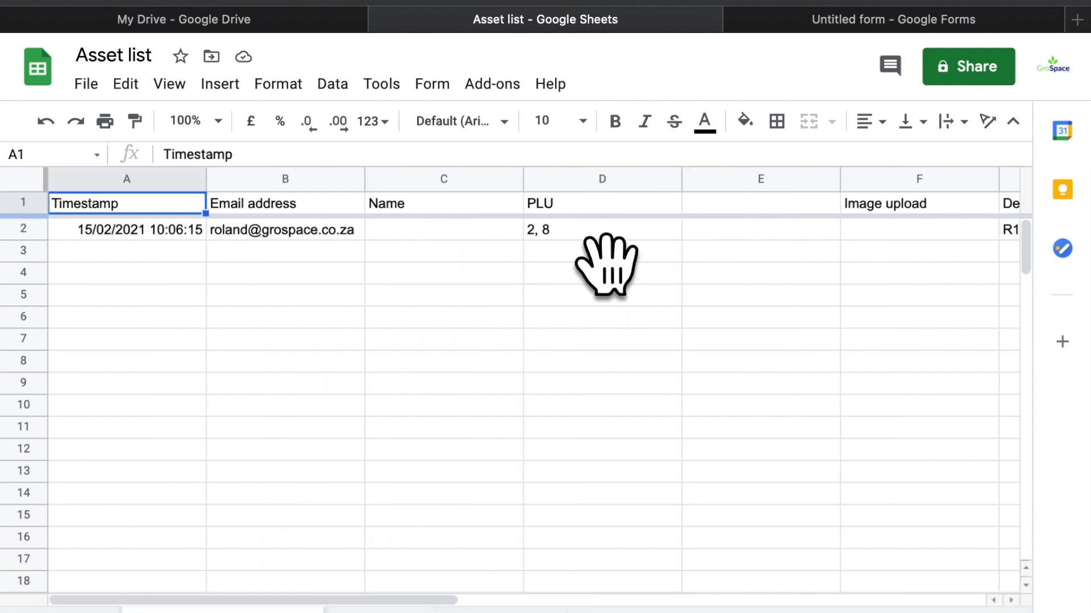
scroll(717, 243, "right", 4)
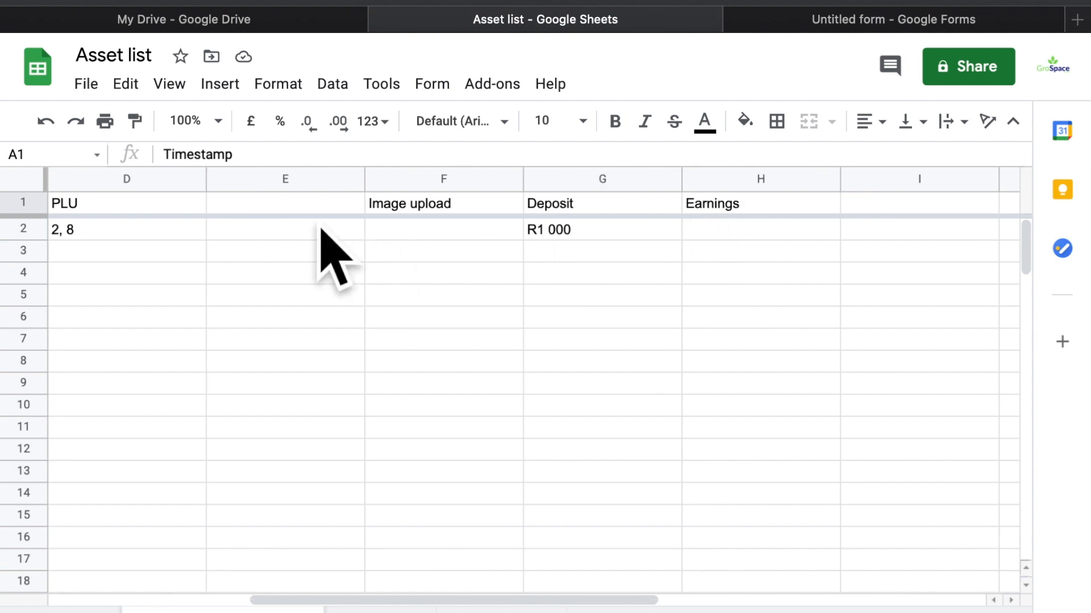
left_click(836, 25)
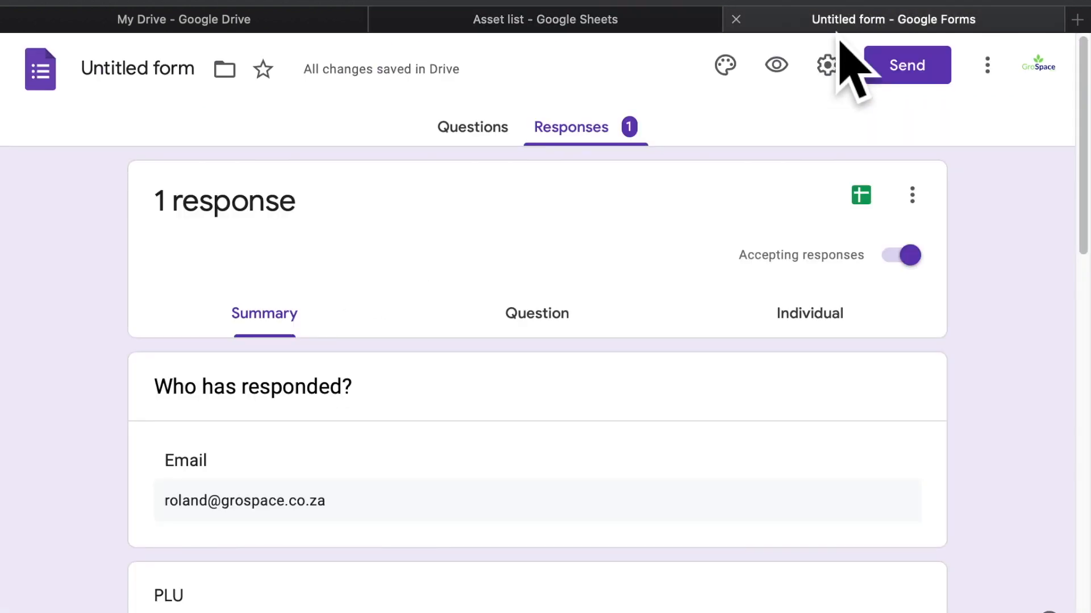
scroll(480, 388, "down", 3)
scroll(480, 389, "down", 5)
scroll(480, 389, "up", 10)
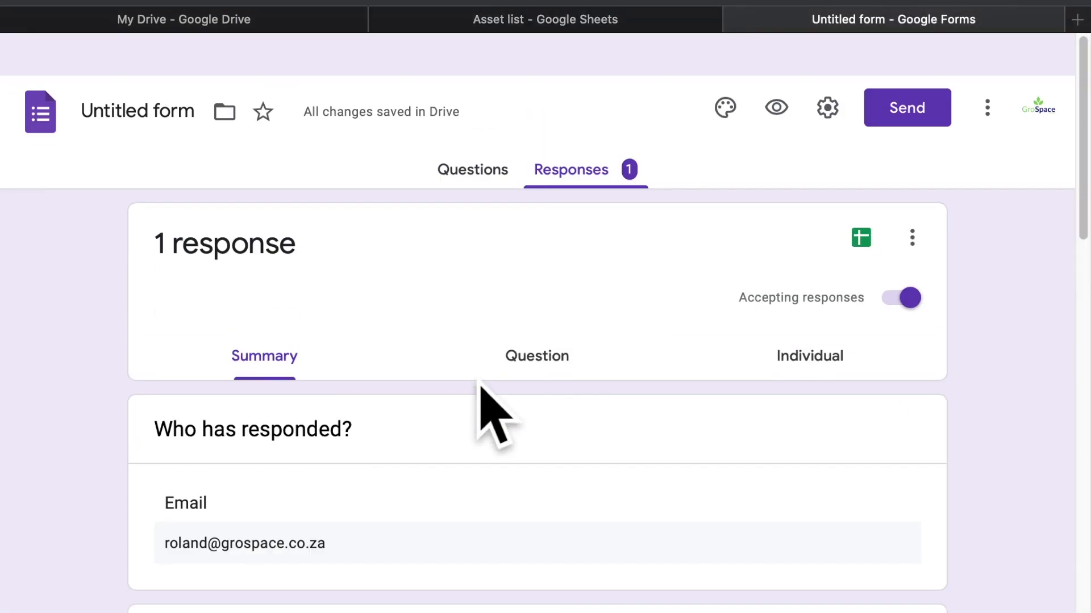
left_click(525, 135)
scroll(343, 421, "down", 15)
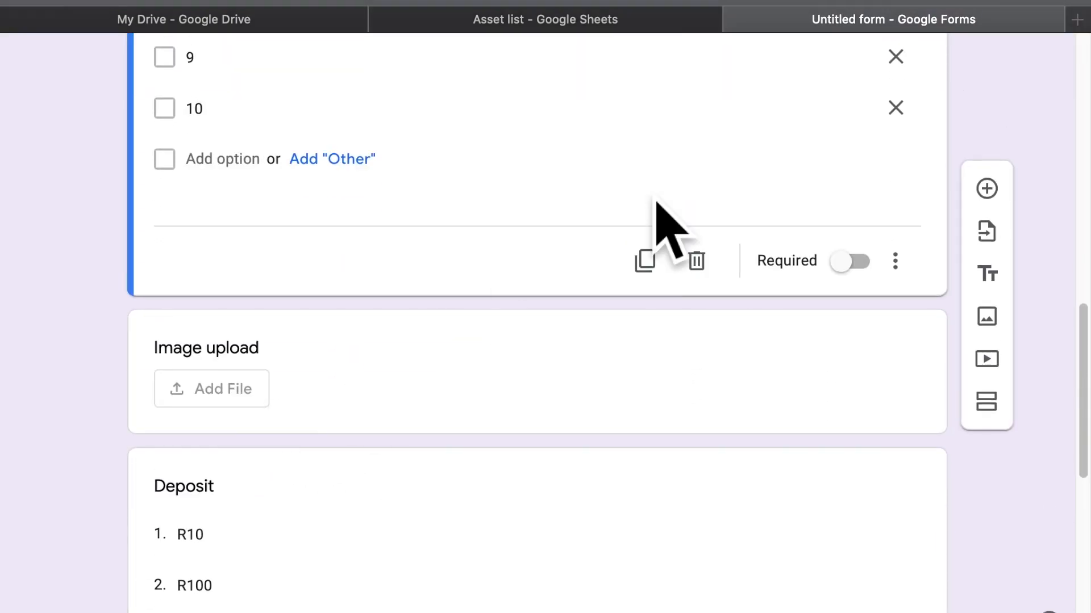
left_click(647, 26)
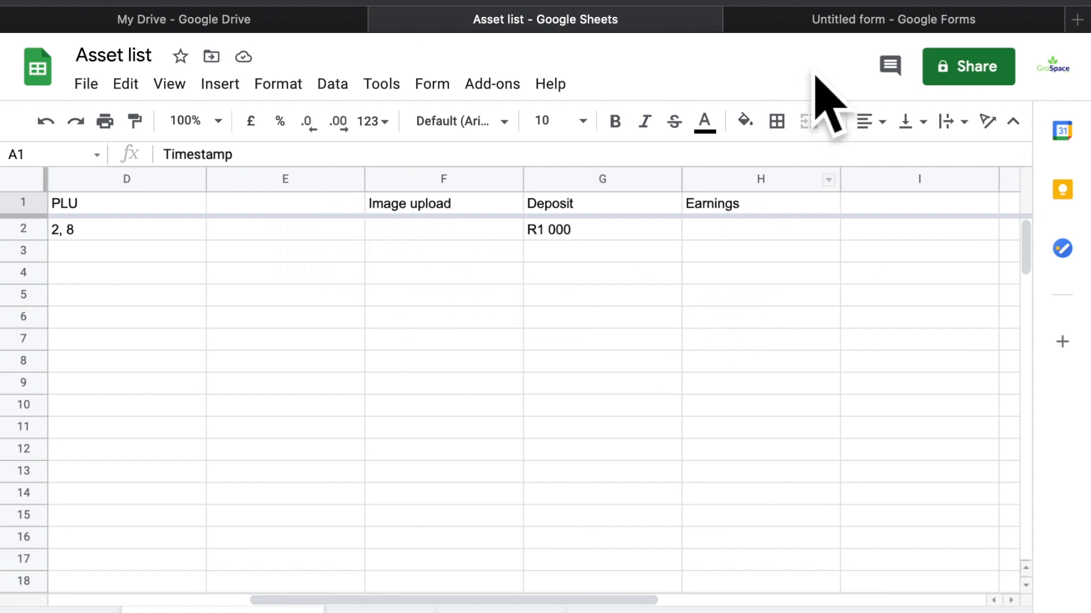
Scroll the Asset list sheet to cell I1 and start typing the heading 'returned'
left_click(307, 19)
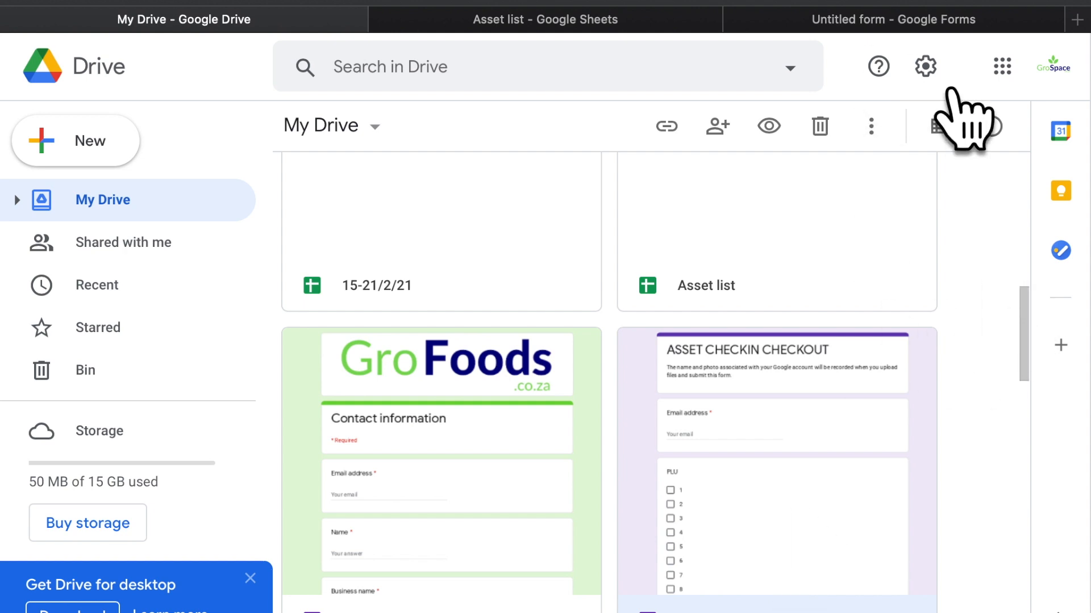
left_click(909, 23)
left_click(686, 25)
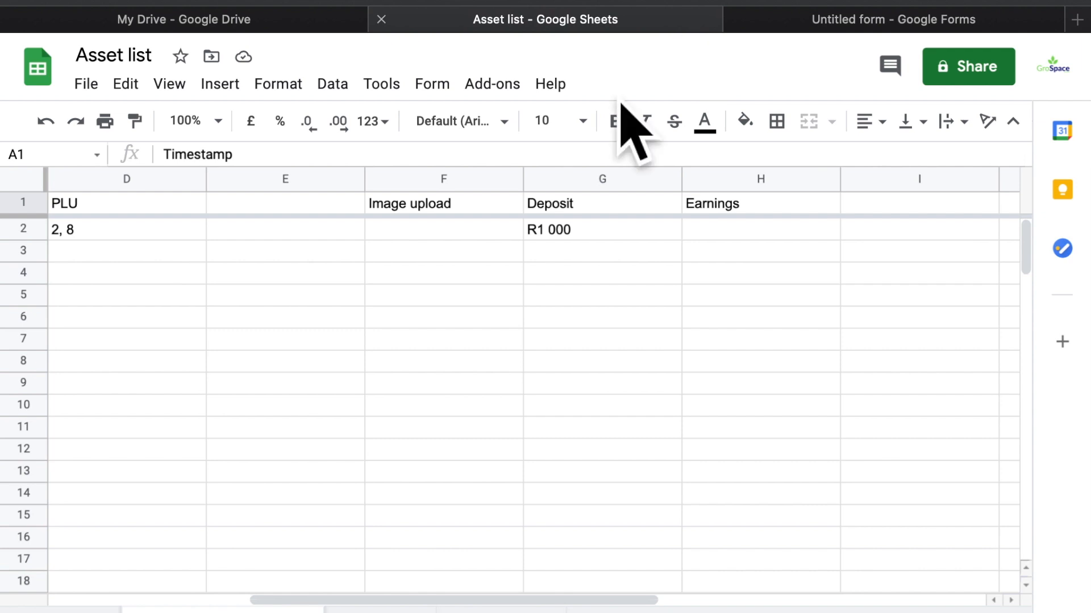
scroll(397, 293, "left", 2)
scroll(409, 324, "left", 2)
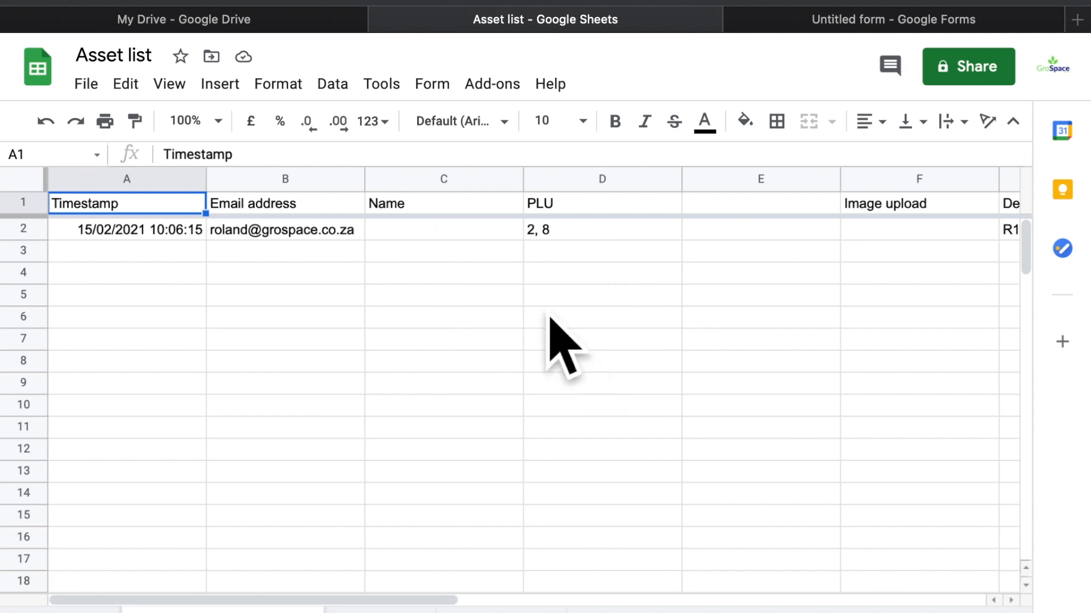
scroll(561, 310, "right", 2)
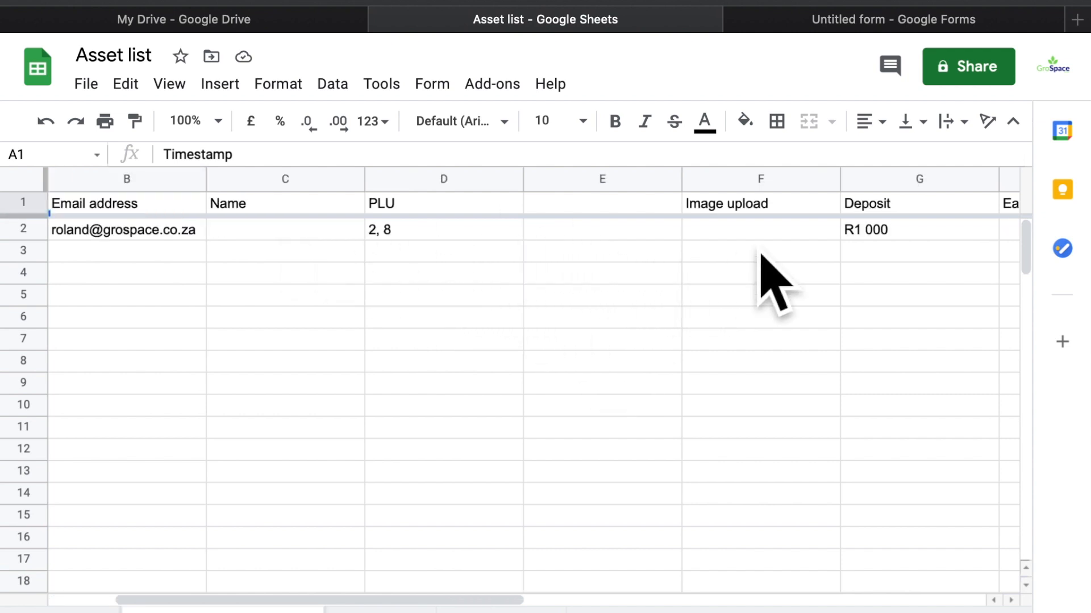
scroll(762, 268, "right", 4)
scroll(762, 262, "left", 1)
scroll(762, 264, "left", 3)
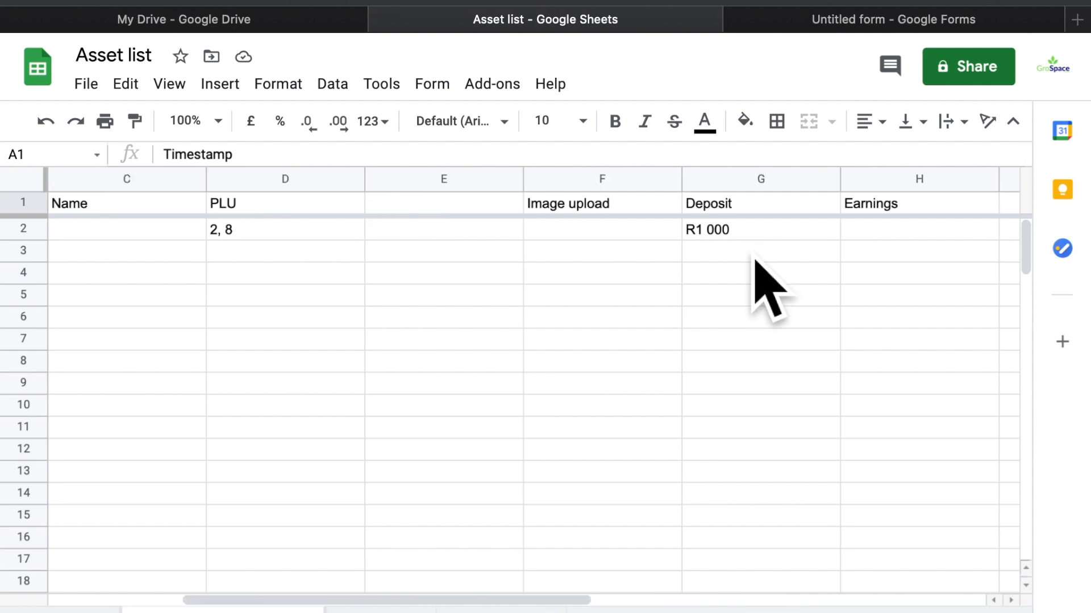
scroll(762, 278, "right", 5)
left_click(453, 211)
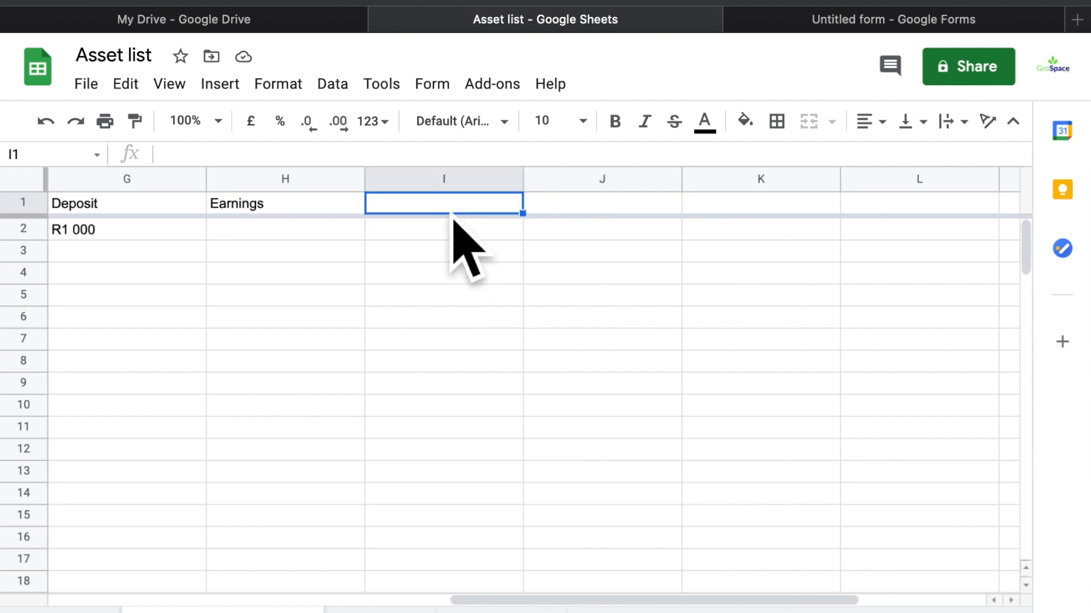
type("returned")
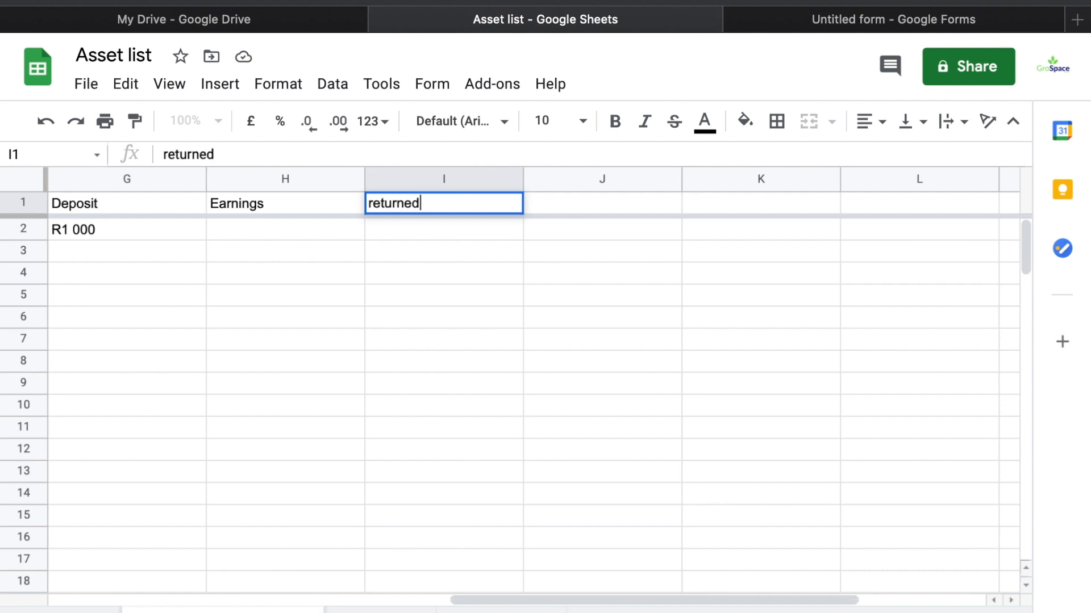
Retype the I1 heading as 'Returned' and close the Forms tab
key("super+a")
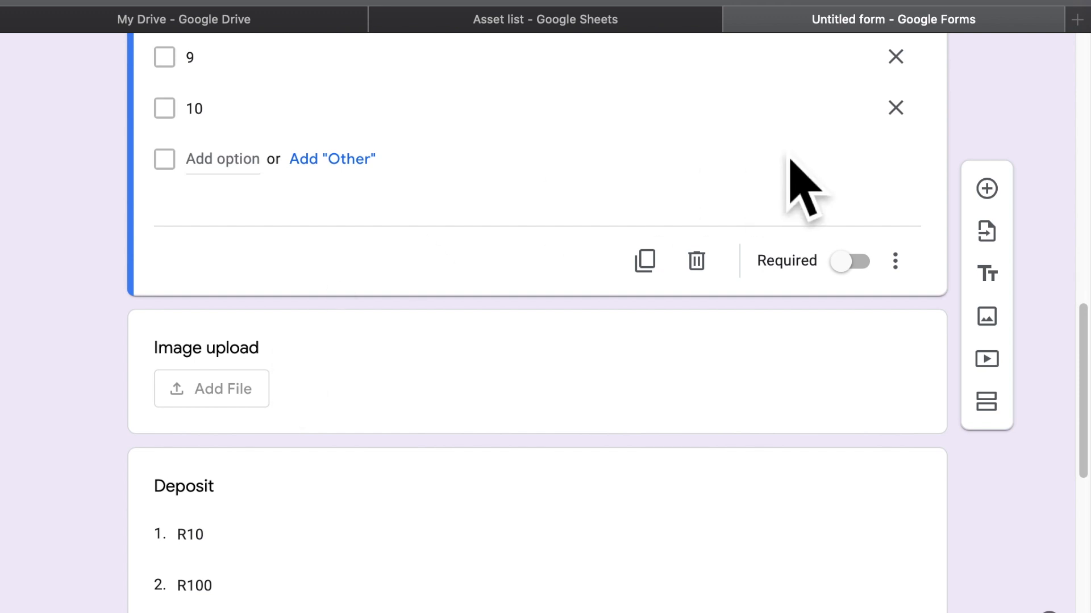
left_click(734, 19)
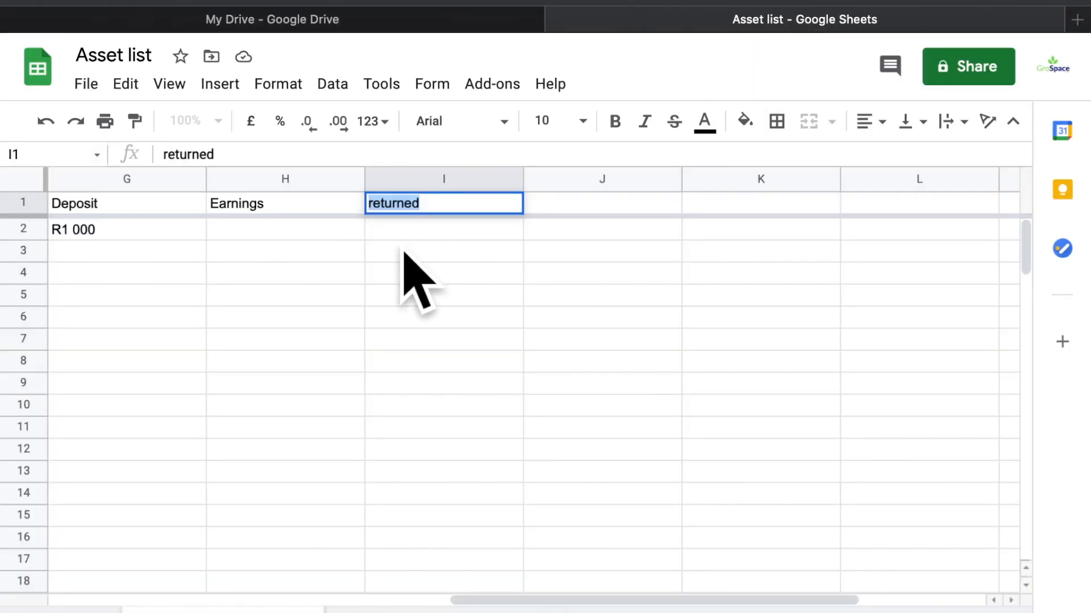
type("Returned")
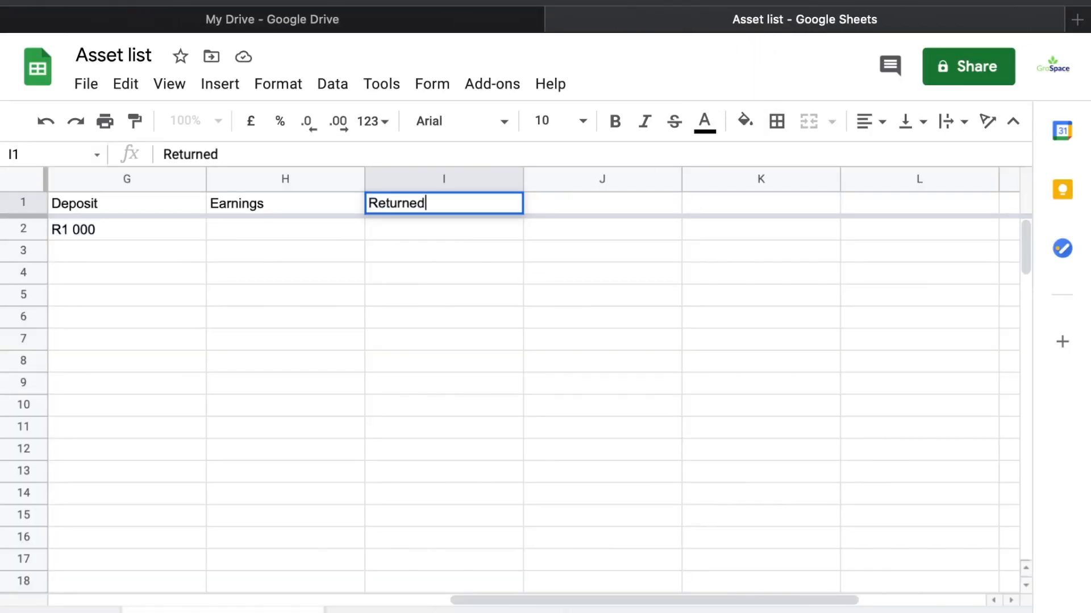
key("Return")
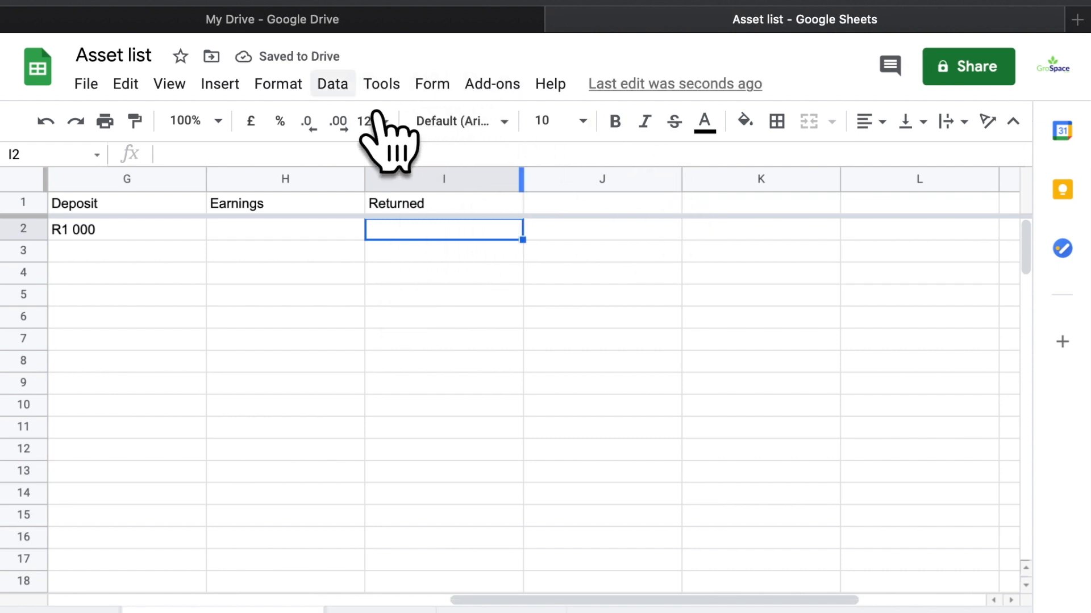
Insert a tick box in I2 and paste it down column I through row 102
left_click(347, 90)
key("Left")
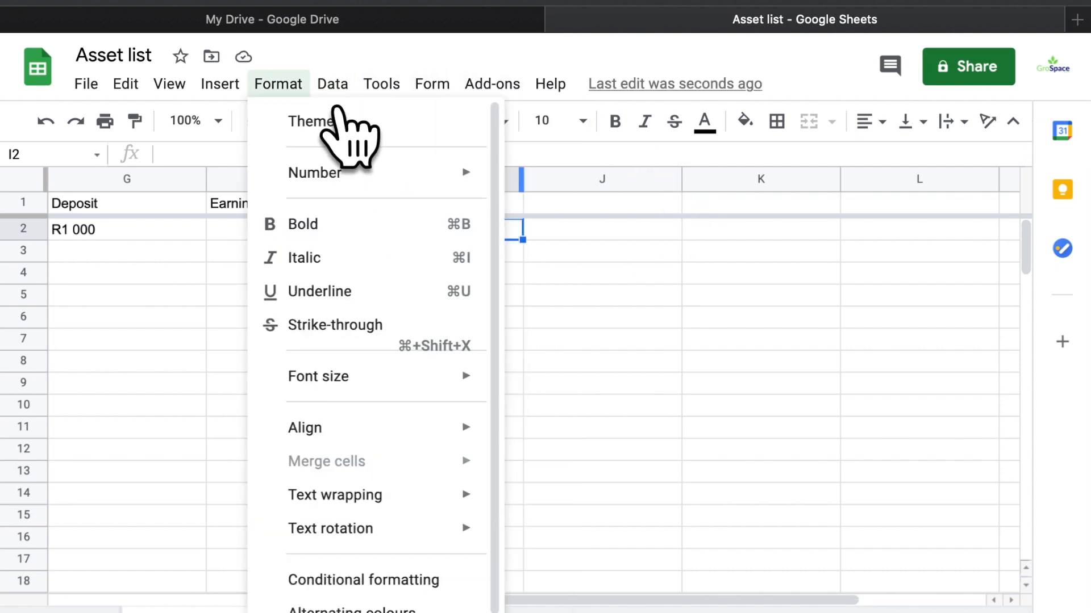
key("Left")
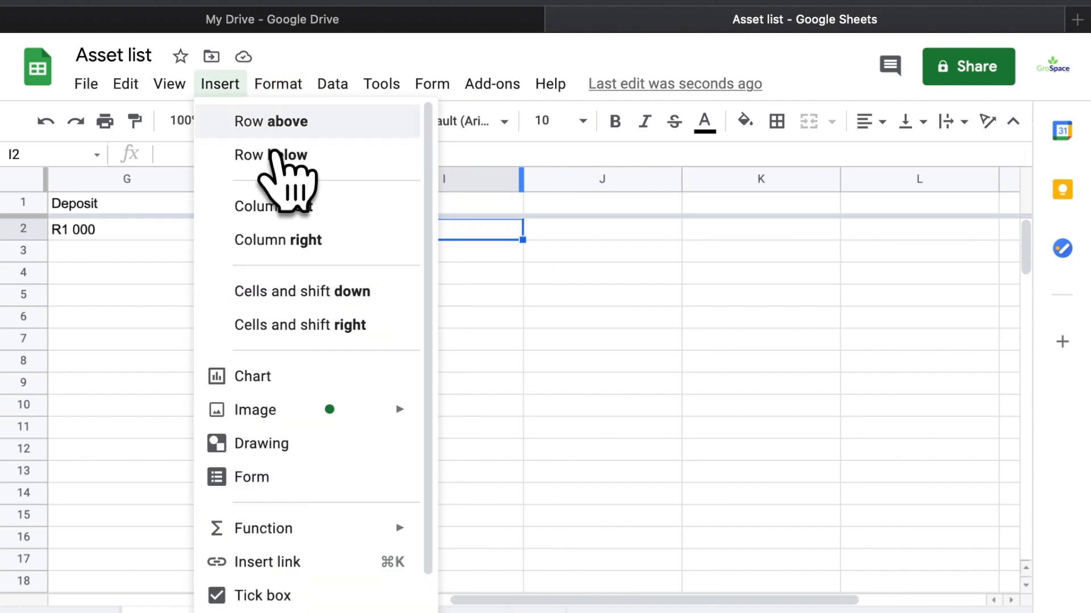
scroll(323, 571, "down", 1)
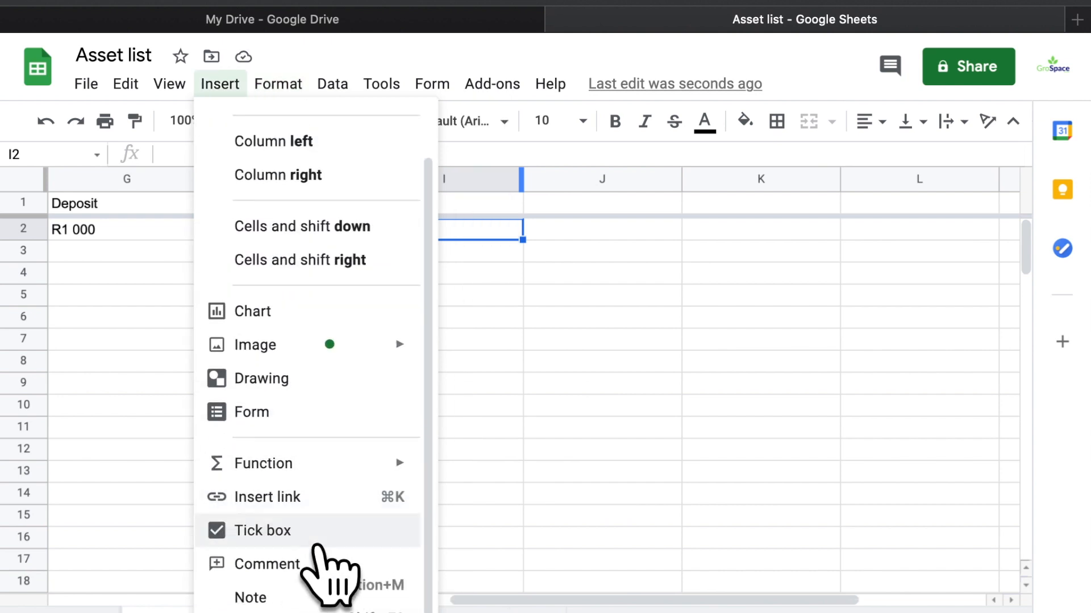
left_click(321, 528)
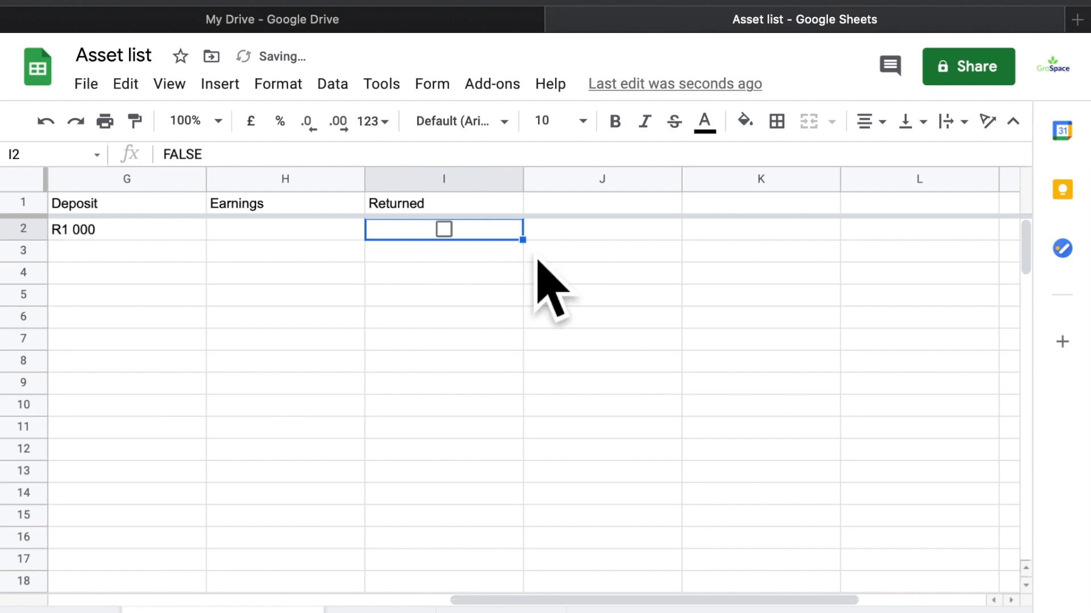
key("Down")
key("Up")
key("ctrl+c")
left_click_drag(519, 254, 443, 590)
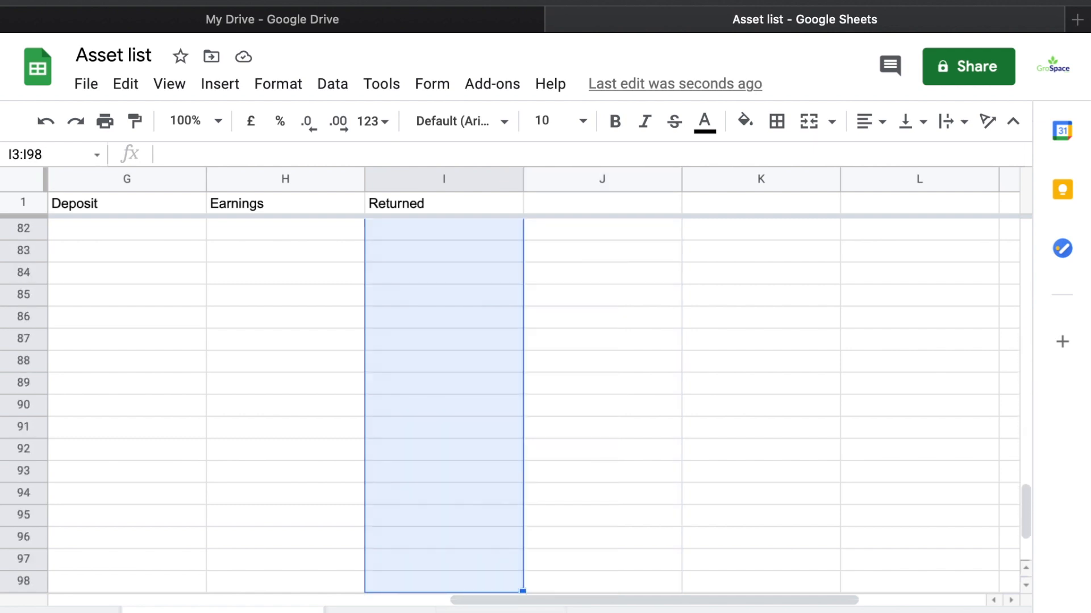
left_click_drag(522, 592, 517, 559)
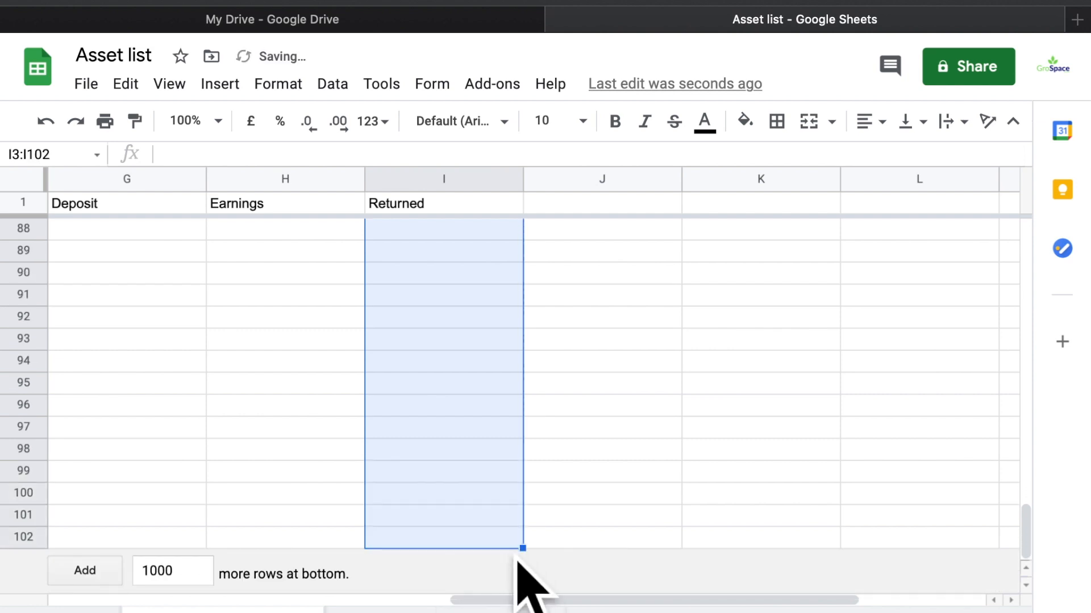
left_click(656, 366)
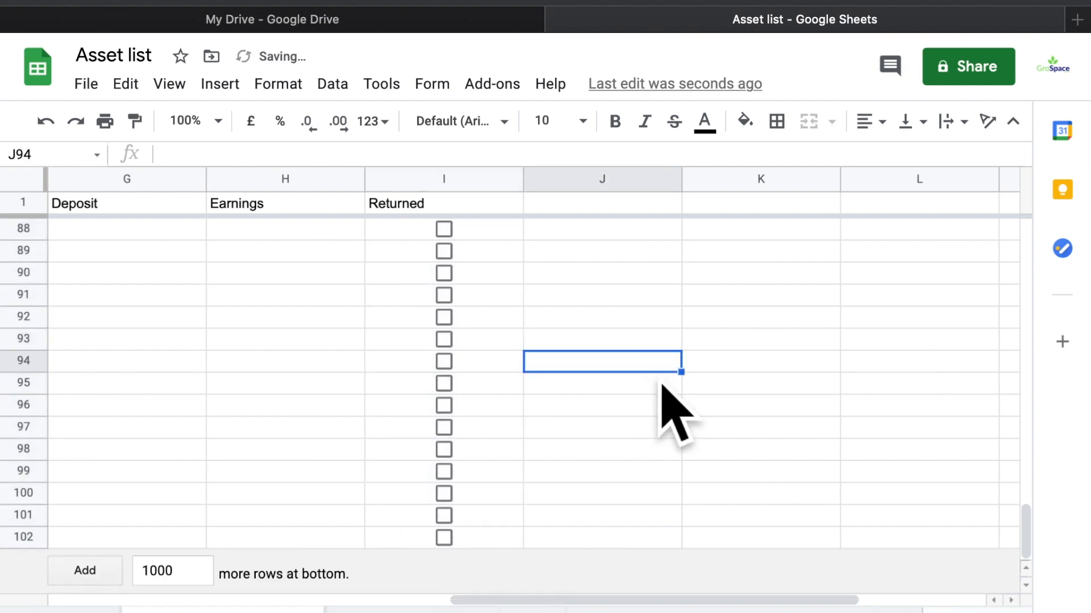
scroll(661, 386, "up", 20)
scroll(673, 415, "left", 2)
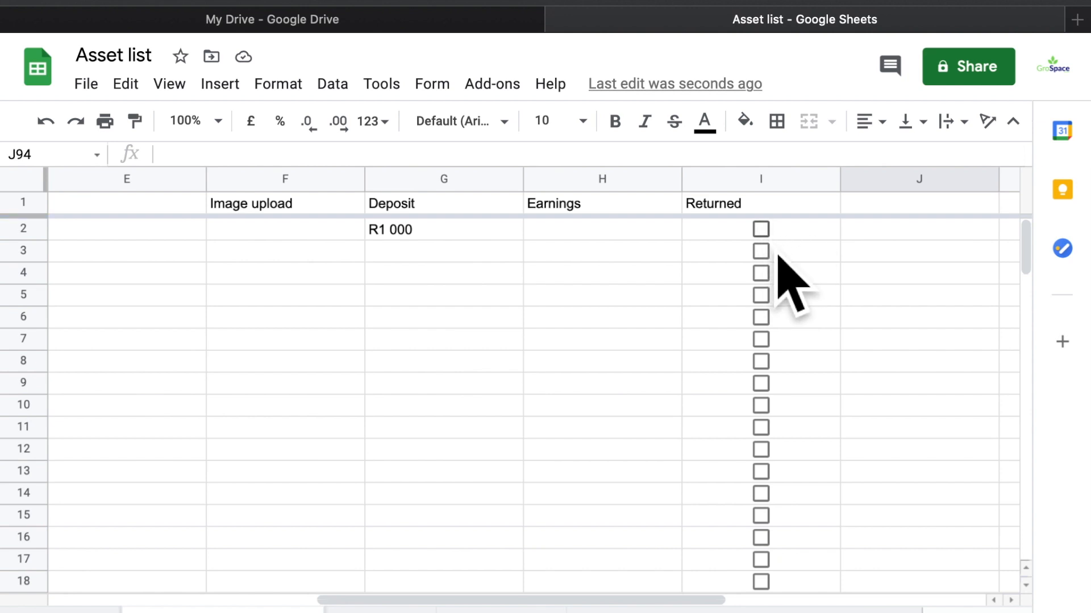
Type 'Returnn Date' into J1, remove the extra n, then cancel the edit
left_click(902, 213)
type("R")
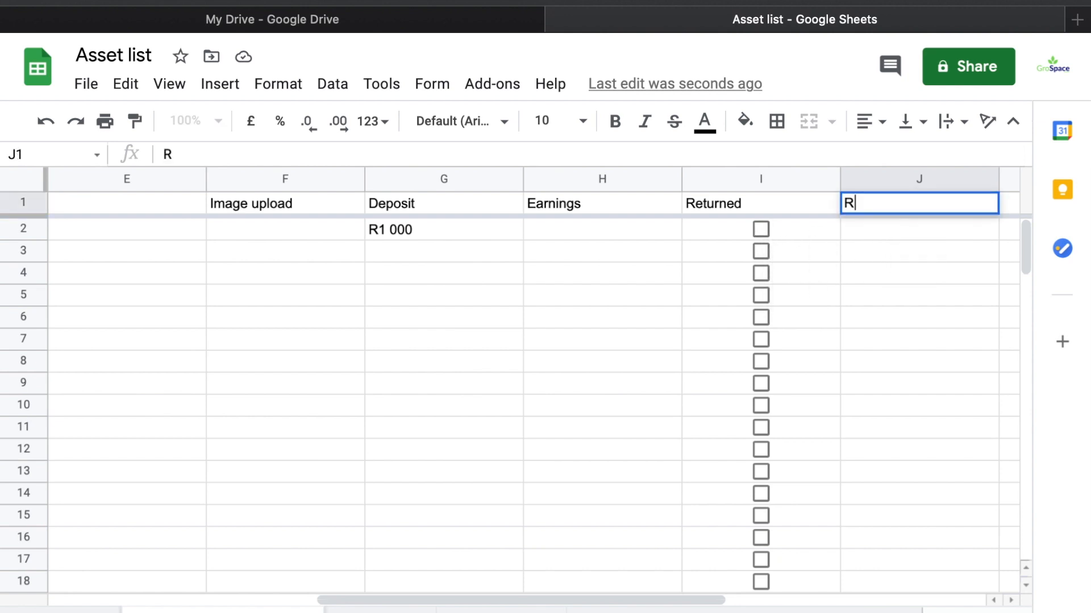
type("eturnn Date")
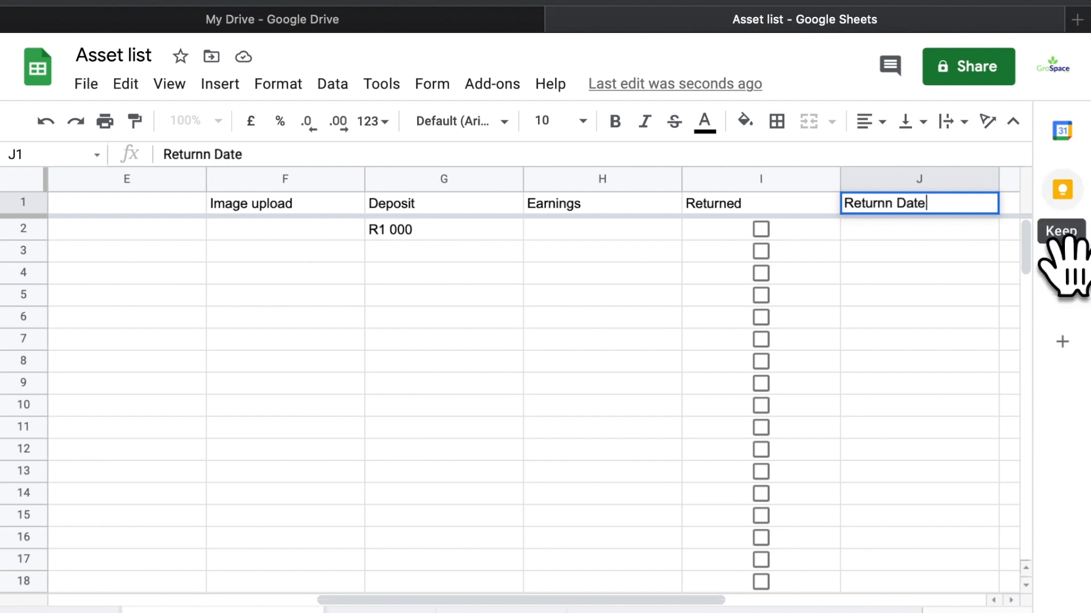
left_click(907, 206)
key("Left")
key("BackSpace")
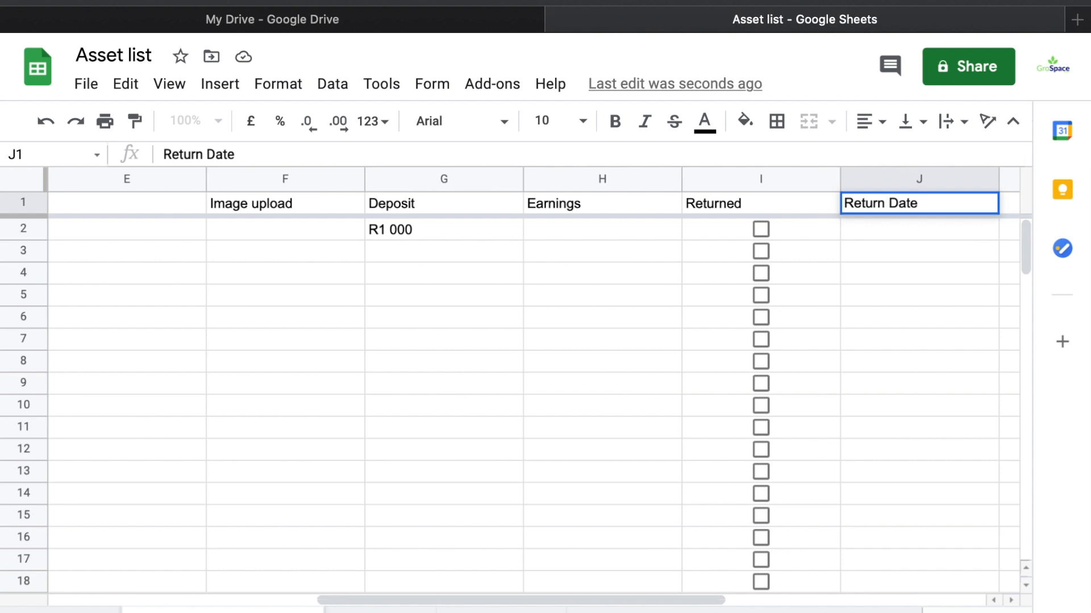
scroll(231, 426, "left", 10)
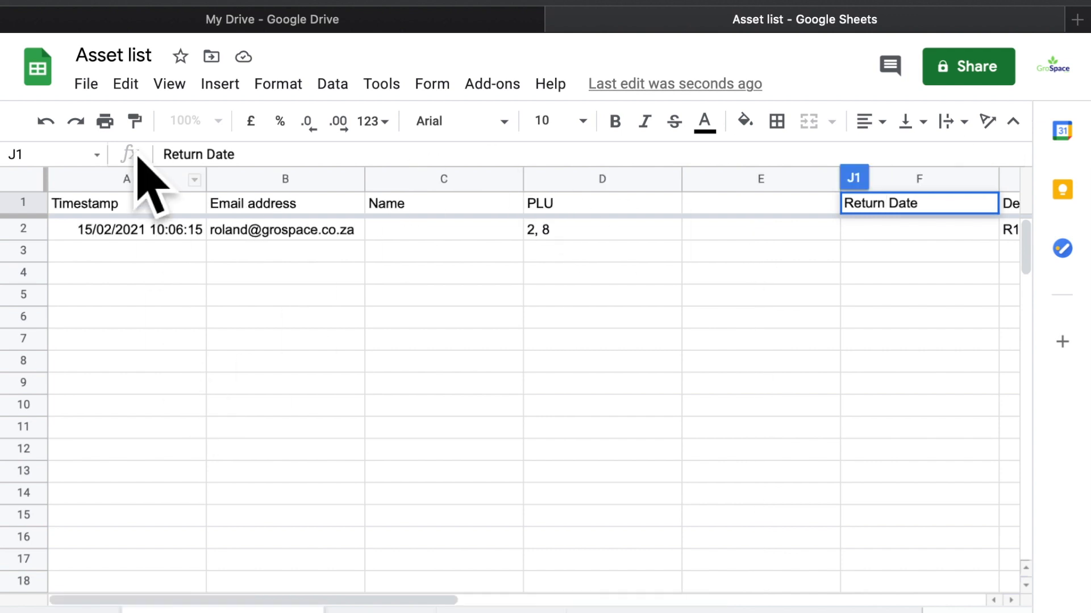
scroll(278, 280, "right", 10)
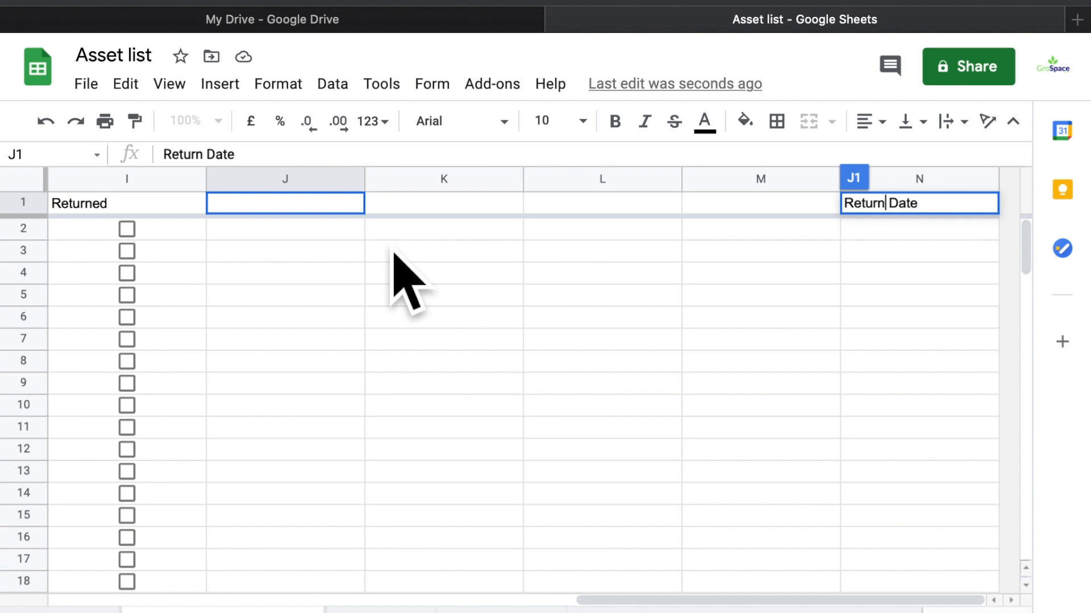
key("Escape")
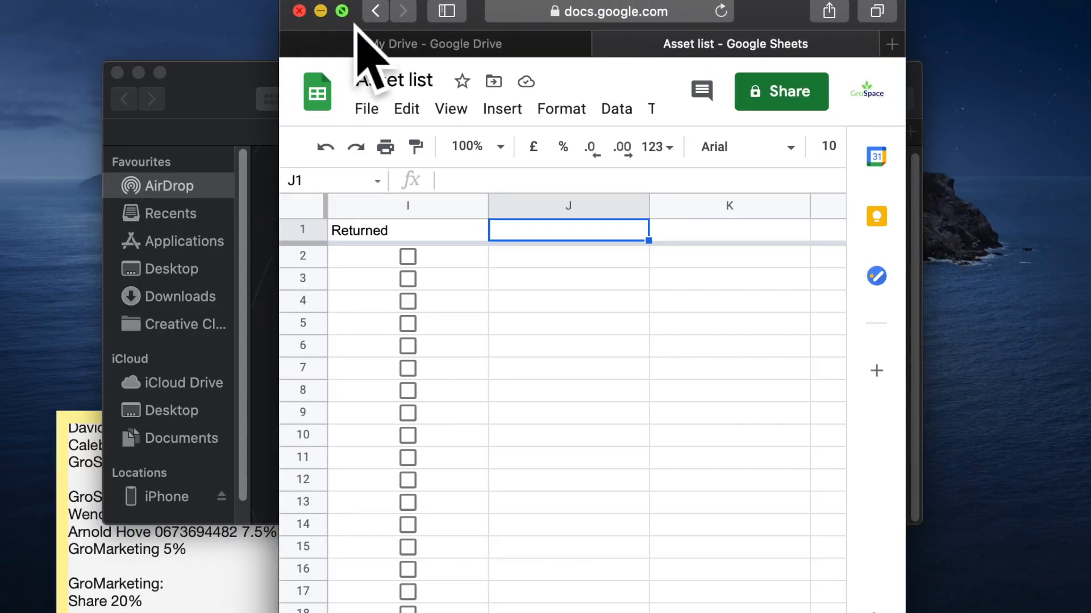
Enter 'Retured Date' as the J1 heading
left_click(341, 11)
scroll(575, 295, "left", 10)
scroll(574, 296, "right", 10)
scroll(574, 296, "left", 5)
scroll(574, 297, "left", 3)
scroll(575, 296, "right", 5)
type("R")
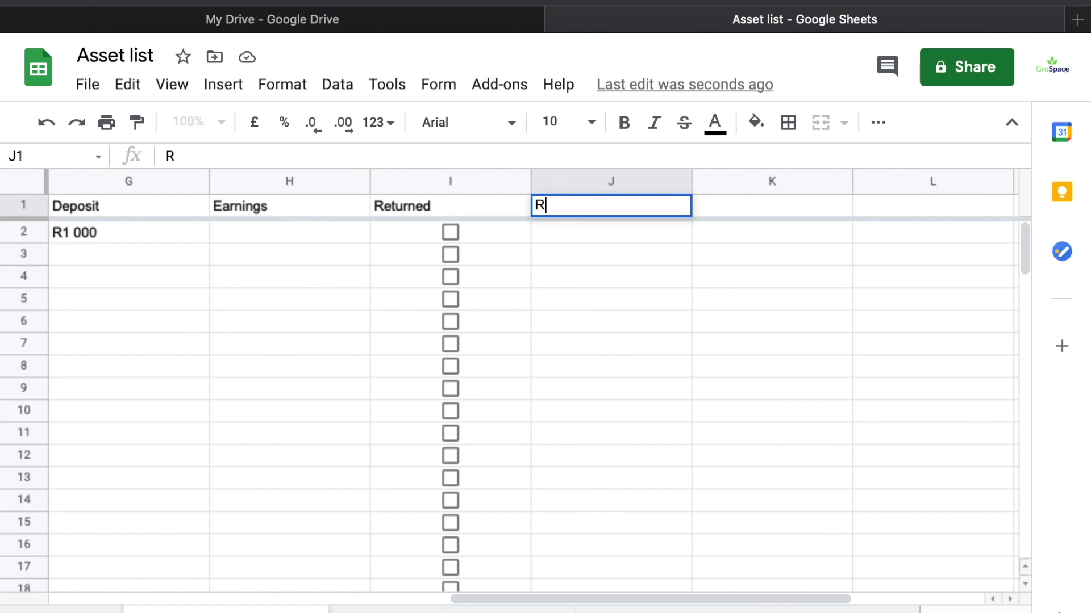
type("etured")
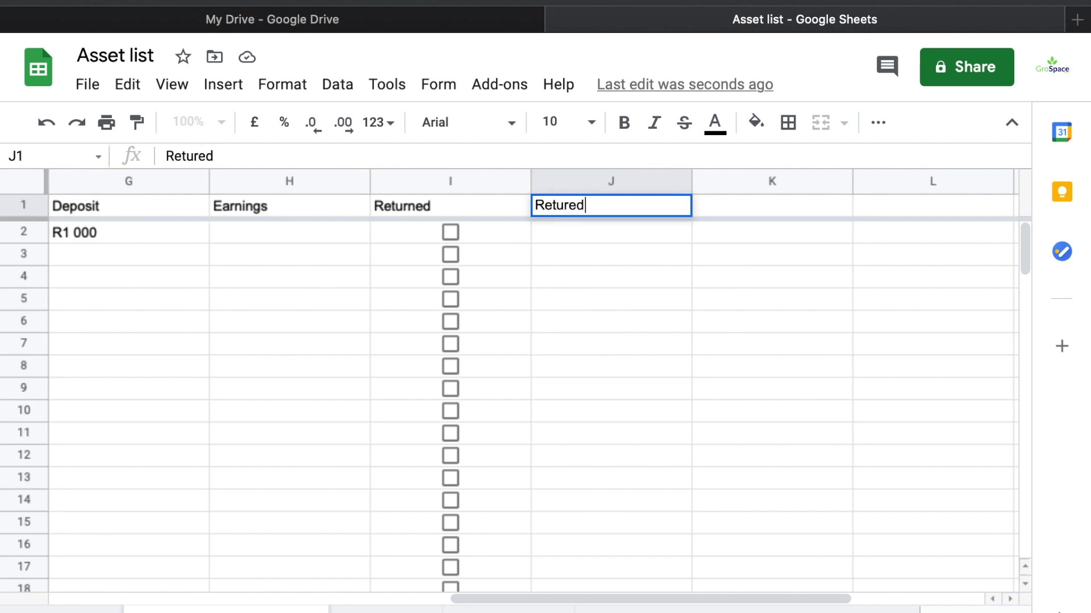
type(" Date + To")
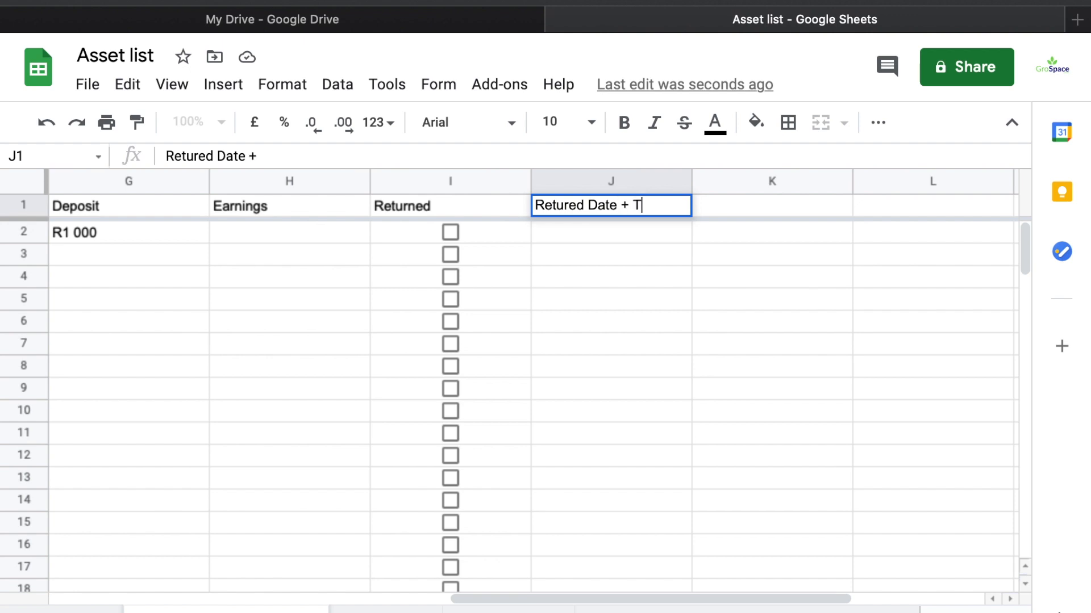
key("BackSpace")
key("BackSpace")
key("BackSpace")
key("BackSpace")
key("BackSpace")
key("Return")
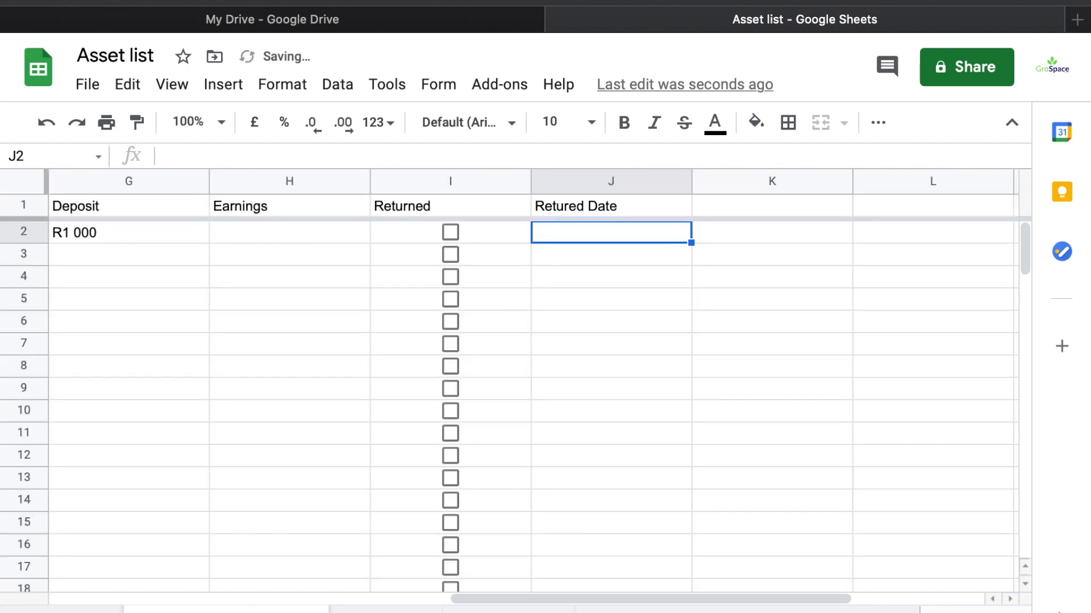
left_click(33, 206)
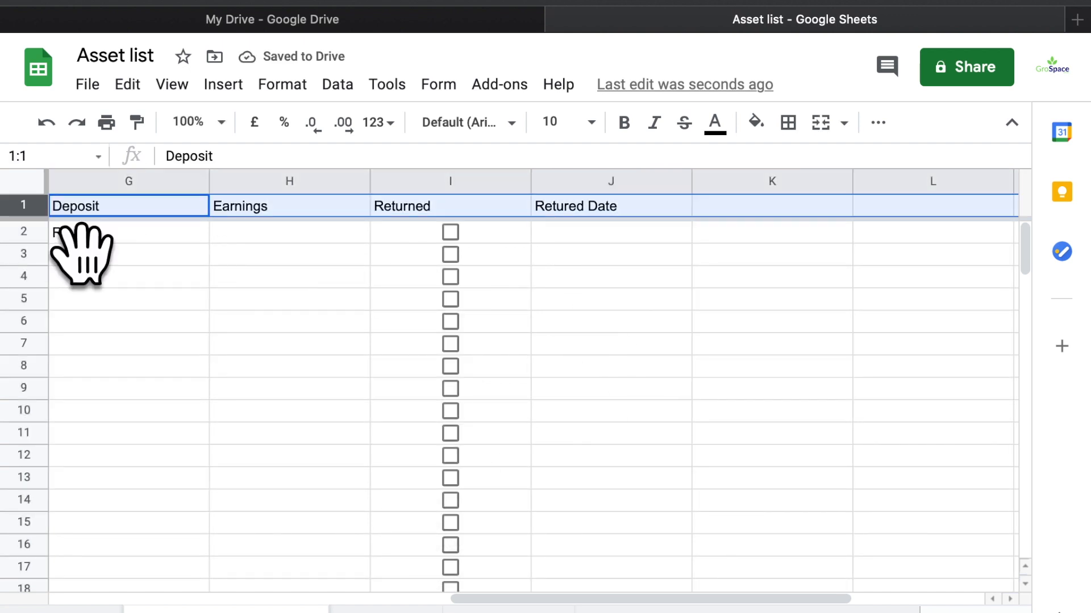
Make the header row bold and centre-aligned
key("ctrl+b")
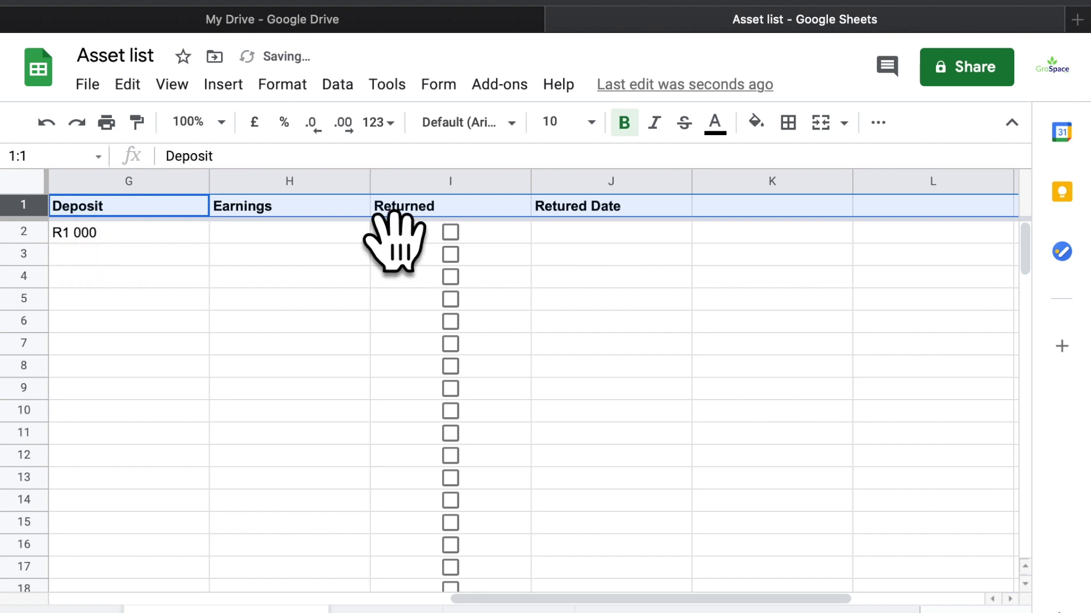
left_click(878, 122)
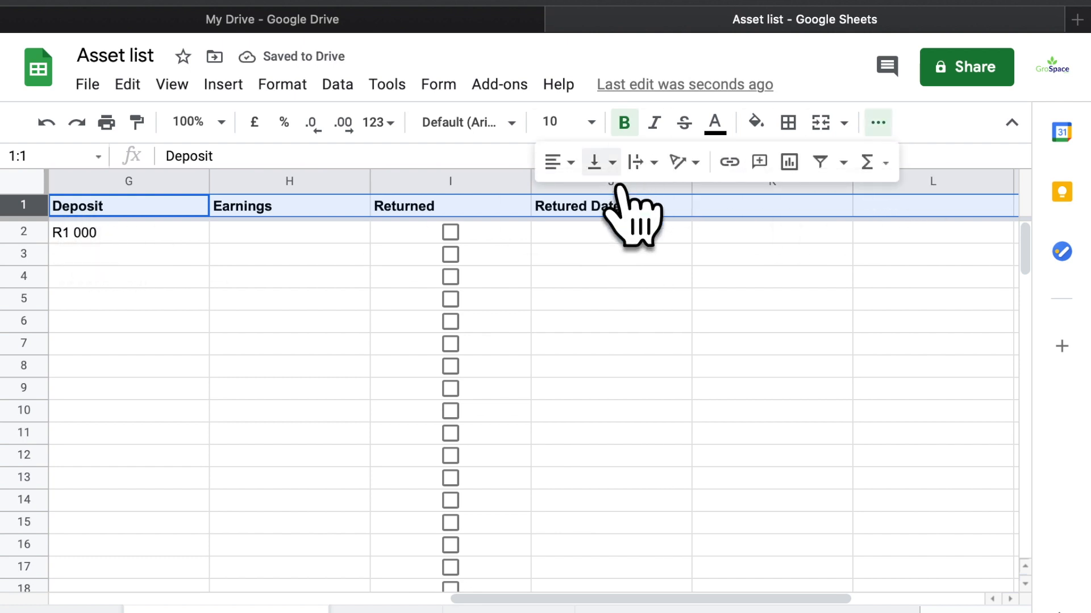
left_click(563, 162)
left_click(588, 194)
left_click(511, 301)
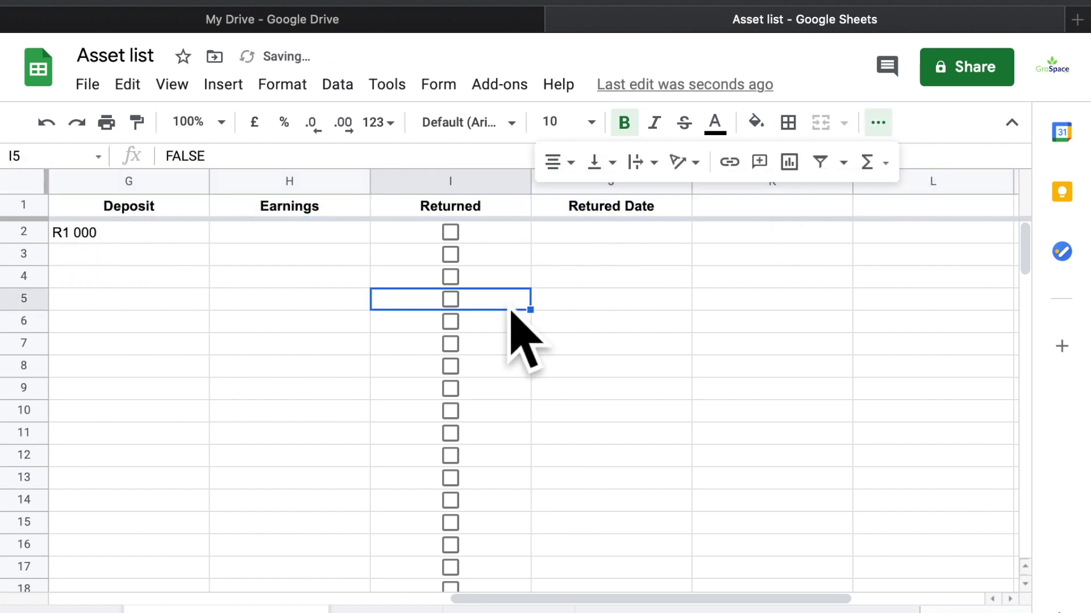
scroll(298, 380, "left", 10)
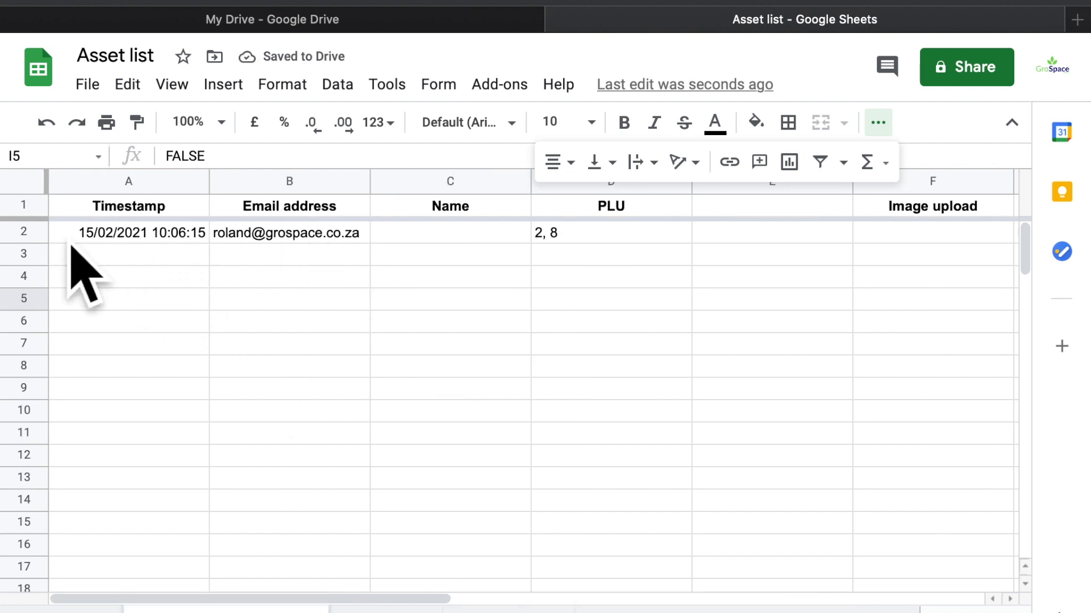
Delete the test response in row 2
left_click(24, 232)
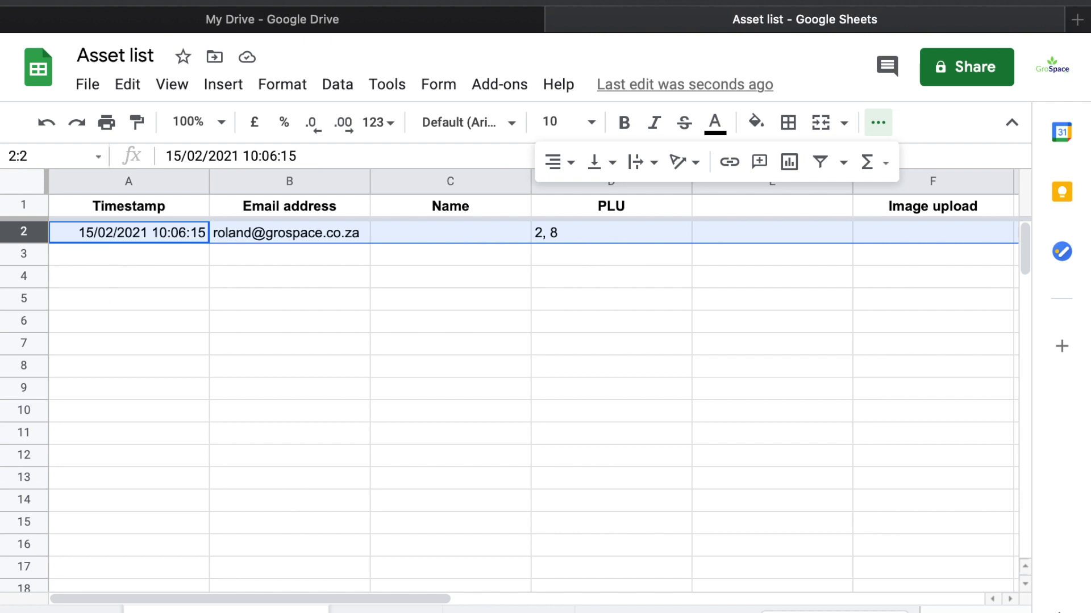
right_click(65, 245)
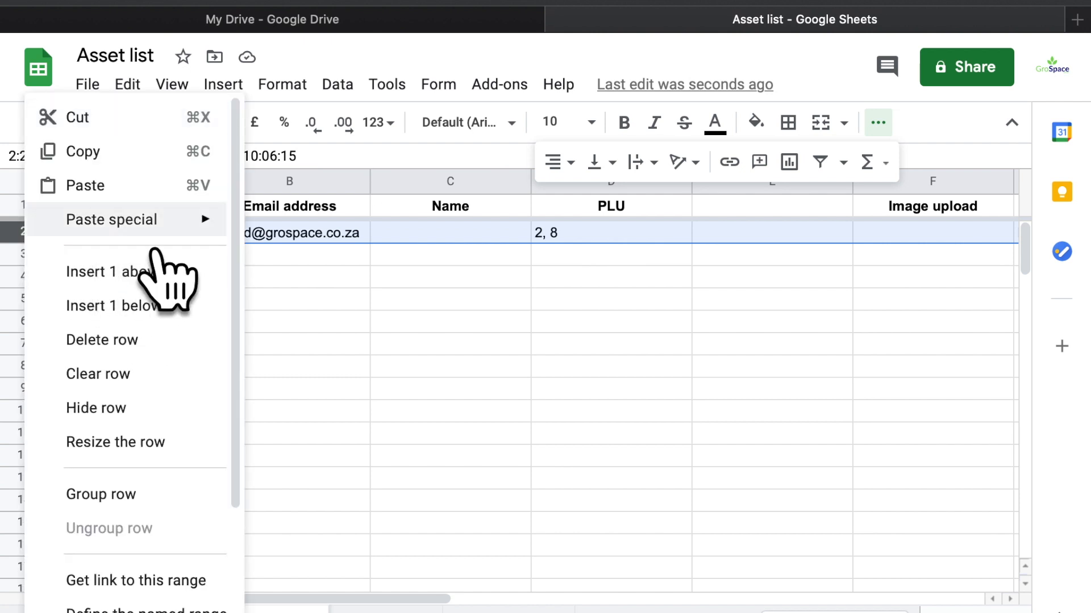
left_click(162, 344)
left_click(202, 323)
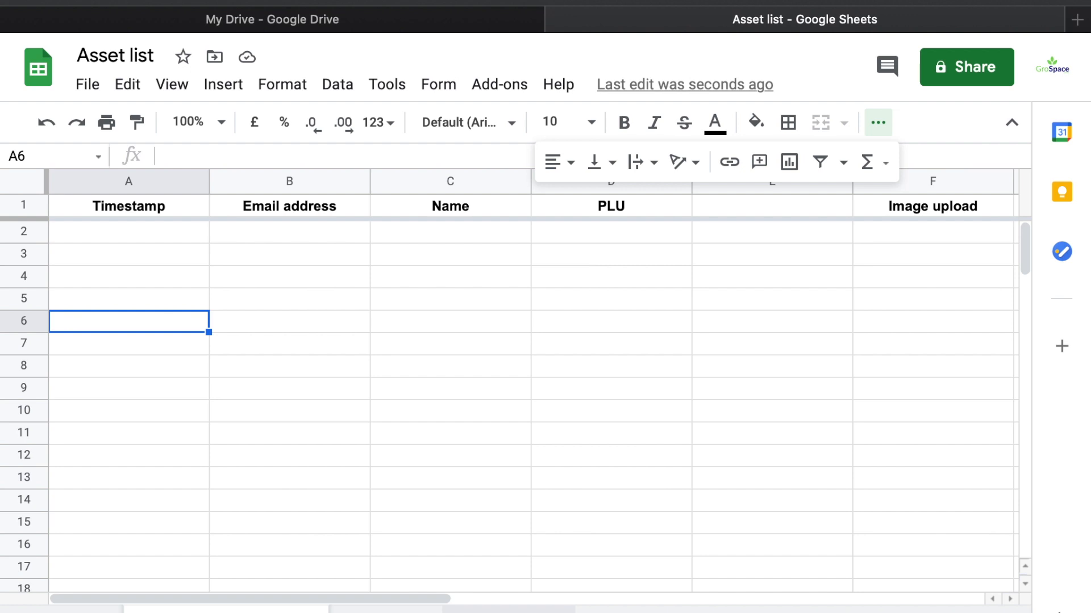
Paste row 2 into row 6 of the Name/PLU/Date Out sheet, then undo the paste
left_click(24, 231)
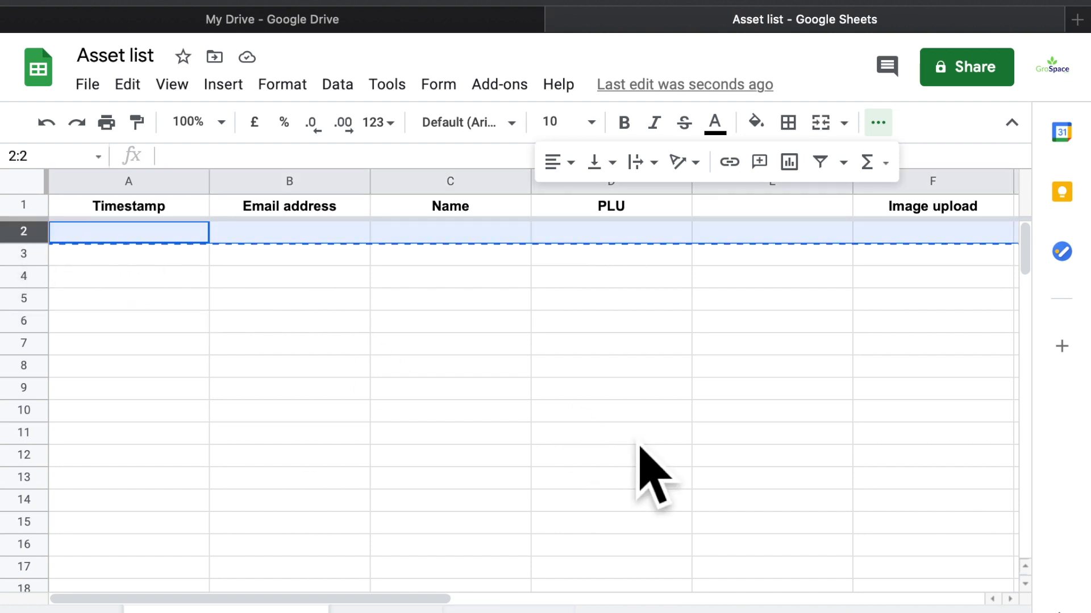
left_click(386, 609)
left_click(69, 301)
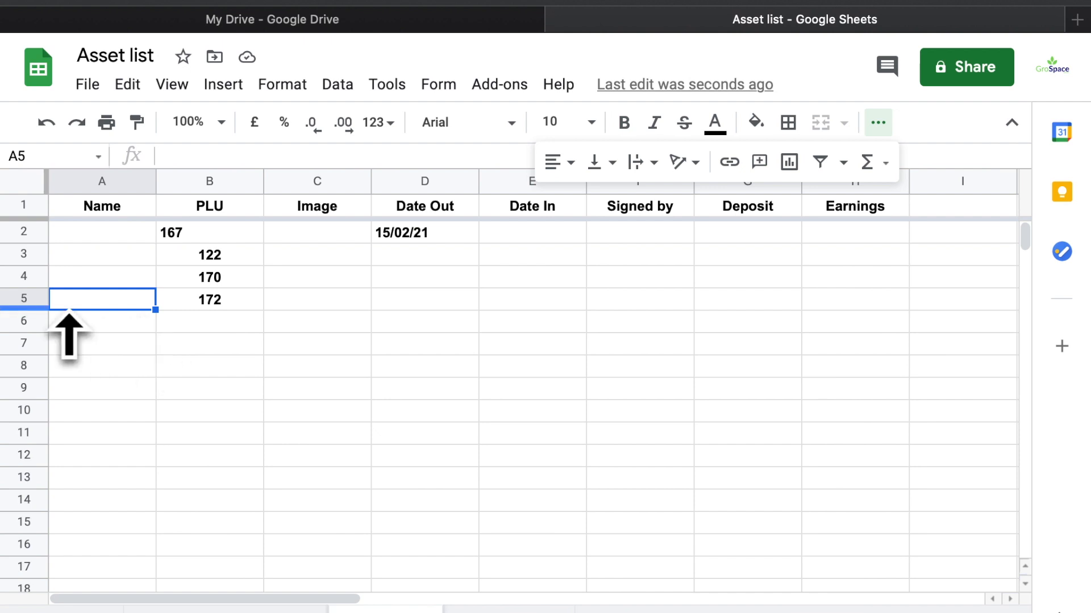
left_click(31, 319)
key("super+v")
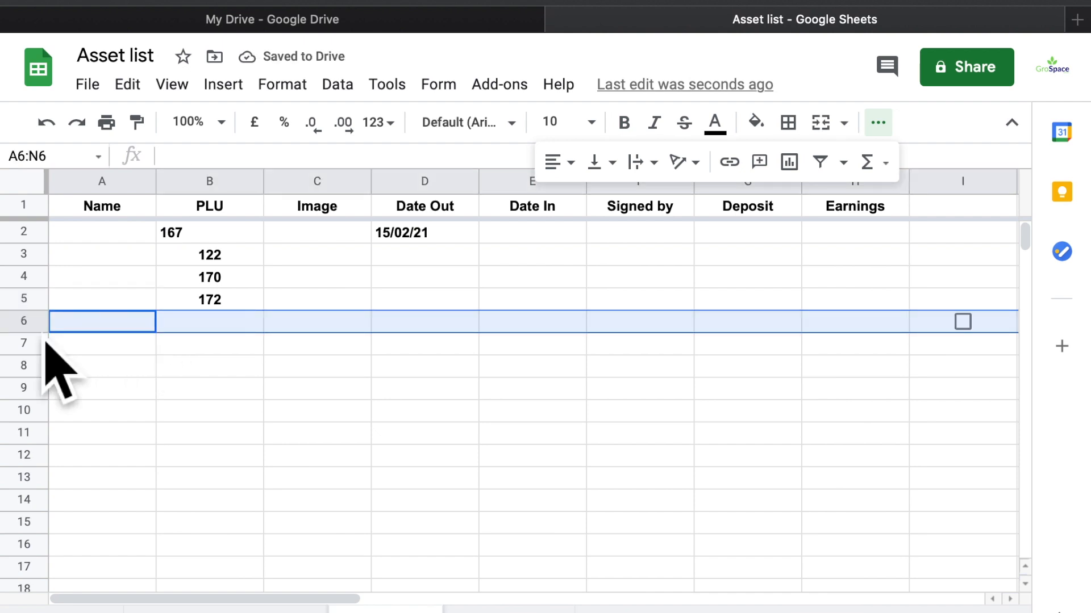
key("super+z")
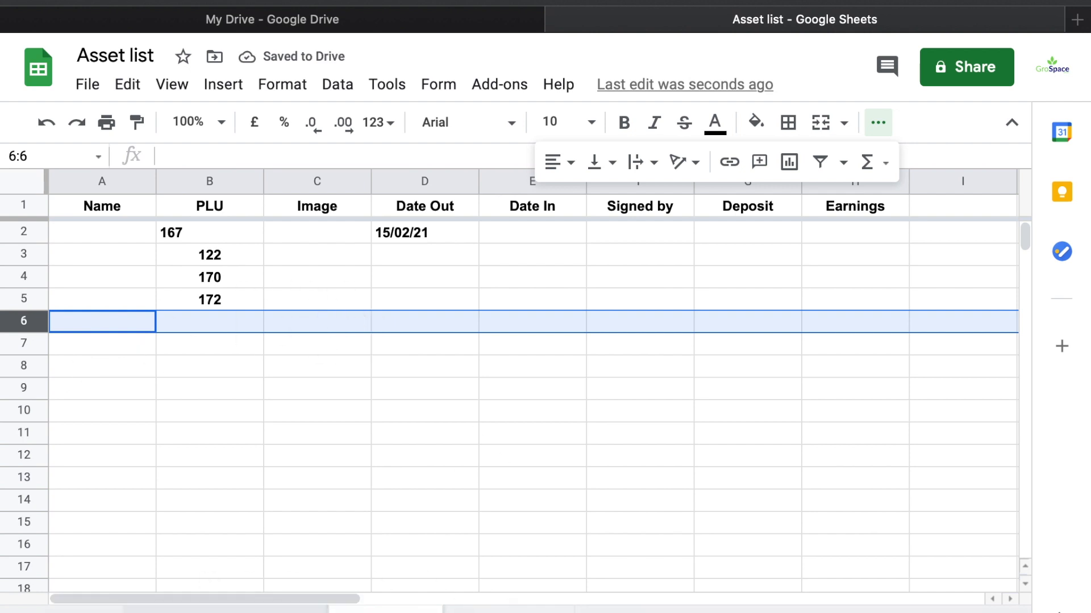
Open the ASSET CHECKIN CHECKOUT form from the My Drive file list
left_click(471, 19)
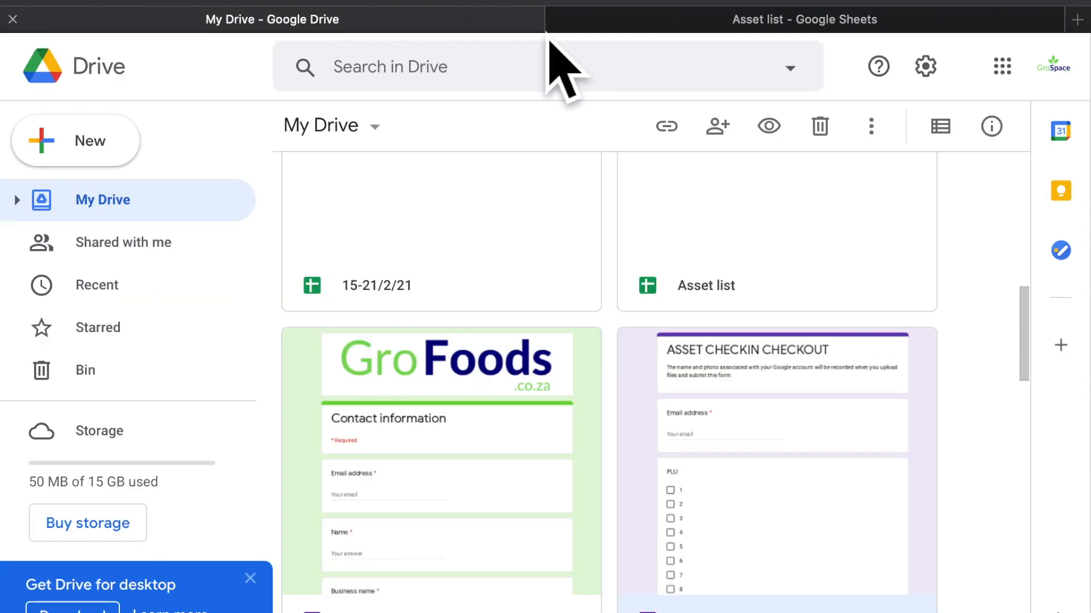
double_click(705, 446)
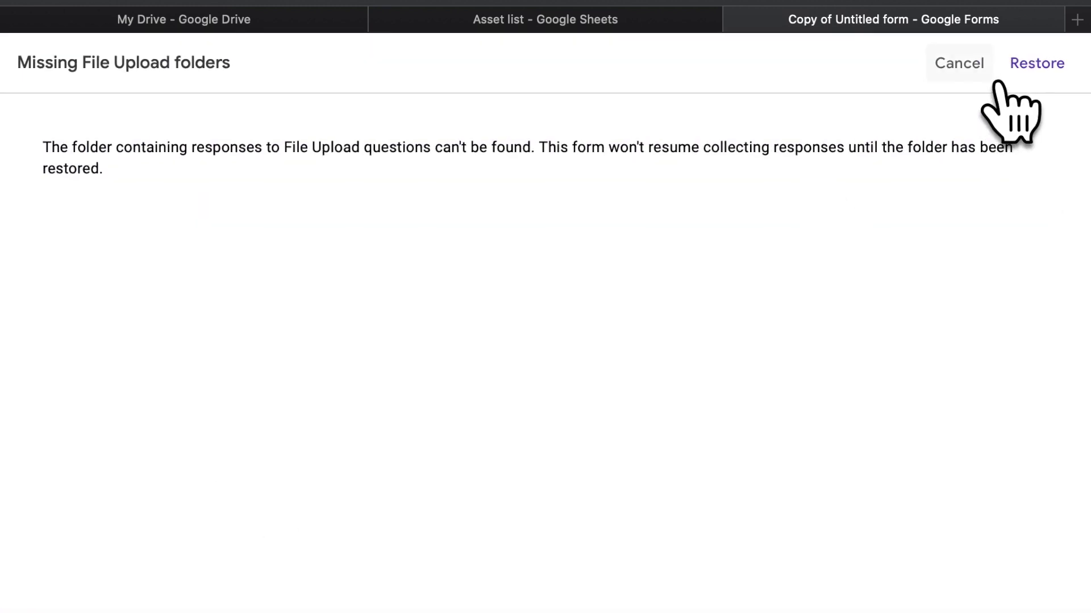
Cancel the Missing File Upload folders notice and select the ASSET CHECKIN CHECKOUT heading
left_click(993, 83)
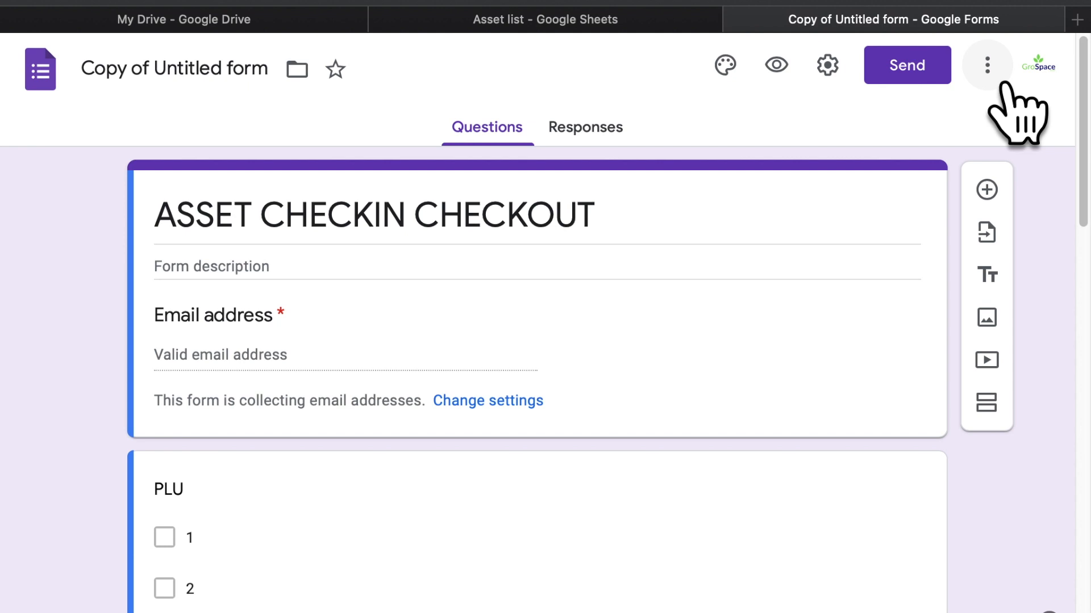
left_click(195, 82)
left_click(334, 250)
key("super+c")
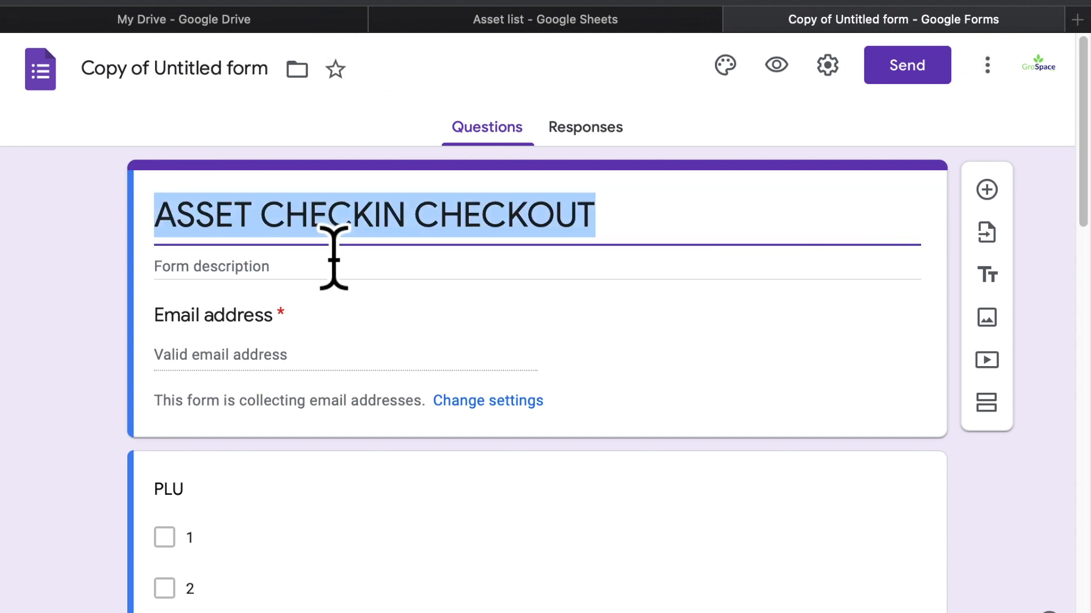
Replace the form file name 'Copy of Untitled form' with the pasted heading 'ASSET CHECKIN CHECKOUT'
left_click(151, 92)
key("super+a")
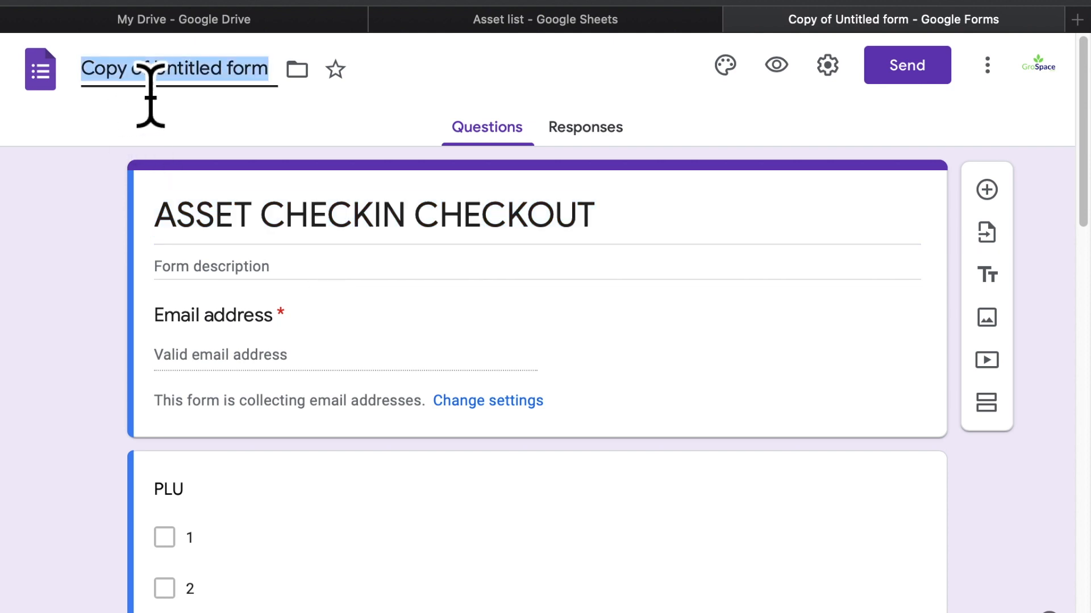
key("super+v")
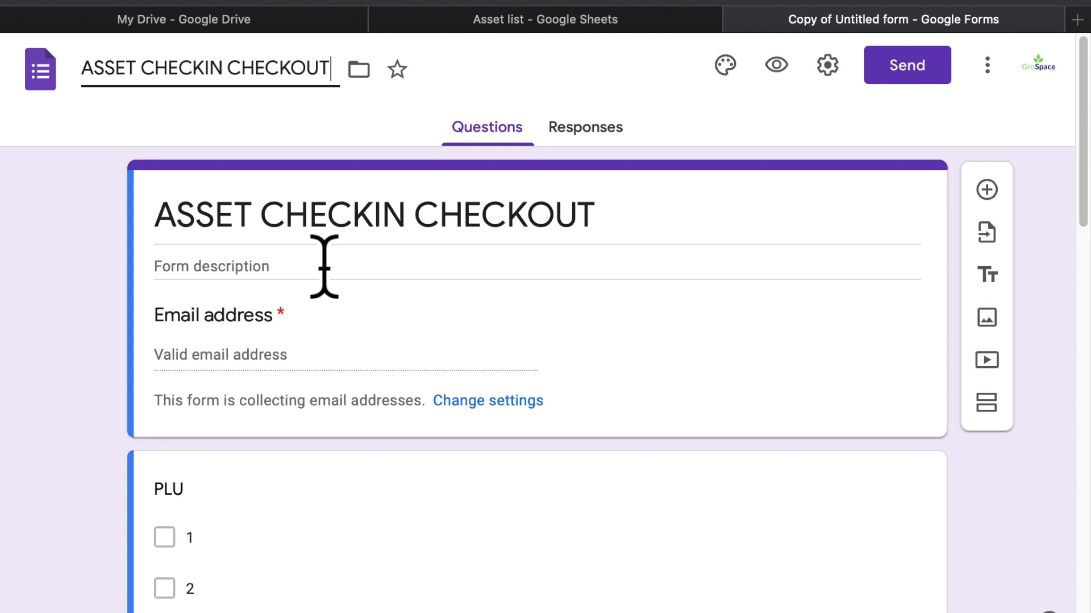
Add Option 11 and Option 12 to the PLU question, dismissing the missing upload folders warning
scroll(324, 267, "down", 10)
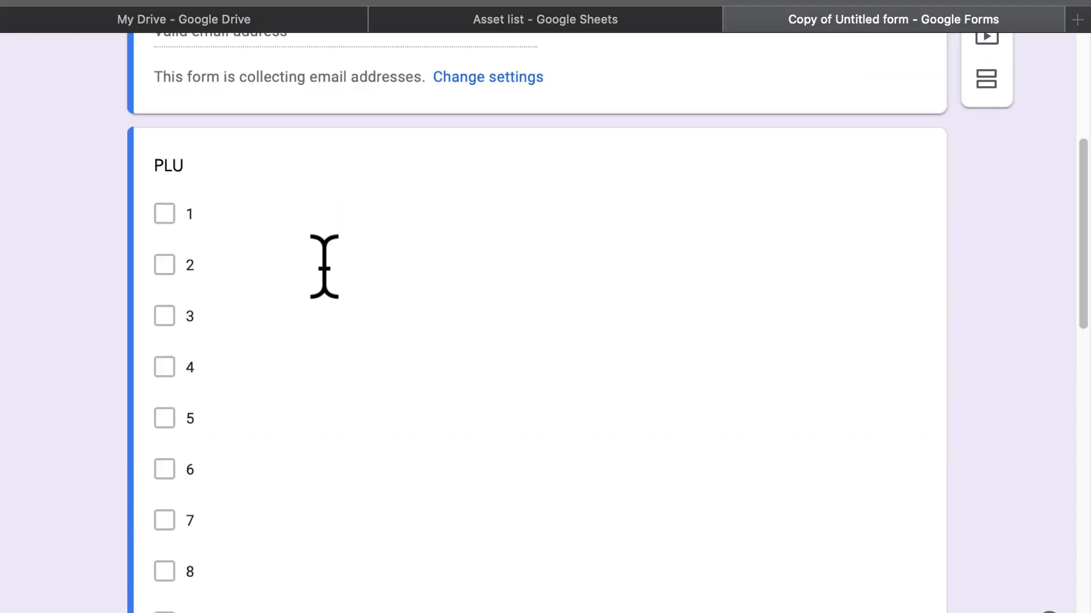
scroll(301, 528, "up", 7)
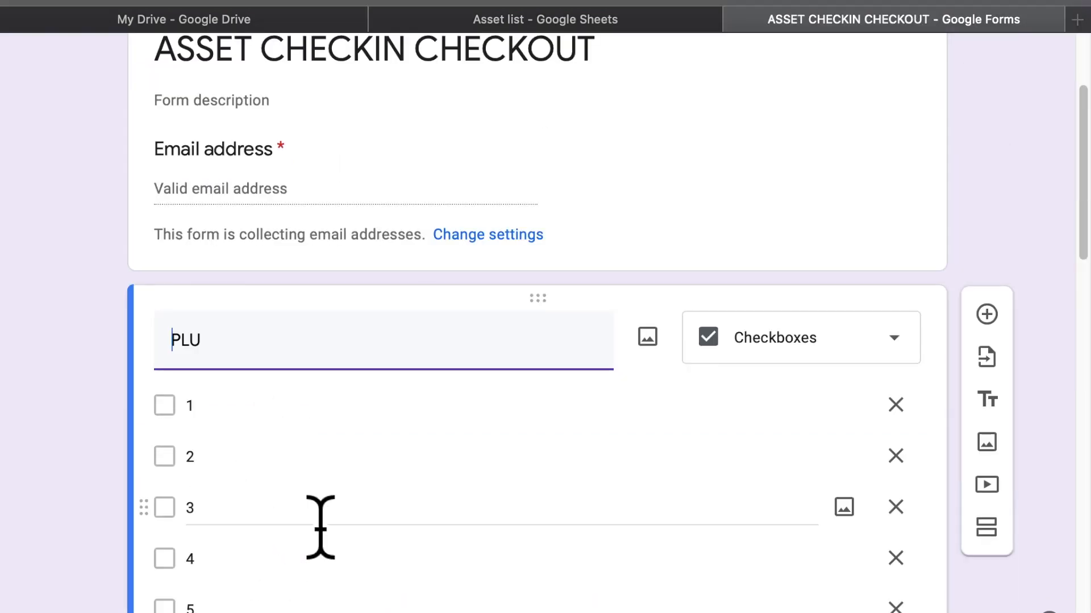
scroll(280, 414, "down", 6)
scroll(216, 568, "down", 3)
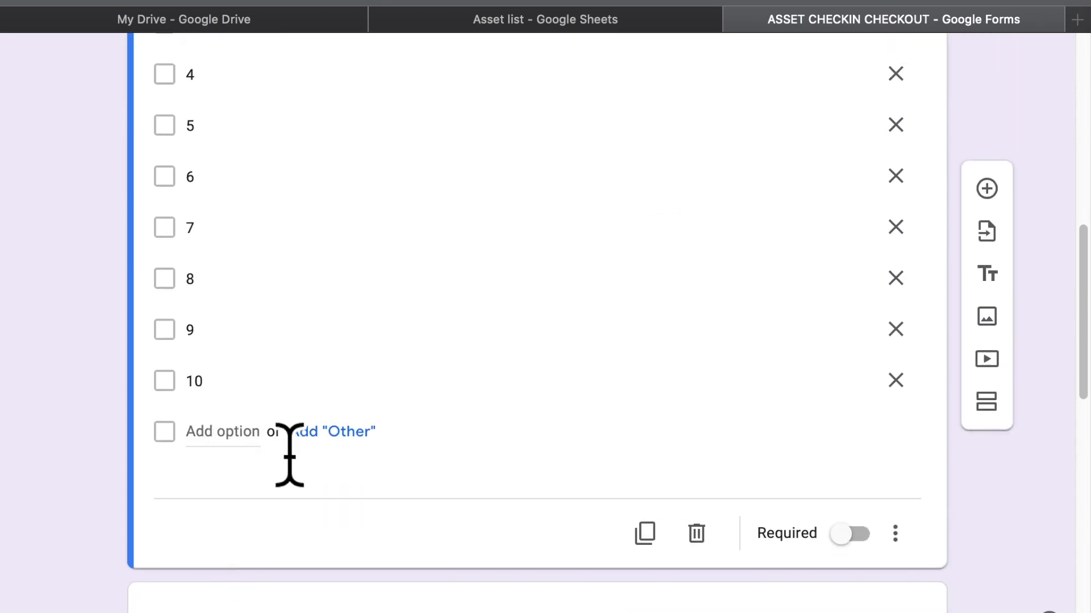
left_click(894, 532)
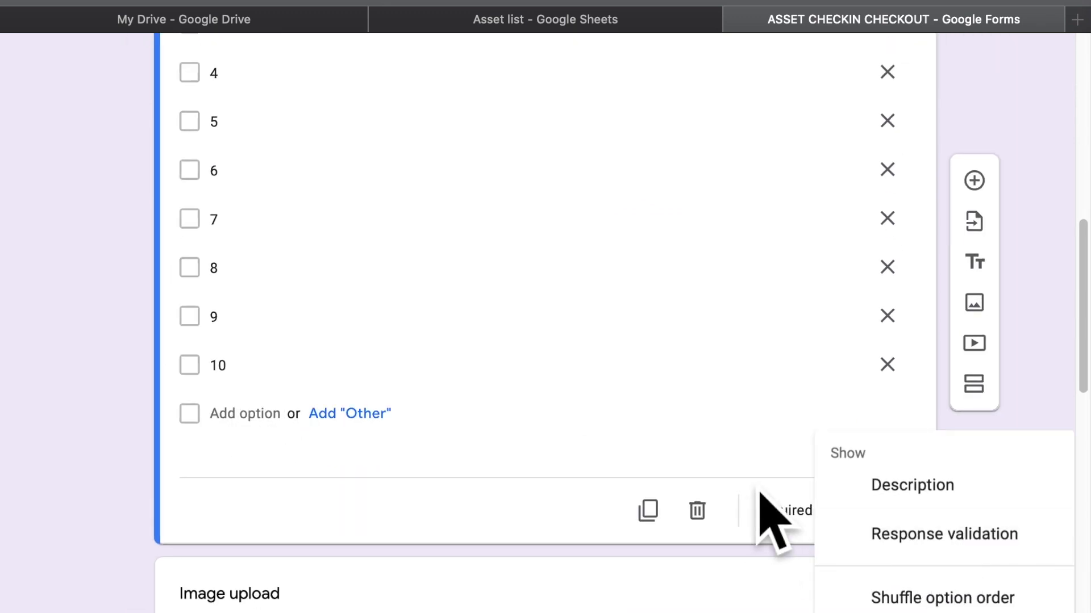
left_click(704, 411)
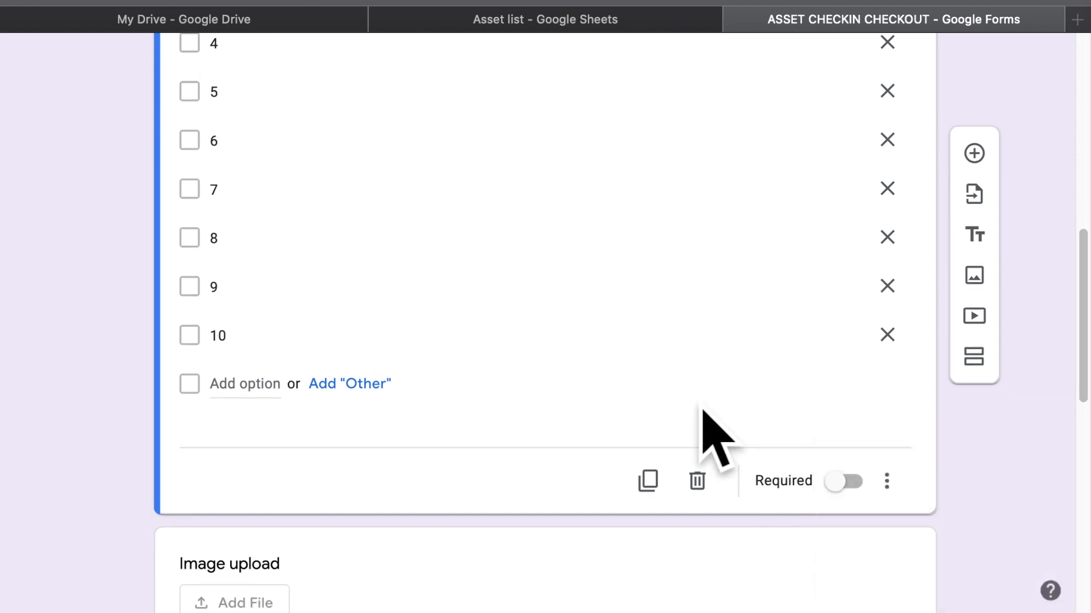
left_click(259, 416)
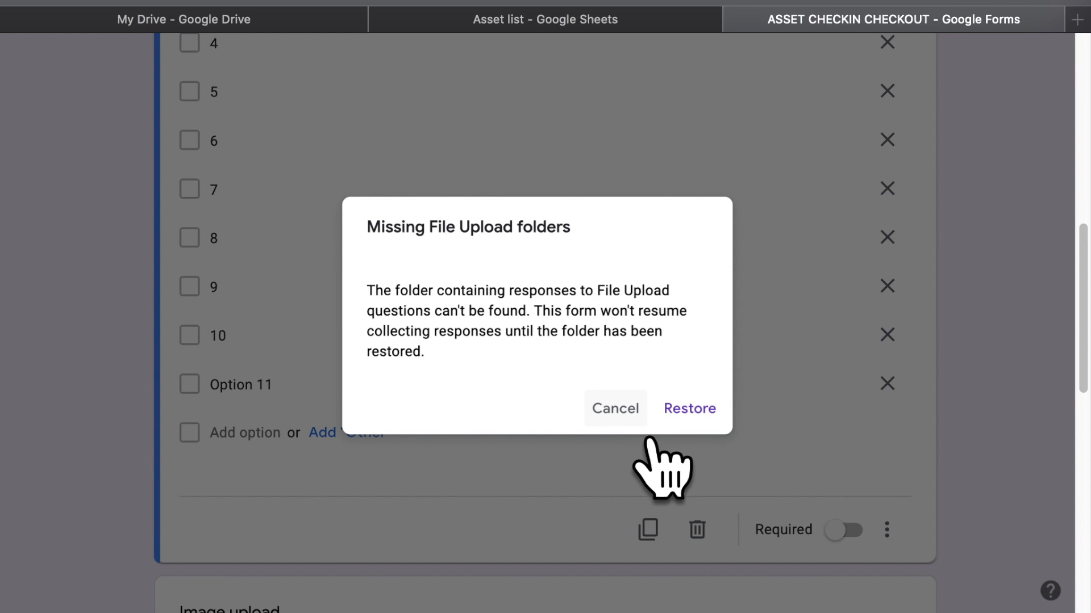
left_click(625, 417)
left_click(511, 434)
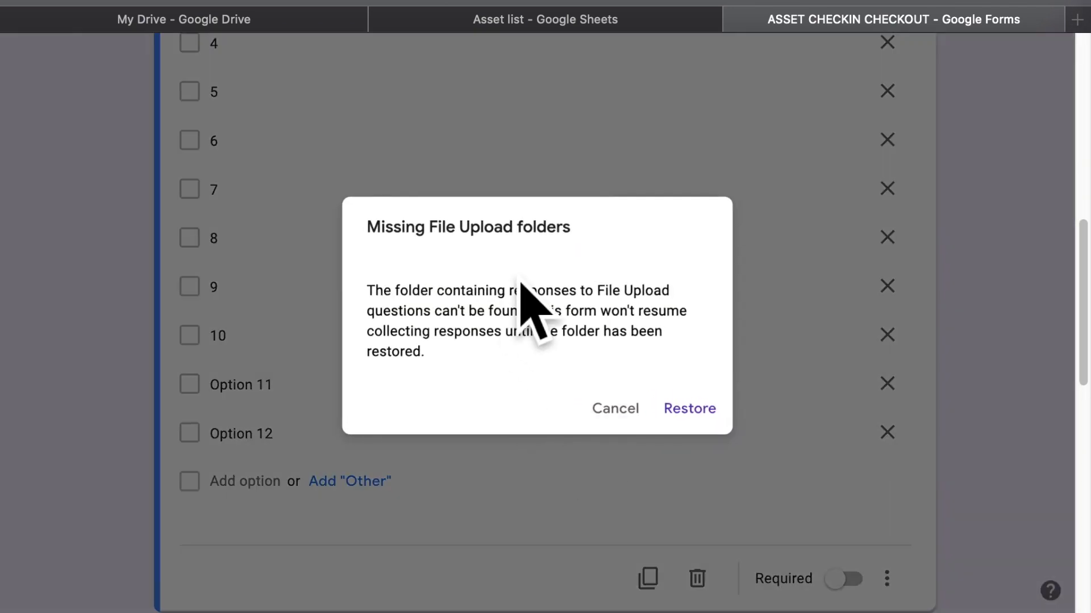
left_click(613, 404)
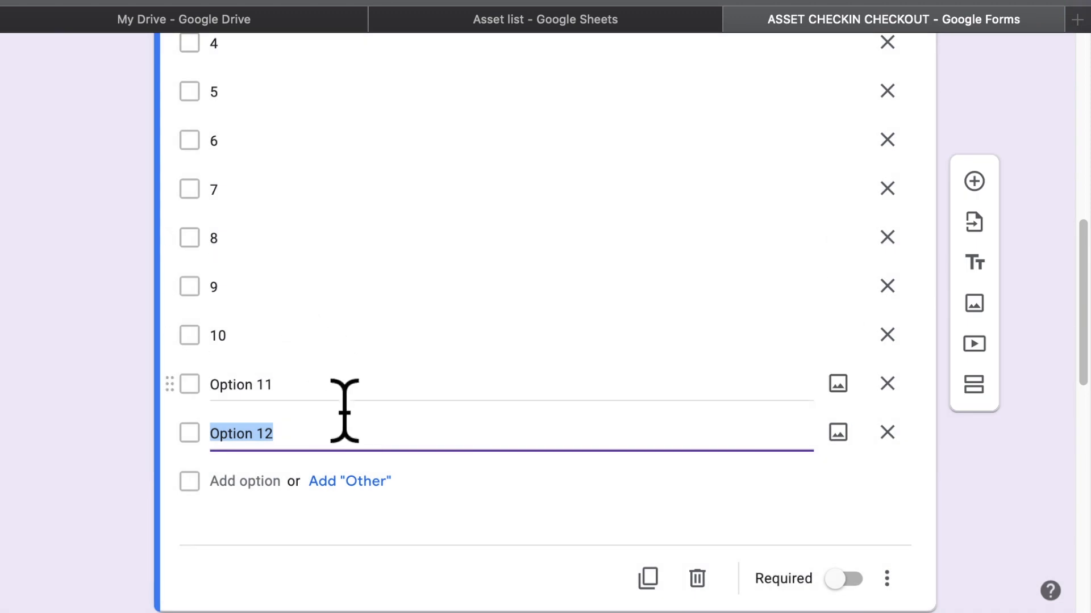
Duplicate the PLU question and delete options 1–11 from the copy, leaving only Option 12
scroll(319, 450, "up", 10)
scroll(318, 450, "down", 10)
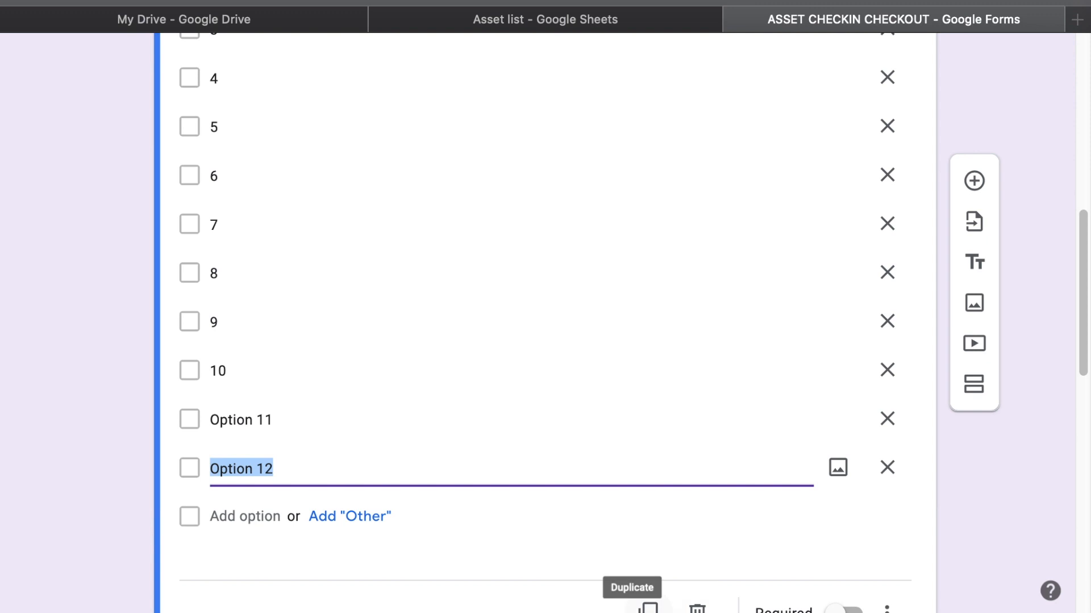
left_click(647, 608)
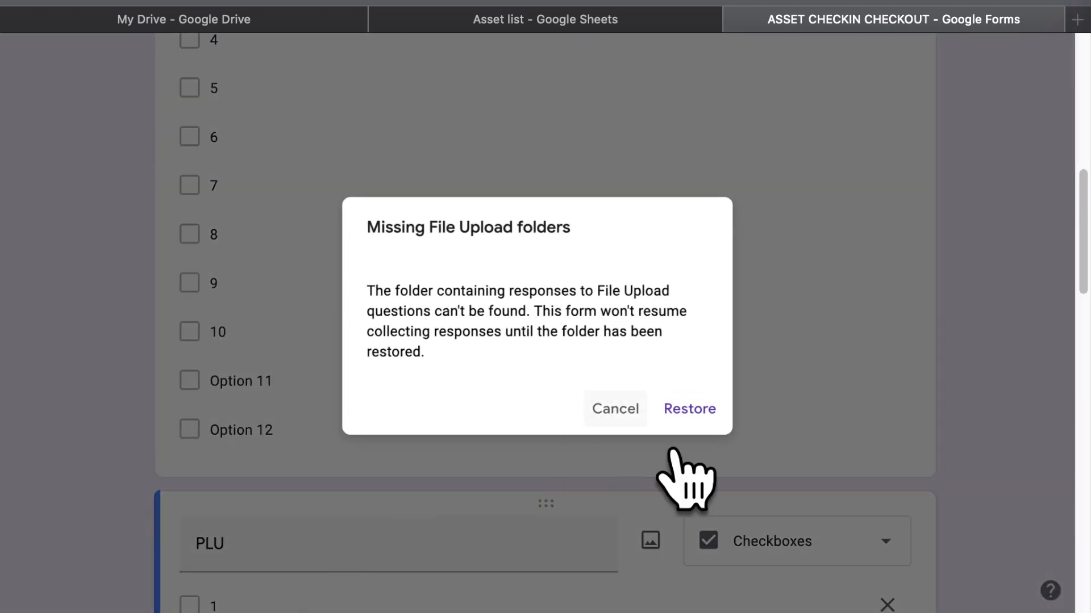
left_click(621, 412)
scroll(401, 471, "down", 4)
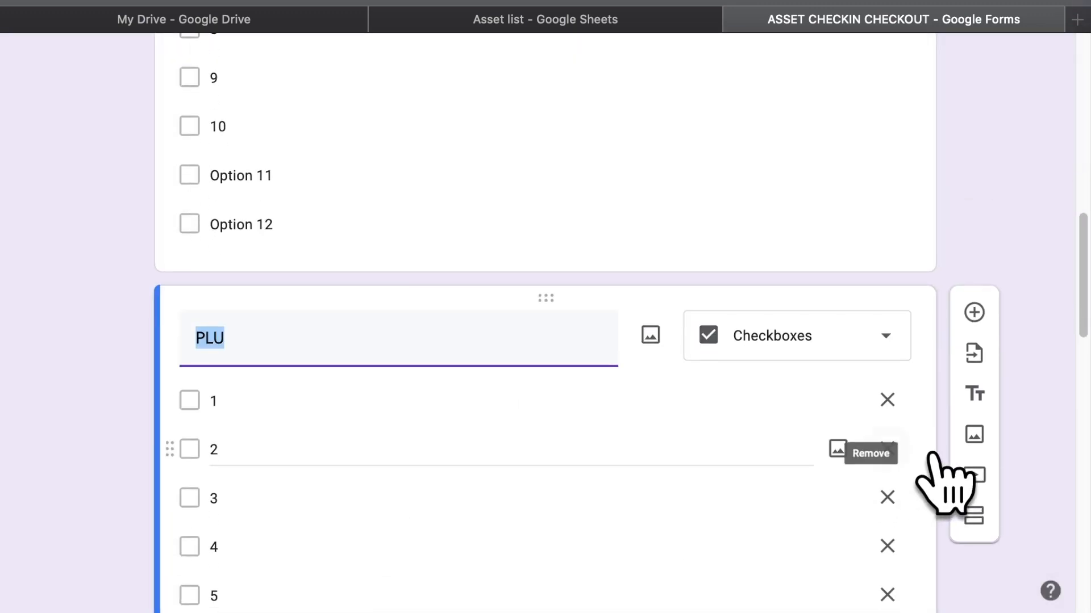
left_click(887, 400)
triple_click(887, 400)
double_click(887, 400)
double_click(887, 399)
triple_click(887, 400)
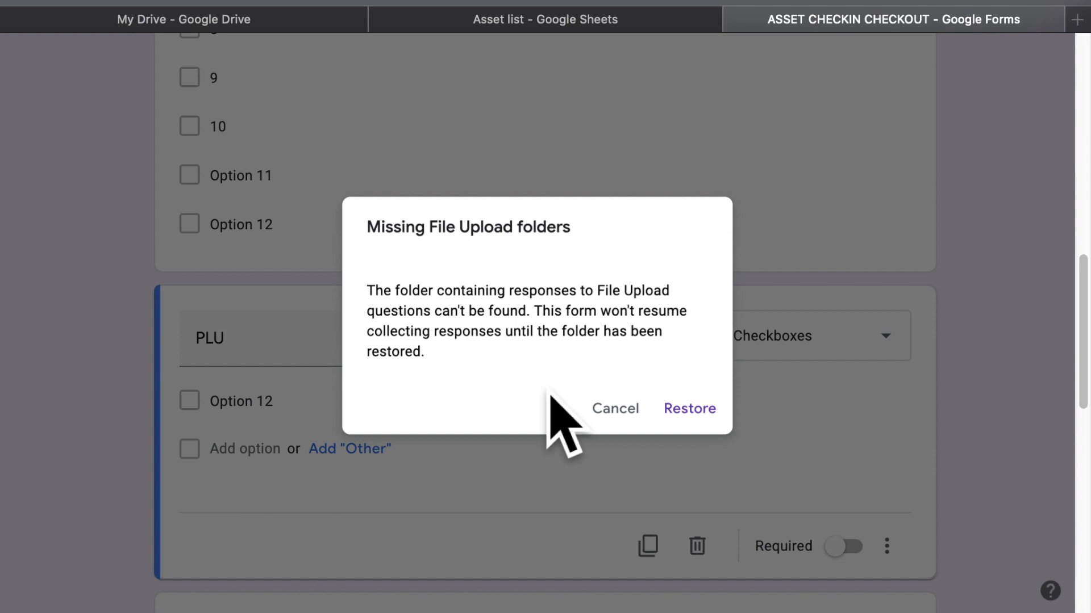
Undo the last change in the Asset list spreadsheet and return to the form editor
left_click(647, 28)
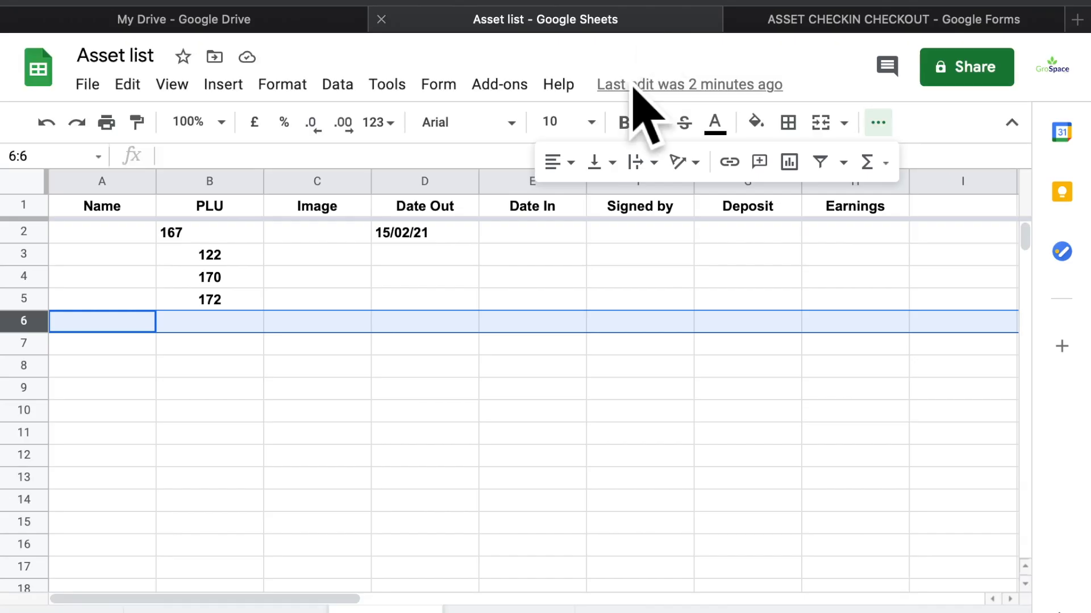
key("super+z")
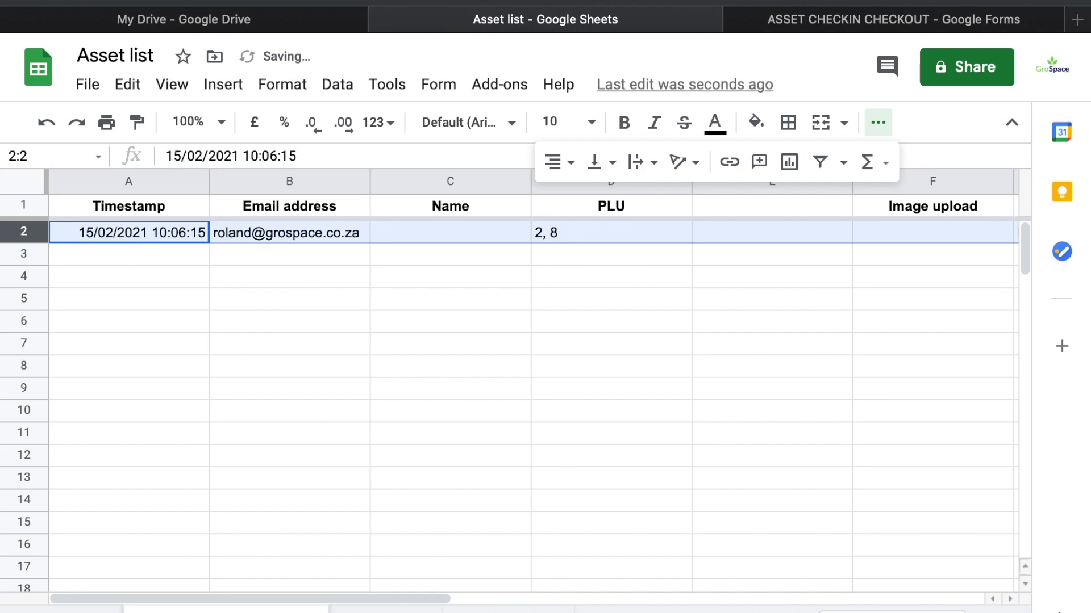
left_click(839, 23)
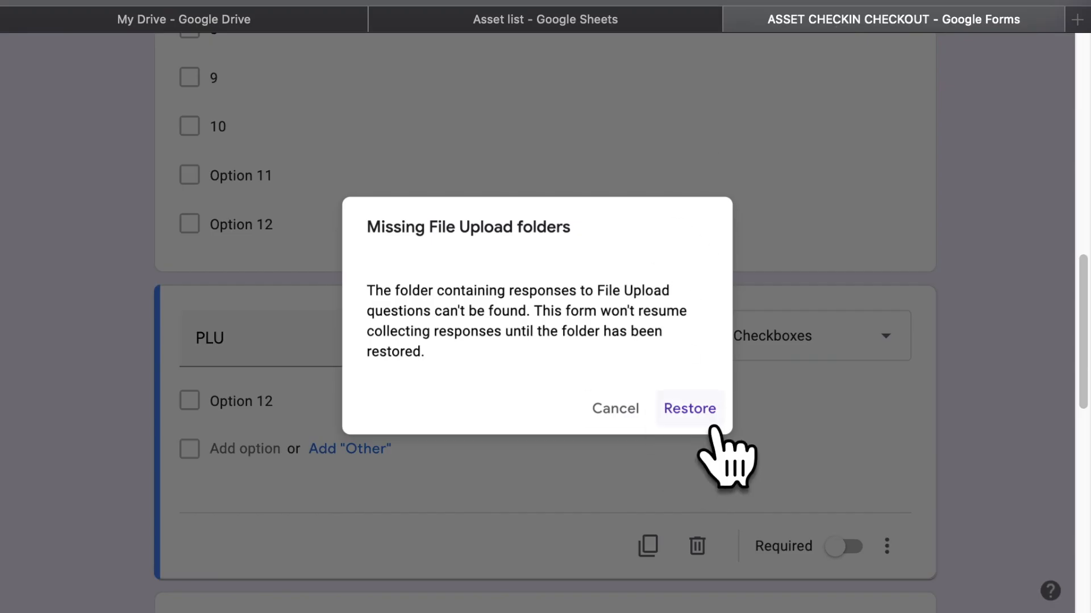
Restore the missing upload folders and fill the copied question with suggested options 2–5
left_click(703, 410)
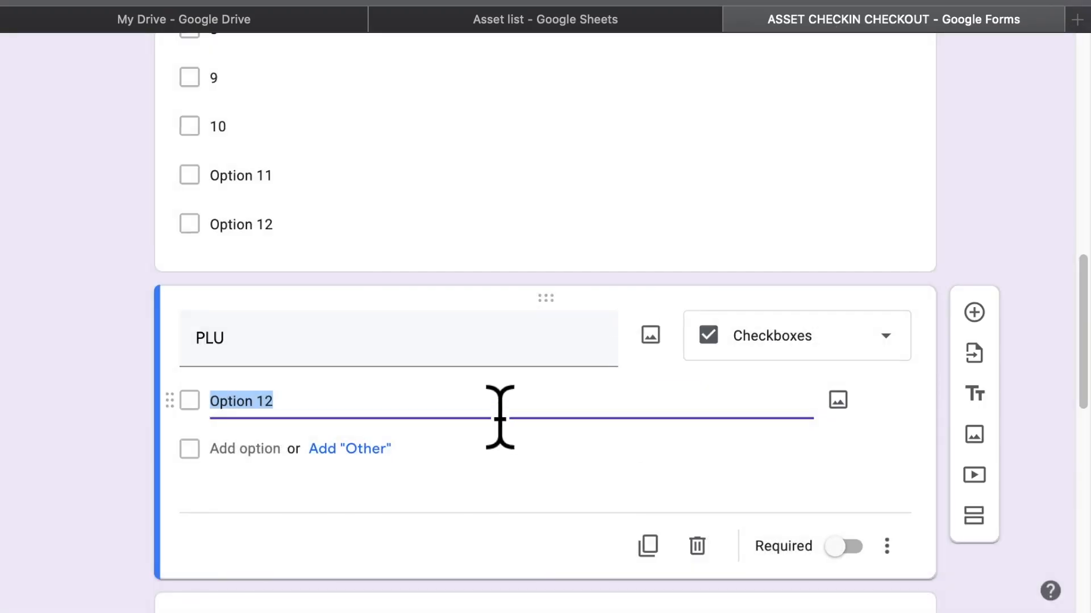
type("1")
key("Return")
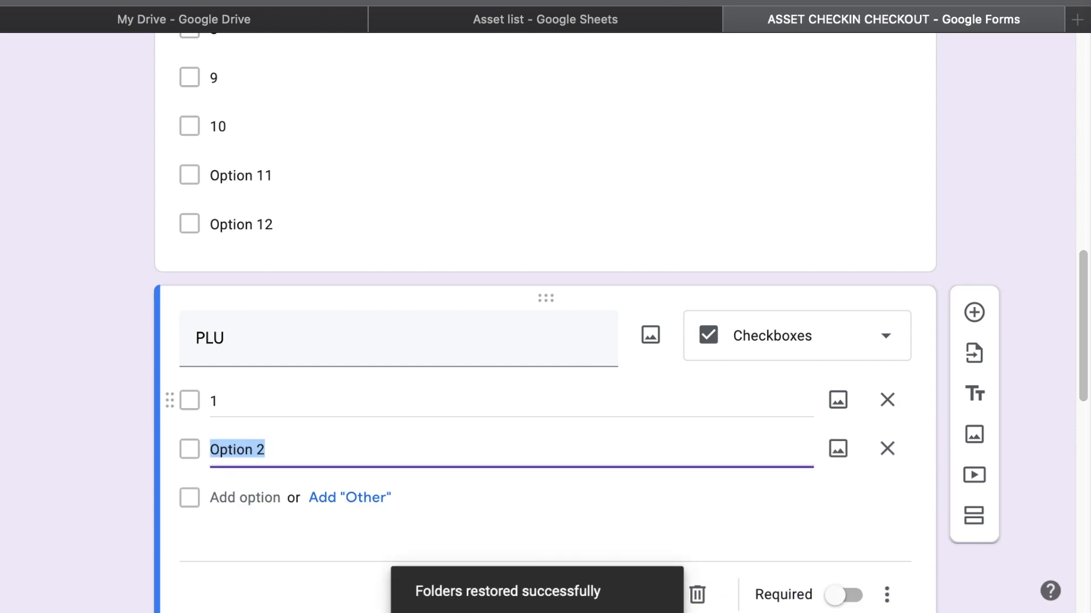
type("2")
key("Return")
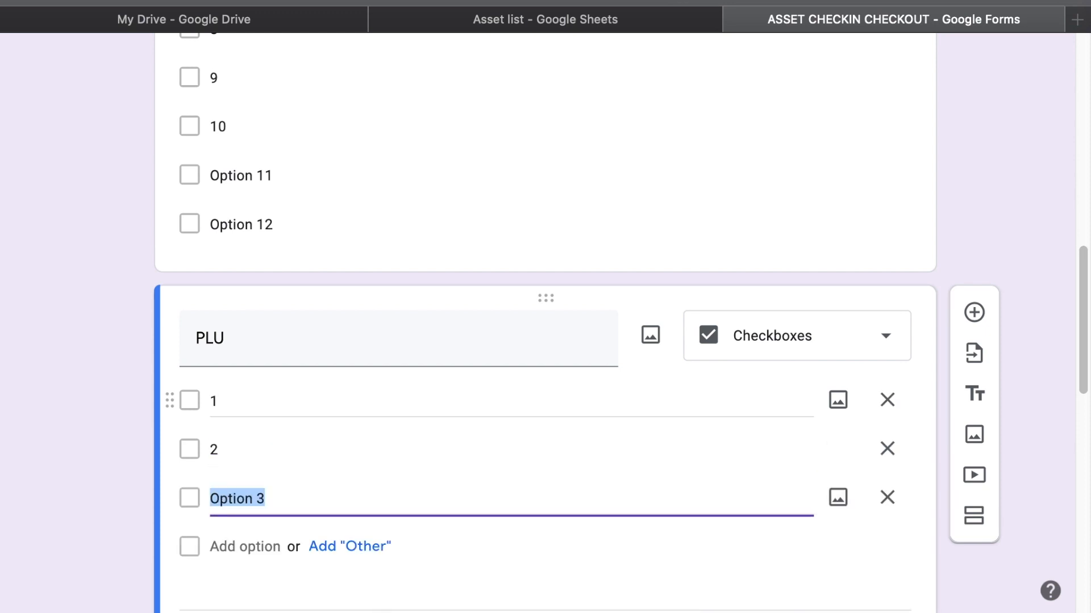
key("super+z")
key("super+z")
key("super+z")
key("super+z")
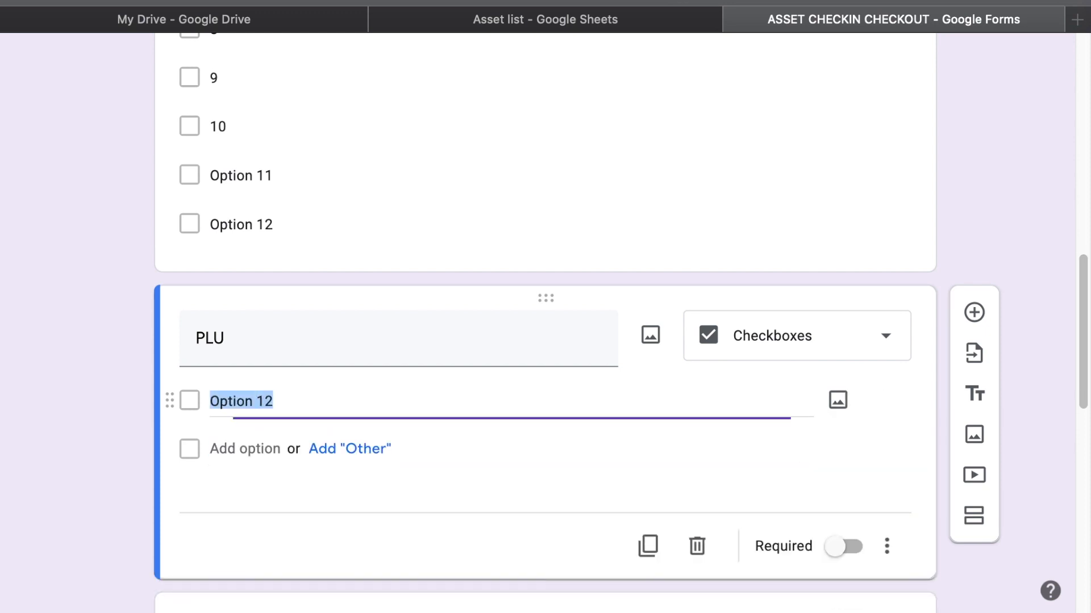
type("1")
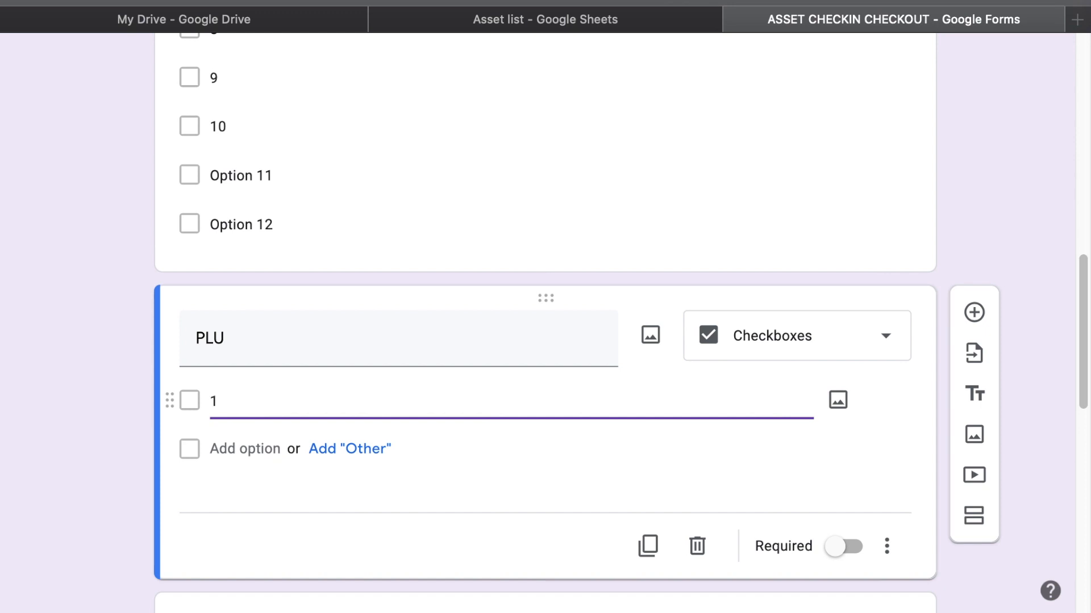
key("BackSpace")
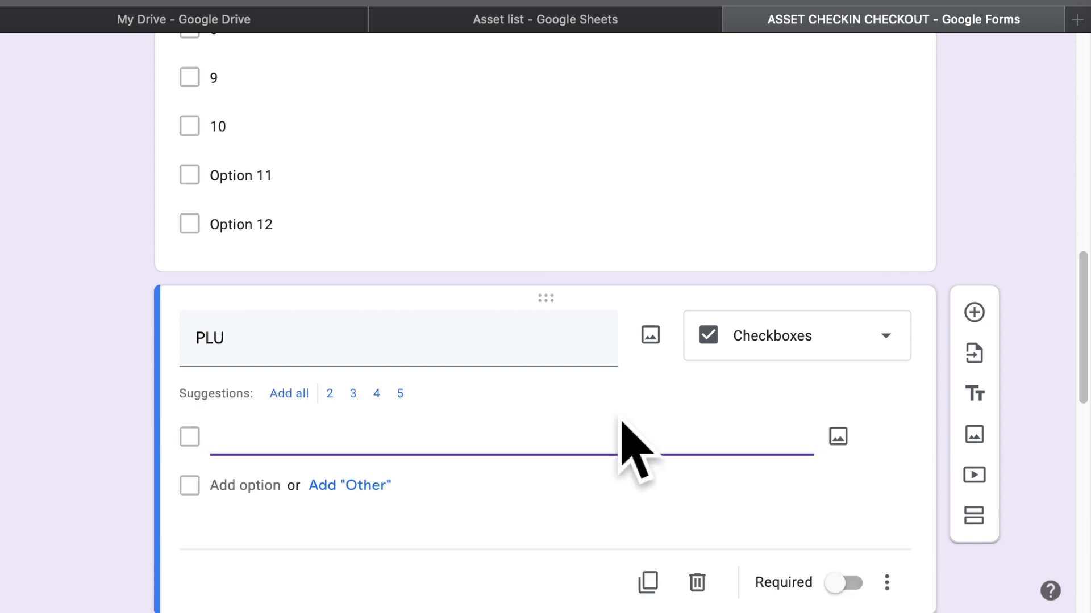
left_click(341, 418)
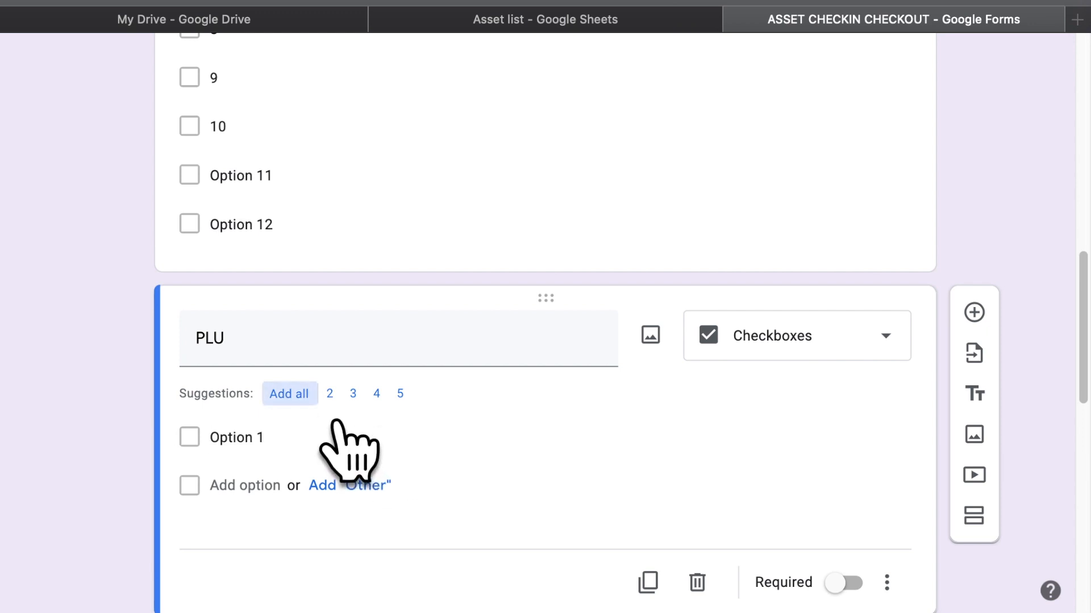
left_click(339, 421)
Add default options after option 5 and below Option 1, running up to Option 13
scroll(401, 460, "down", 3)
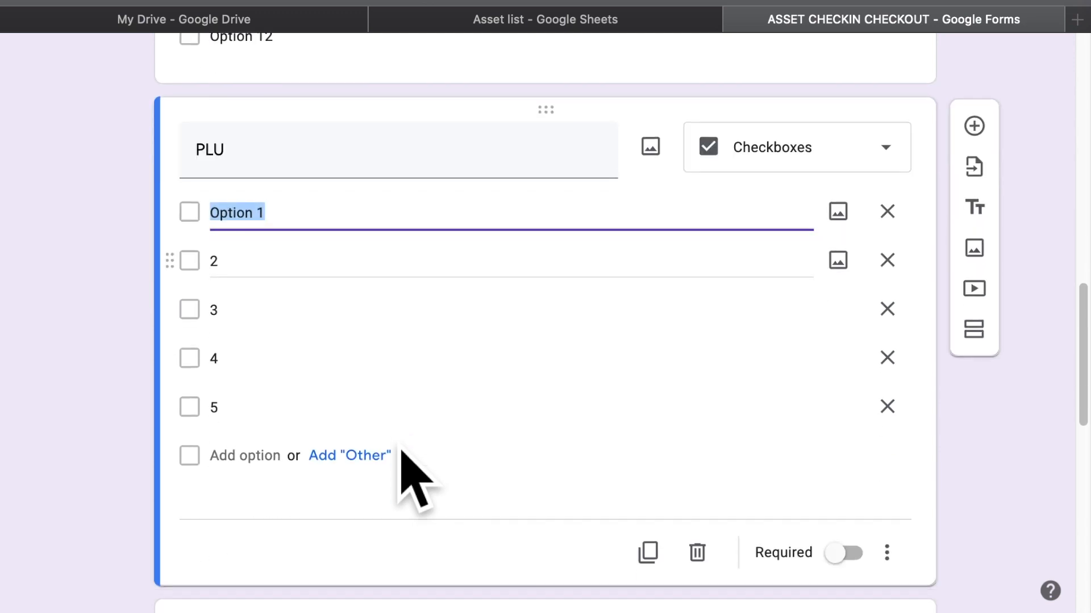
left_click(371, 410)
key("Right")
key("Return")
key("Return")
key("Return")
key("Return")
key("Return")
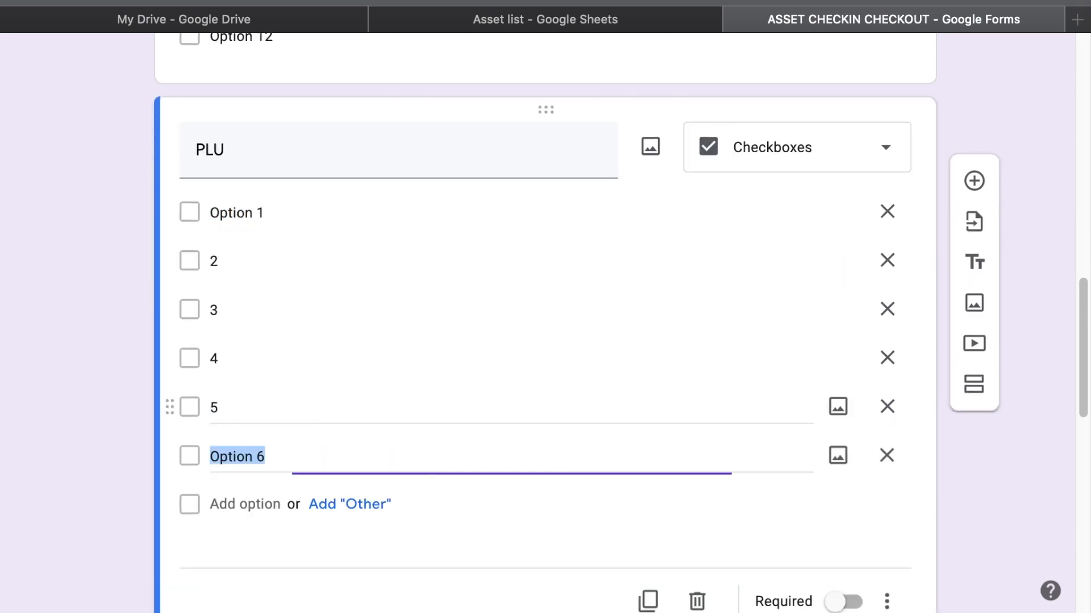
key("Return")
key("Return")
key("Return")
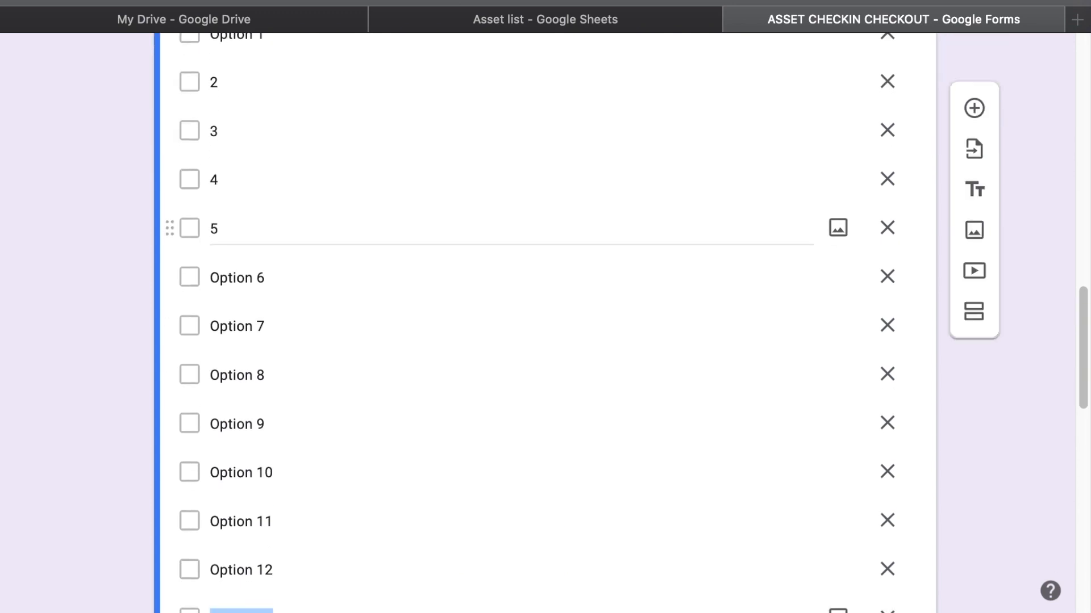
scroll(205, 244, "up", 5)
left_click(255, 208)
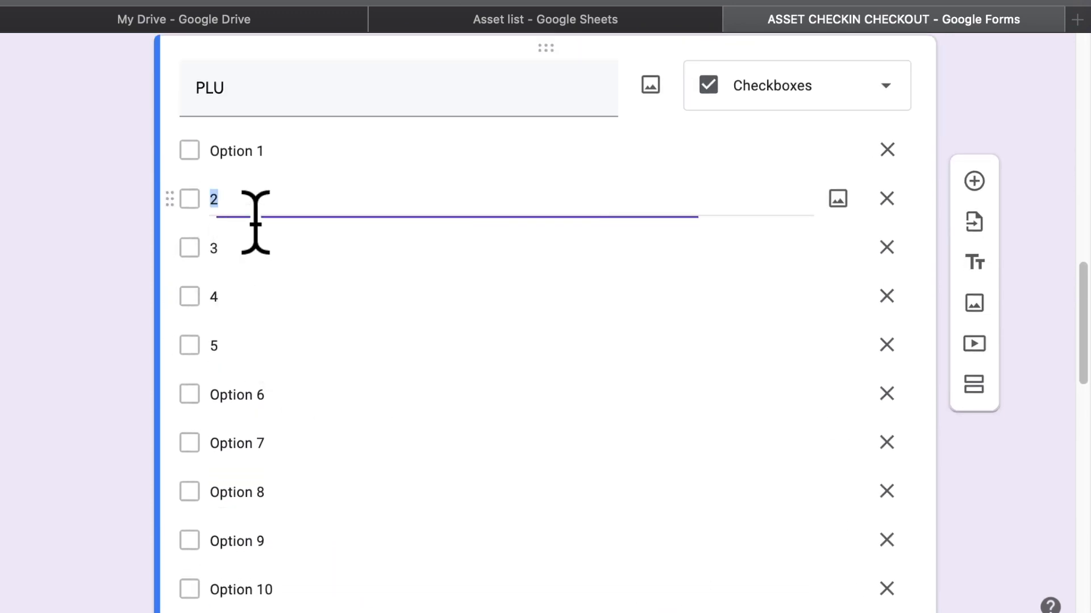
left_click(287, 181)
key("Return")
key("Return")
key("Return")
key("Return")
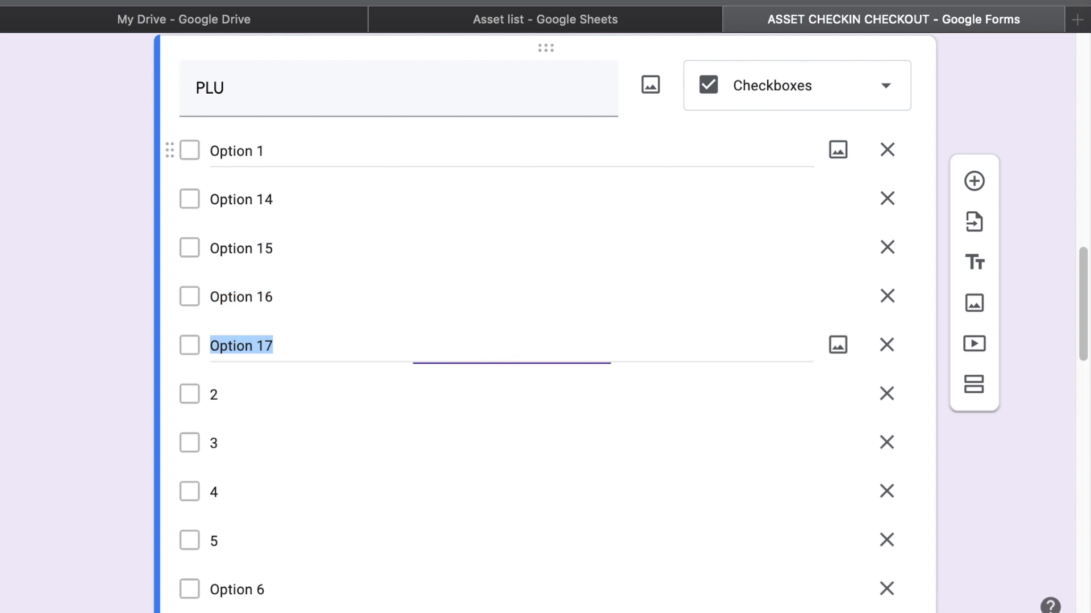
scroll(934, 216, "up", 2)
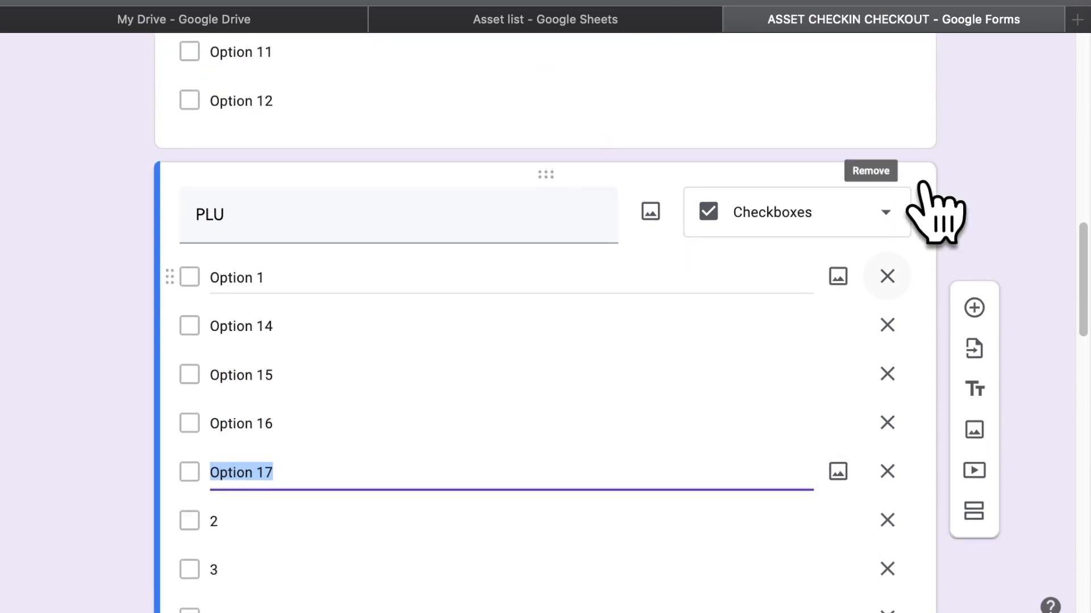
scroll(866, 390, "down", 5)
scroll(869, 392, "down", 8)
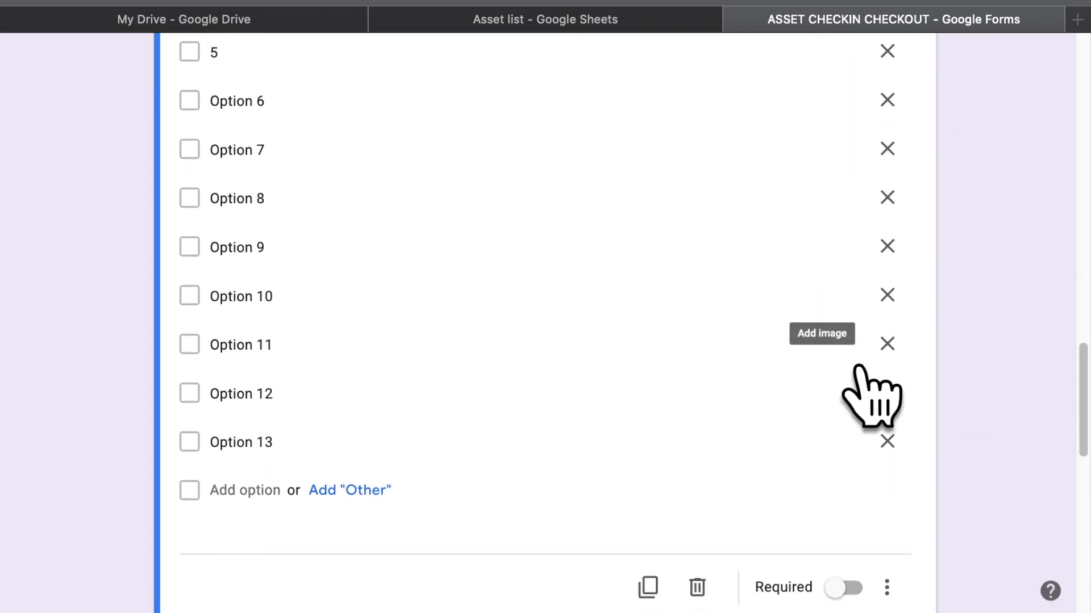
Delete the copied PLU question
left_click(699, 460)
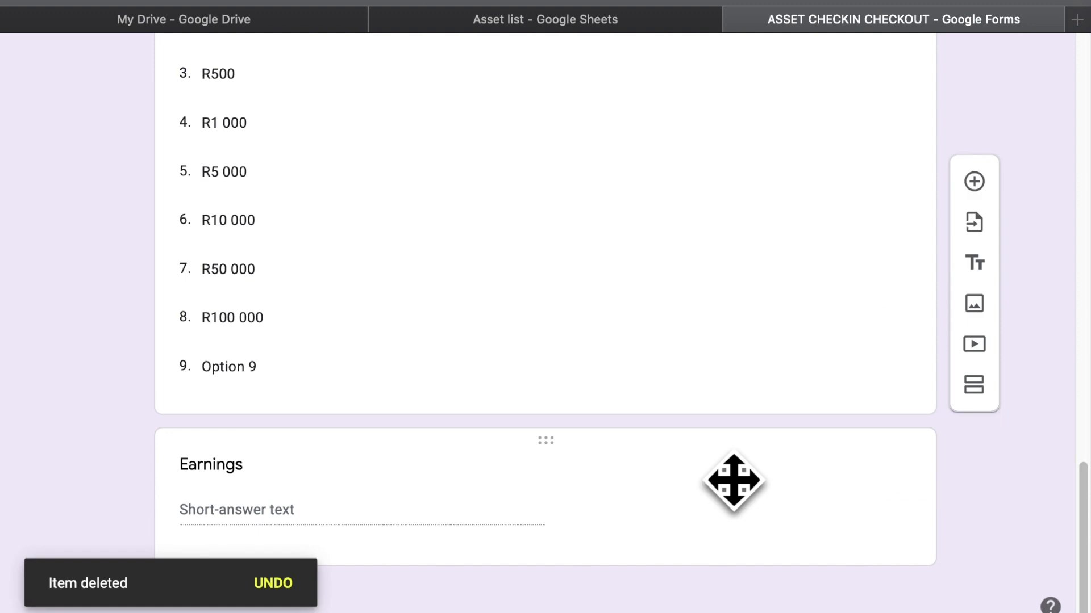
scroll(717, 299, "up", 6)
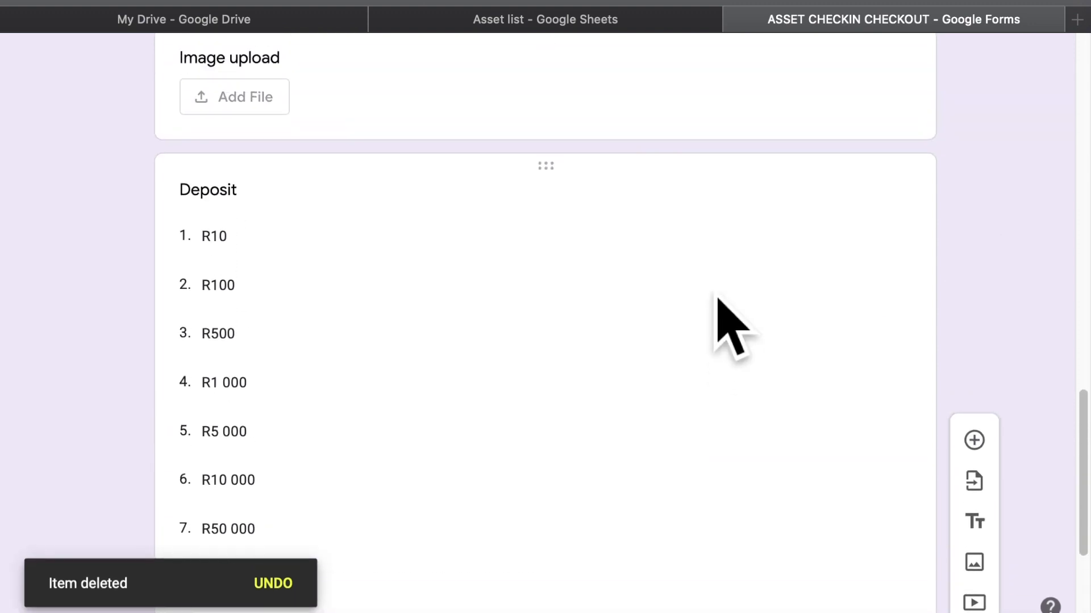
scroll(717, 299, "down", 3)
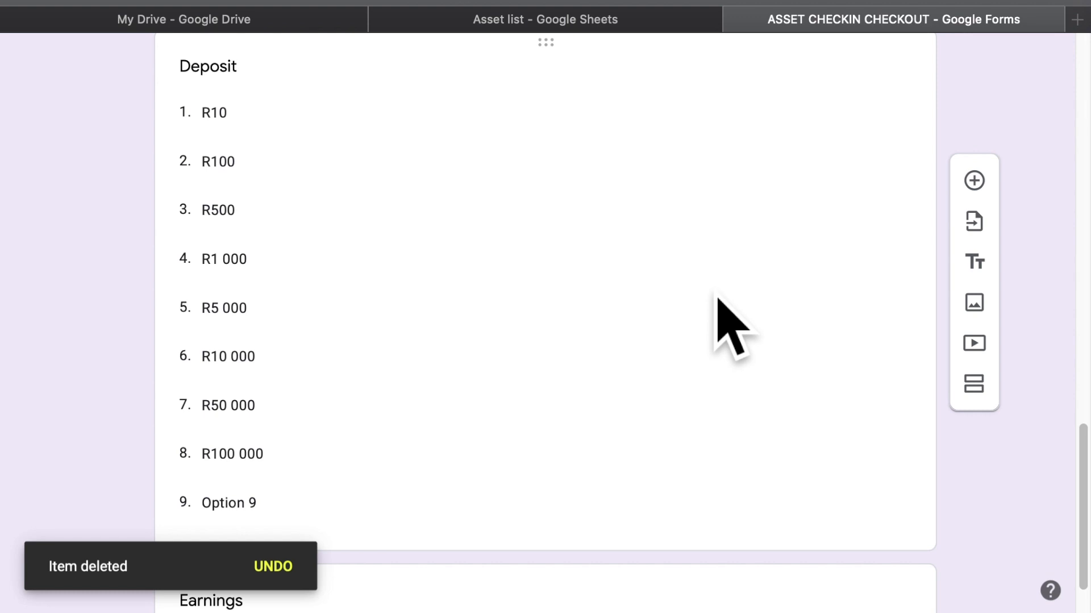
scroll(717, 299, "up", 20)
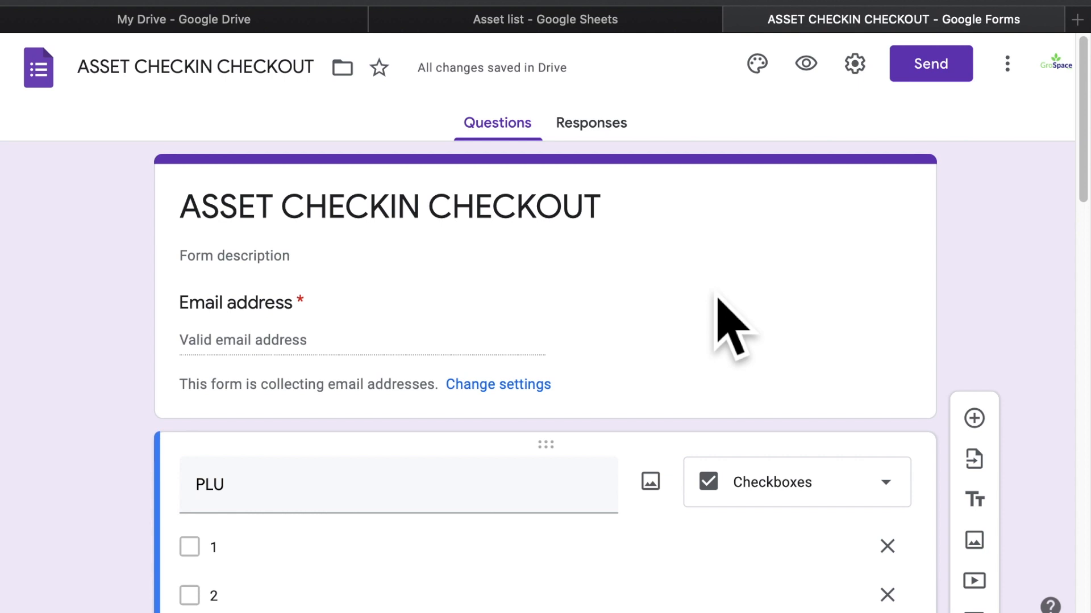
scroll(352, 520, "down", 5)
scroll(352, 518, "down", 3)
Renumber the PLU options from Option 11 onward as 11, 12, 13, 14, 15 and 16
left_click(350, 523)
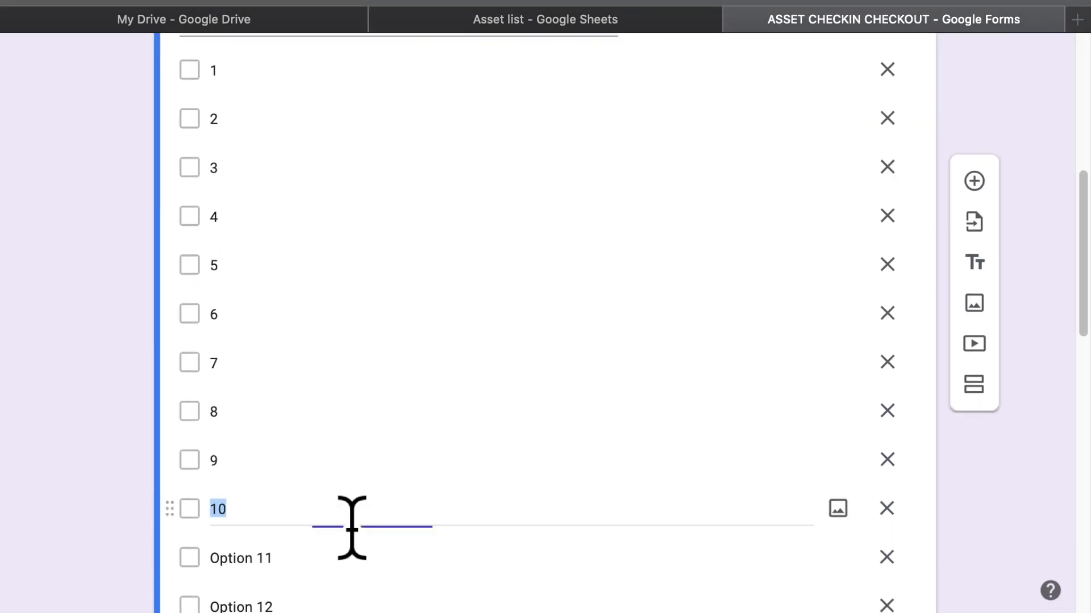
scroll(351, 523, "down", 1)
left_click(352, 527)
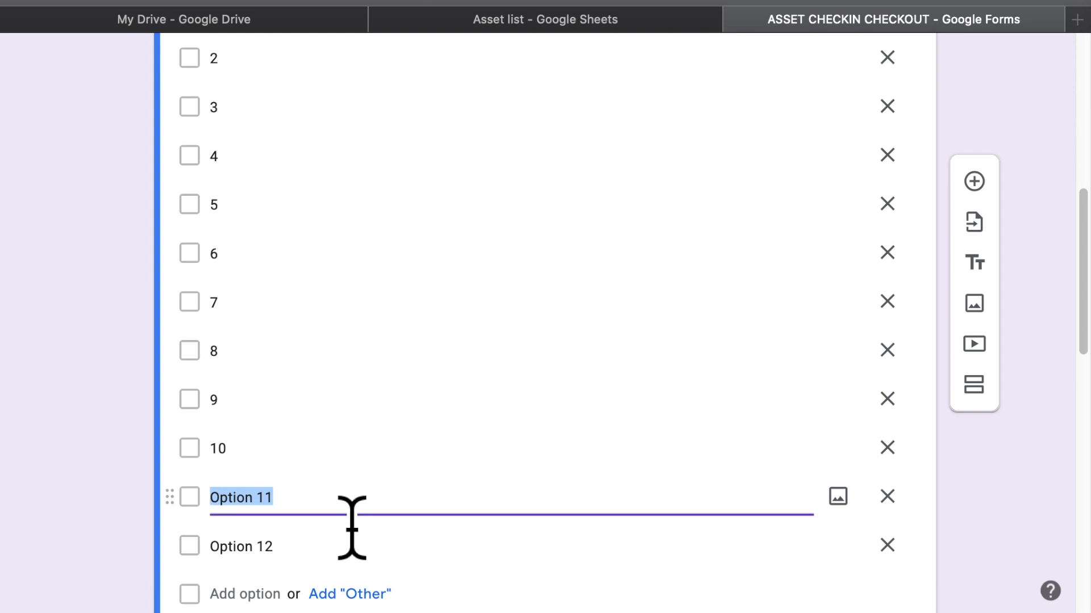
type("11")
key("Return")
type("12")
key("Return")
type("13")
key("Return")
type("14")
key("Return")
type("15")
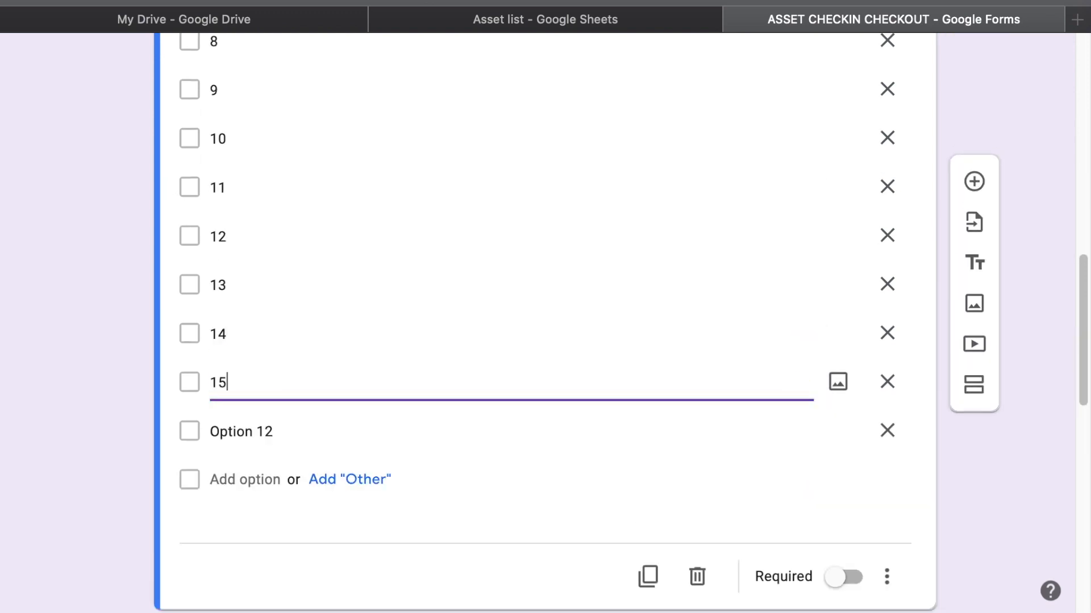
key("Return")
type("16")
key("Return")
Enter 17 as the last number, then delete the numbered options from the PLU list
type("17")
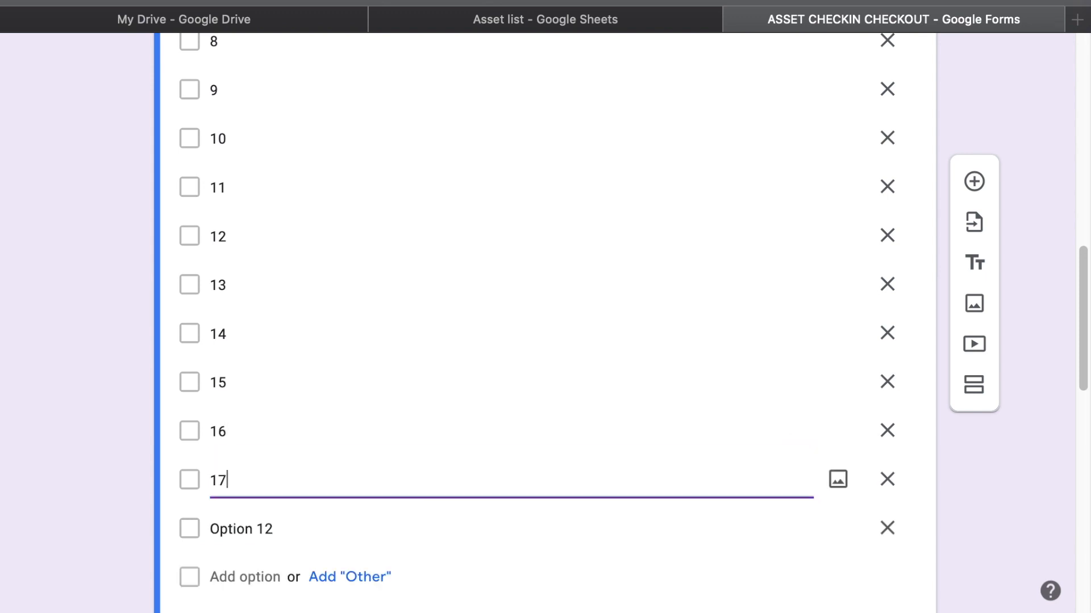
scroll(653, 353, "up", 10)
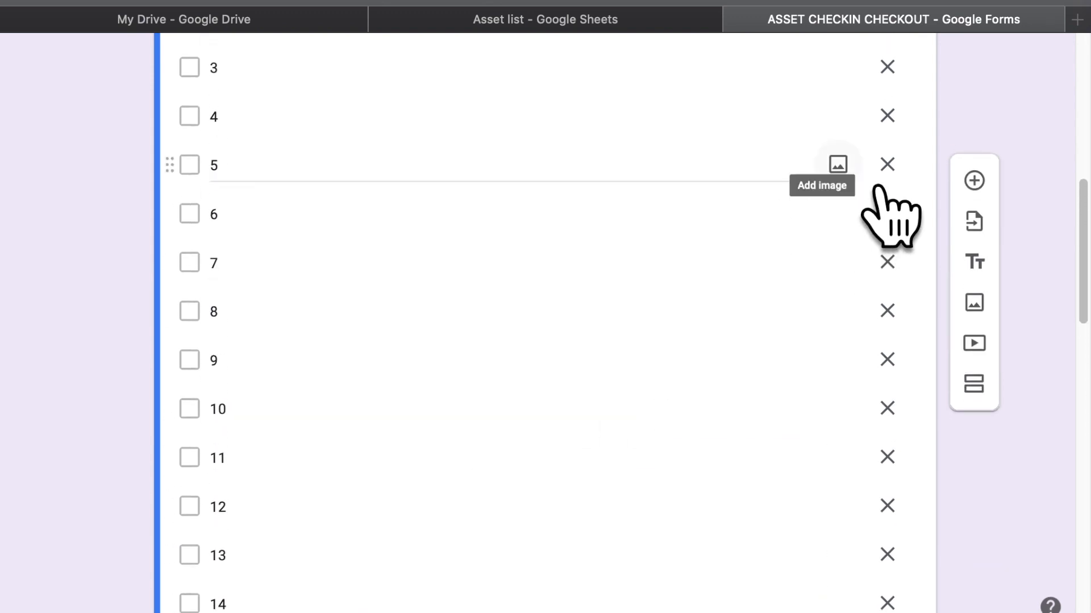
left_click(886, 288)
left_click(887, 288)
left_click(887, 288)
left_click(887, 287)
left_click(887, 287)
left_click(886, 288)
left_click(887, 287)
left_click(887, 288)
left_click(886, 287)
left_click(887, 287)
left_click(886, 288)
left_click(887, 288)
left_click(886, 288)
left_click(887, 287)
double_click(886, 287)
left_click(886, 287)
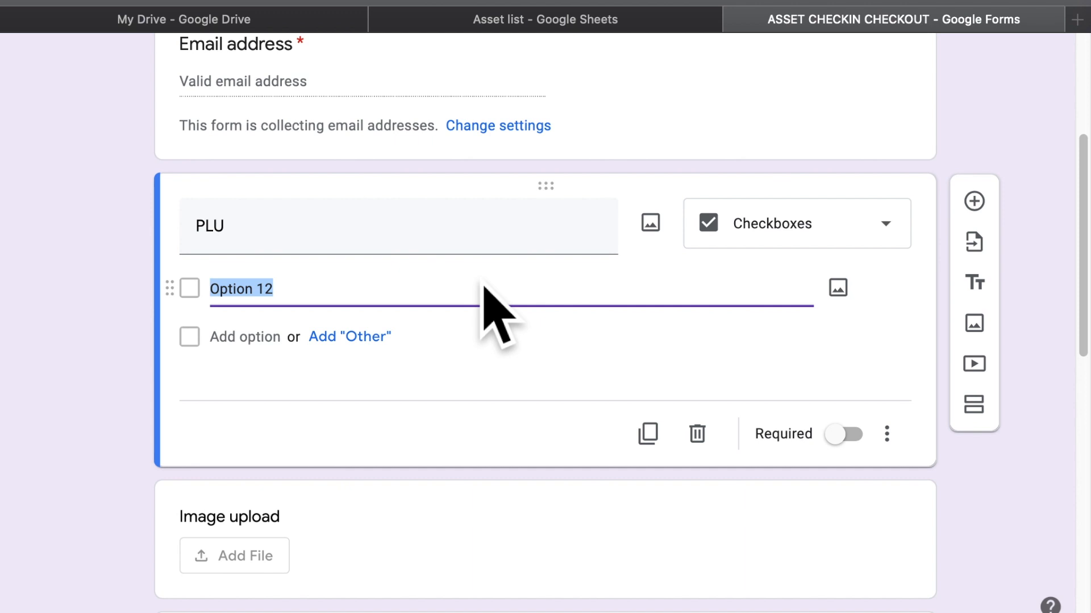
Relabel the remaining option as 'Option 1' and add a new option below it
type("Op")
key("BackSpace")
type("p")
key("BackSpace")
key("BackSpace")
type("Op")
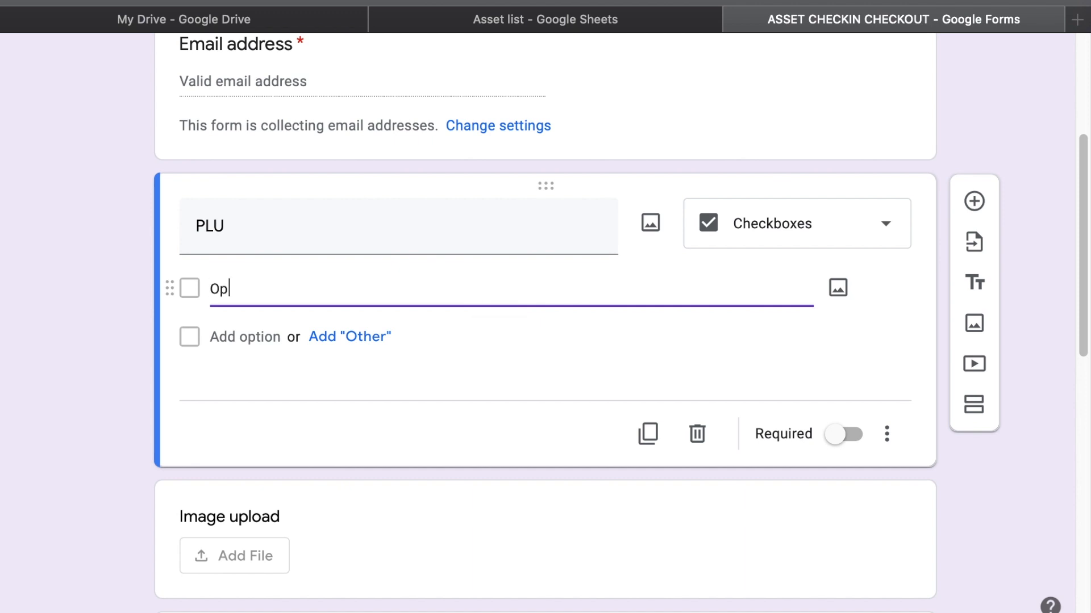
type("tion 1")
key("Return")
key("Return")
key("Return")
key("Return")
key("Return")
key("Return")
Keep adding default numbered options to the PLU question until it passes Option 70
key("Return")
key("Return")
key("Return")
key("Return")
key("Return")
key("Return")
key("Return")
key("Return")
key("Return")
key("Return")
key("Return")
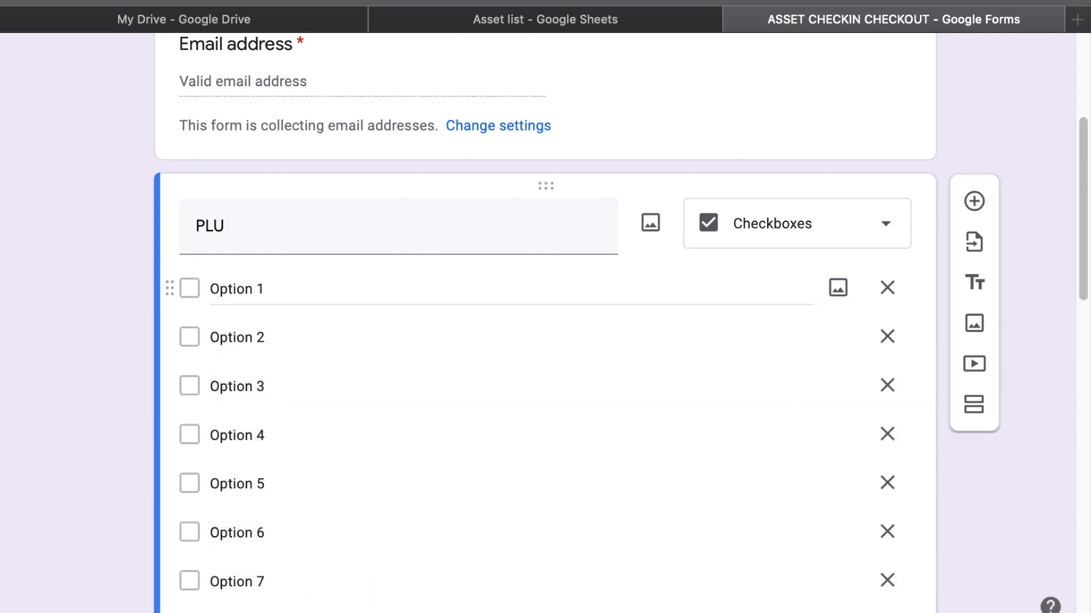
key("Return")
key("Return")
key("Return")
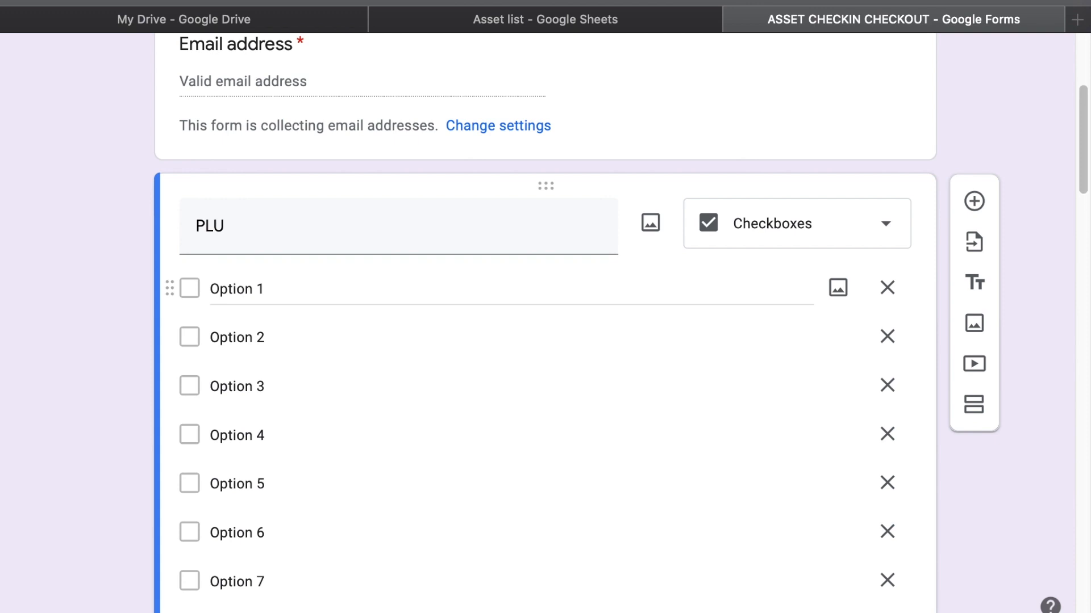
key("Return")
key("Return")
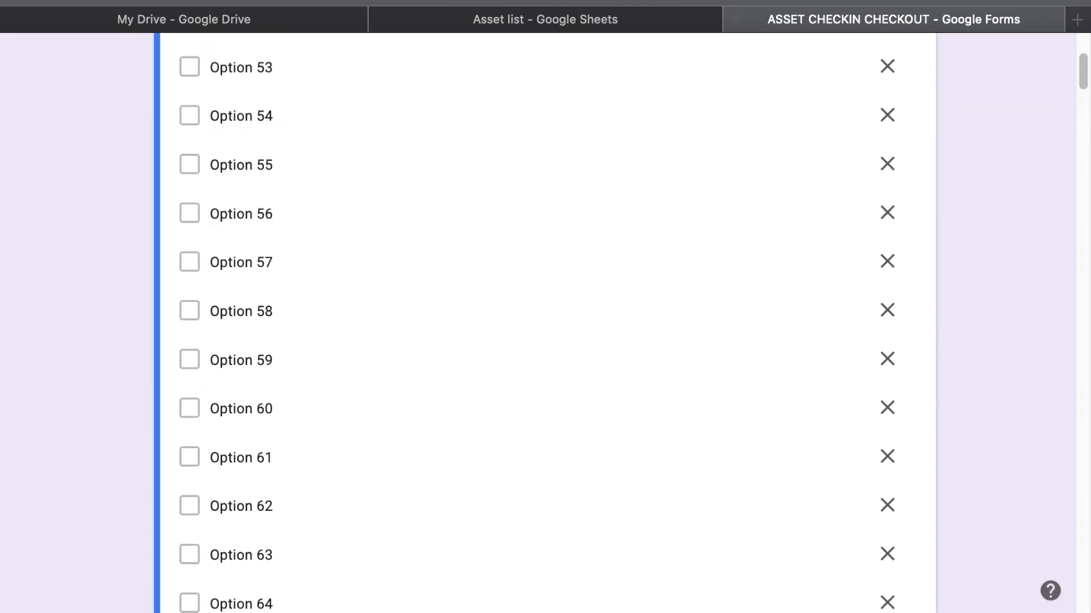
scroll(545, 323, "down", 15)
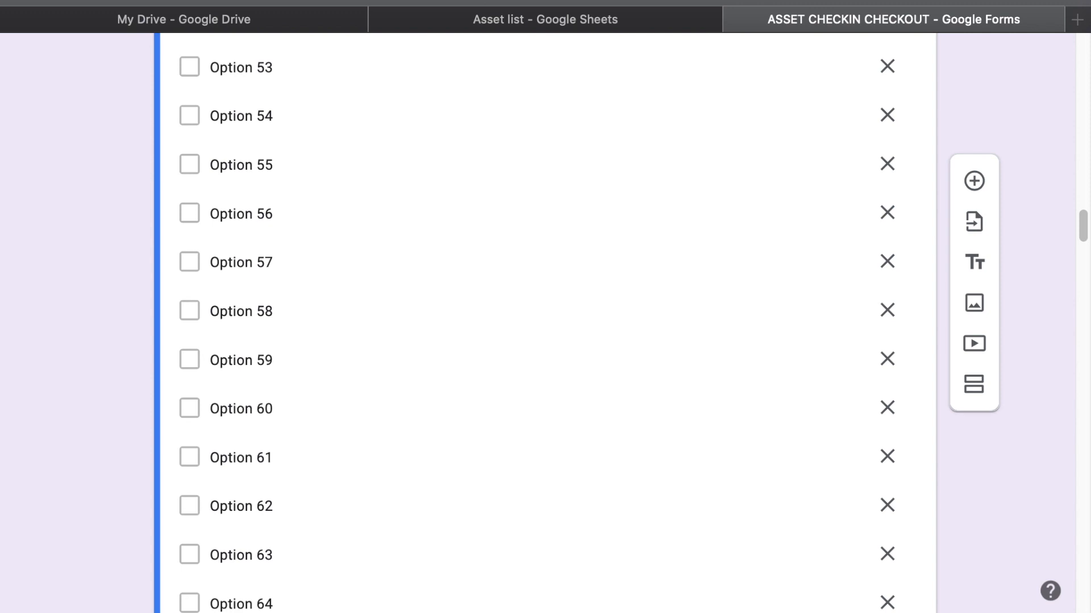
scroll(545, 323, "down", 20)
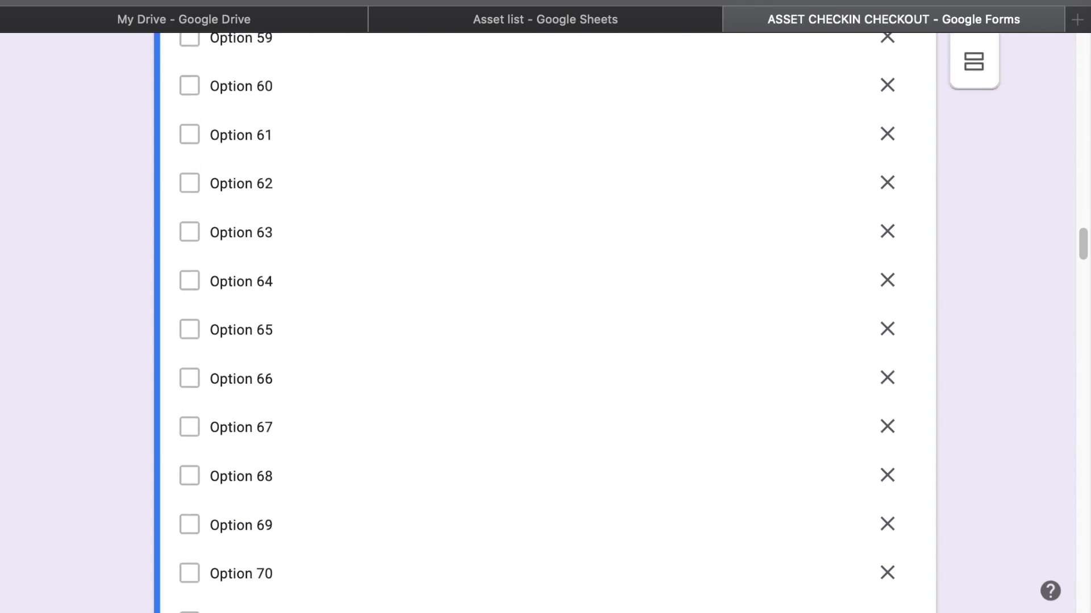
Add Option 182 onward after Option 181, reaching at least Option 188
scroll(1079, 244, "up", 10)
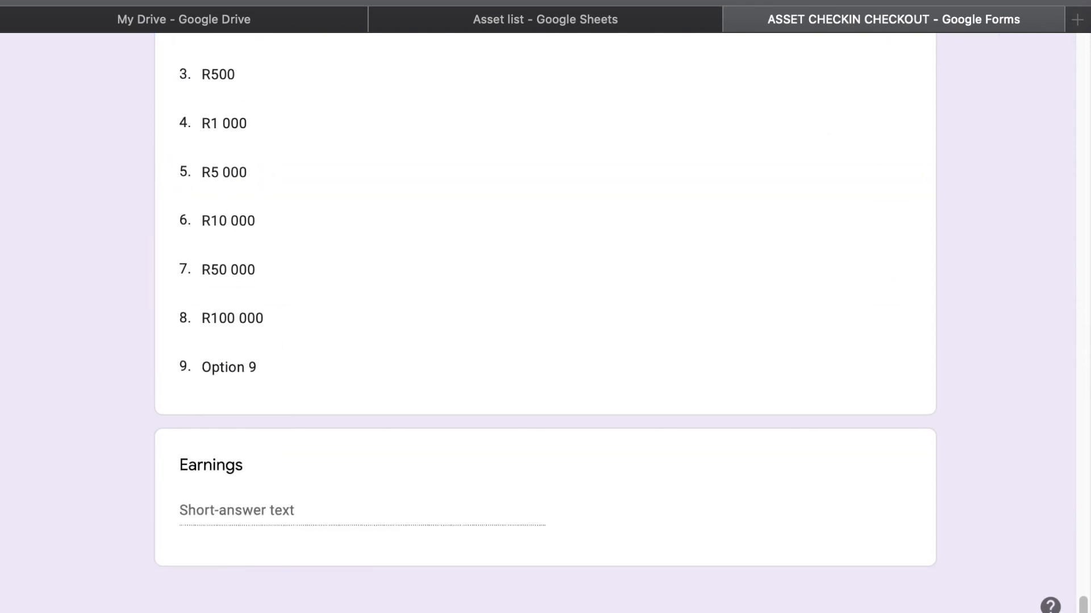
scroll(1079, 244, "up", 3)
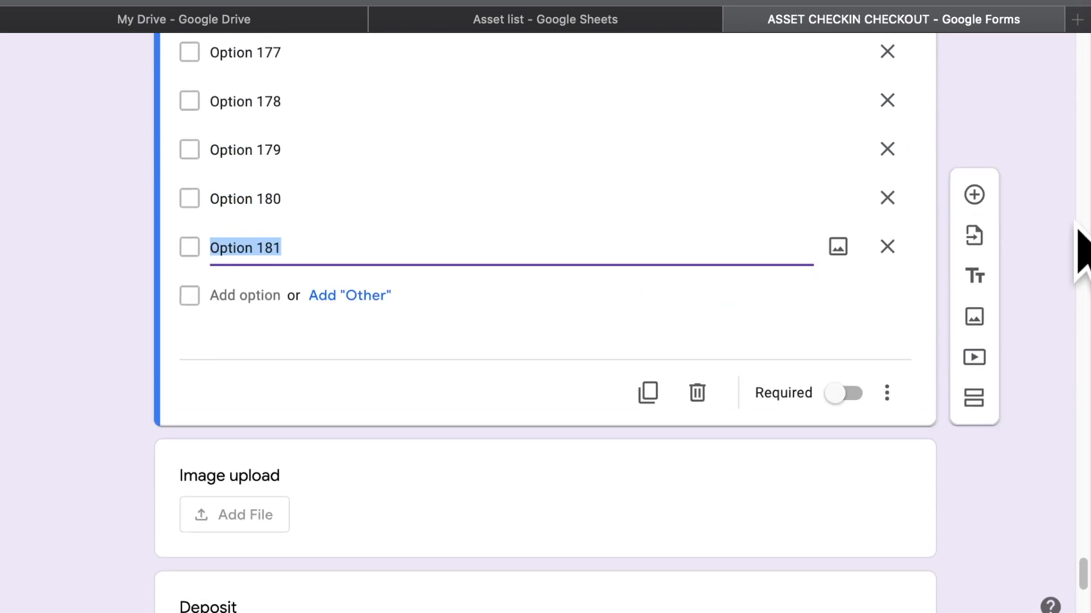
key("Return")
key("Return")
key("Return")
key("Return")
key("Return")
key("Return")
key("Return")
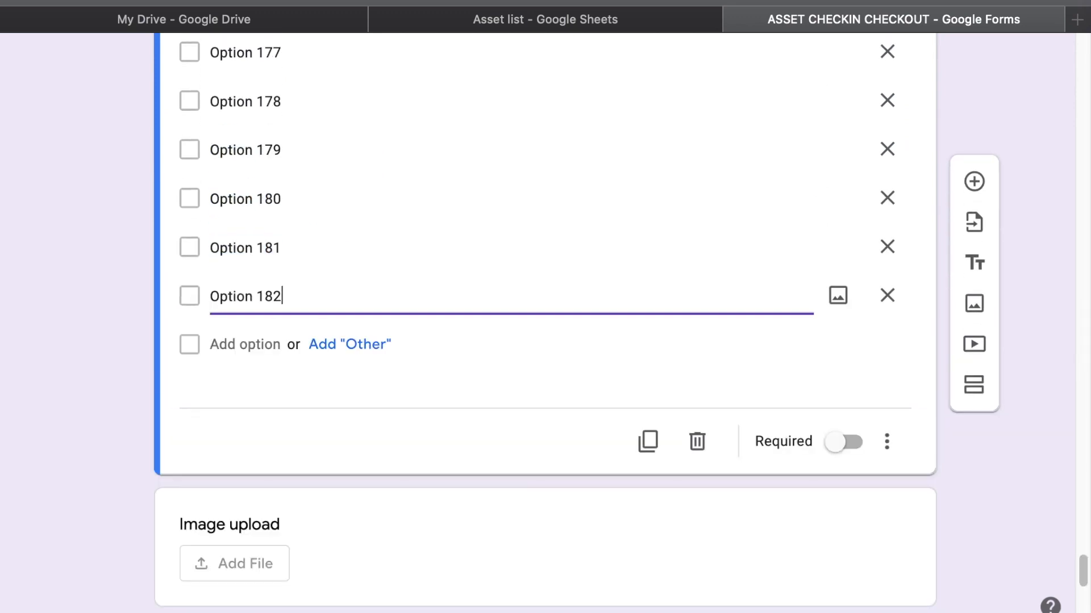
key("Return")
key("Return")
key("Return")
key("Return")
key("Return")
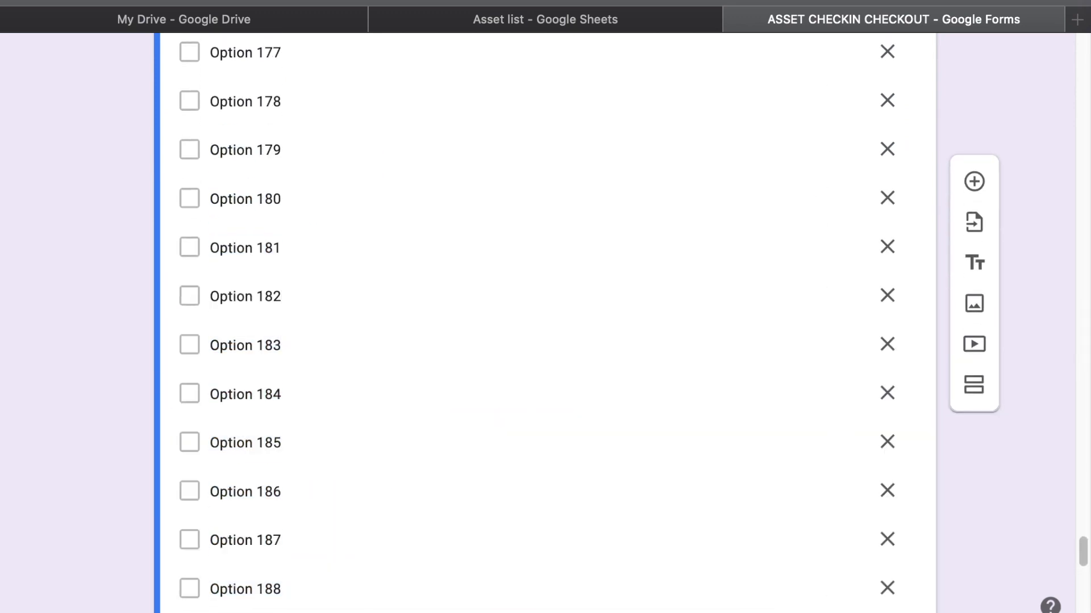
key("Return")
key("Return")
key("Return")
key("Return")
key("Return")
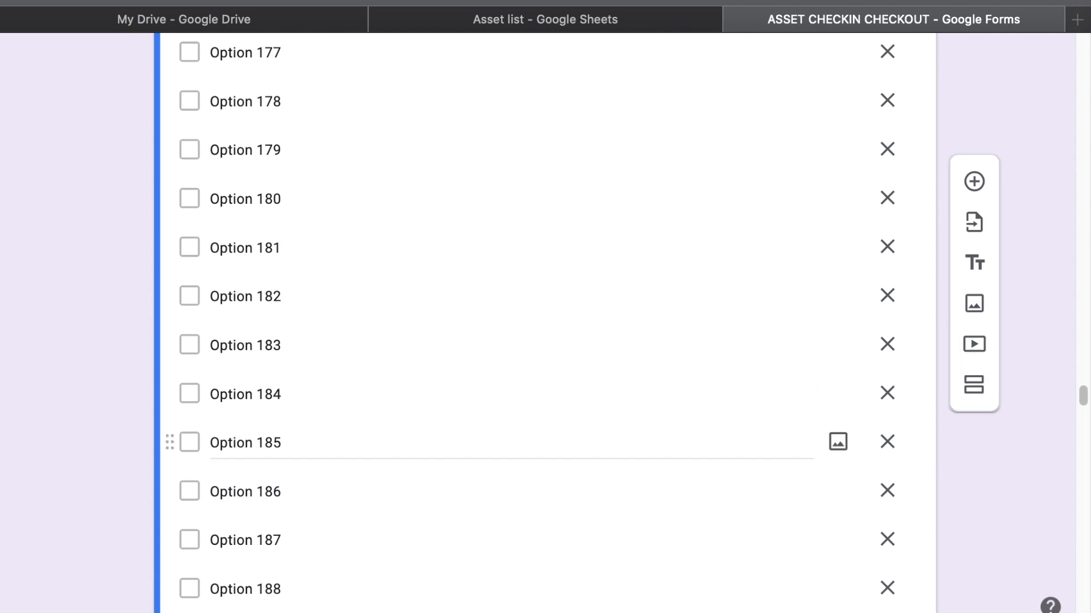
Close the stray browser context menu and move down the PLU options to around Option 338
right_click(542, 441)
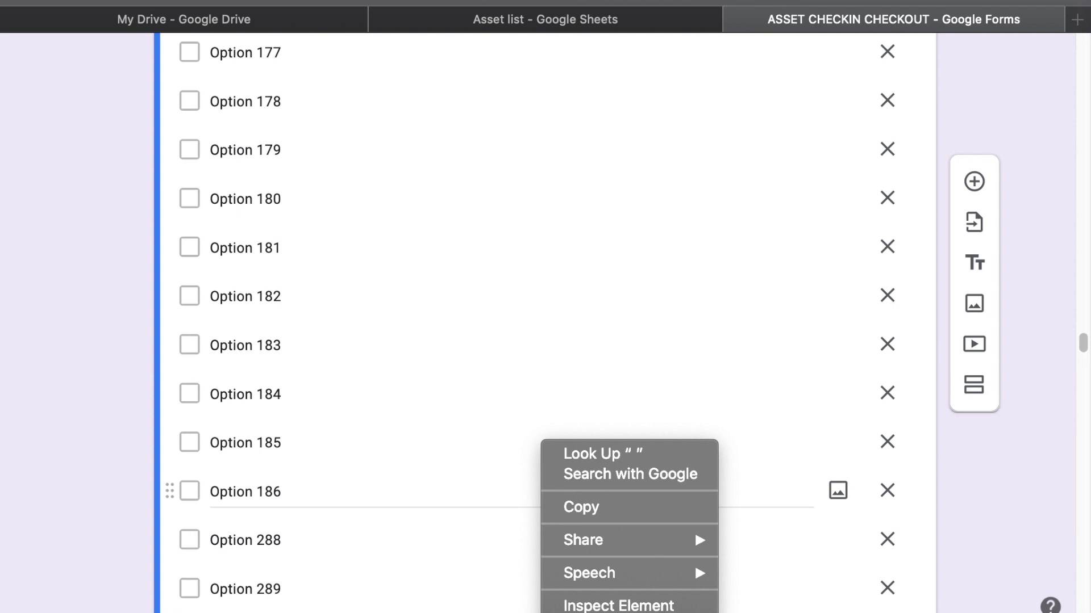
left_click(1086, 365)
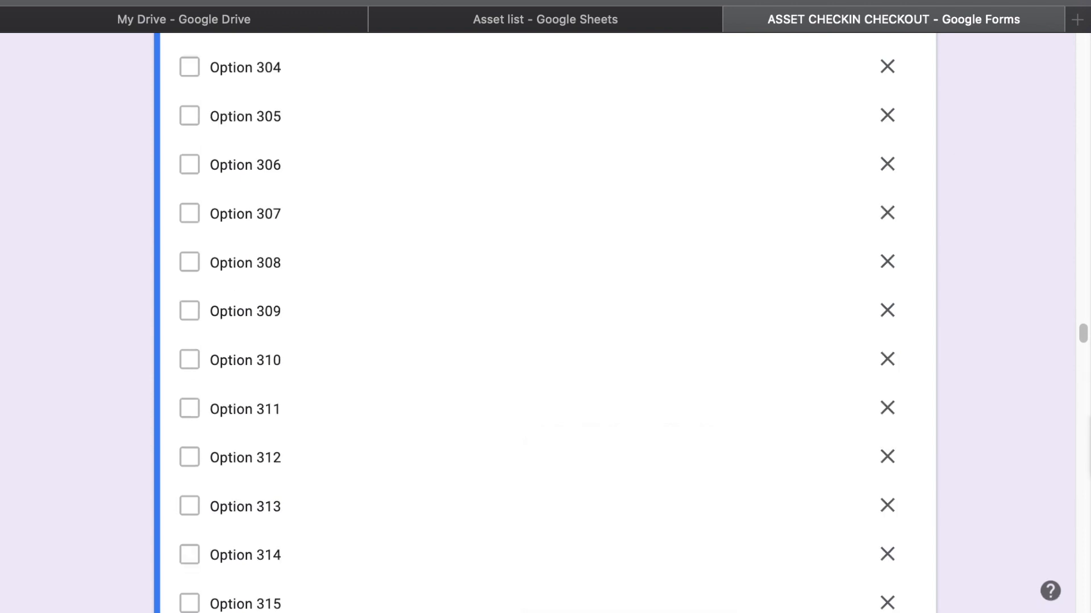
left_click_drag(1084, 333, 1083, 331)
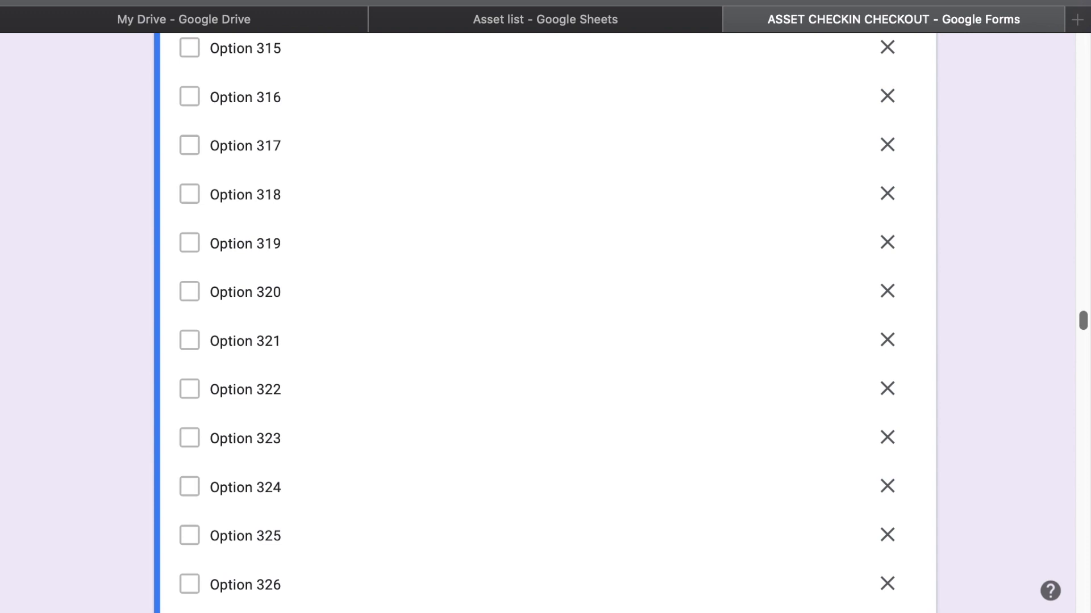
left_click_drag(1083, 319, 1084, 370)
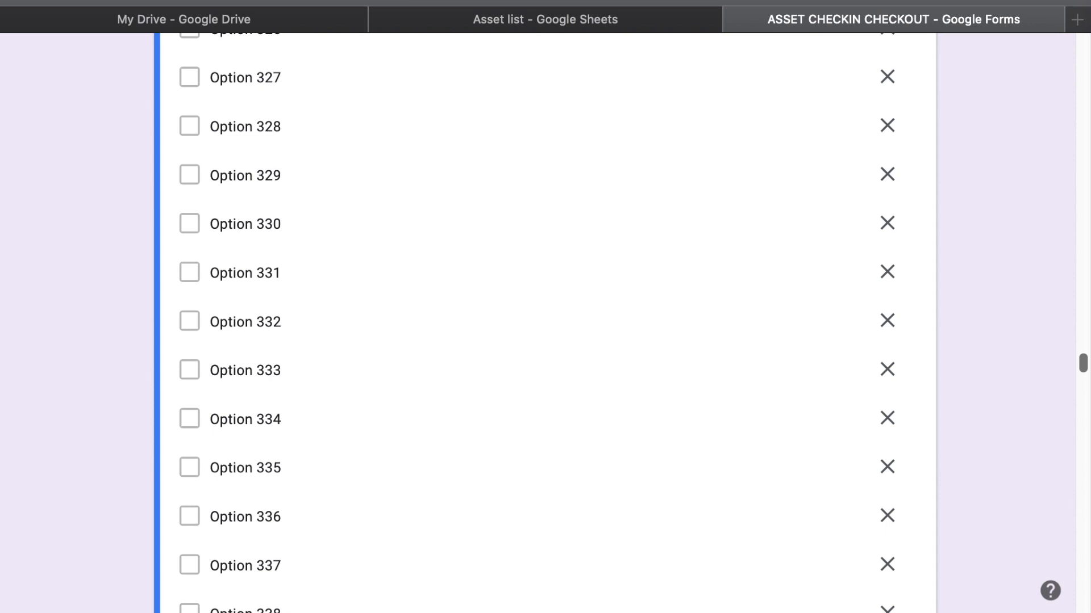
left_click_drag(1083, 362, 1083, 377)
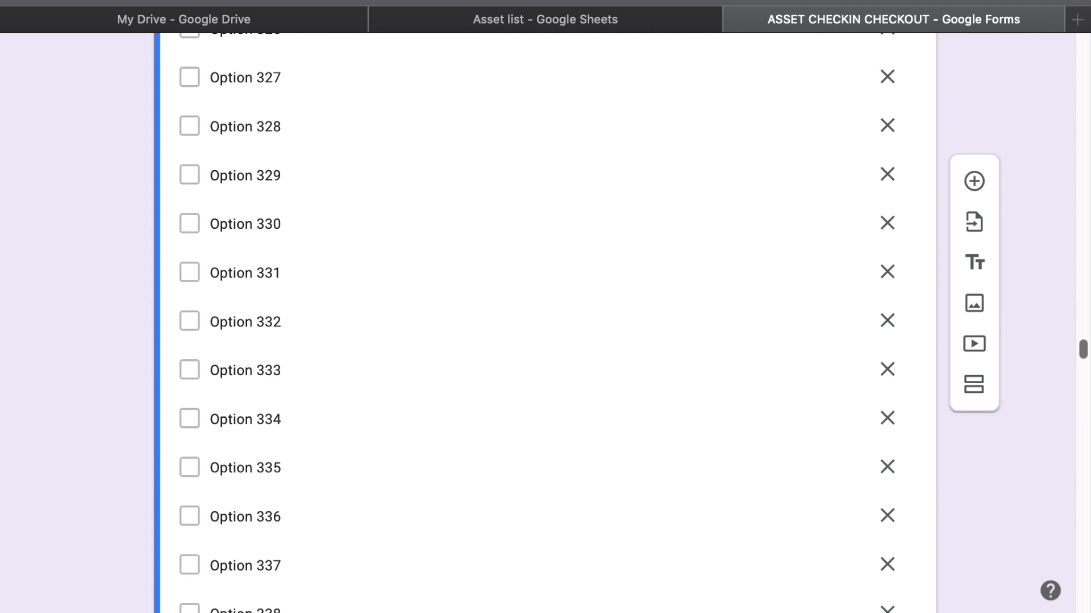
scroll(545, 323, "down", 20)
scroll(545, 322, "up", 5)
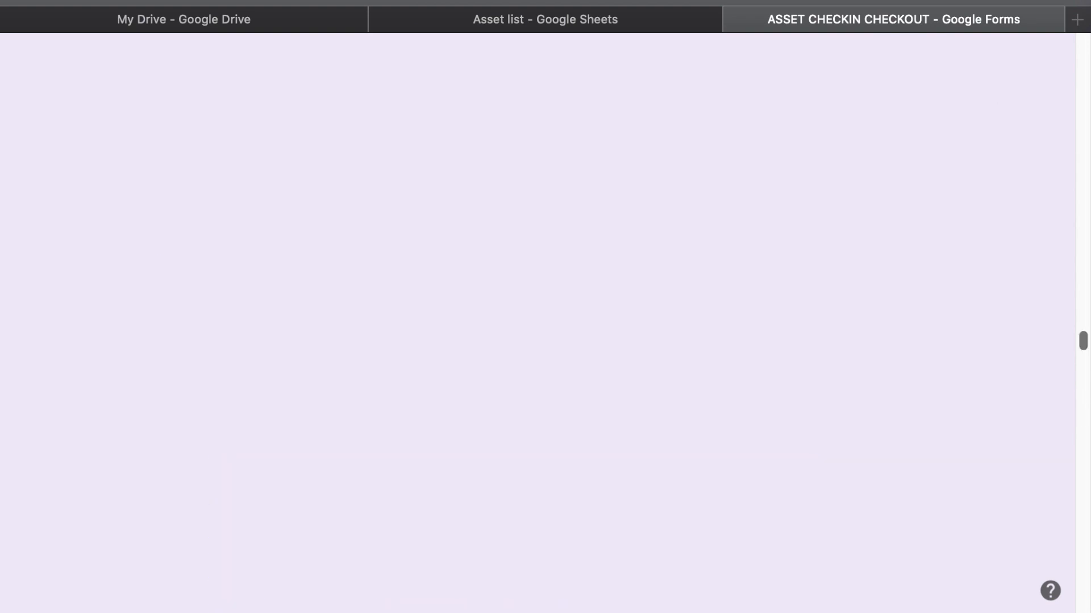
scroll(545, 322, "down", 15)
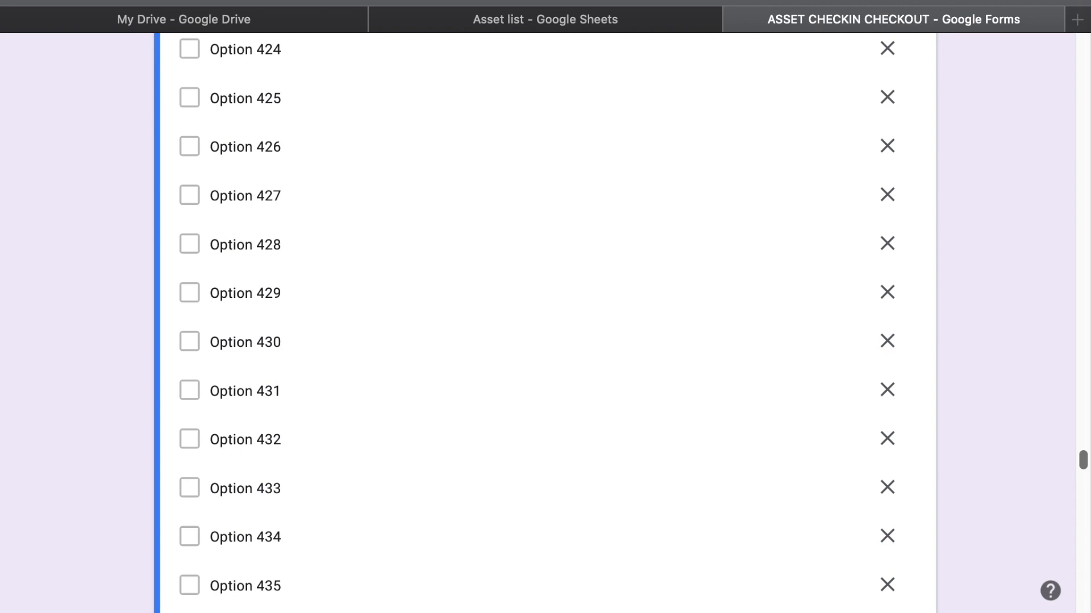
scroll(545, 323, "down", 20)
scroll(546, 322, "up", 20)
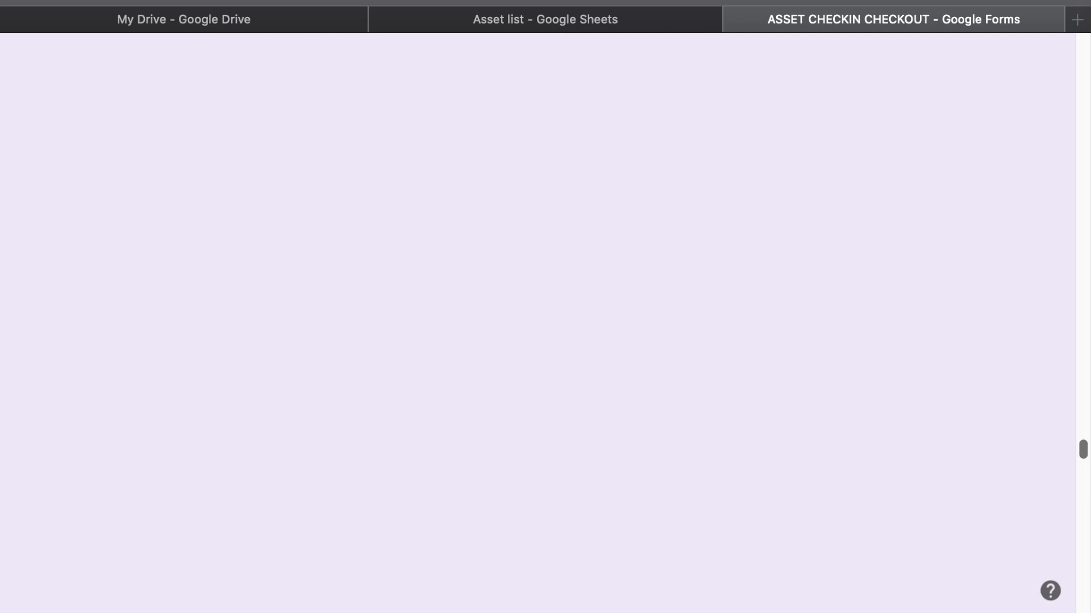
scroll(545, 322, "down", 15)
scroll(546, 323, "up", 4)
scroll(545, 322, "up", 4)
scroll(545, 323, "up", 4)
scroll(546, 322, "up", 4)
scroll(545, 322, "up", 1)
scroll(903, 401, "down", 20)
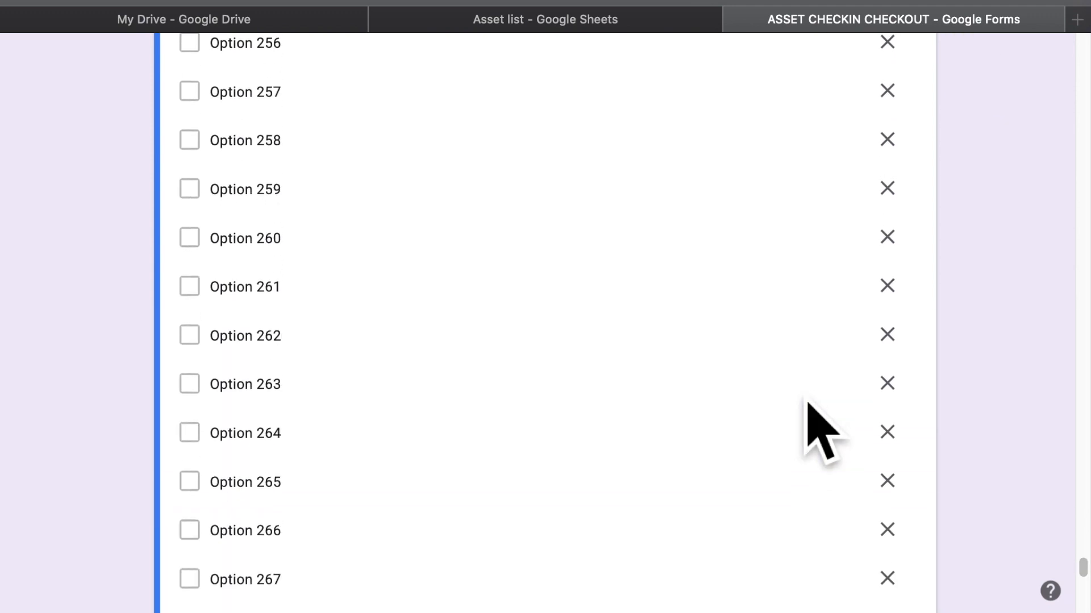
scroll(808, 403, "down", 20)
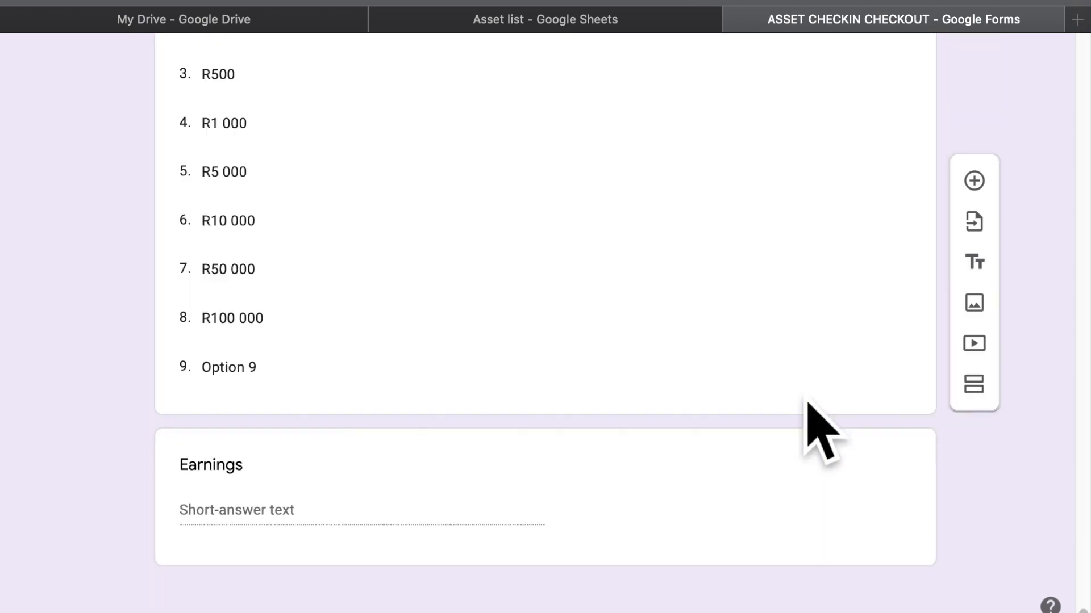
scroll(807, 404, "up", 10)
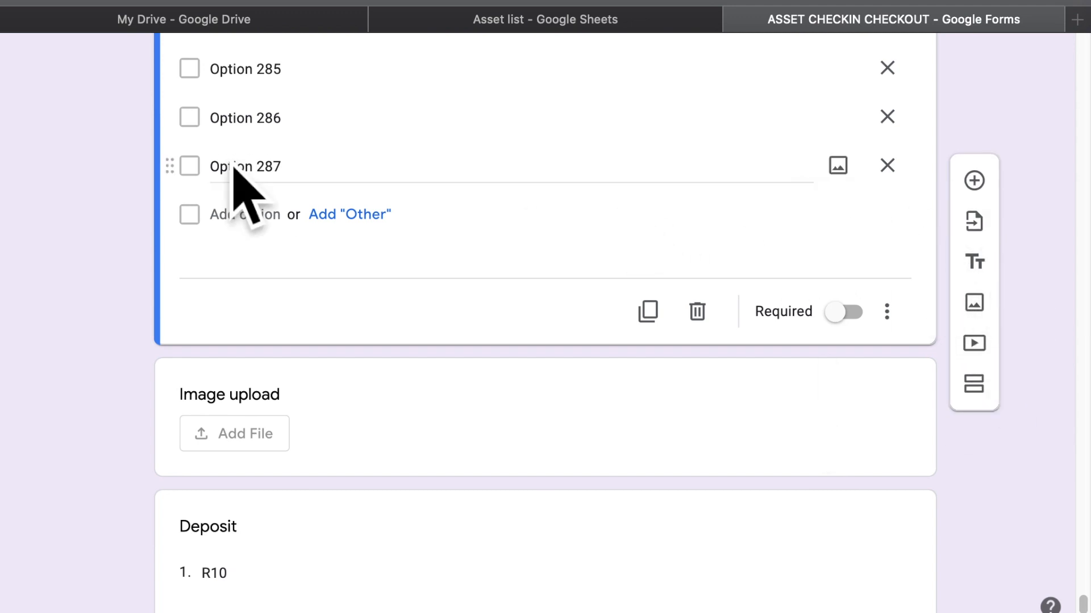
left_click(308, 187)
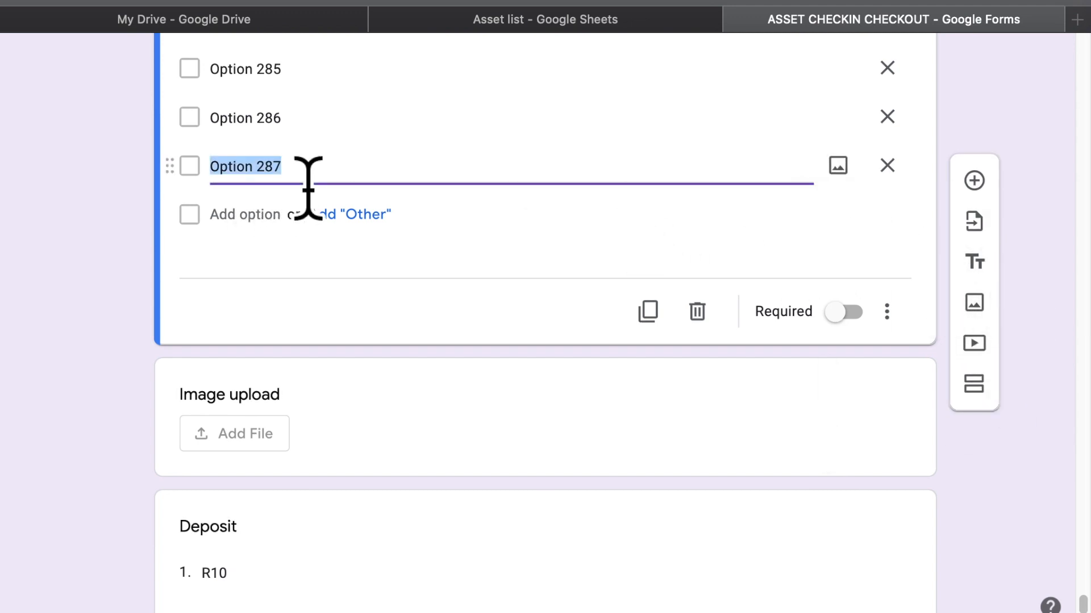
key("Return")
key("Return")
key("Return")
key("Return")
key("Return")
key("Return")
key("Return")
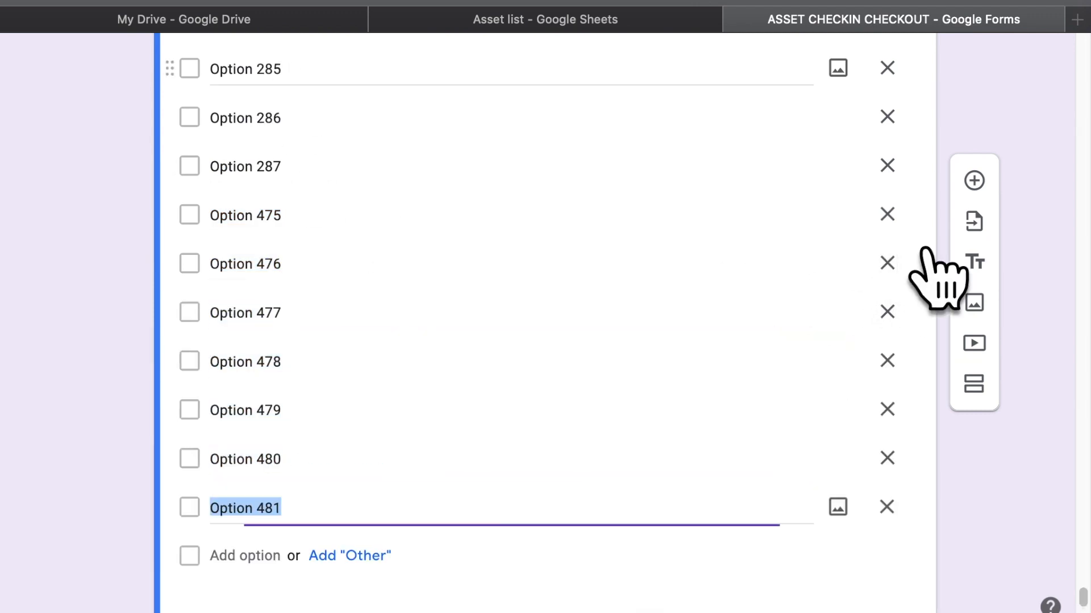
key("Return")
key("Return")
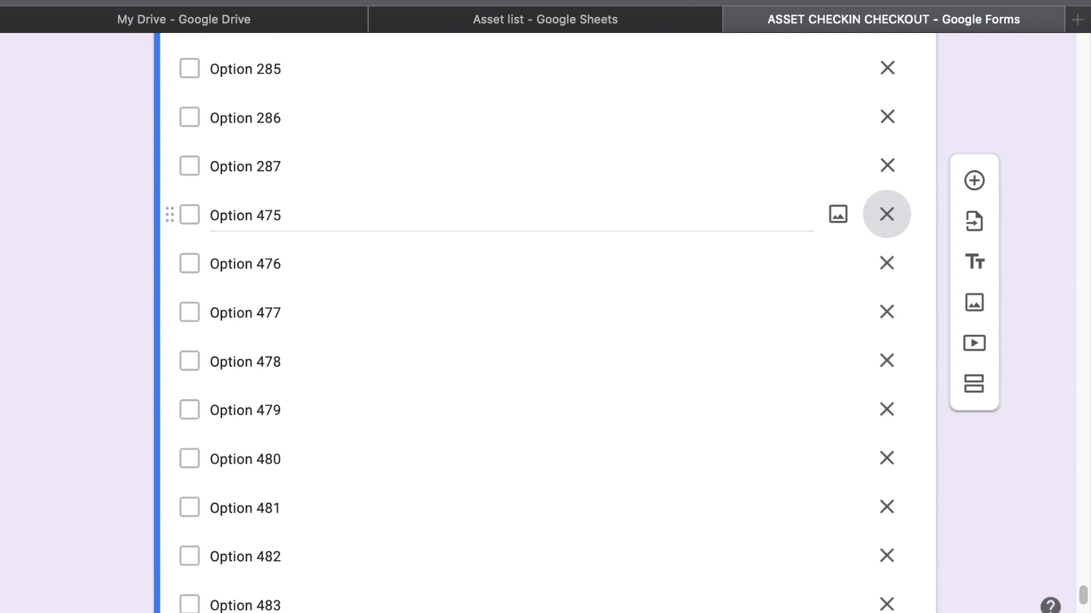
key("Return")
left_click(886, 214)
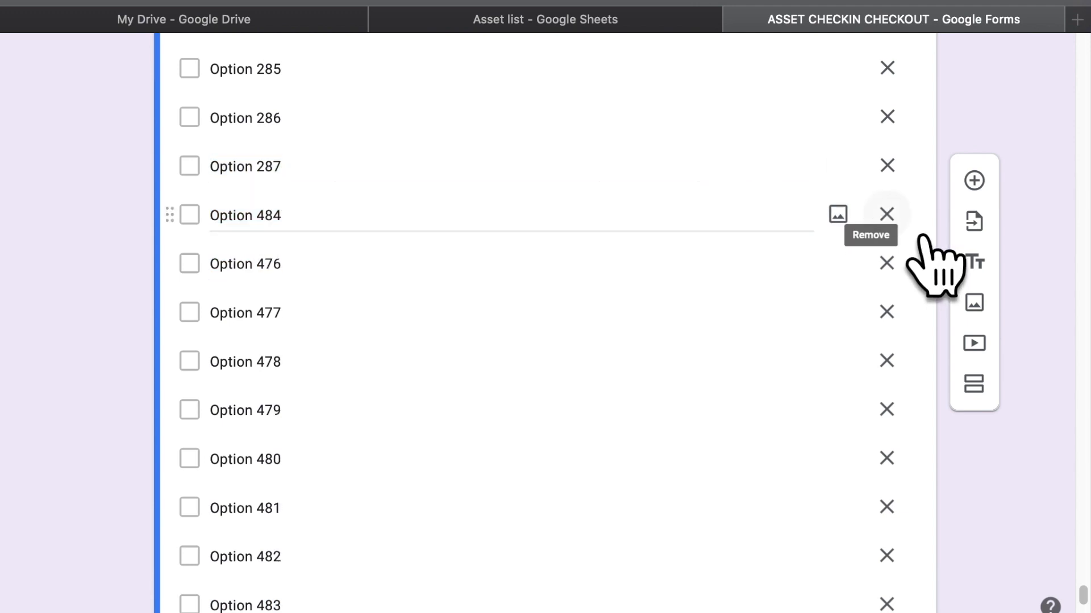
left_click(887, 214)
left_click(887, 214)
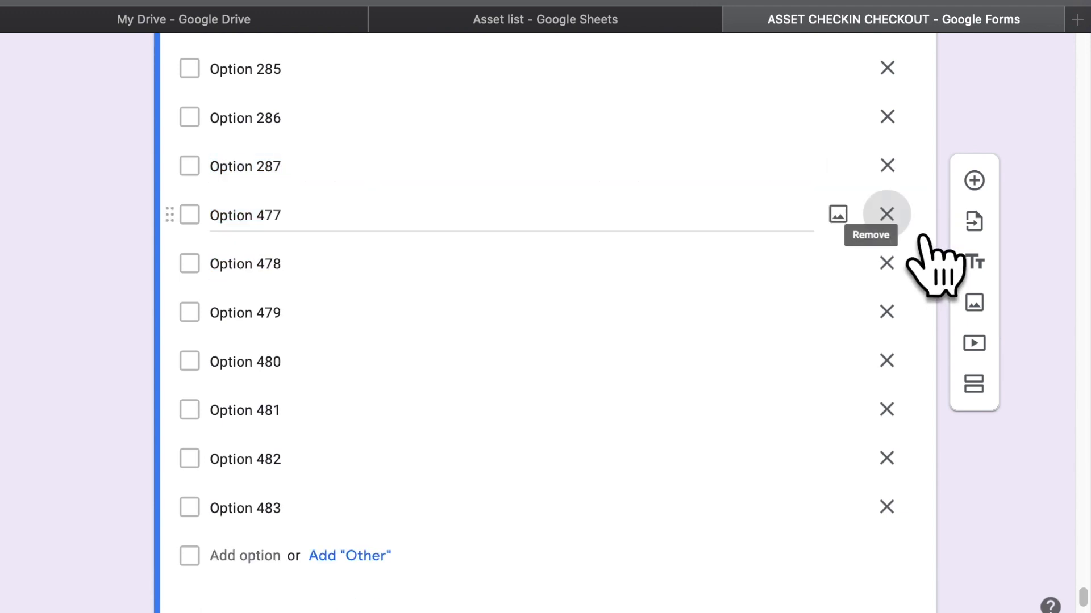
left_click(886, 214)
left_click(887, 214)
left_click(887, 214)
left_click(887, 214)
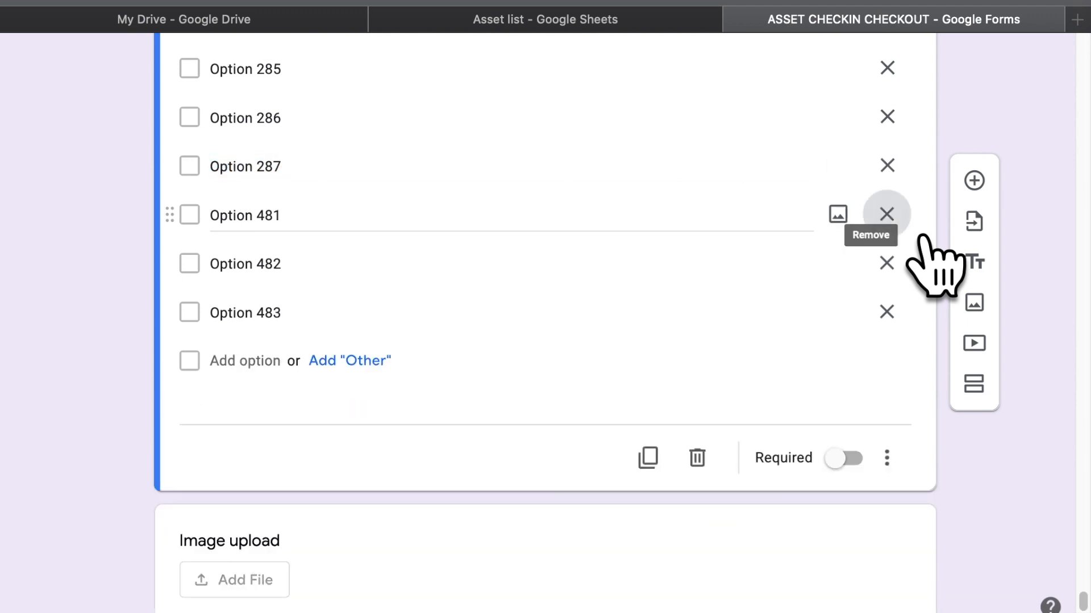
left_click(887, 214)
left_click(887, 214)
left_click(887, 214)
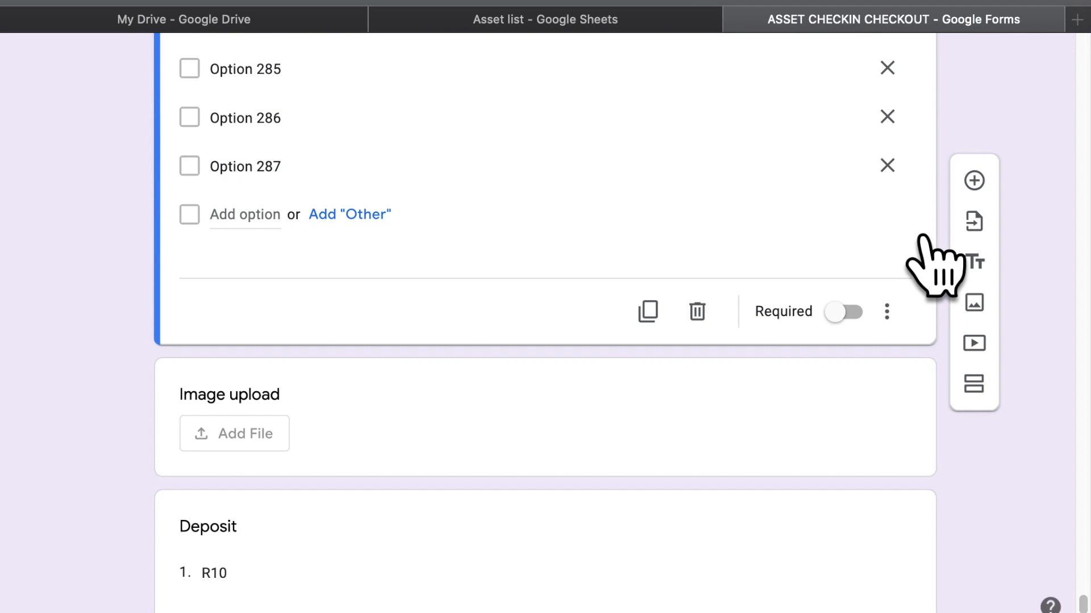
Add a new option directly after Option 287 in the PLU list
left_click(356, 193)
key("Right")
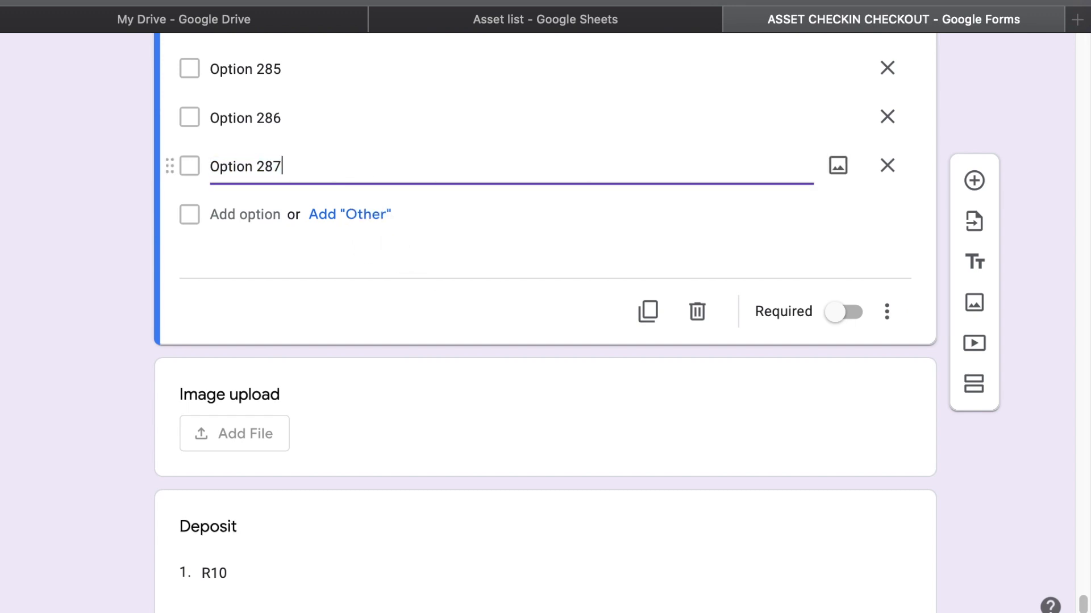
key("Return")
Scroll the PLU list to where Option 474 is followed by Option 187
scroll(545, 307, "up", 3)
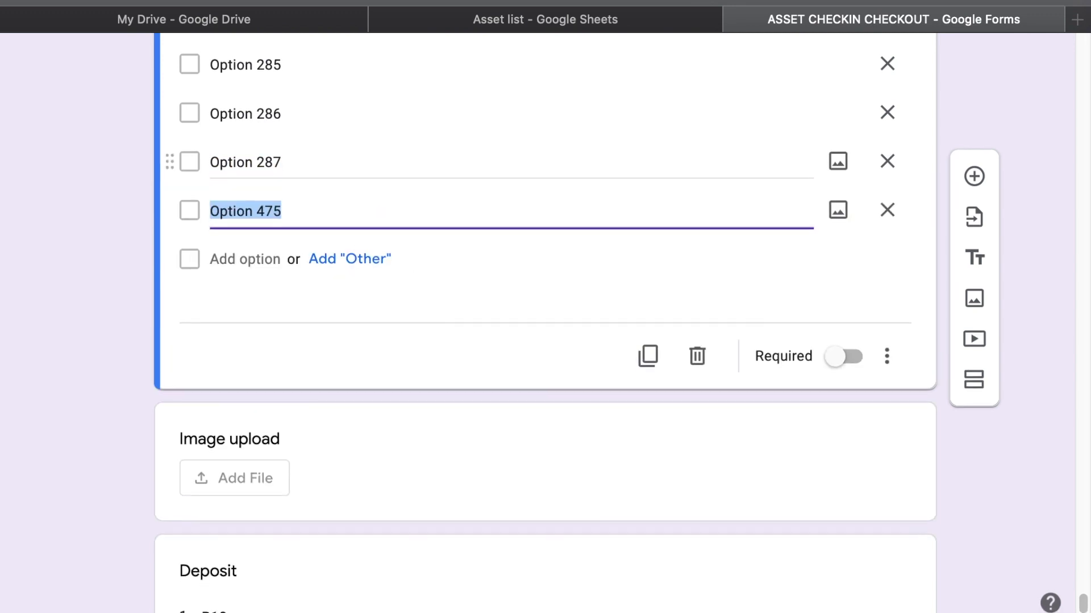
scroll(545, 307, "up", 20)
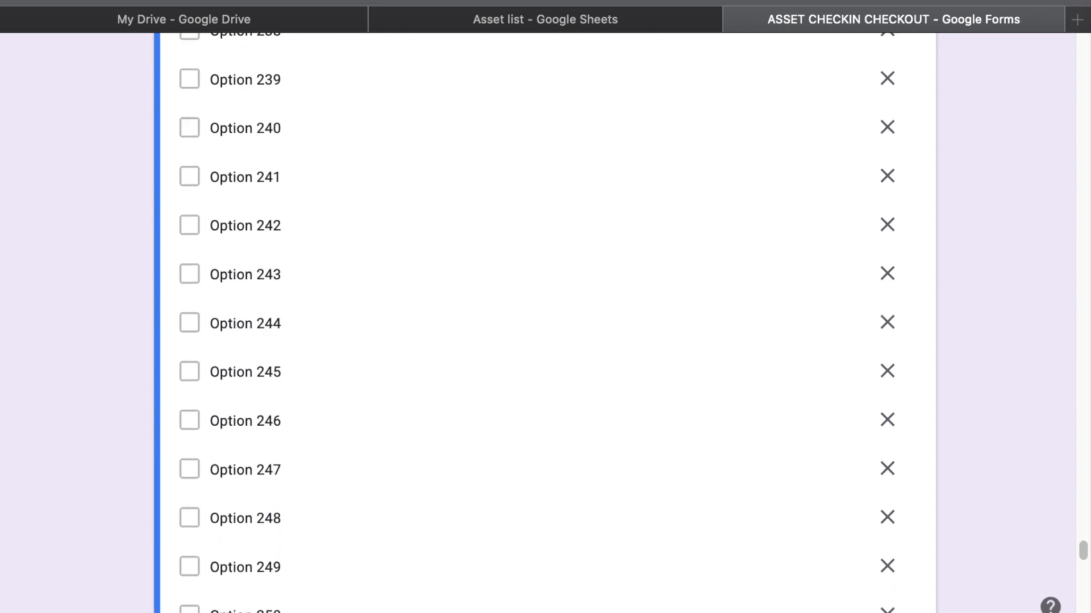
scroll(545, 306, "up", 20)
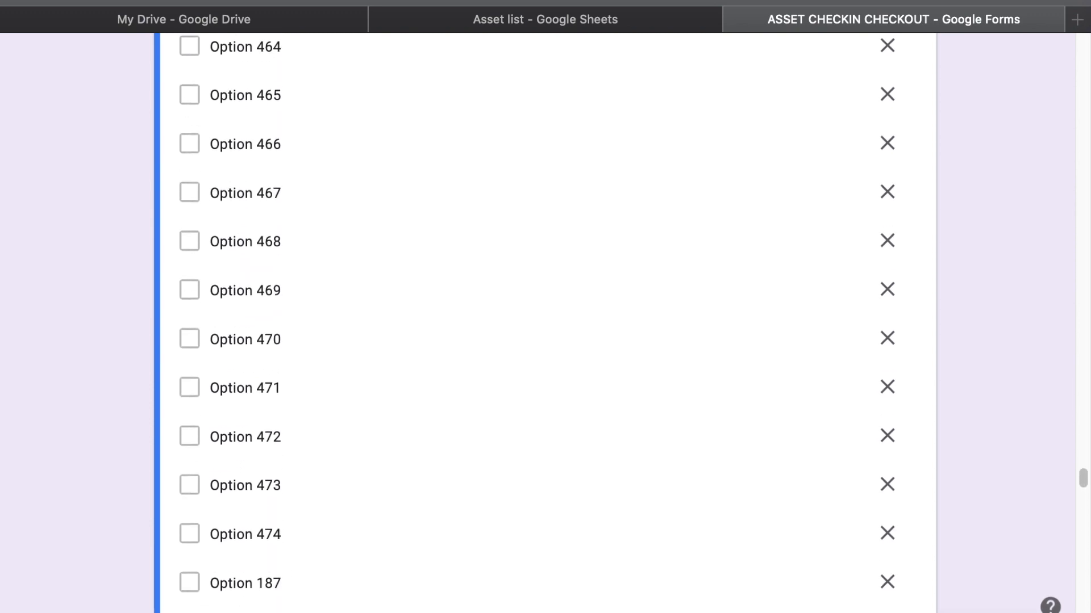
scroll(545, 331, "up", 12)
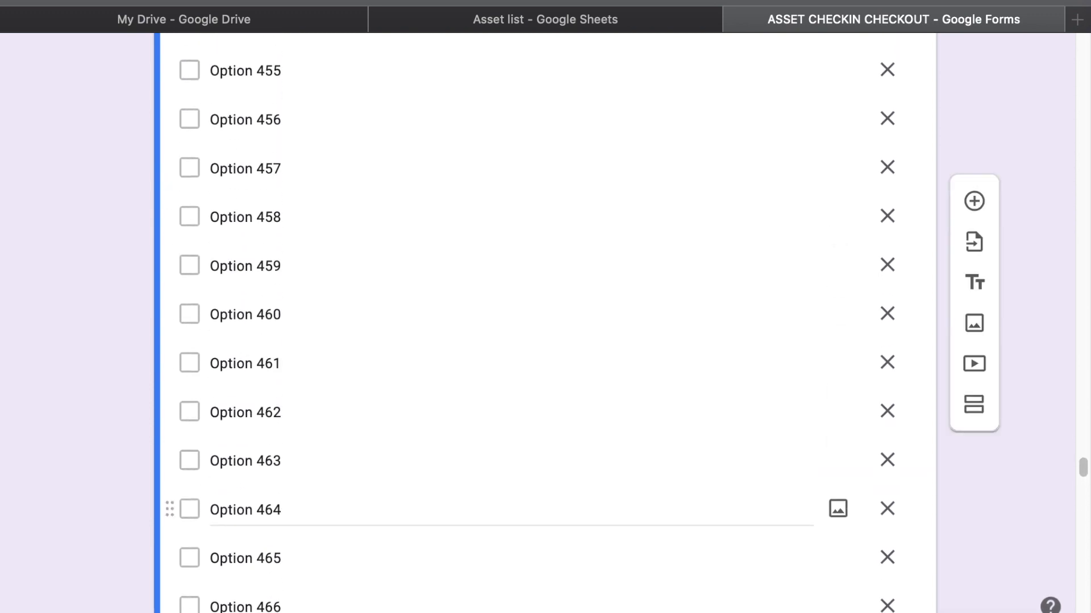
scroll(546, 318, "up", 20)
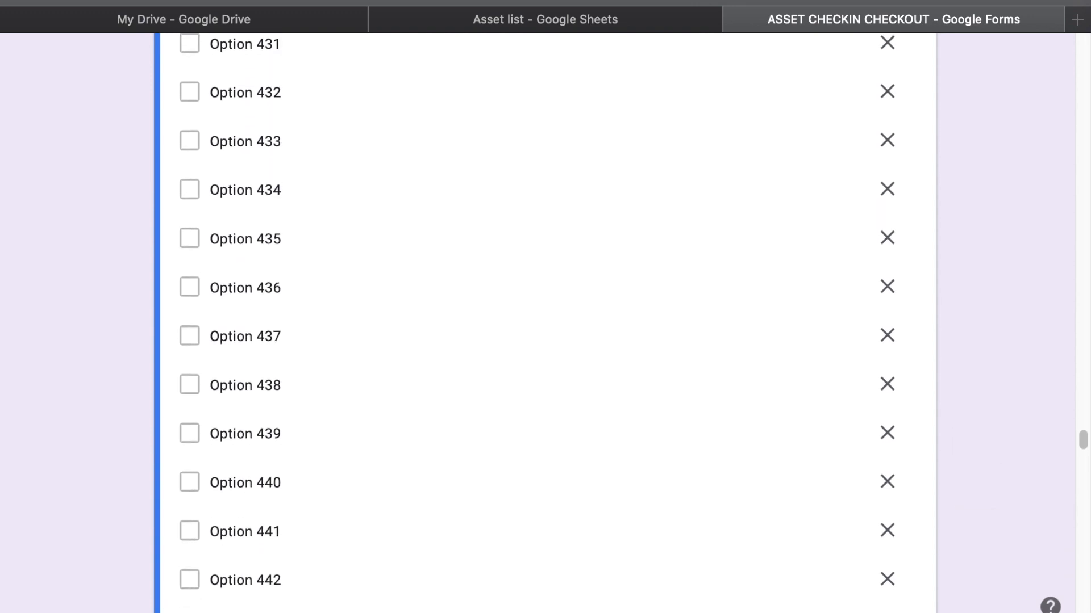
scroll(546, 318, "up", 20)
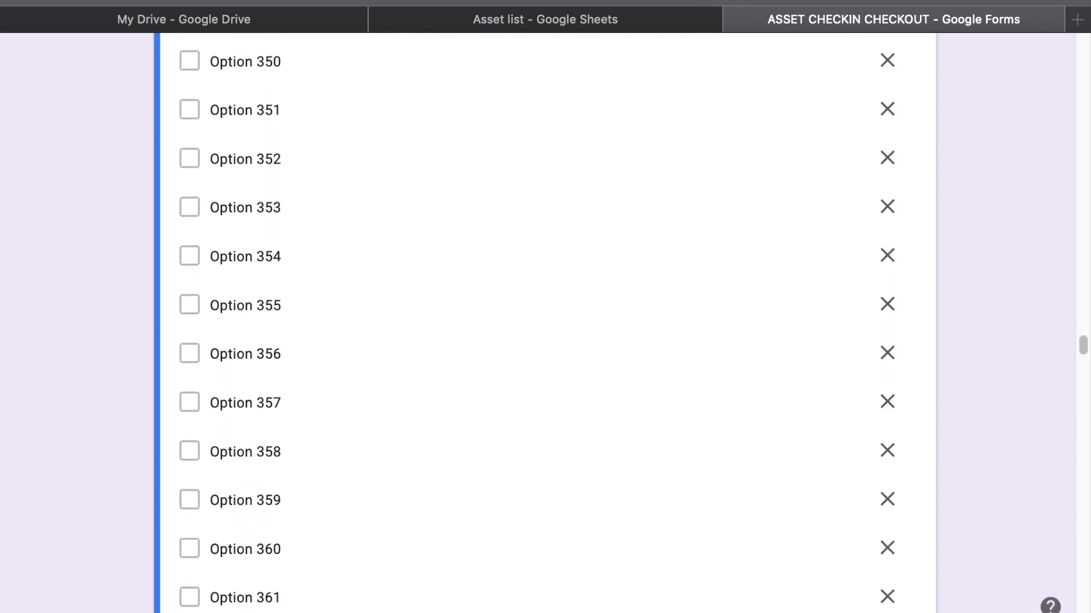
scroll(352, 188, "up", 20)
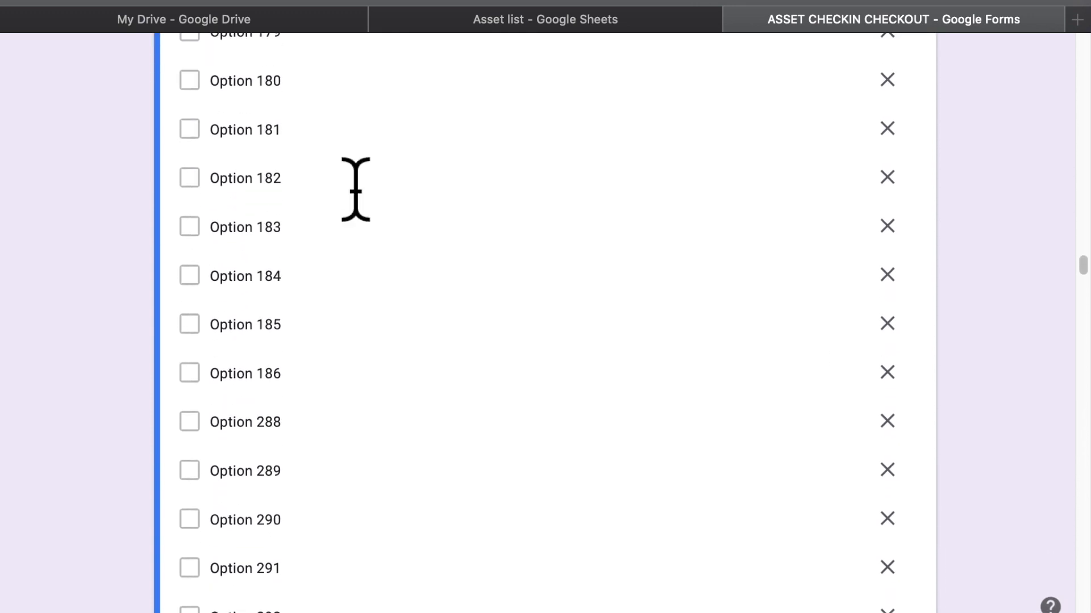
scroll(356, 178, "up", 12)
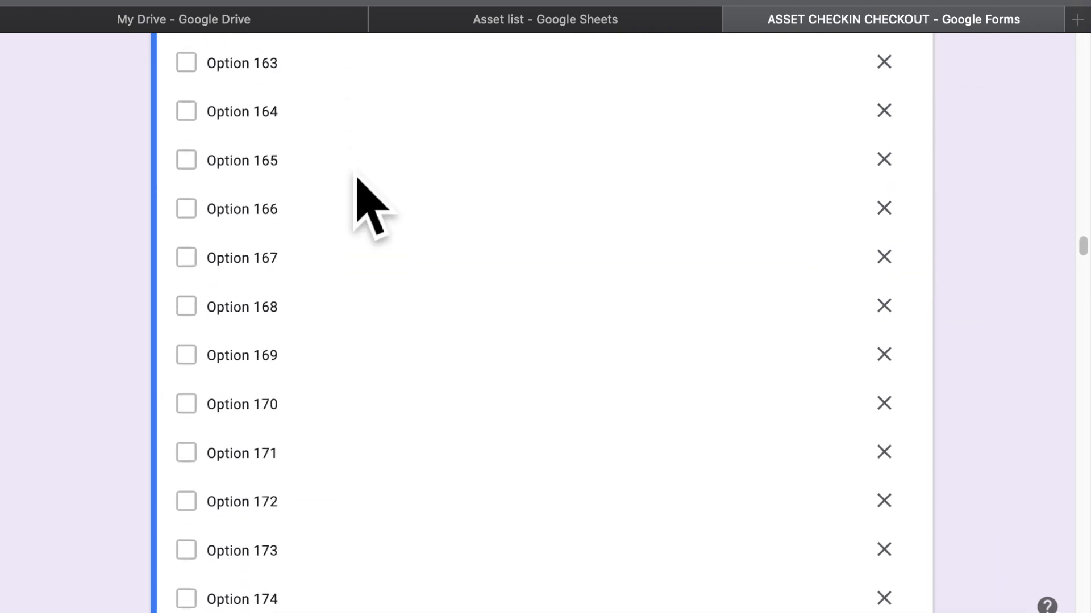
scroll(355, 191, "down", 20)
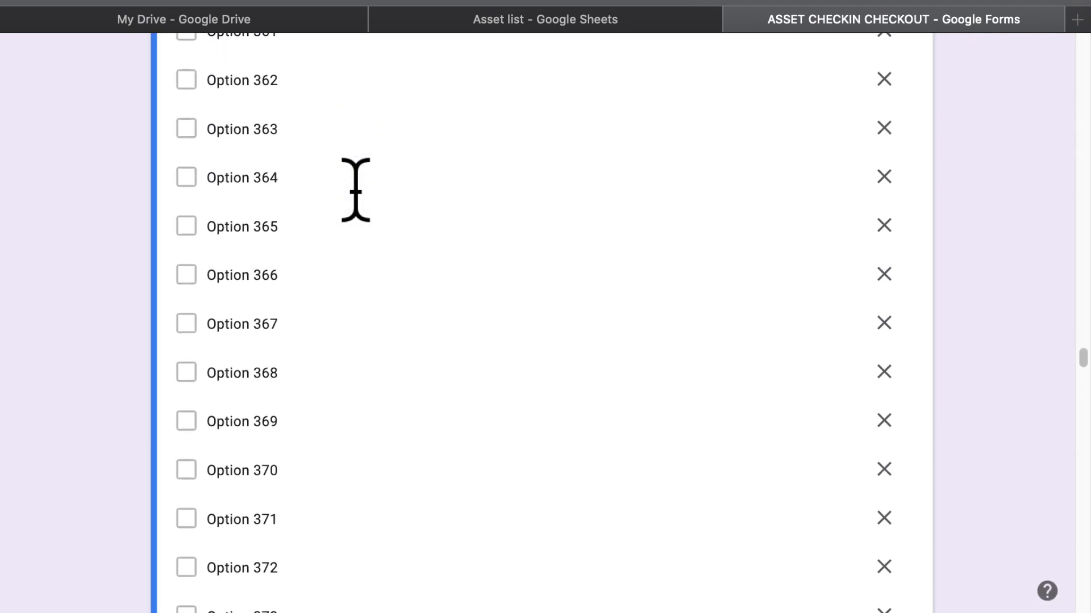
scroll(355, 191, "down", 12)
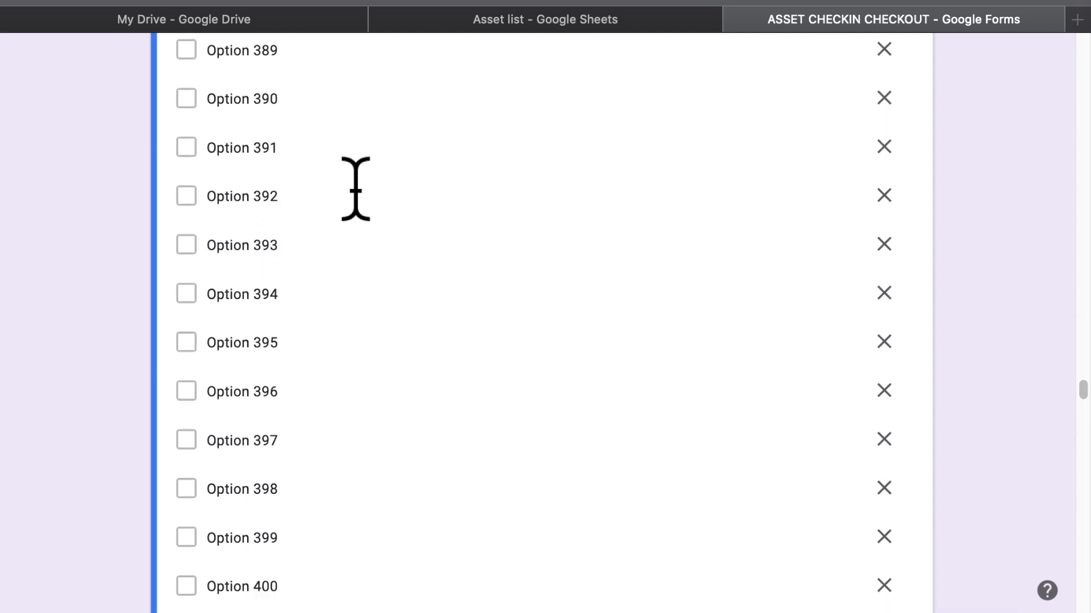
scroll(356, 190, "down", 12)
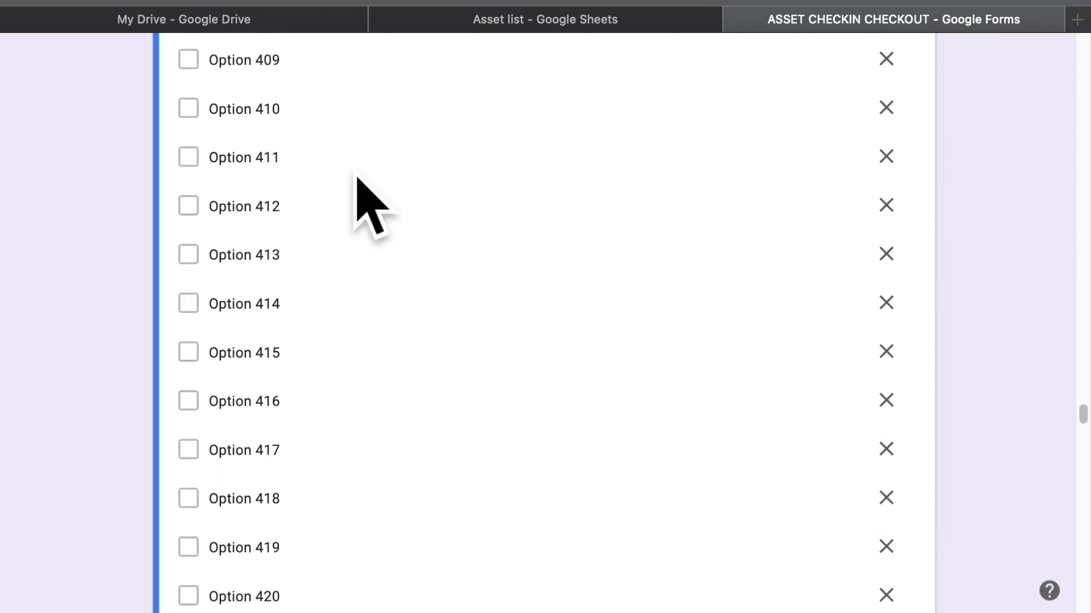
scroll(355, 190, "down", 18)
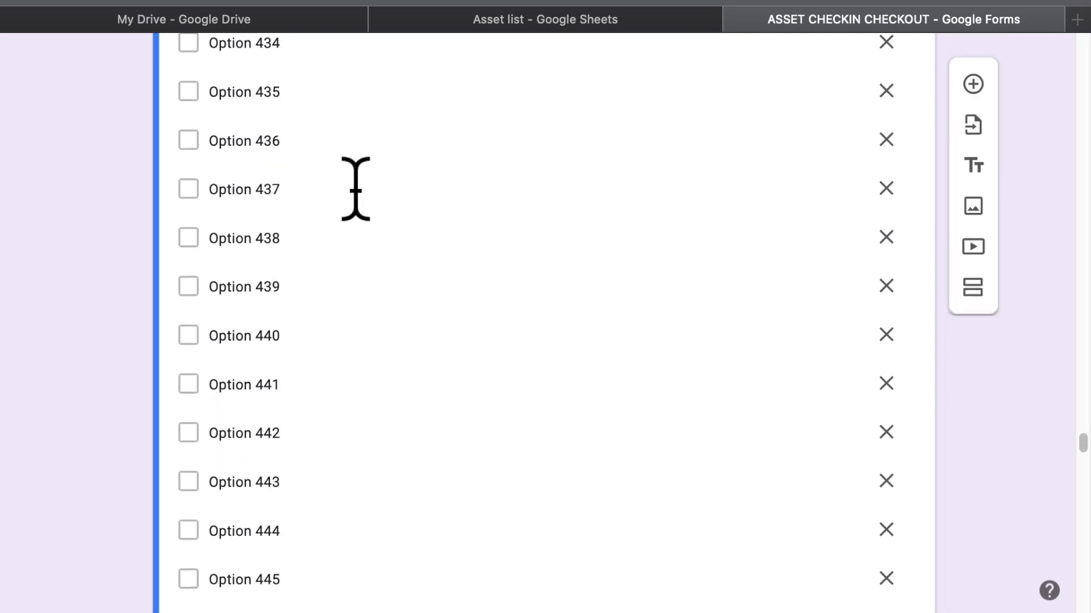
scroll(357, 179, "down", 13)
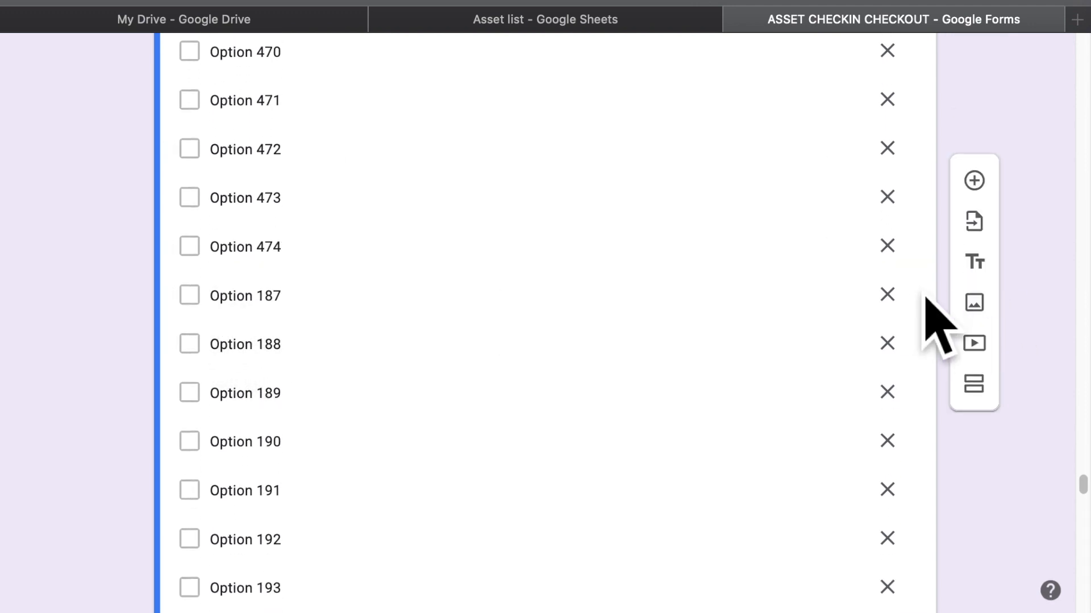
Delete the leftover Options 187–287 and the stray Option 475 below Option 474
left_click(887, 294)
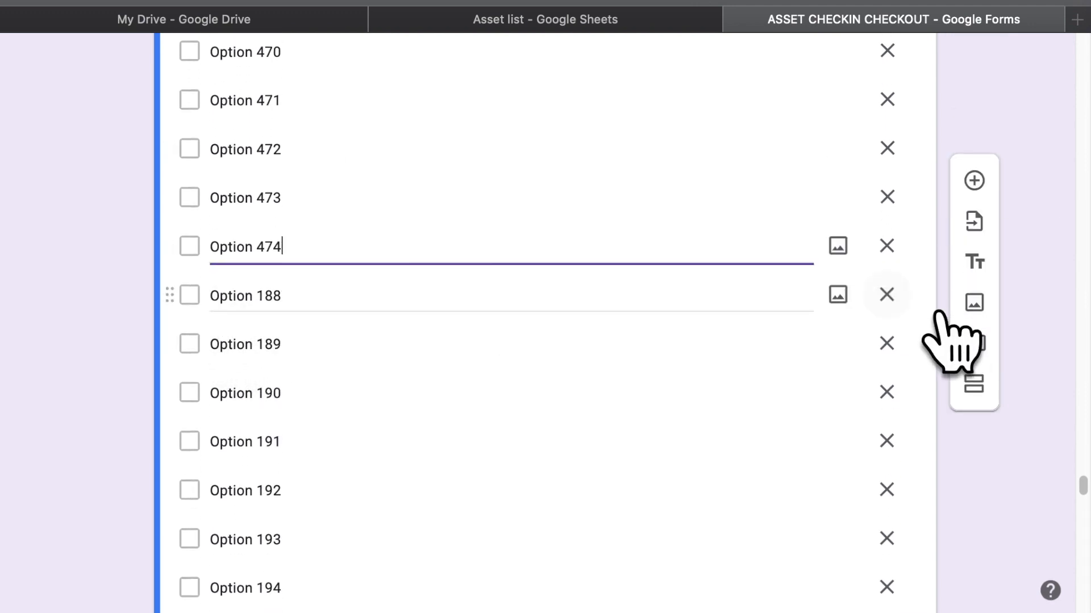
left_click(886, 294)
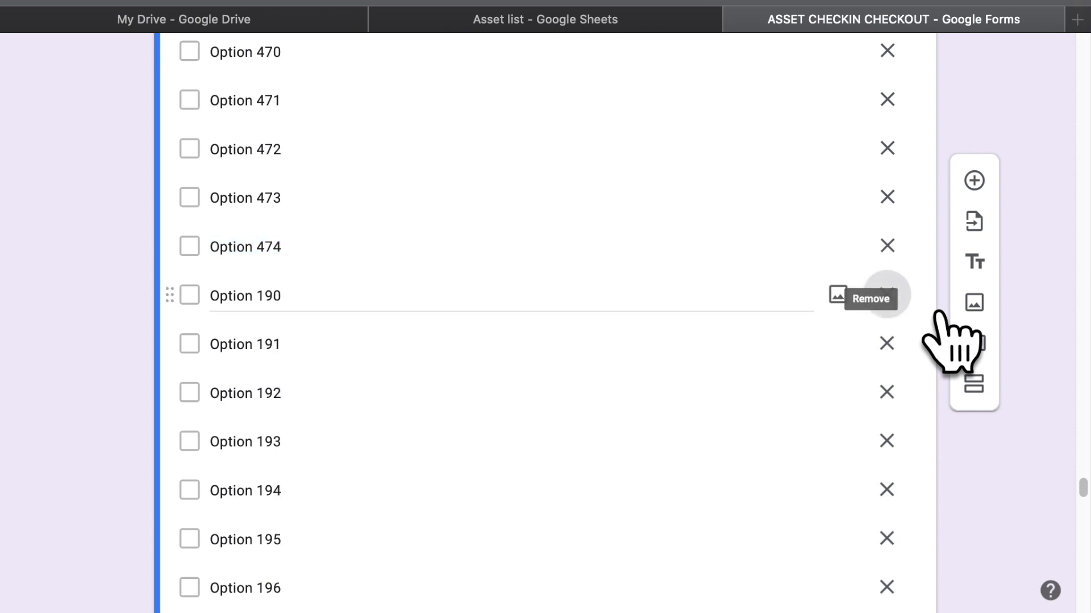
left_click(887, 294)
left_click(886, 294)
left_click(887, 295)
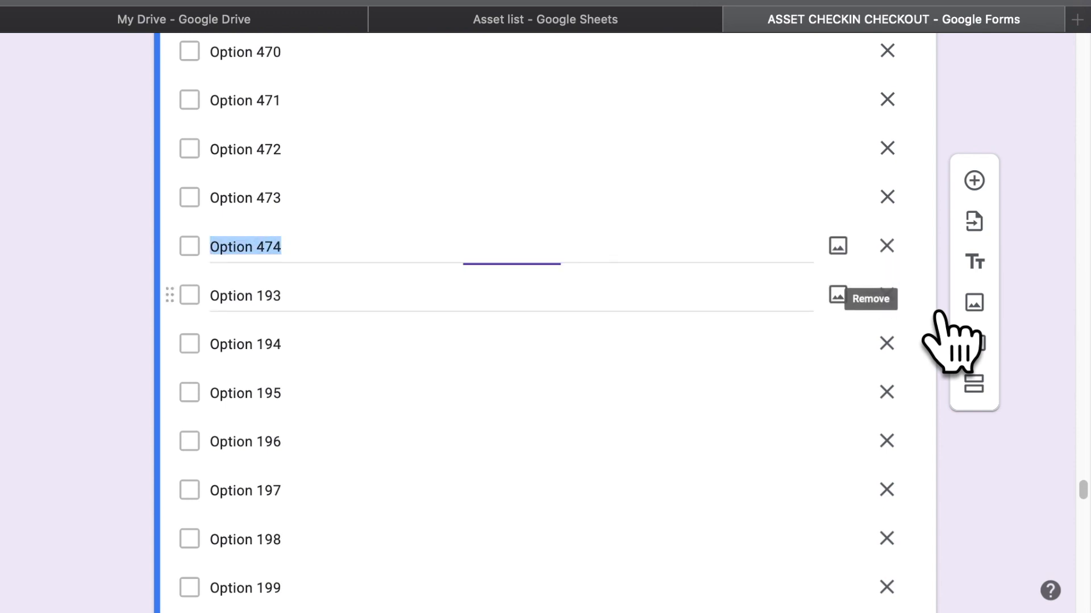
left_click(887, 294)
left_click(887, 294)
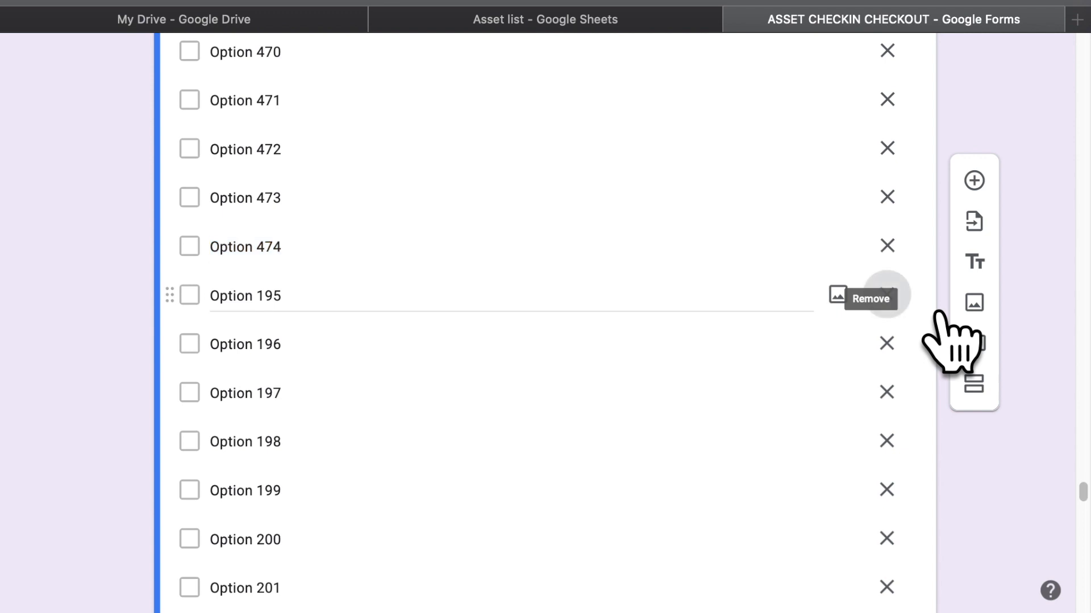
left_click(886, 295)
left_click(886, 294)
left_click(887, 294)
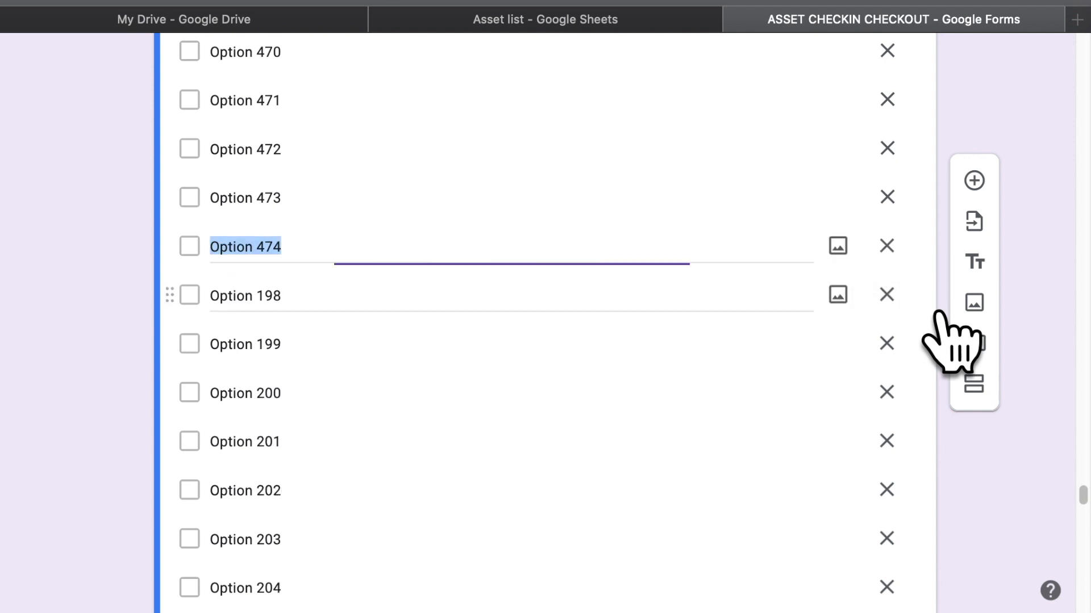
left_click(886, 294)
left_click(887, 294)
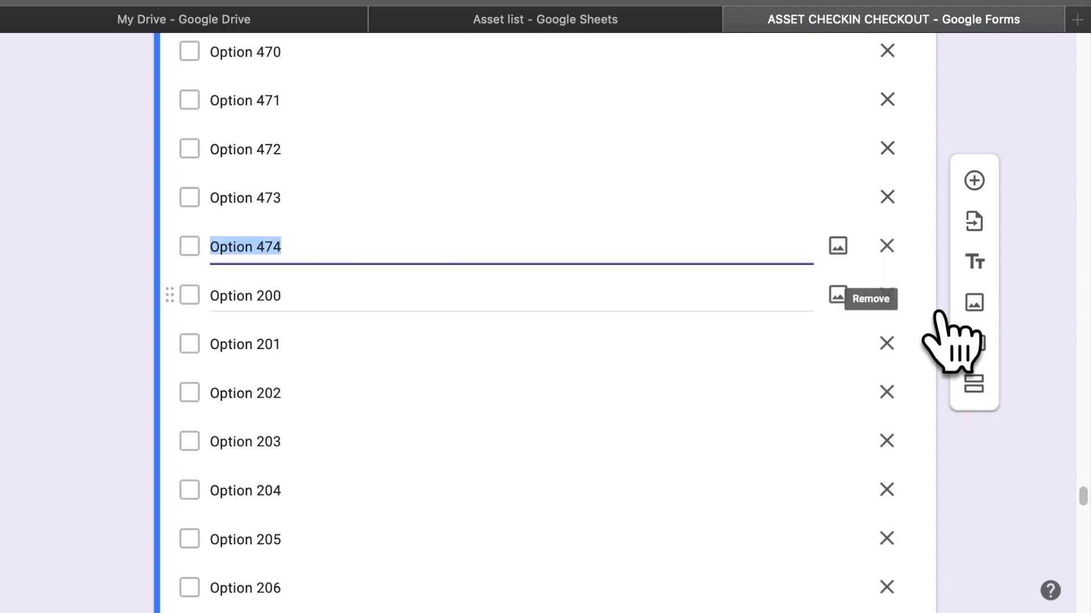
left_click(887, 294)
left_click(887, 294)
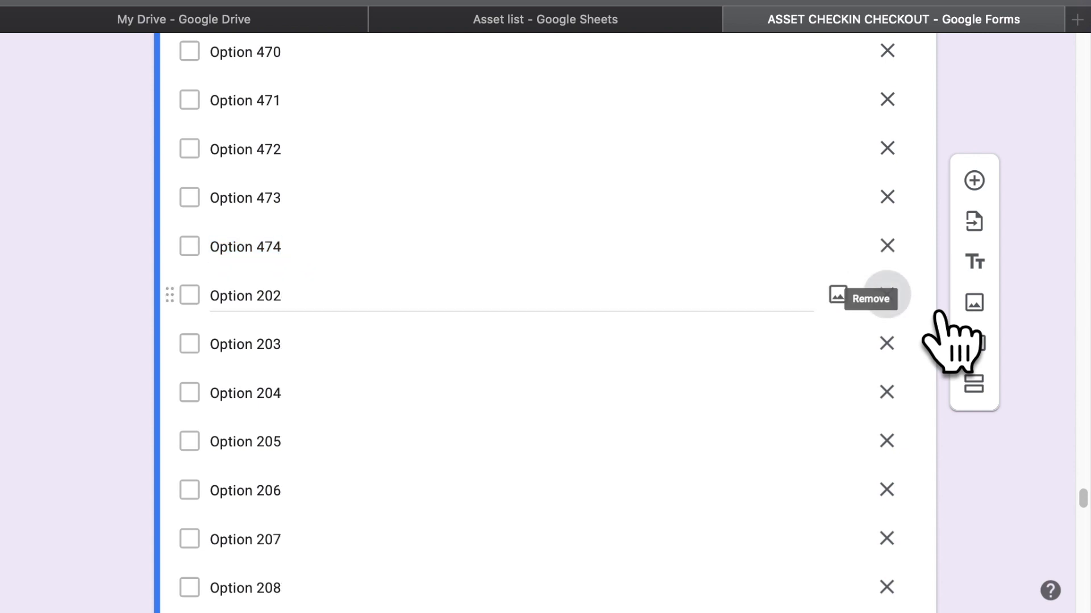
left_click(887, 294)
left_click(887, 294)
left_click(886, 294)
left_click(887, 294)
left_click(887, 294)
left_click(886, 294)
left_click(887, 295)
left_click(887, 294)
left_click(886, 294)
left_click(886, 294)
left_click(886, 294)
left_click(887, 294)
left_click(887, 294)
left_click(886, 294)
left_click(887, 294)
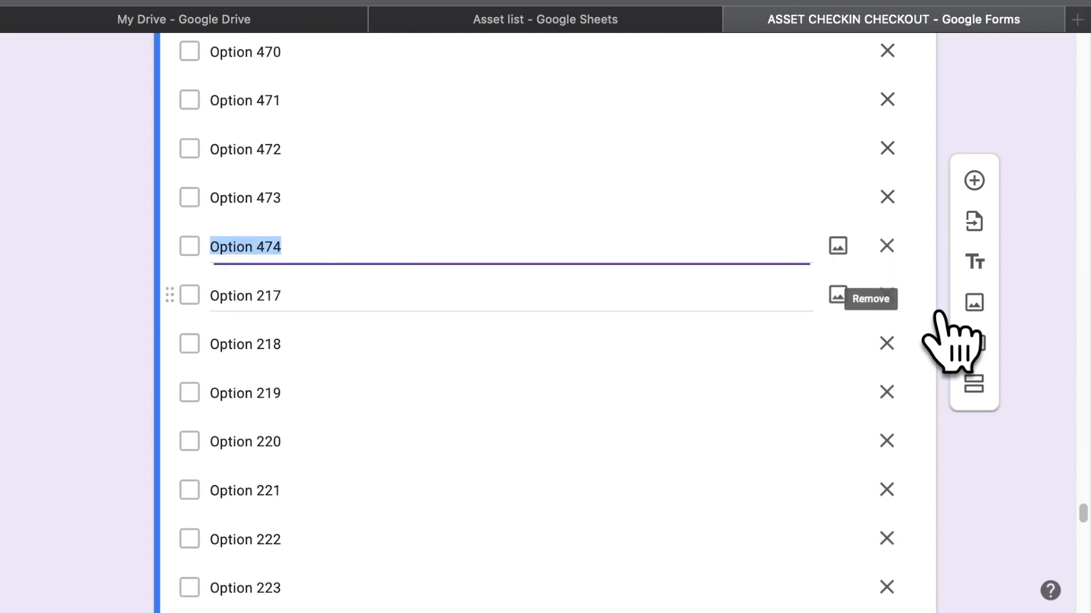
left_click(887, 294)
left_click(886, 294)
left_click(886, 295)
left_click(886, 295)
left_click(887, 295)
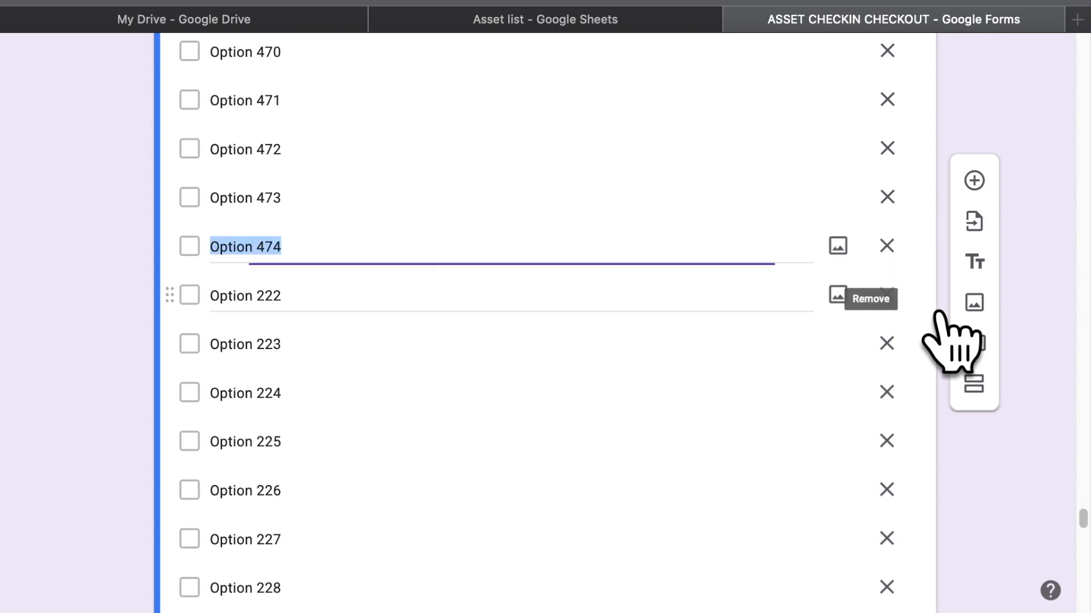
left_click(886, 294)
left_click(887, 294)
left_click(887, 294)
left_click(887, 294)
left_click(887, 294)
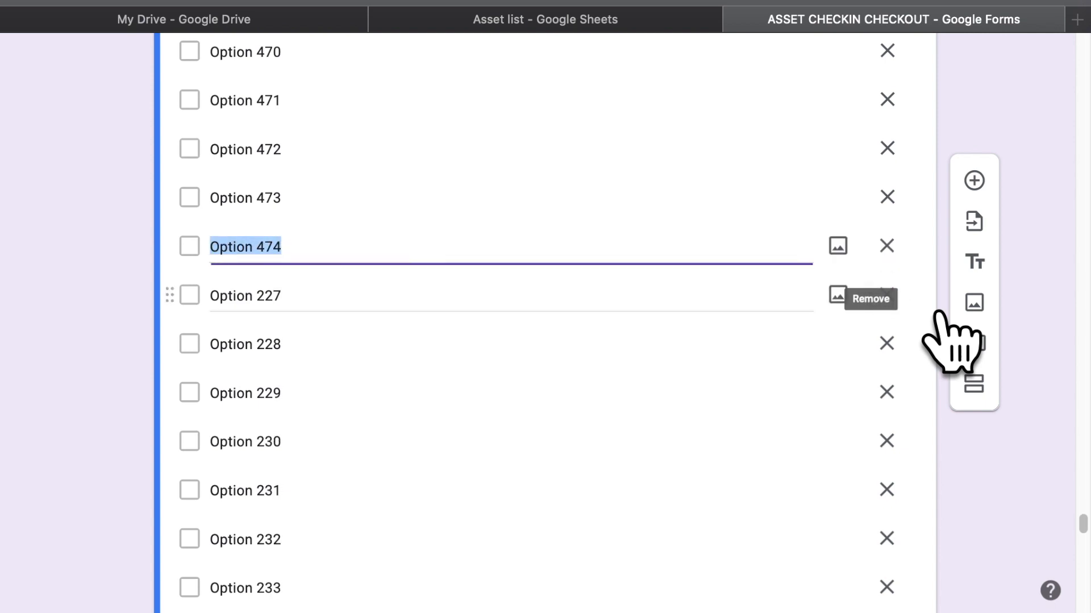
left_click(887, 294)
left_click(886, 295)
left_click(887, 295)
left_click(886, 294)
left_click(887, 294)
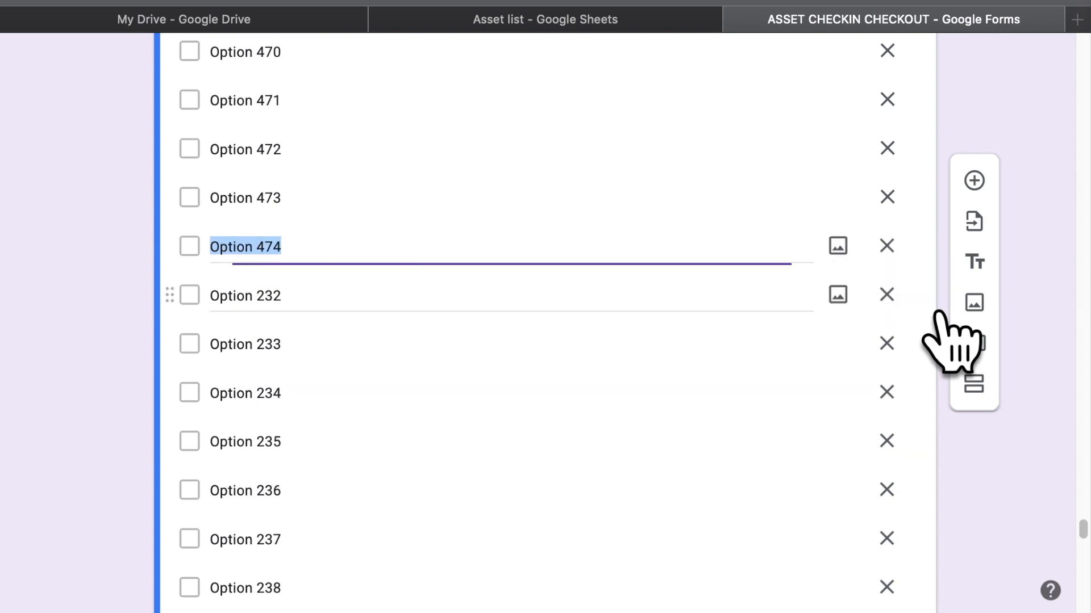
left_click(887, 294)
left_click(886, 294)
left_click(886, 295)
left_click(886, 294)
left_click(886, 295)
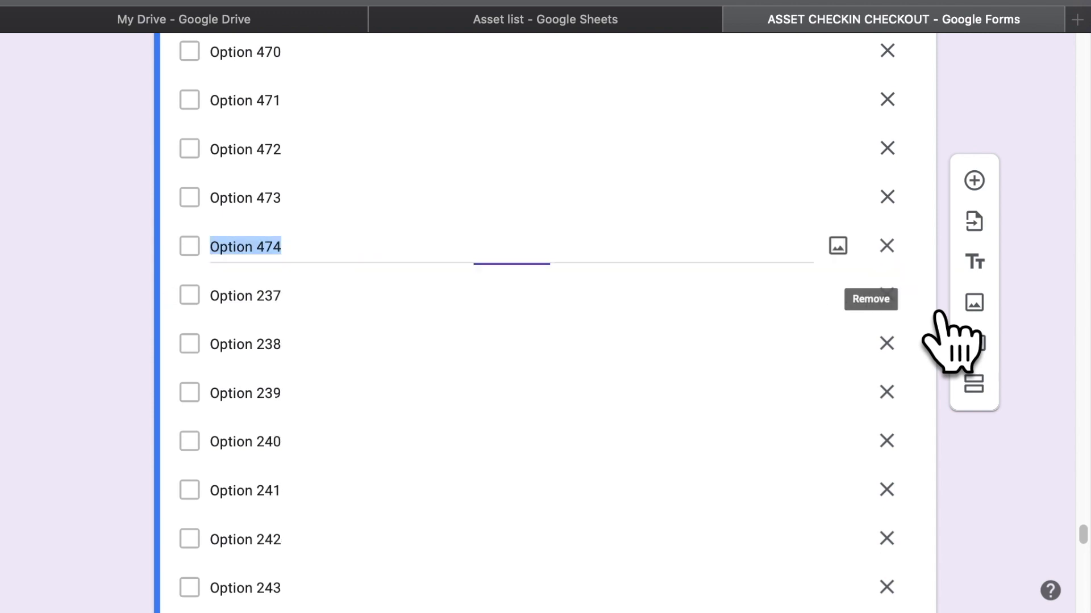
left_click(886, 294)
left_click(886, 294)
left_click(886, 295)
left_click(886, 294)
left_click(887, 294)
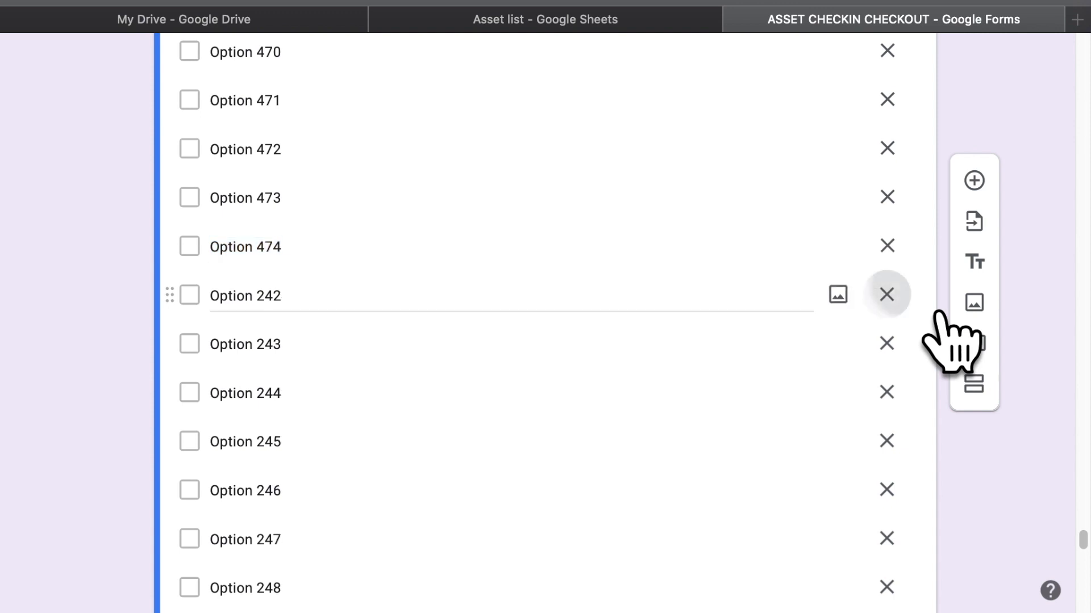
left_click(886, 294)
left_click(886, 294)
left_click(886, 294)
left_click(886, 294)
left_click(886, 294)
left_click(886, 294)
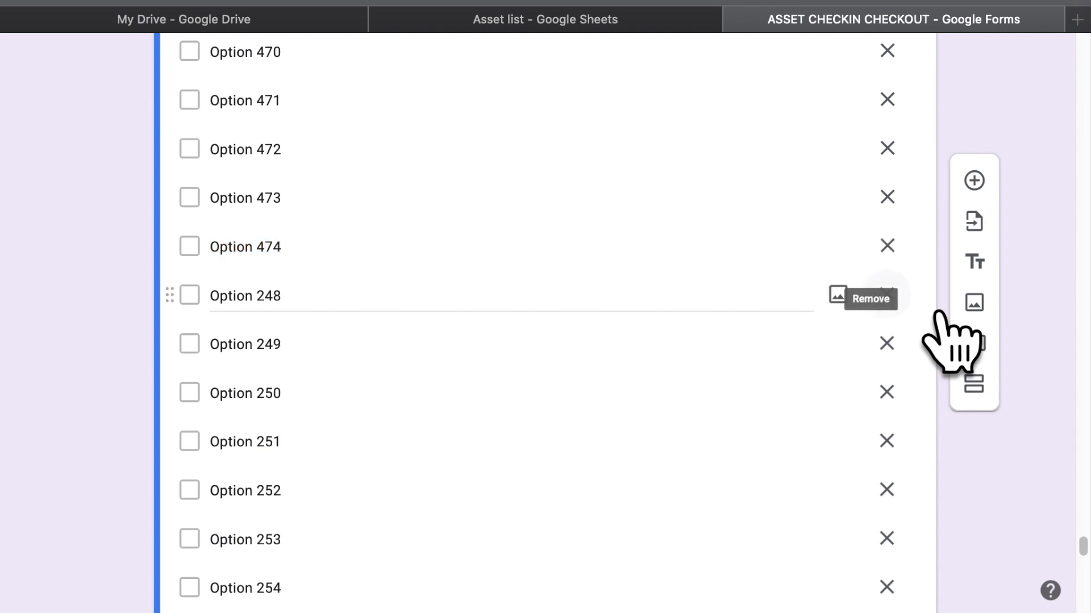
left_click(886, 294)
left_click(886, 295)
left_click(887, 294)
left_click(886, 294)
left_click(887, 294)
left_click(887, 294)
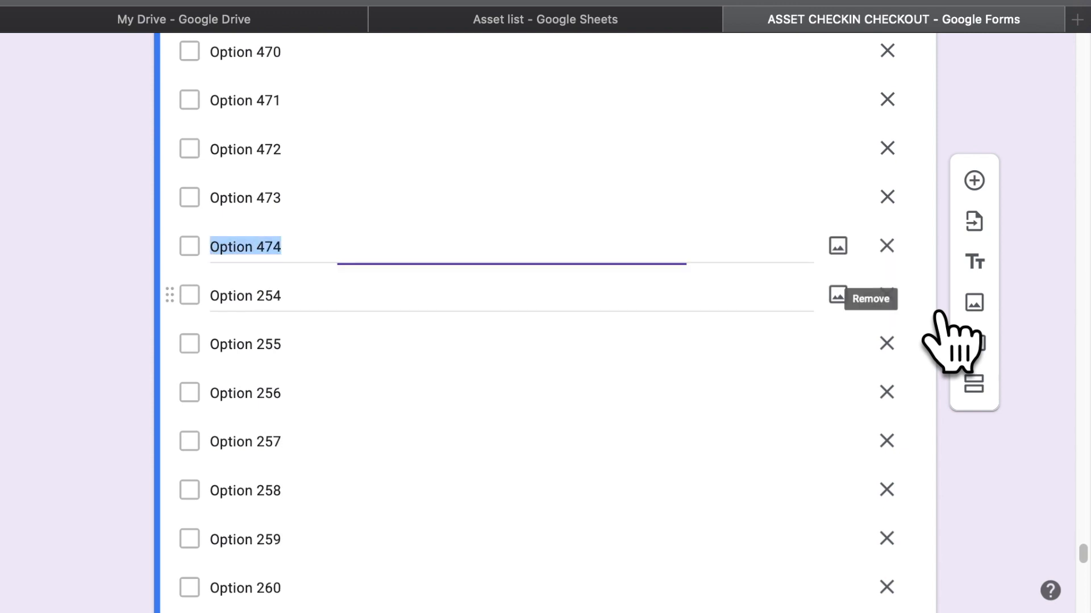
left_click(886, 294)
left_click(886, 295)
left_click(887, 294)
left_click(886, 294)
left_click(886, 294)
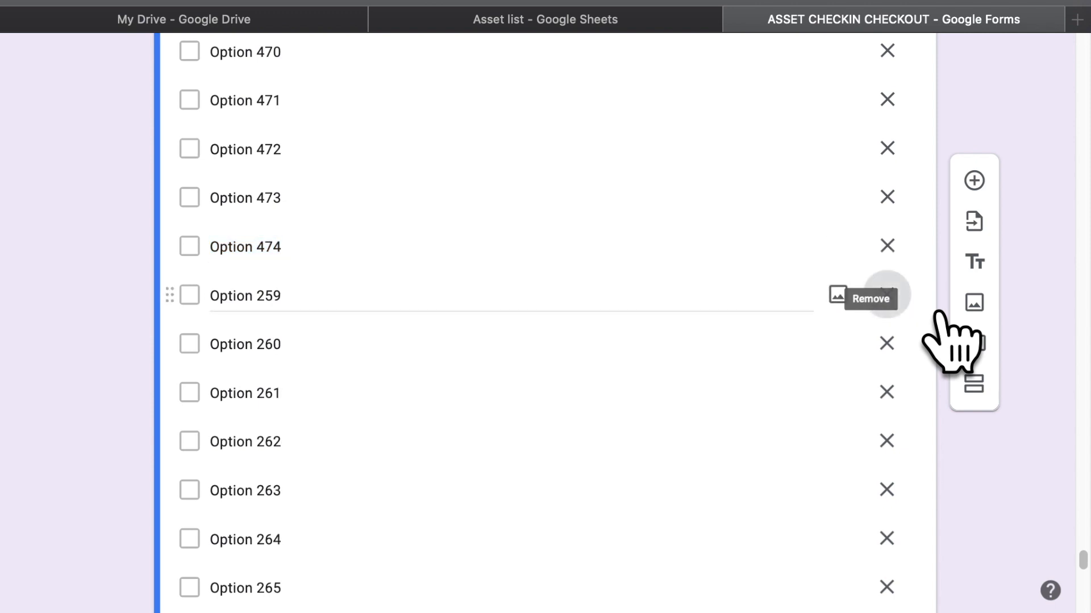
left_click(886, 294)
left_click(886, 295)
left_click(886, 295)
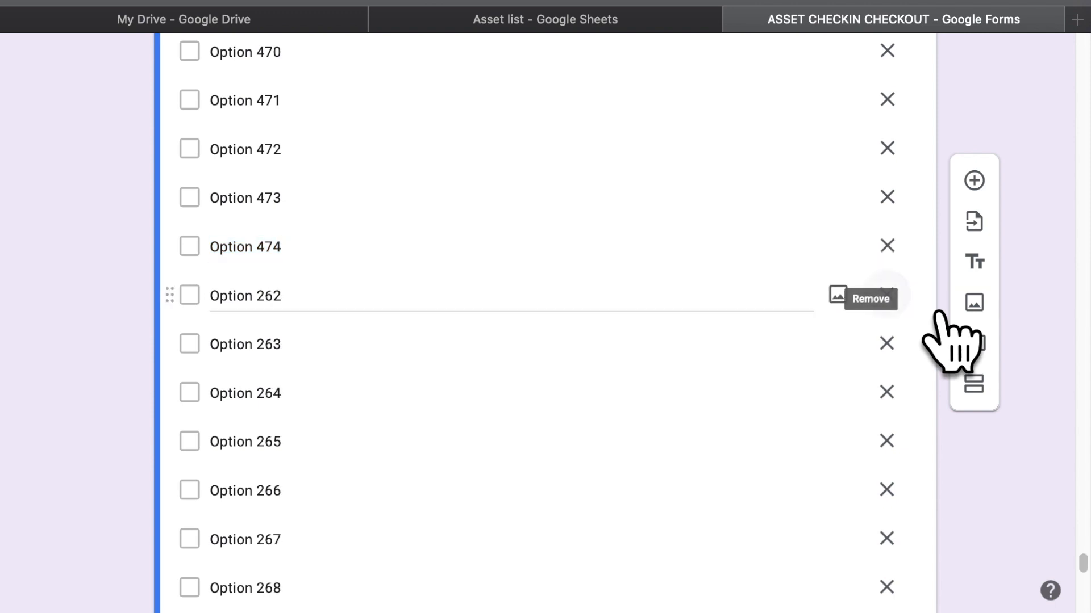
left_click(886, 294)
left_click(886, 295)
left_click(886, 295)
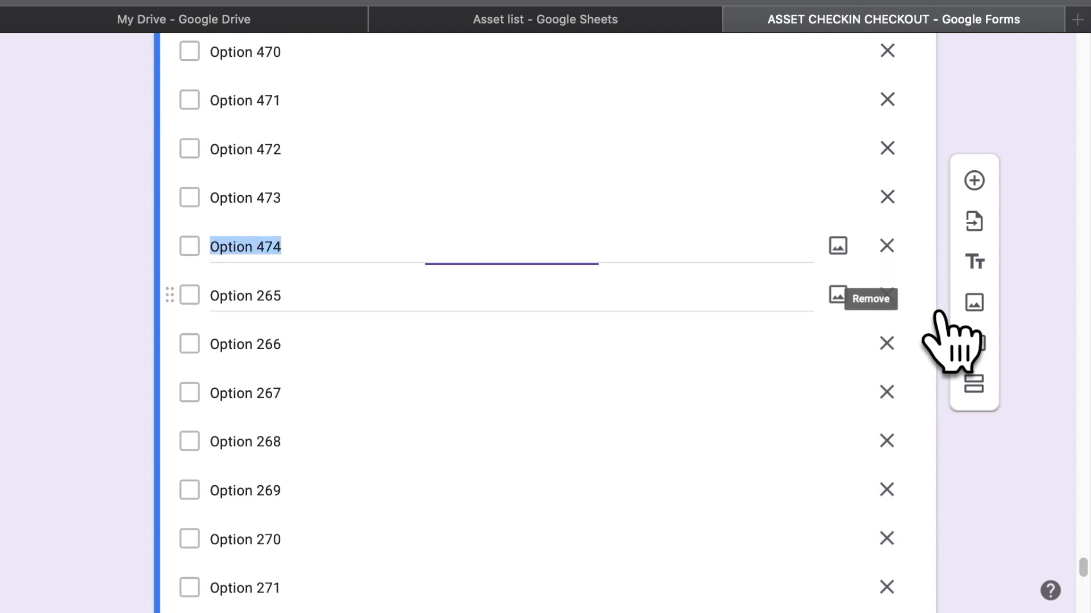
left_click(886, 294)
left_click(886, 294)
left_click(886, 295)
left_click(886, 294)
left_click(886, 294)
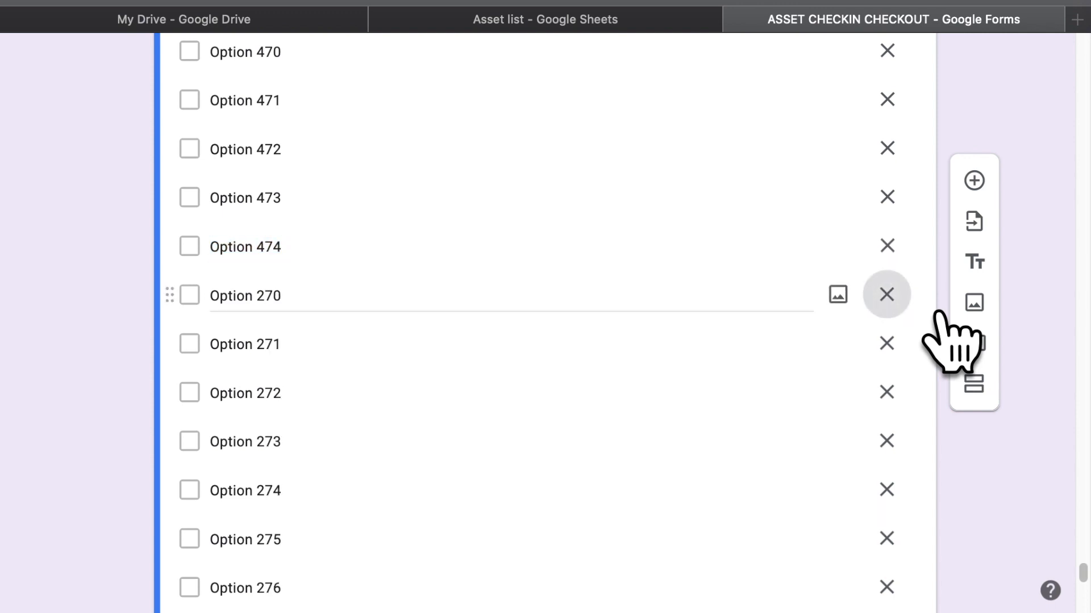
left_click(886, 294)
left_click(886, 294)
left_click(887, 294)
left_click(886, 294)
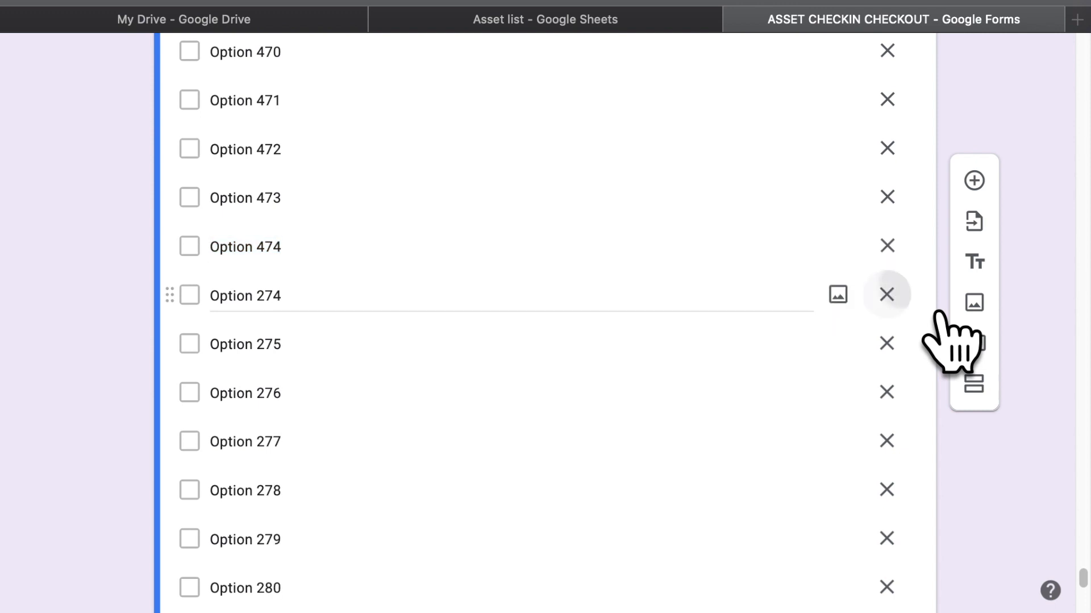
left_click(886, 294)
left_click(886, 294)
left_click(886, 294)
left_click(886, 294)
left_click(886, 294)
left_click(886, 294)
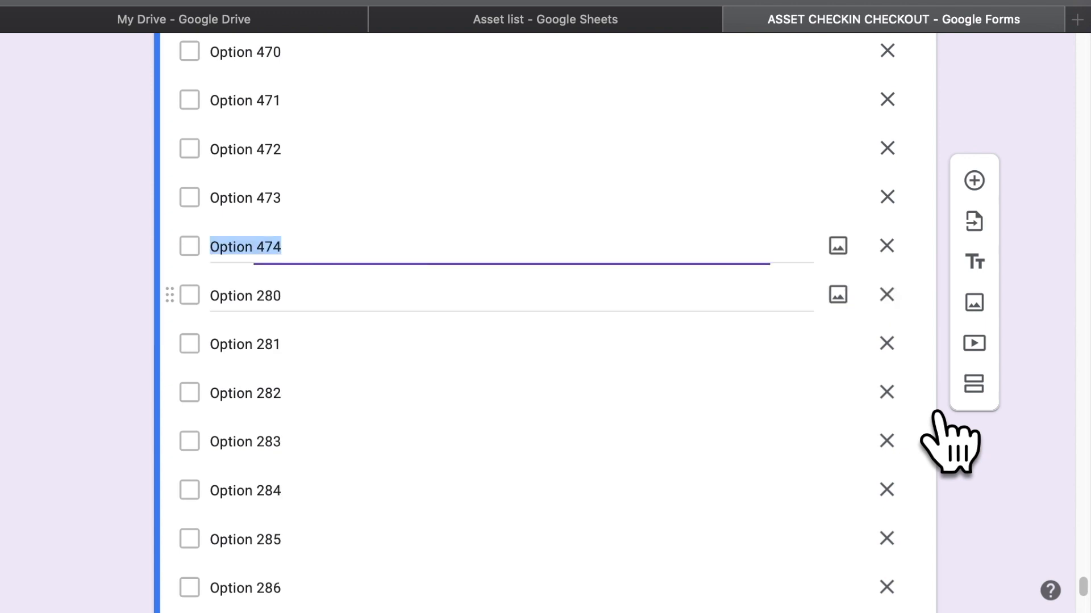
left_click(886, 294)
left_click(886, 294)
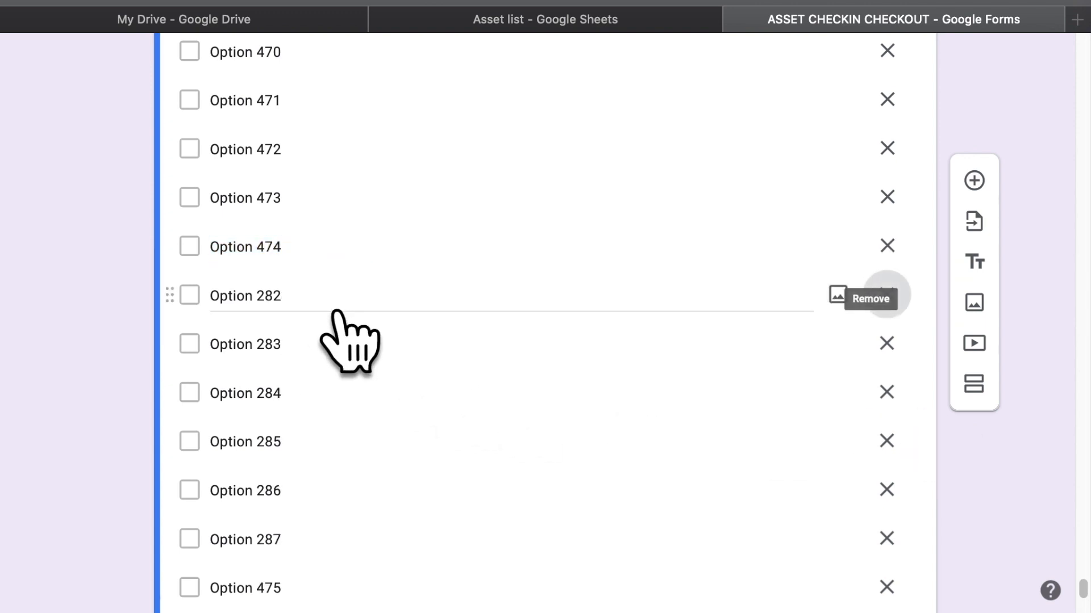
left_click(886, 294)
left_click(886, 295)
left_click(886, 295)
left_click(886, 294)
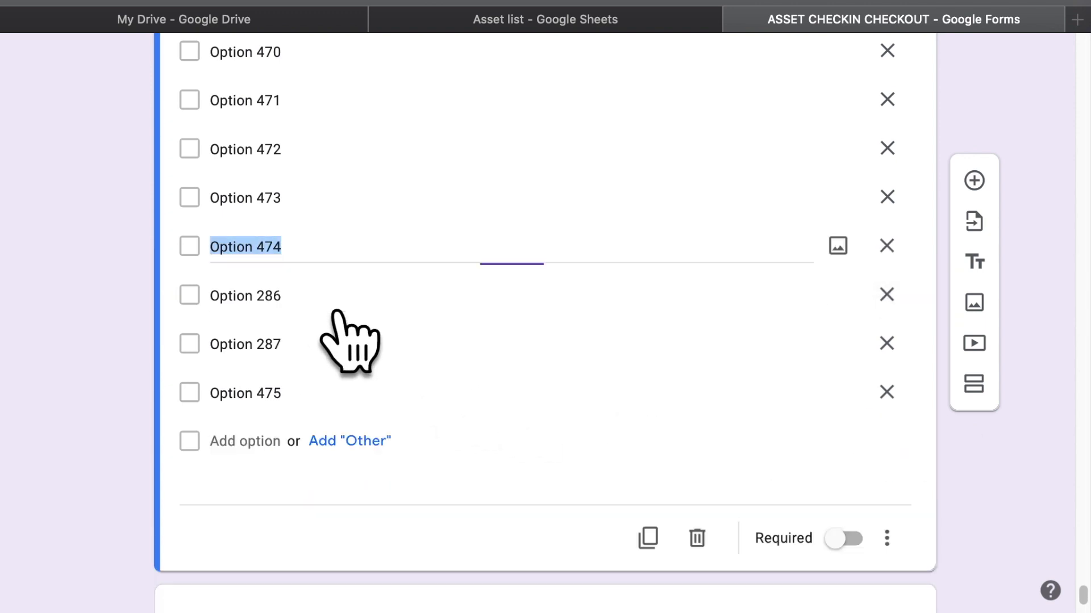
left_click(886, 294)
left_click(886, 294)
left_click(886, 294)
left_click(339, 311)
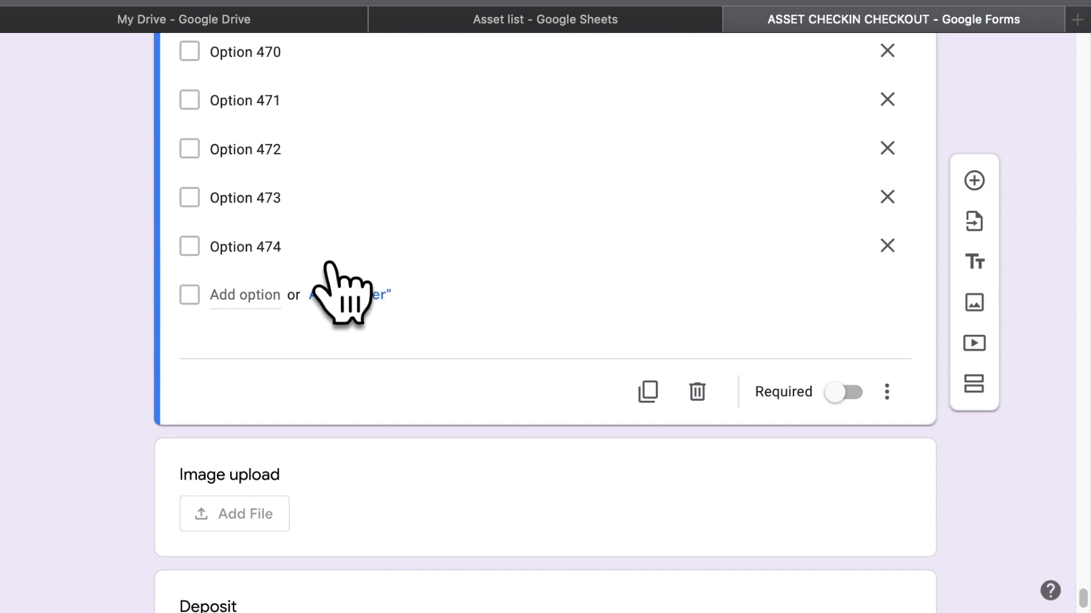
Add an "Other…" choice after Option 474 and delete the accidental extra option row
left_click(340, 294)
left_click(307, 262)
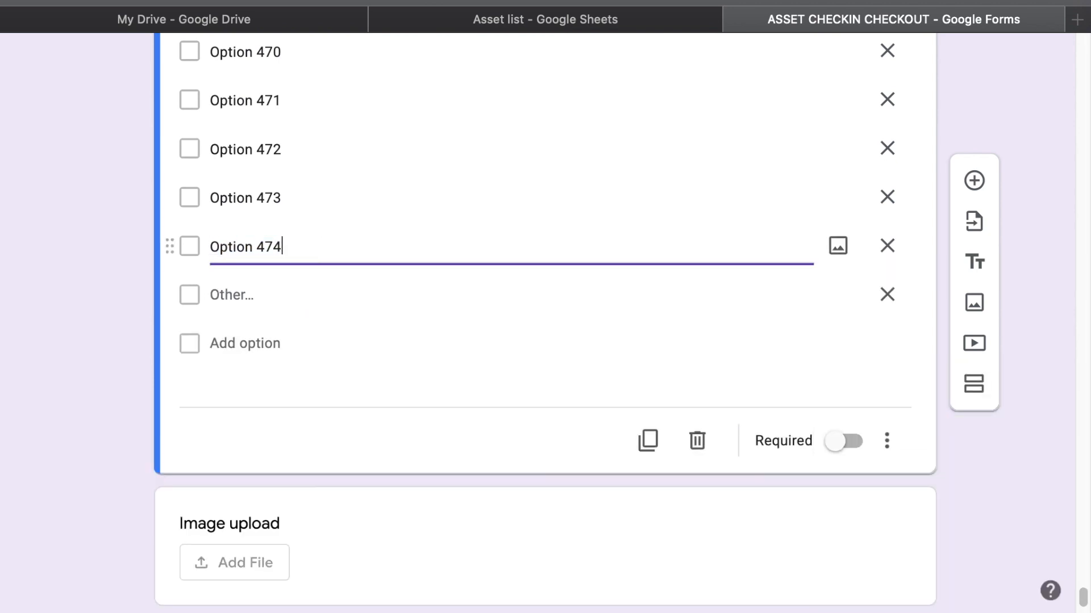
key("Return")
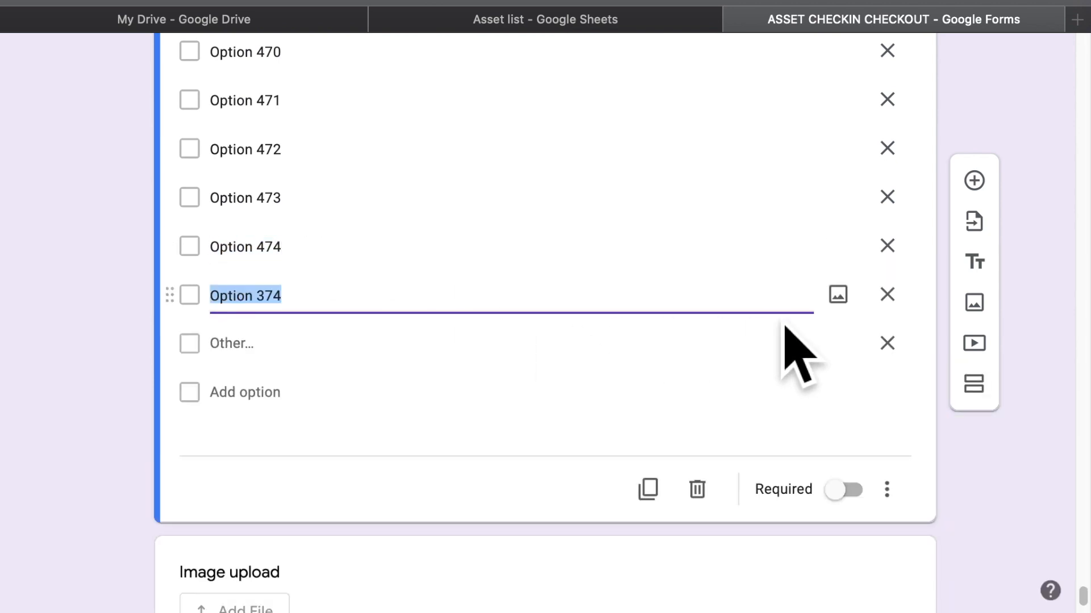
left_click(921, 324)
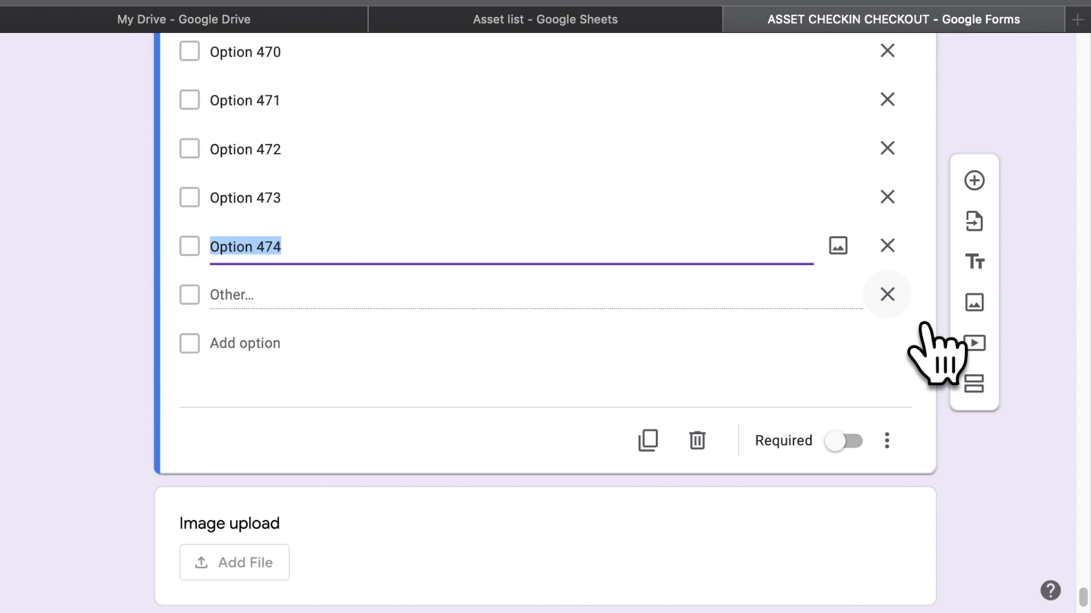
Close the ASSET CHECKIN CHECKOUT form tab to return to the Asset list spreadsheet
scroll(925, 326, "up", 20)
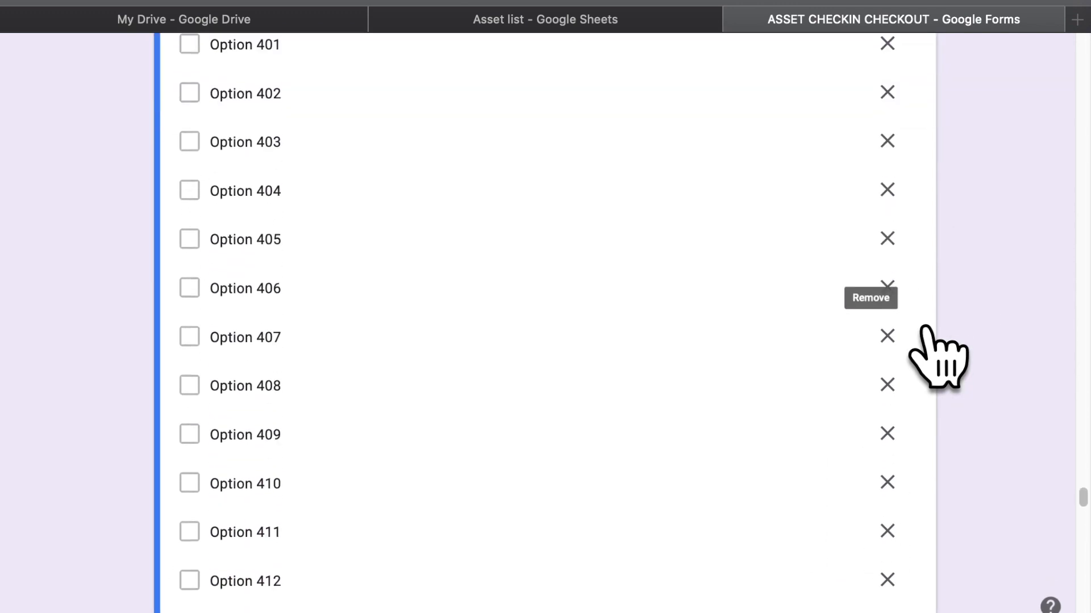
scroll(922, 328, "up", 6)
left_click(736, 19)
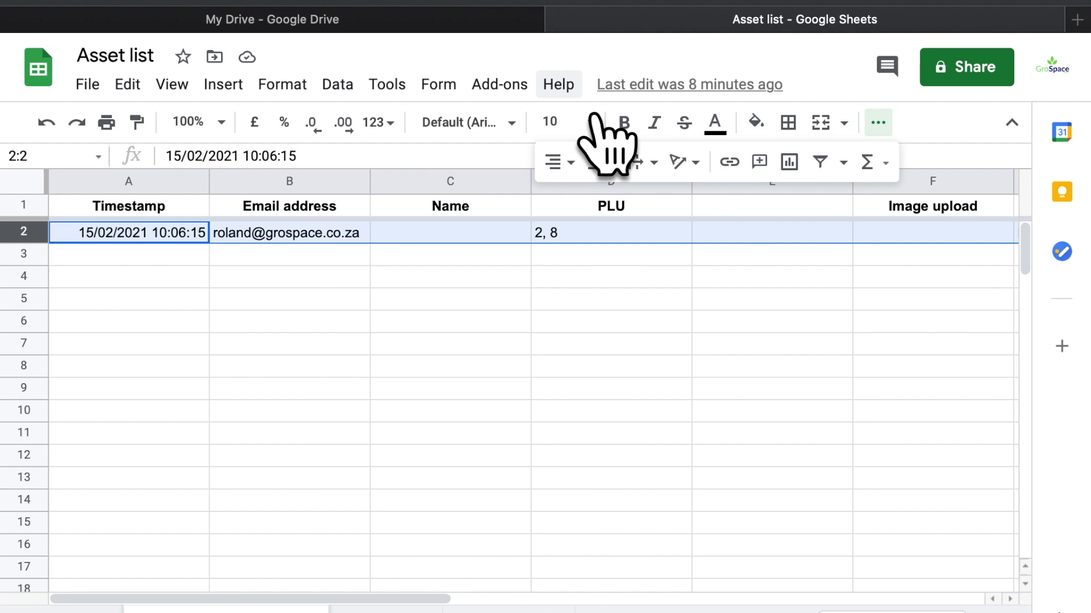
Switch to the My Drive – Google Drive browser tab
left_click(503, 25)
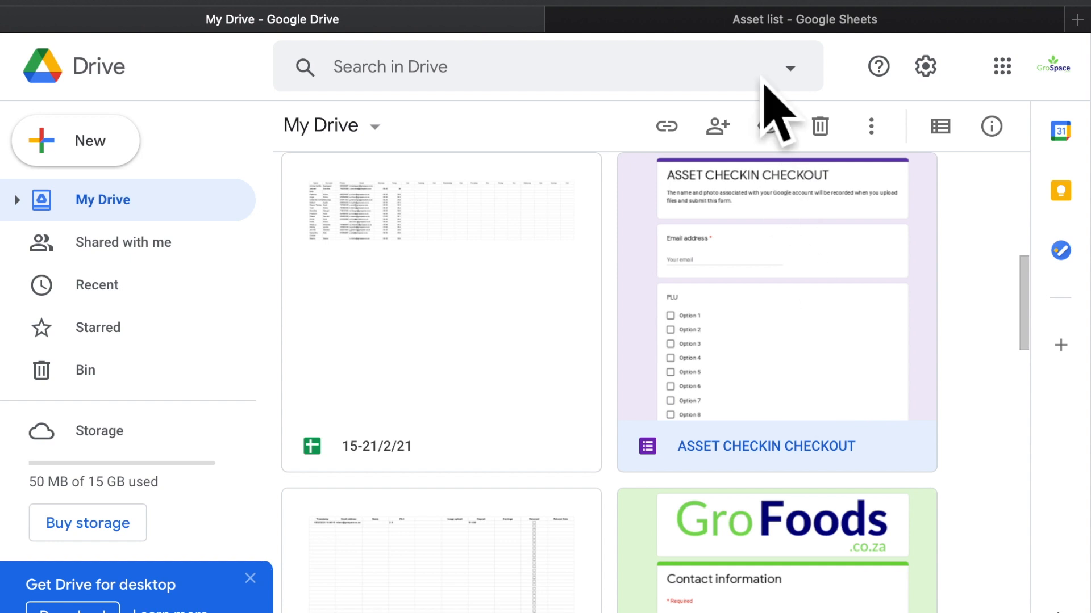
Refresh Drive and move the Untitled form from Quick access to the bin
left_click(760, 1)
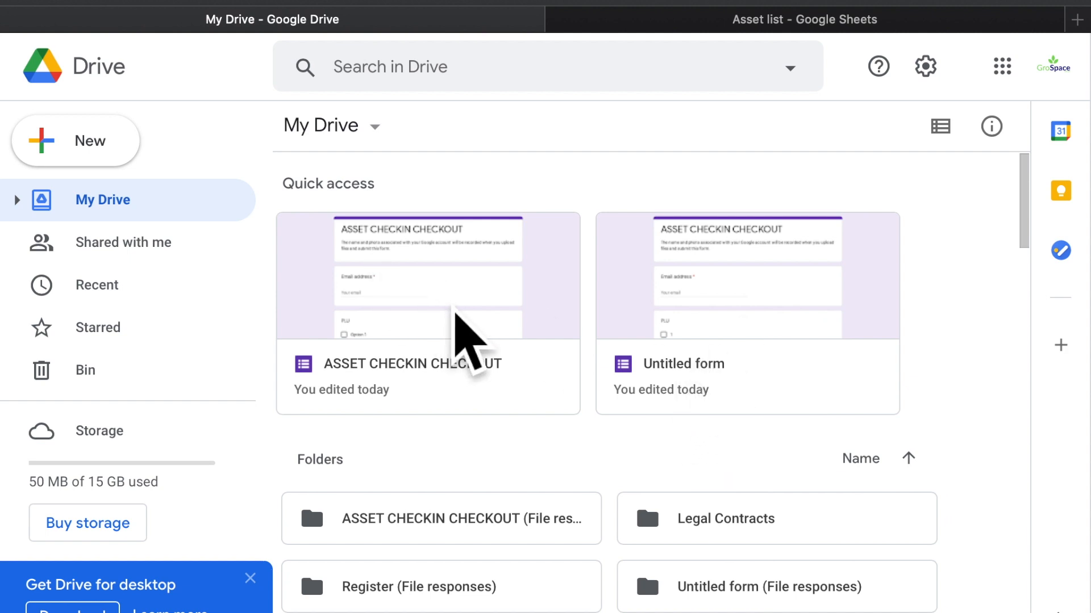
left_click(674, 322)
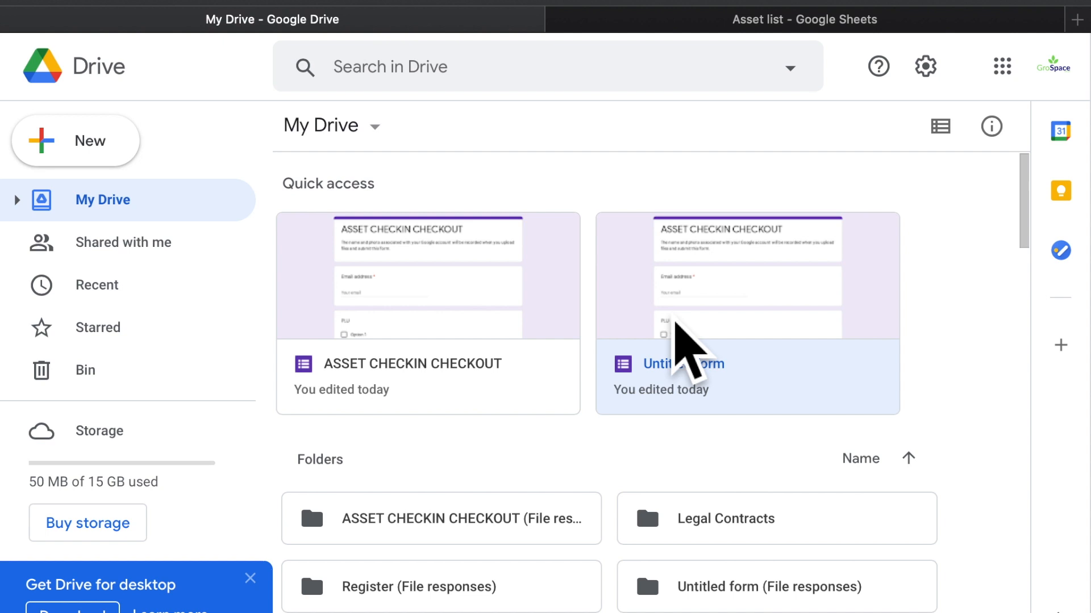
right_click(675, 324)
left_click(819, 585)
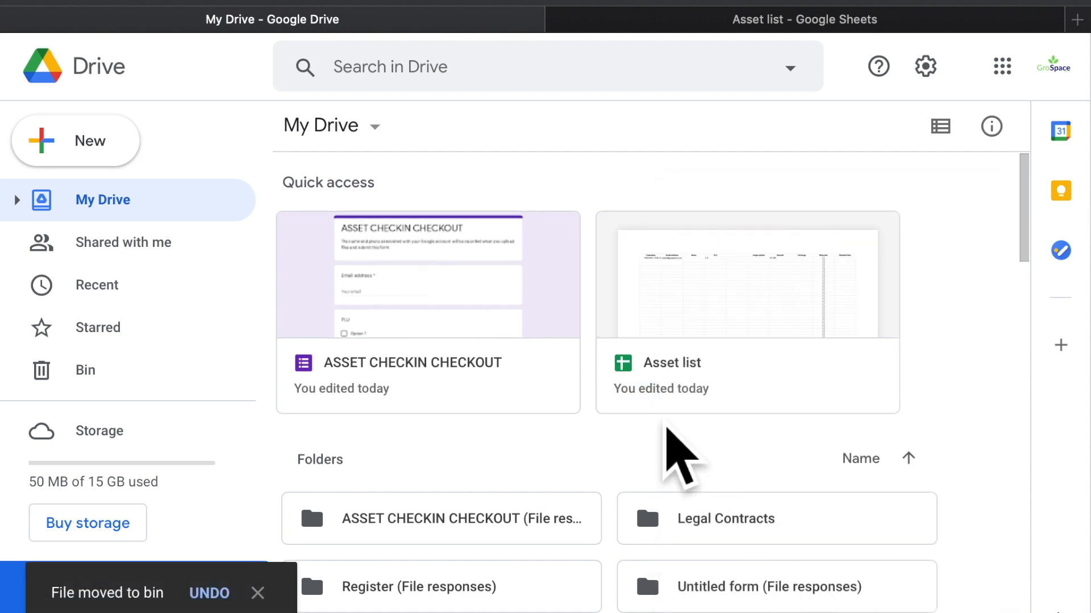
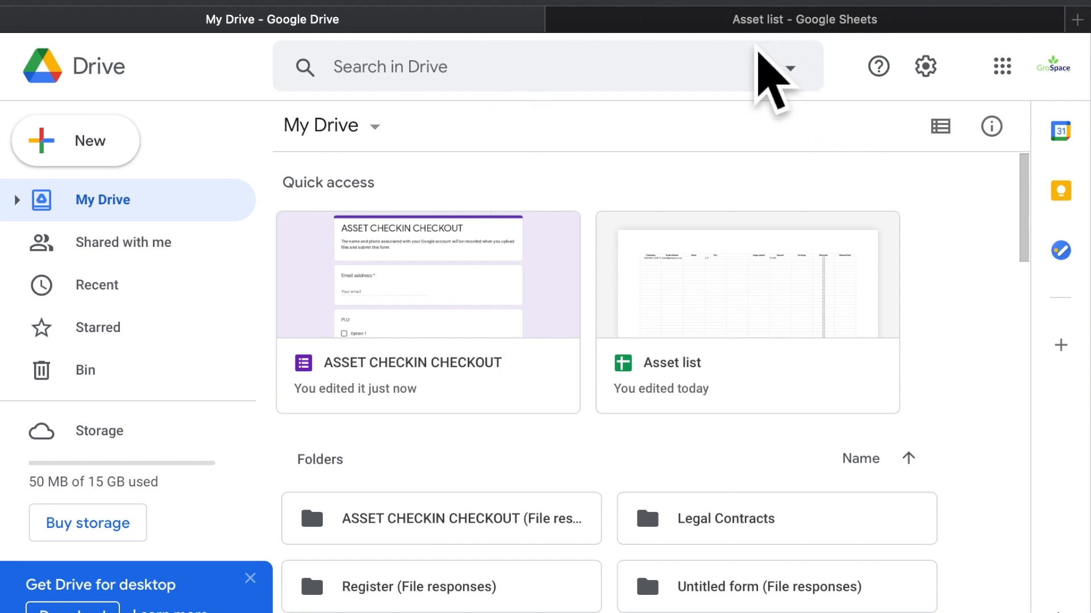
Open the ASSET CHECKIN CHECKOUT form from Drive and look over its Responses view
double_click(471, 330)
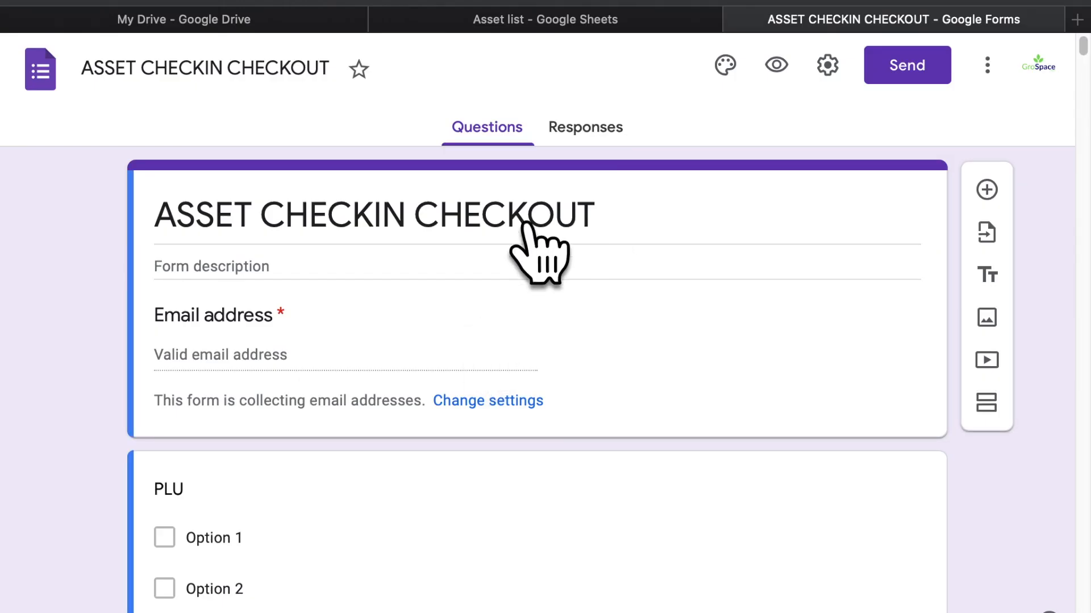
left_click(597, 136)
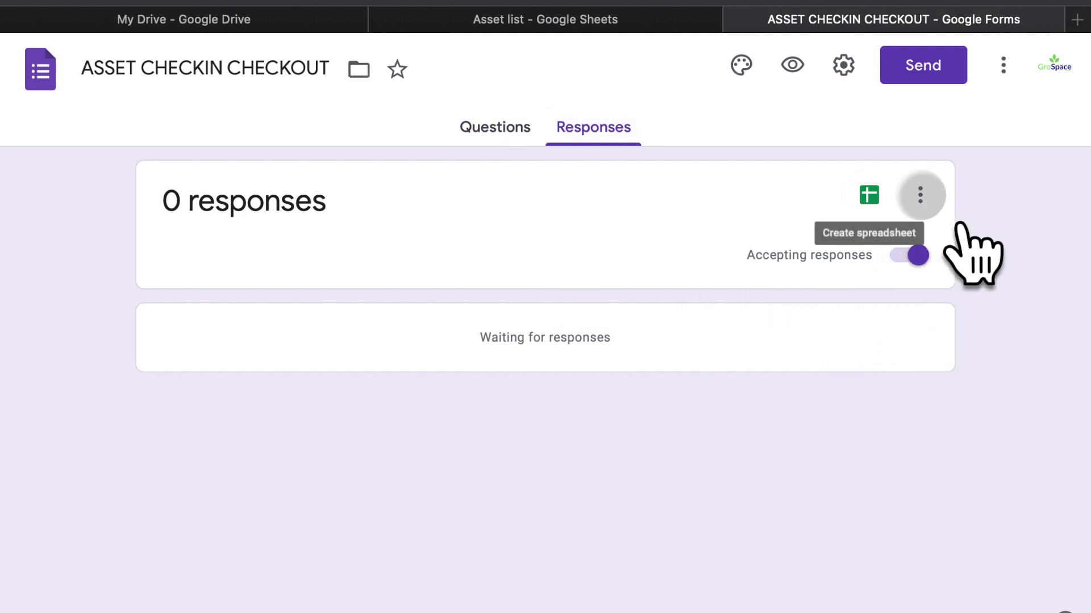
left_click(920, 195)
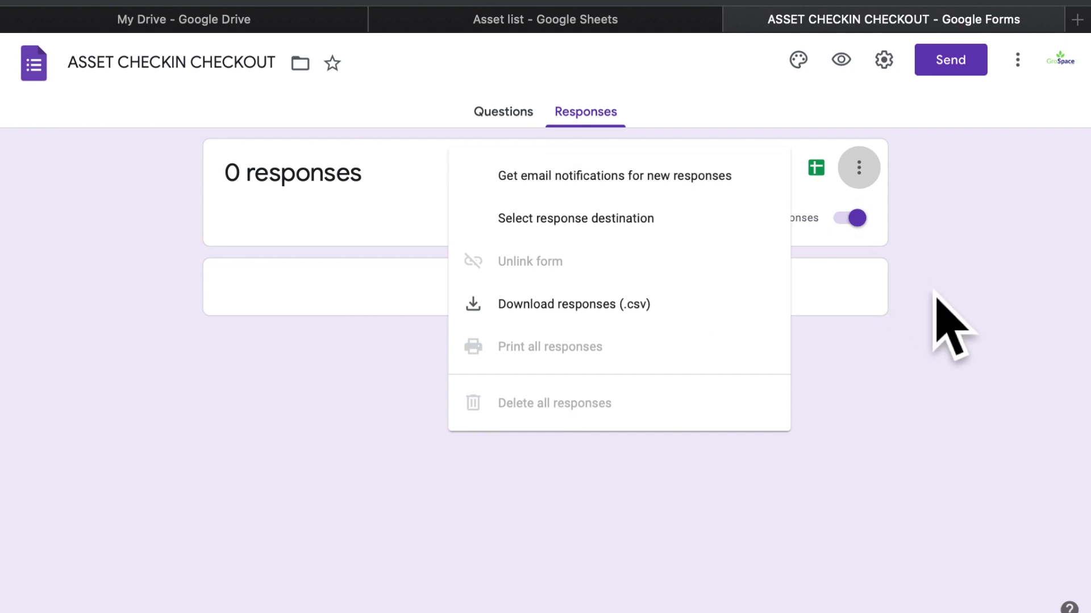
left_click(918, 281)
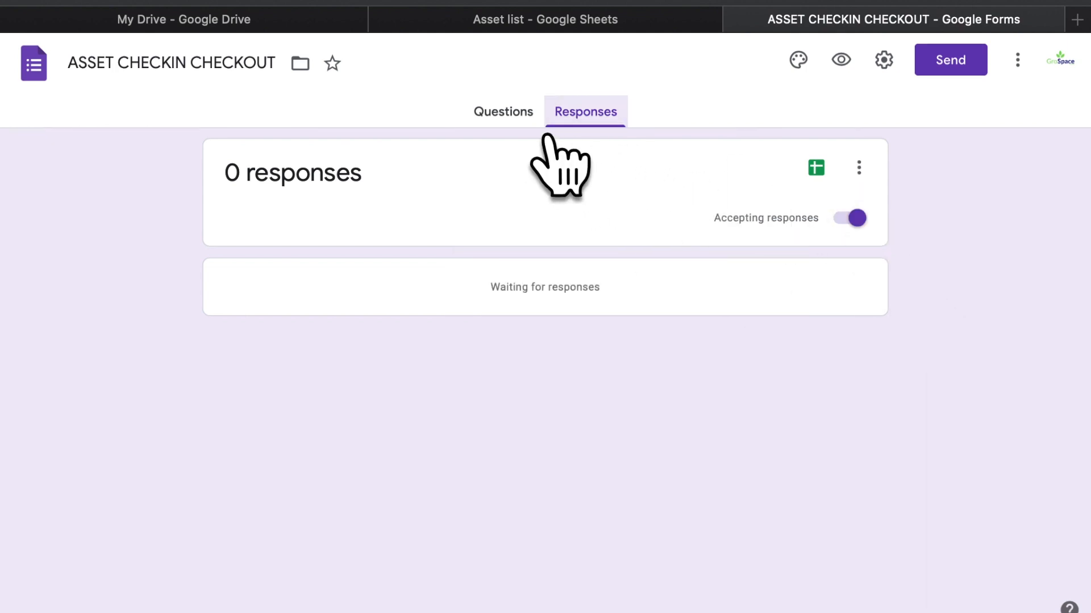
left_click(531, 119)
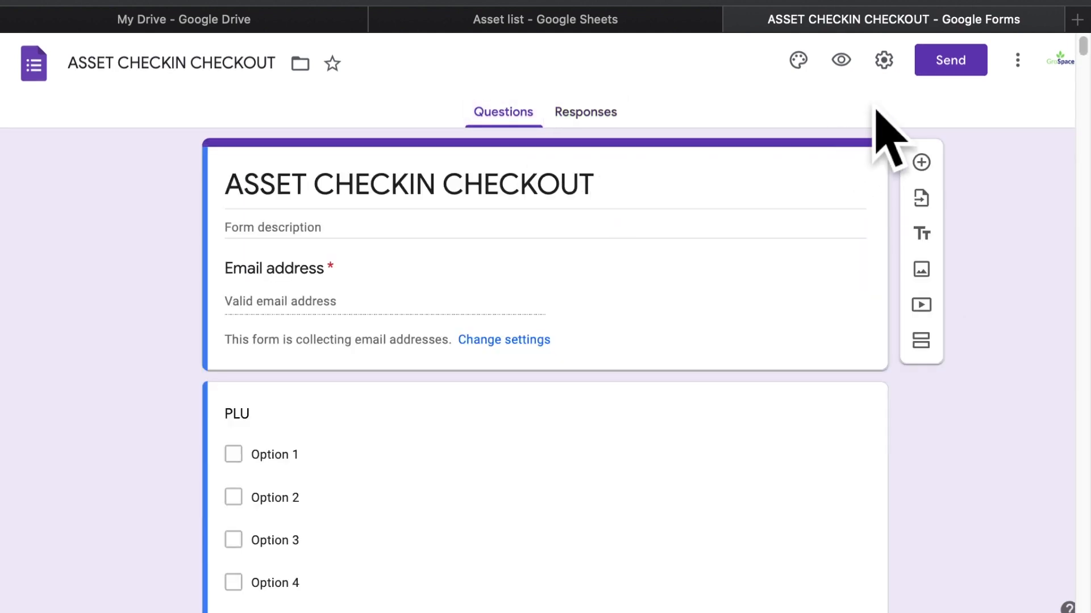
left_click(622, 124)
Send the form's responses to a new spreadsheet, then bring up the form settings
left_click(816, 167)
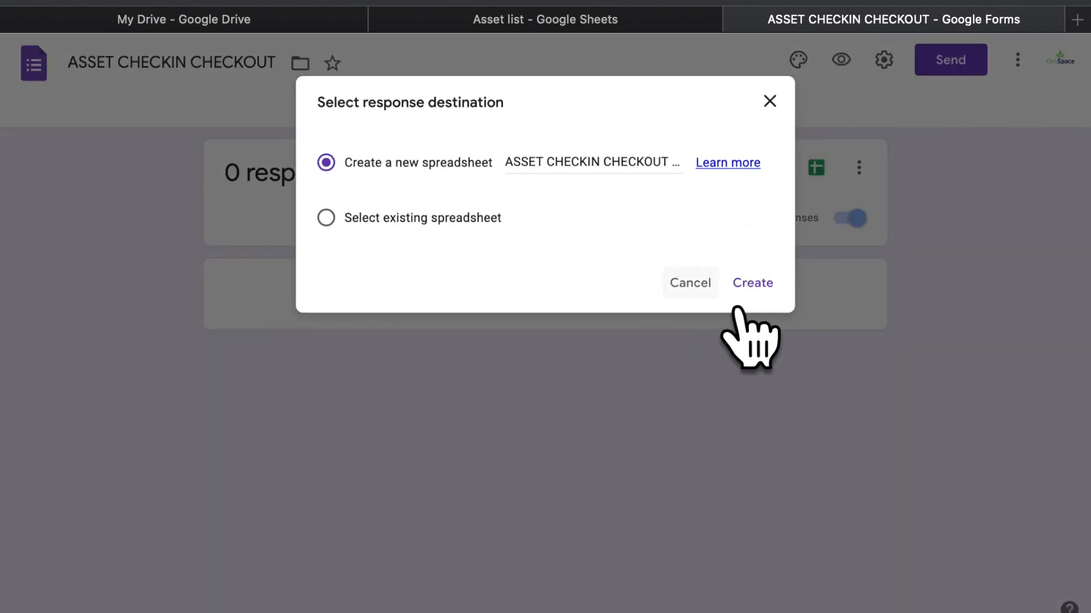
left_click(739, 303)
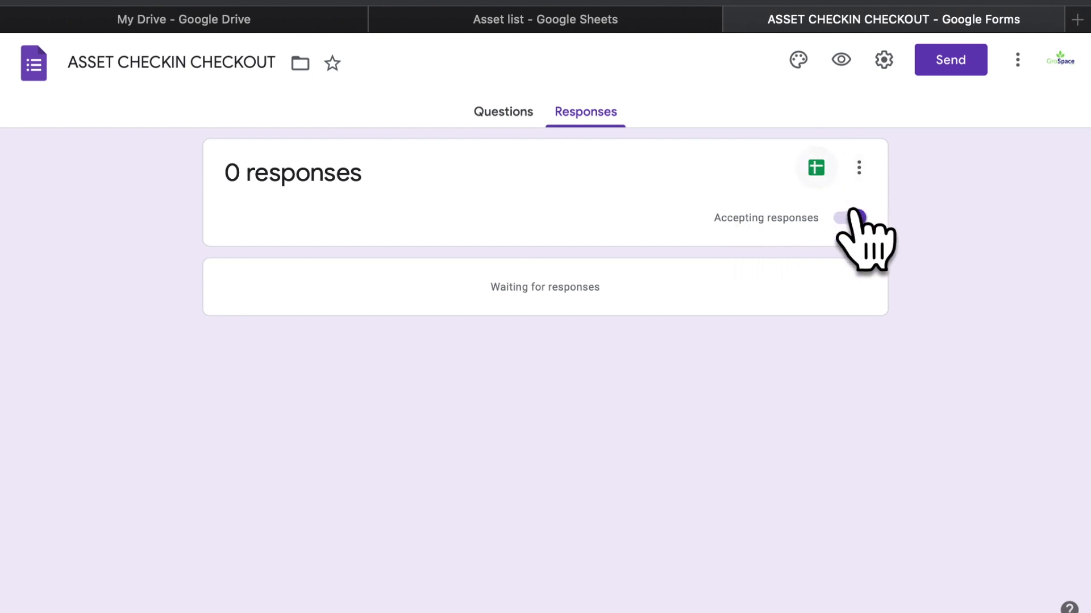
left_click(884, 60)
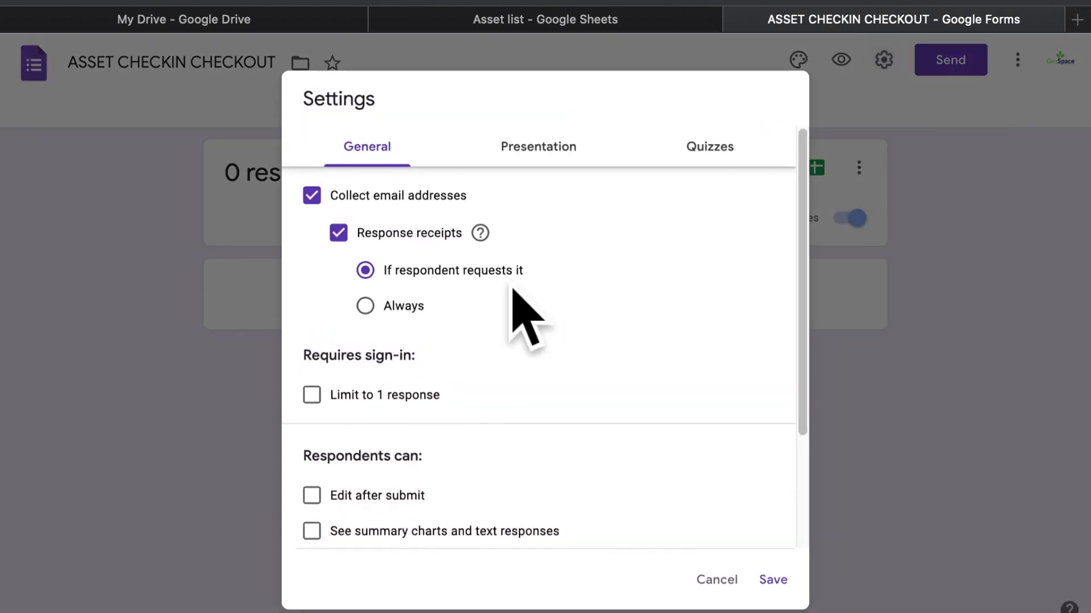
Enable Edit after submit, keep the 1 GB total upload limit, save, and preview the form
left_click(367, 511)
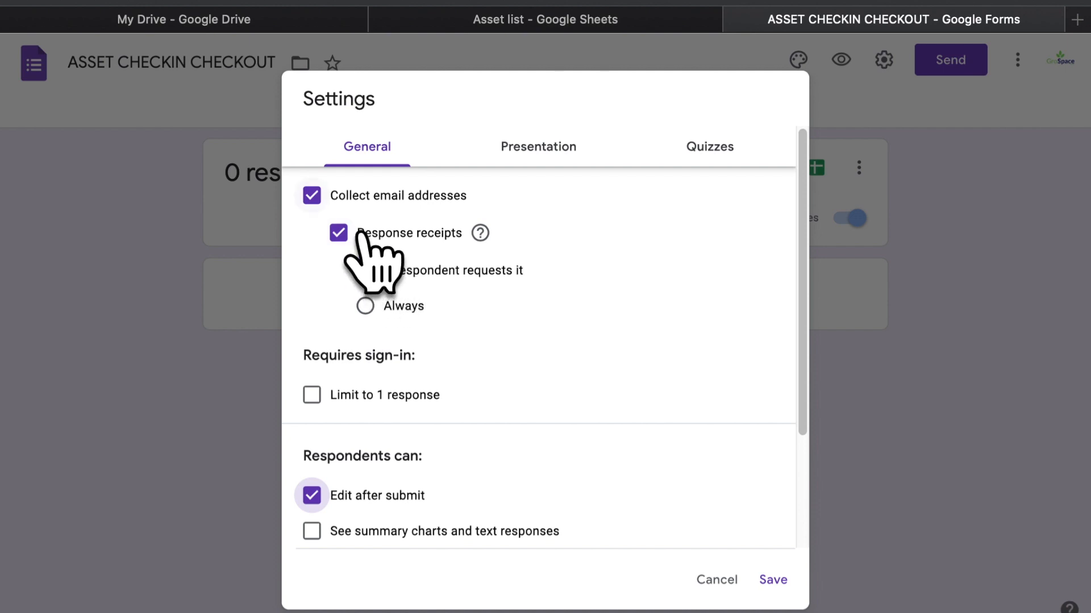
scroll(351, 407, "down", 1)
scroll(351, 406, "down", 3)
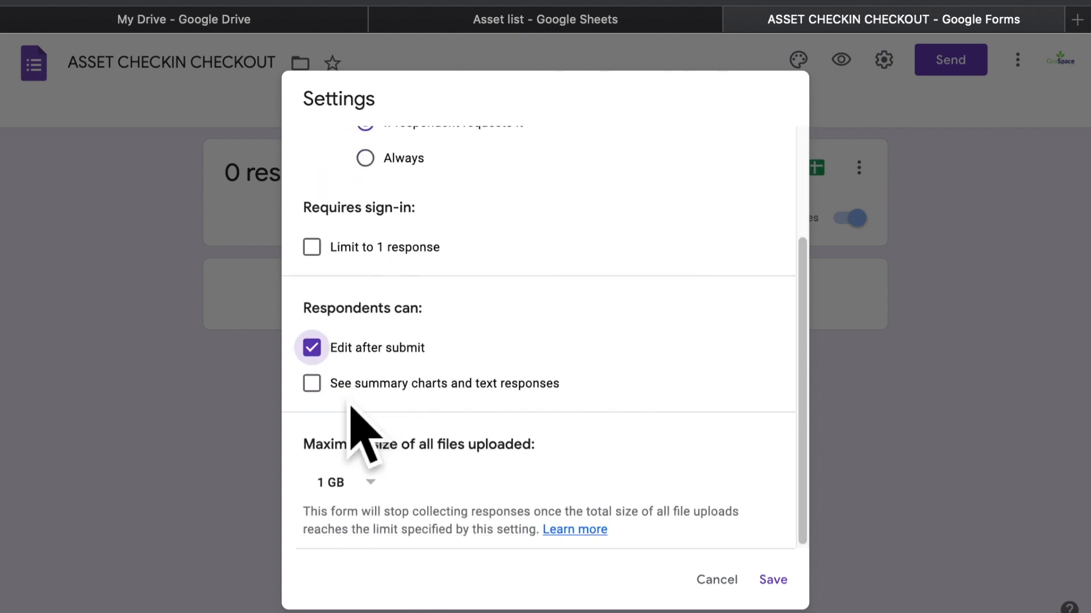
left_click(368, 484)
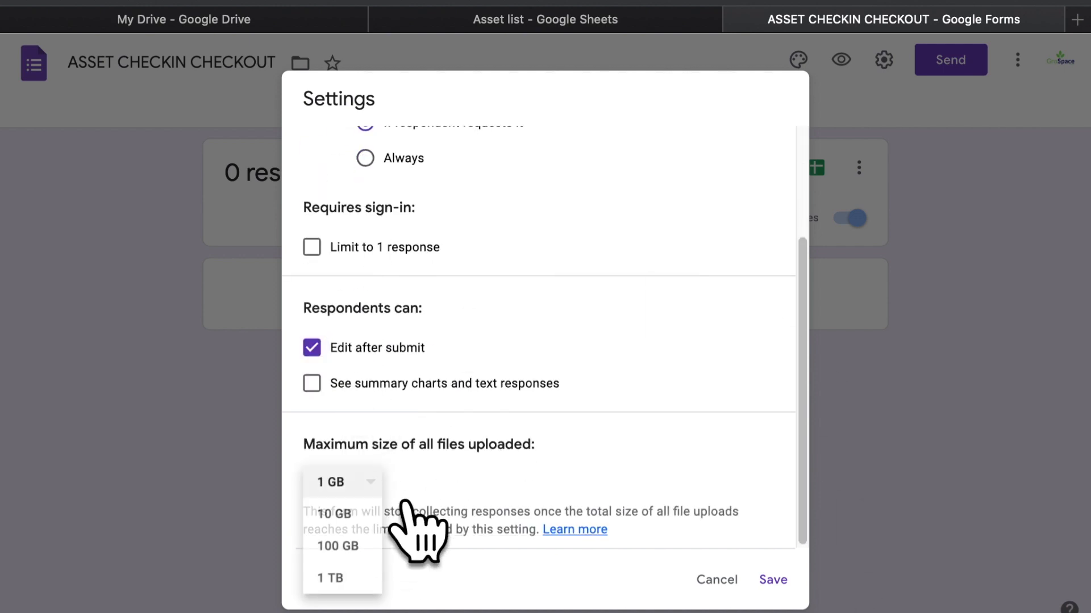
left_click(335, 482)
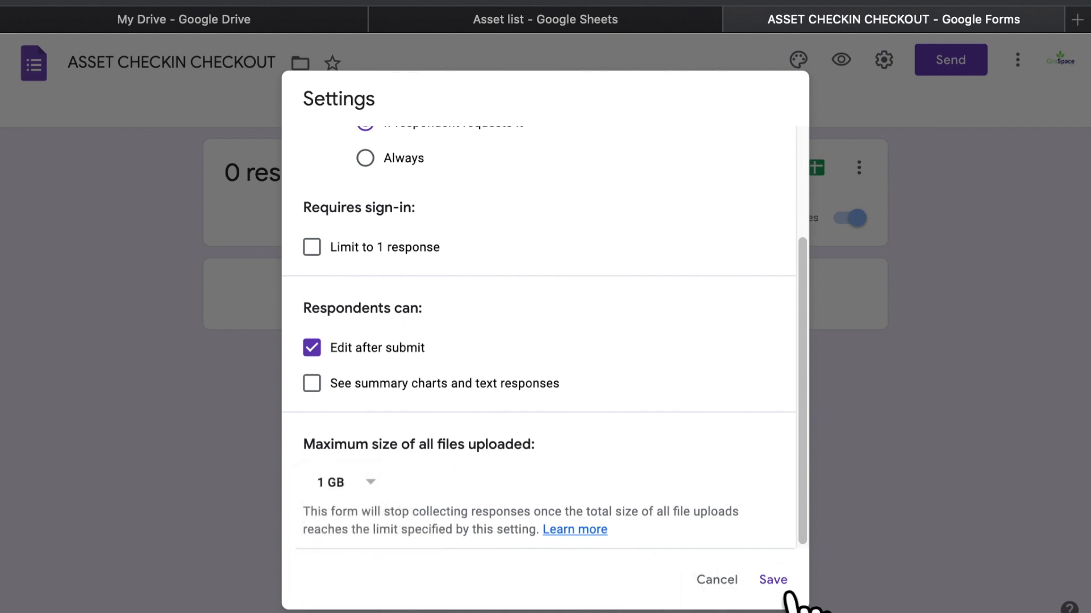
left_click(773, 580)
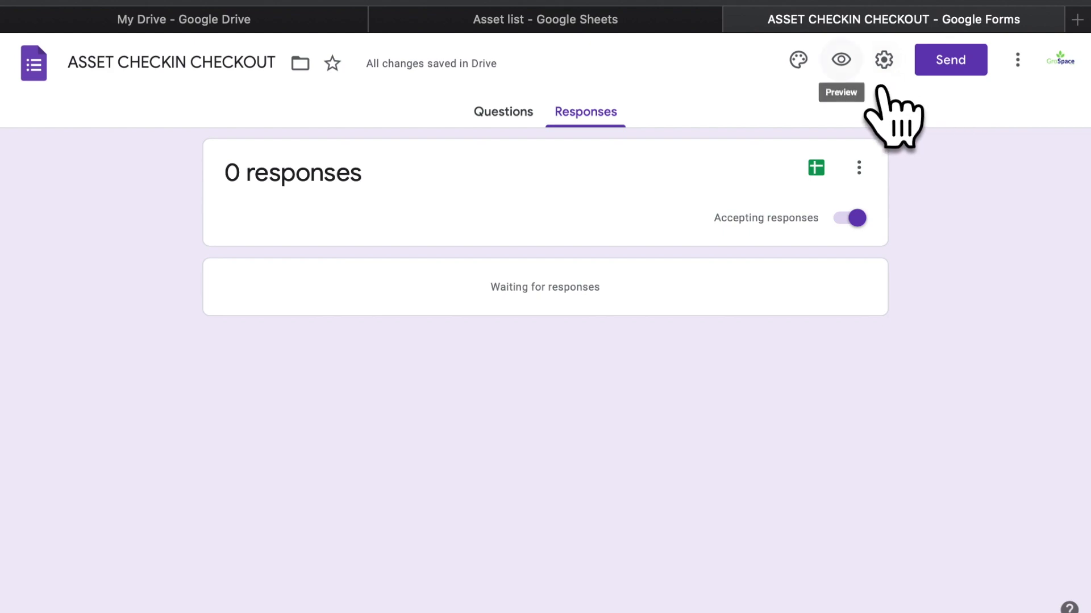
left_click(843, 61)
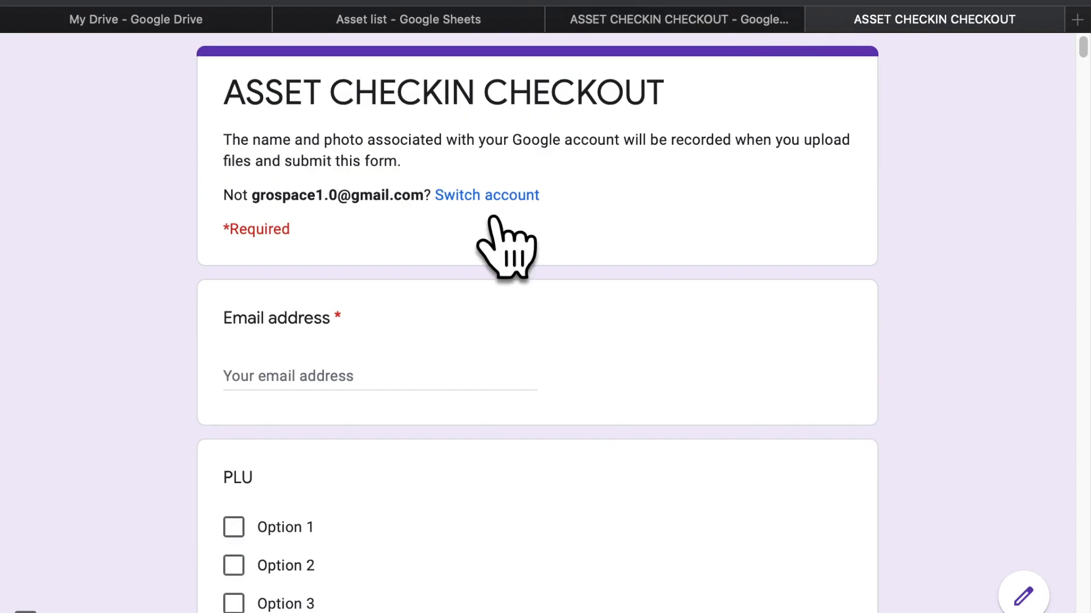
Start answering the Email address question in the live form preview
left_click(318, 412)
scroll(318, 412, "down", 5)
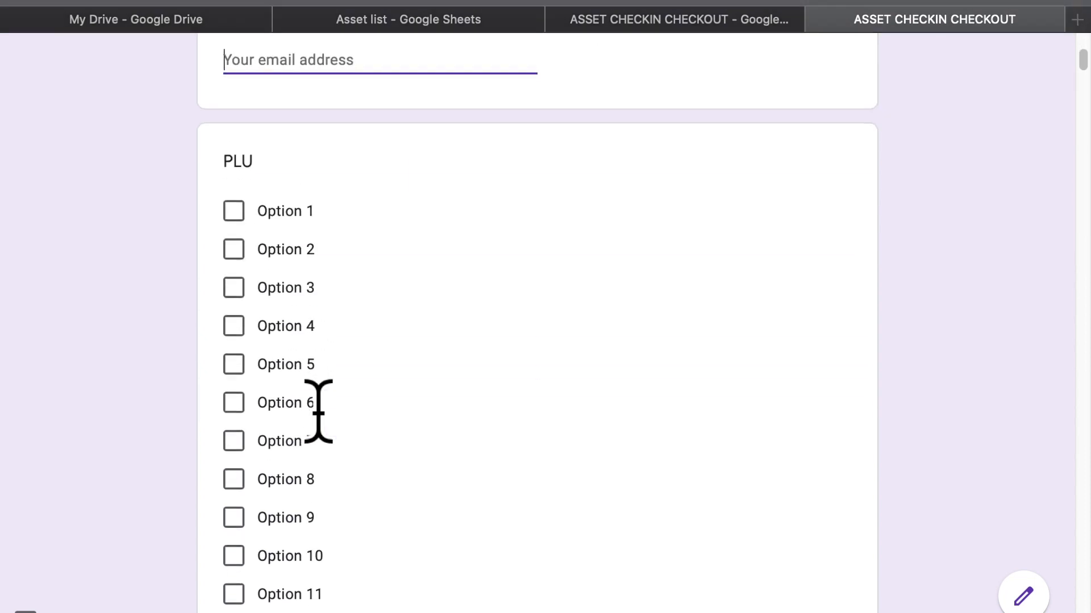
scroll(316, 414, "up", 5)
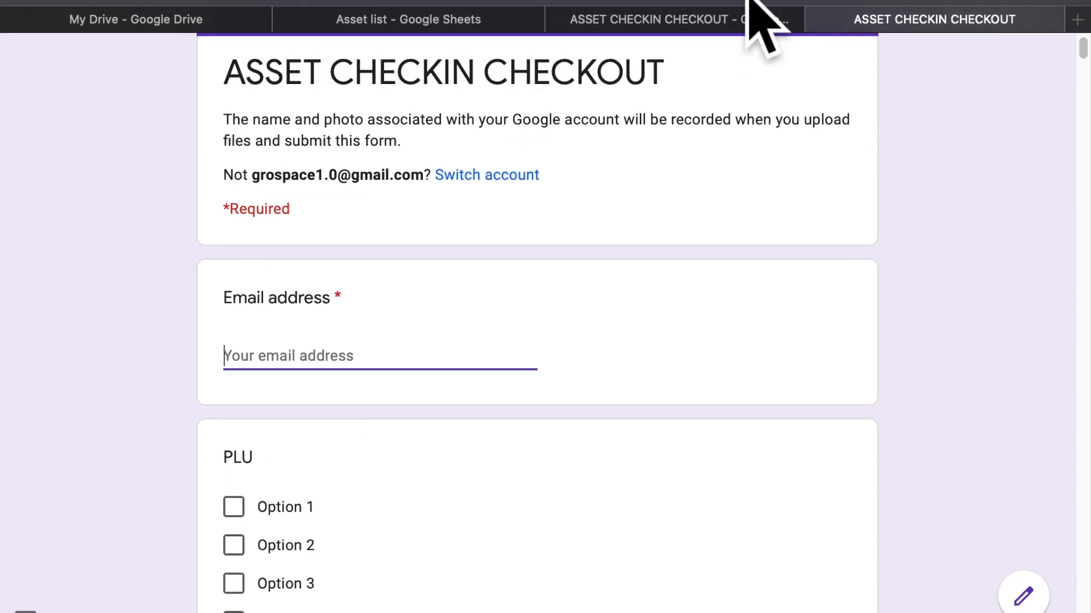
Close the form editor tab and switch to the Asset list spreadsheet
left_click(732, 21)
left_click(555, 18)
left_click(489, 23)
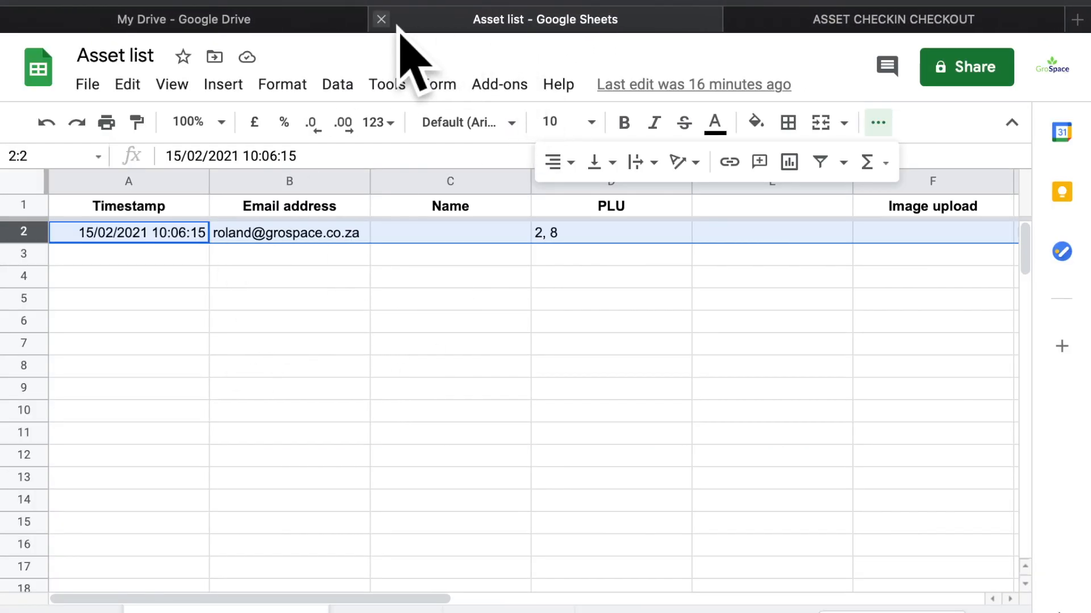
left_click(379, 18)
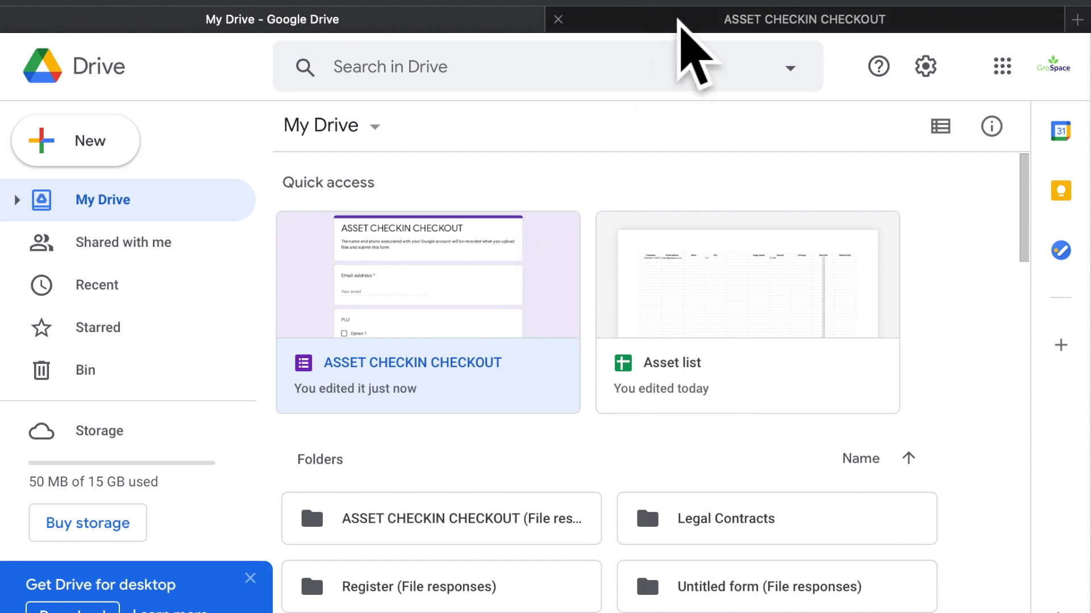
left_click(680, 20)
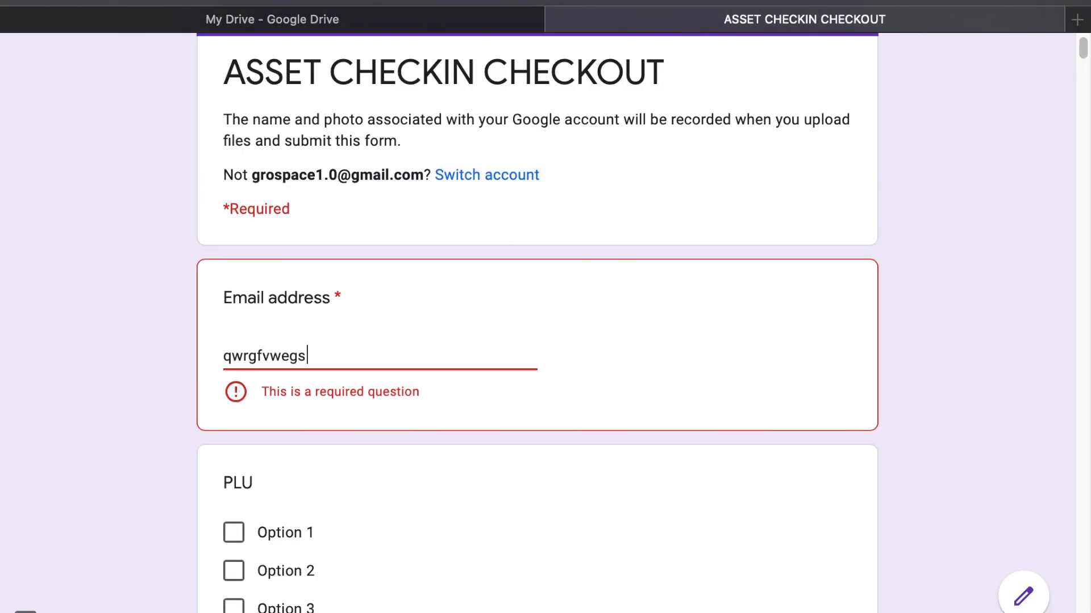
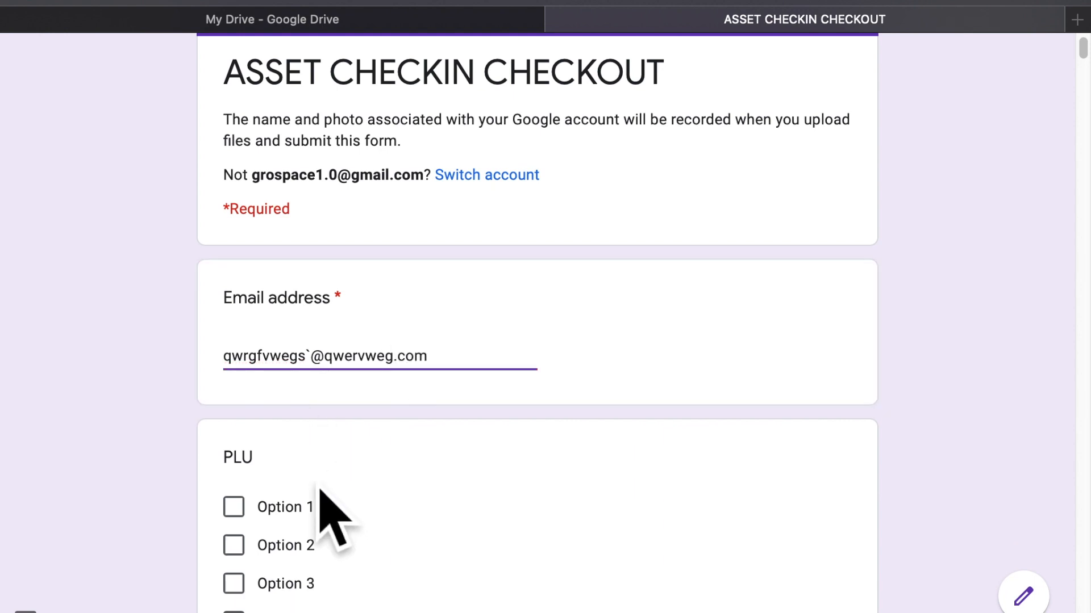
scroll(282, 565, "down", 20)
scroll(283, 565, "down", 15)
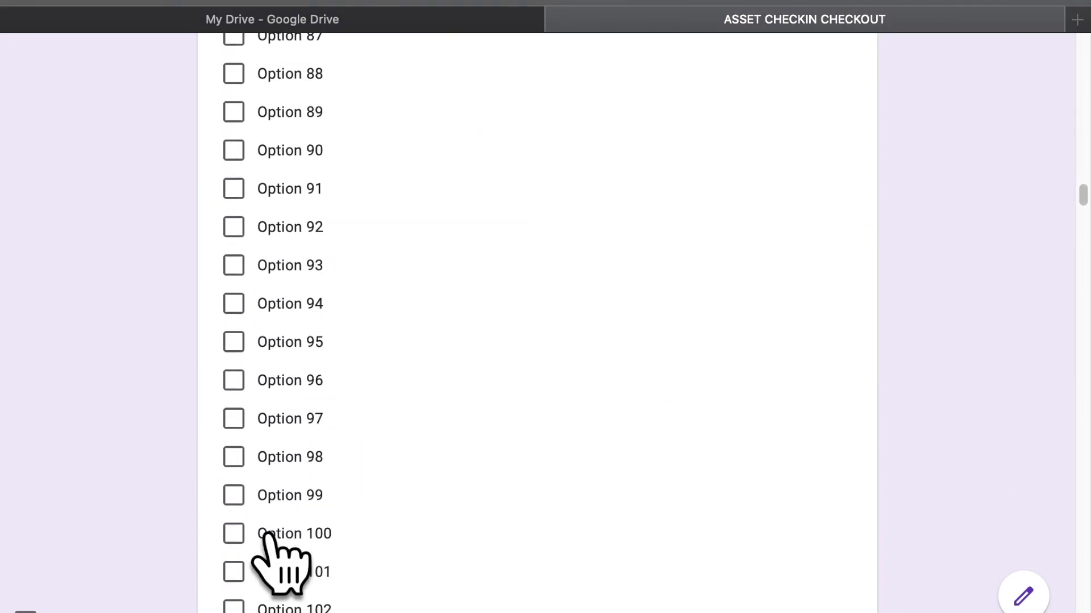
scroll(282, 565, "up", 20)
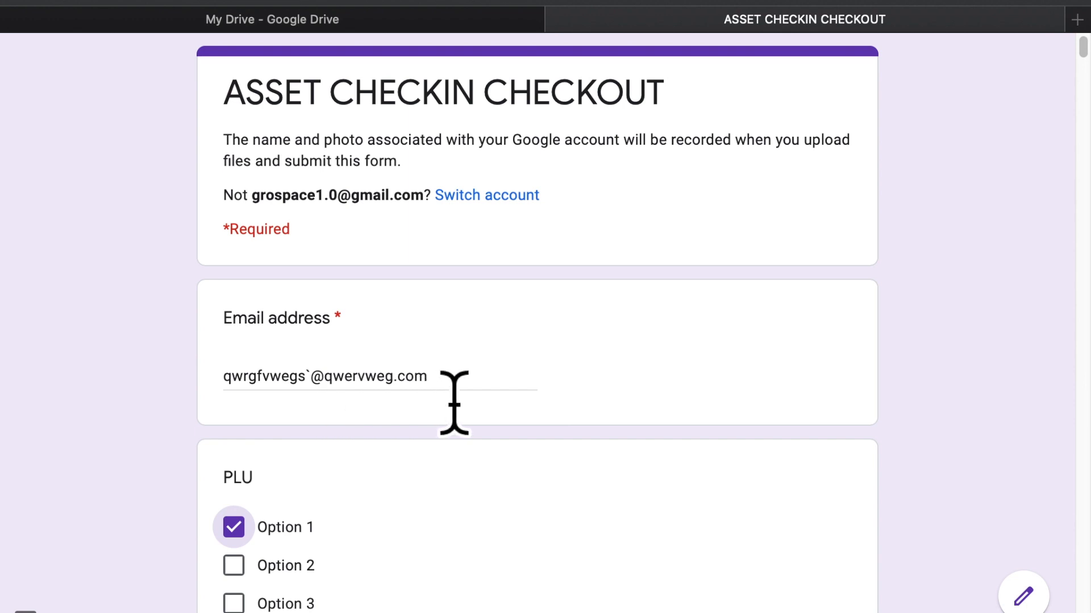
left_click_drag(453, 401, 58, 401)
type("test@")
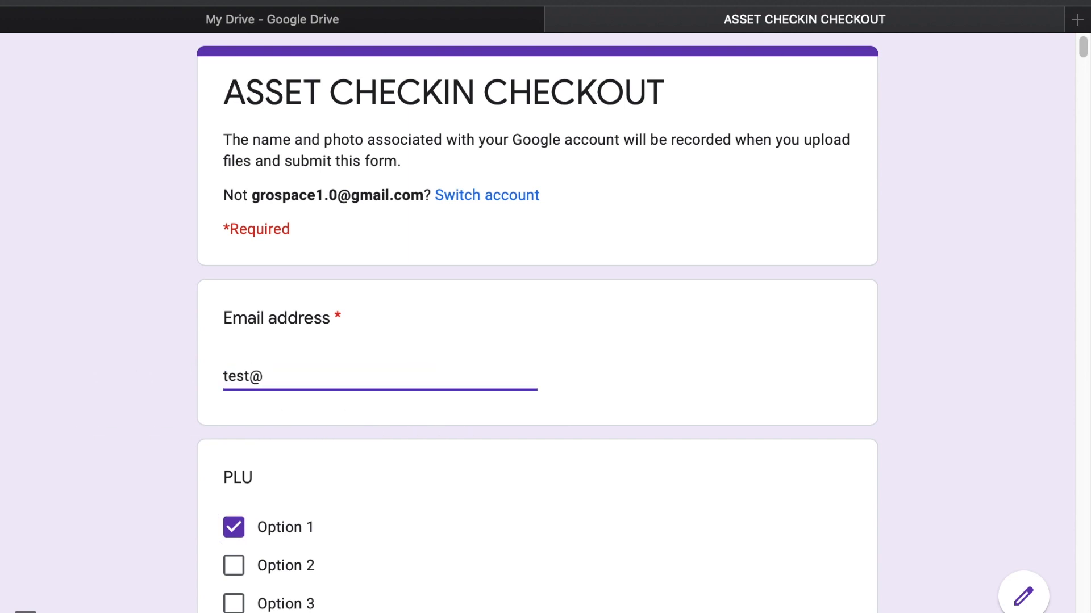
type("test.com")
Choose R1 000 as the deposit amount and begin attaching an image file
scroll(53, 414, "down", 20)
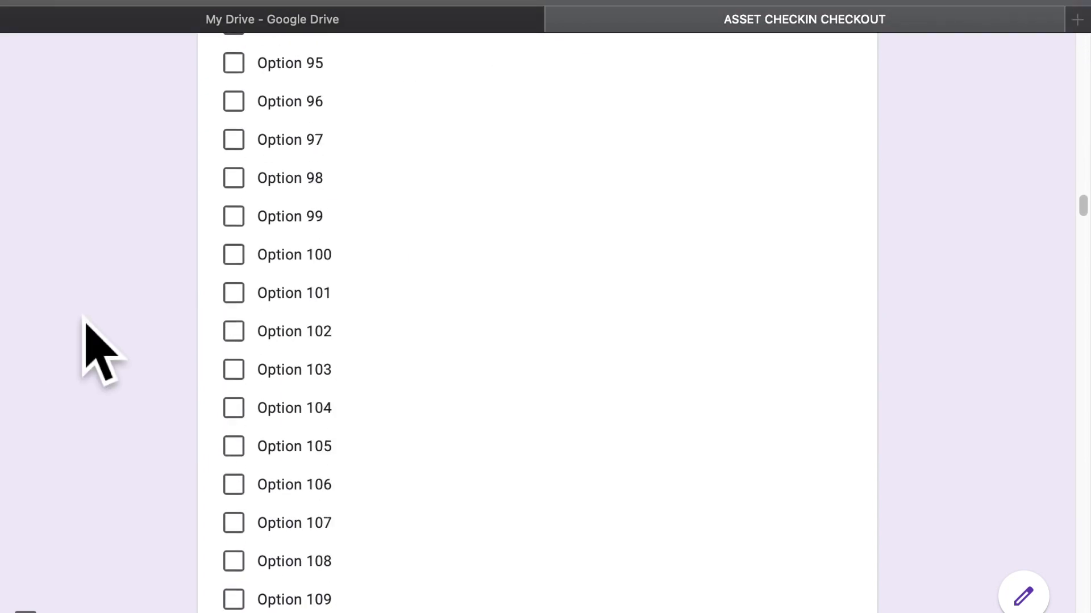
scroll(86, 319, "down", 20)
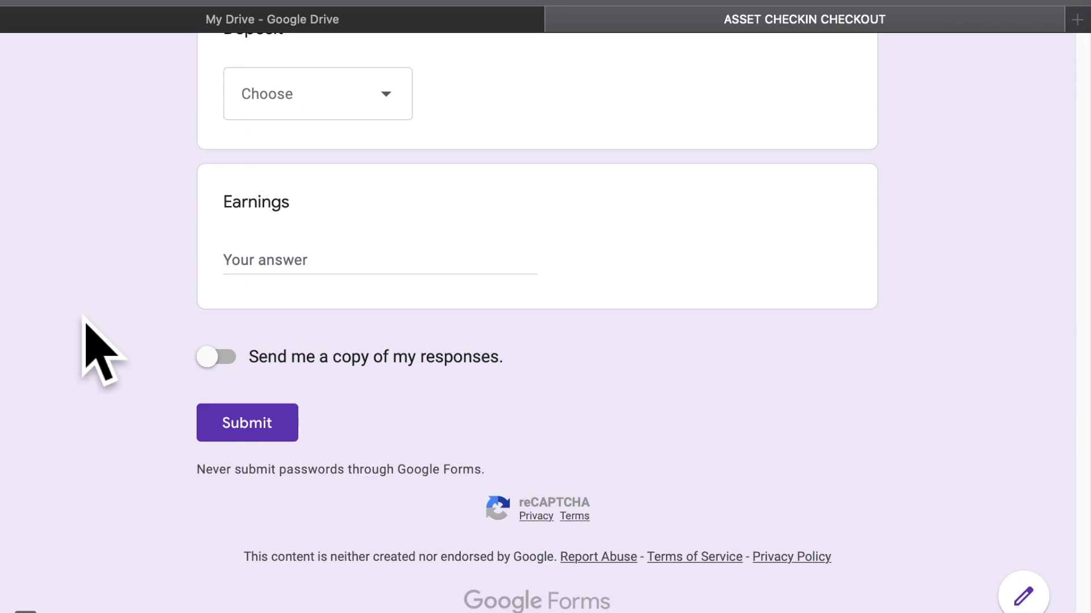
scroll(85, 323, "up", 5)
left_click(407, 349)
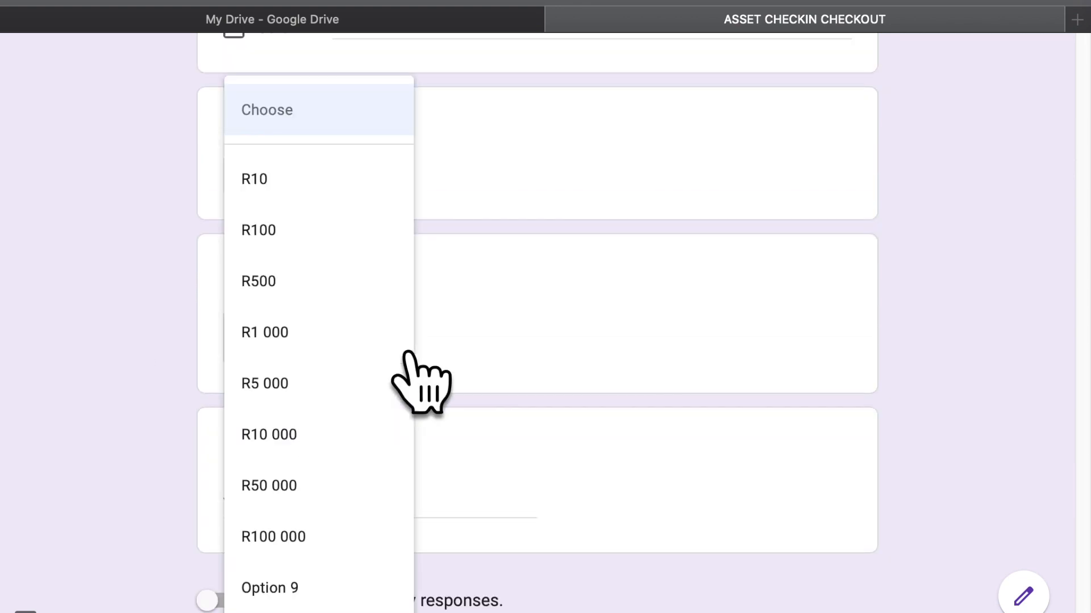
left_click(356, 355)
left_click(332, 190)
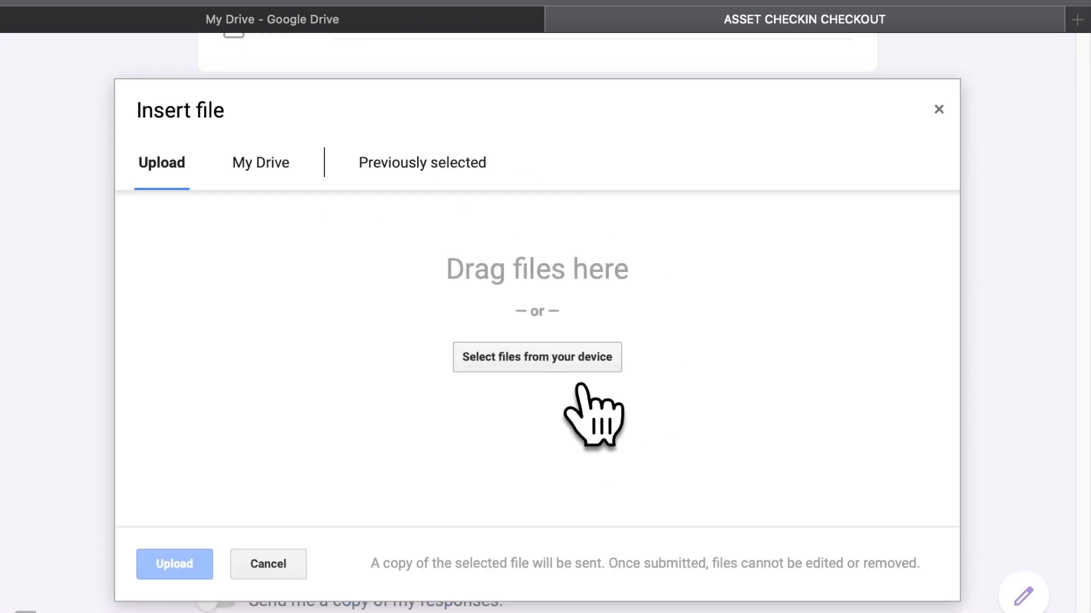
Upload Space-3.png from the computer as the image
left_click(582, 382)
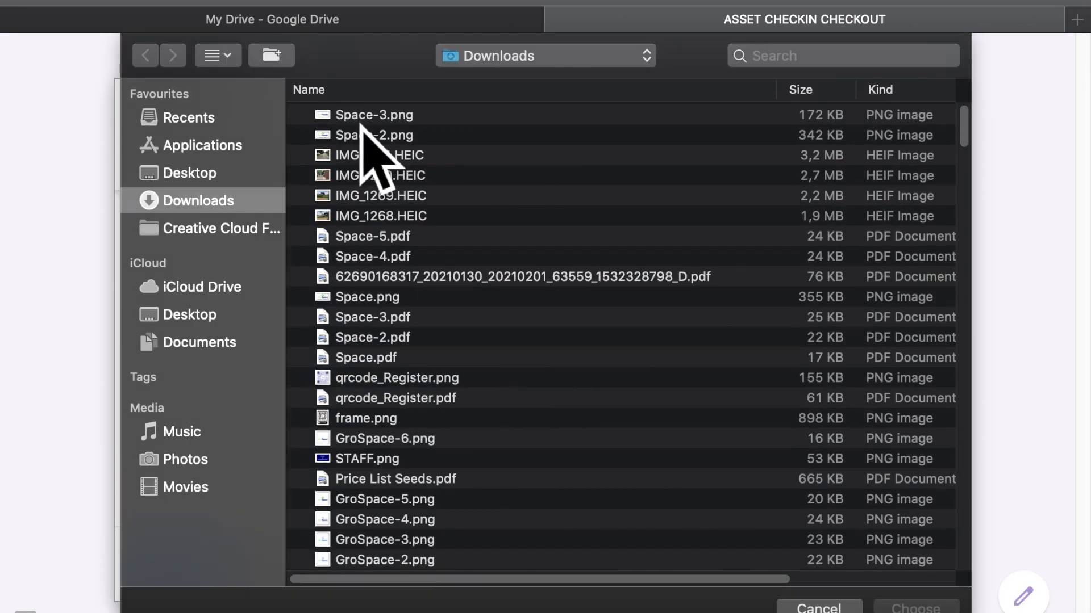
double_click(361, 122)
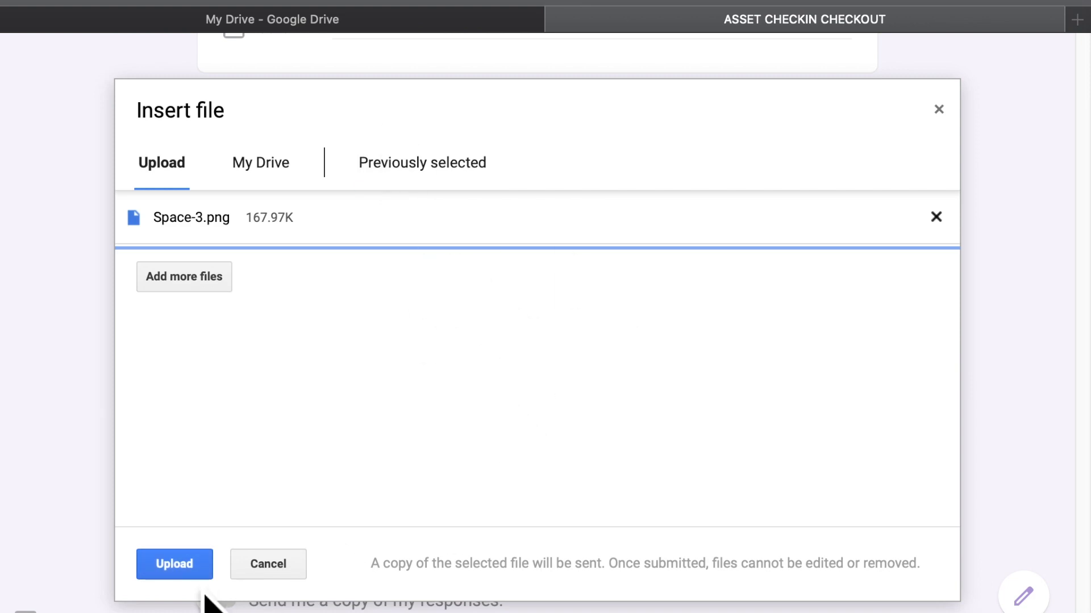
left_click(205, 575)
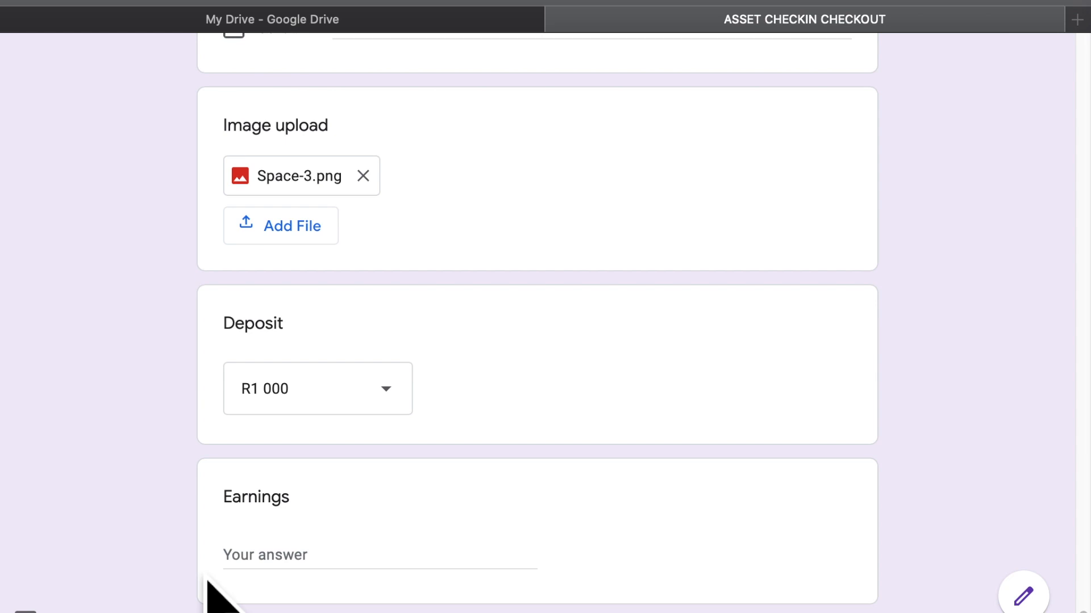
Submit the test response and load a fresh blank copy of the form
scroll(205, 580, "up", 8)
scroll(206, 580, "down", 15)
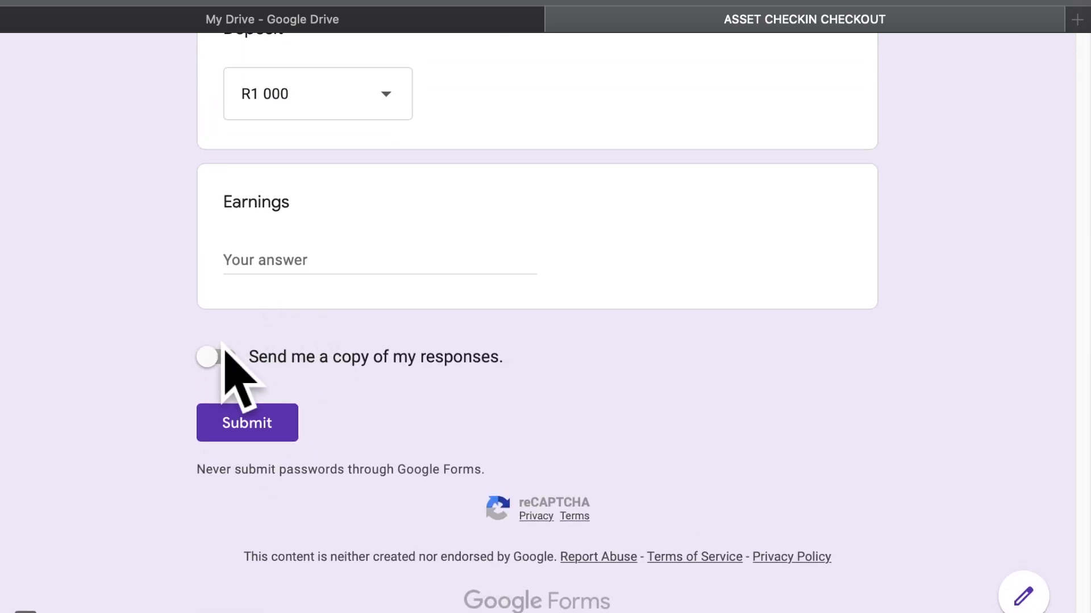
left_click(274, 424)
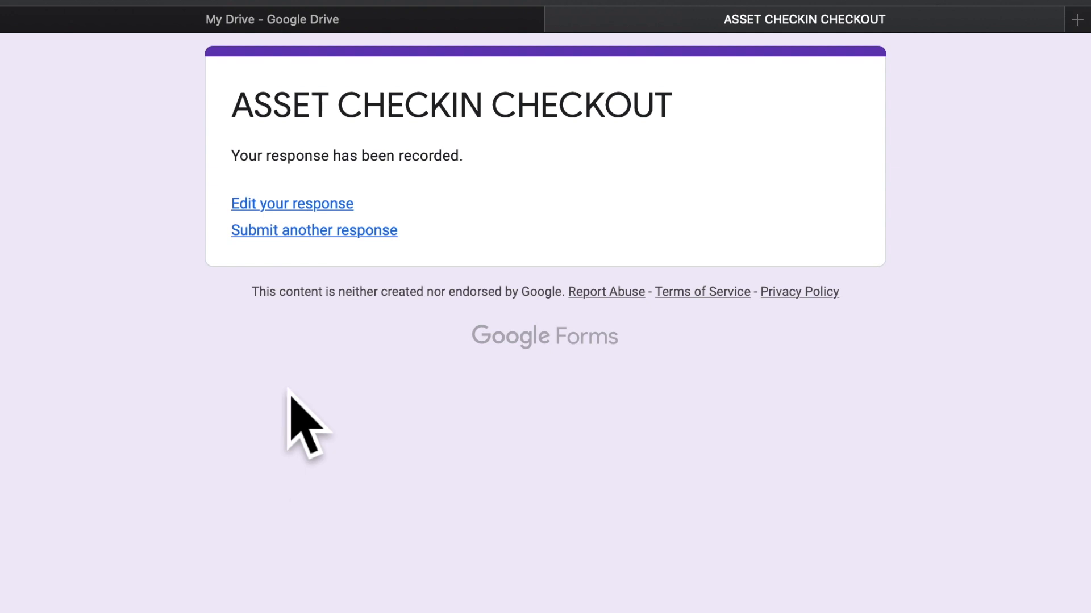
left_click(381, 233)
Browse My Drive's Quick access, Folders and Files, then return to the ASSET CHECKIN CHECKOUT form
left_click(389, 20)
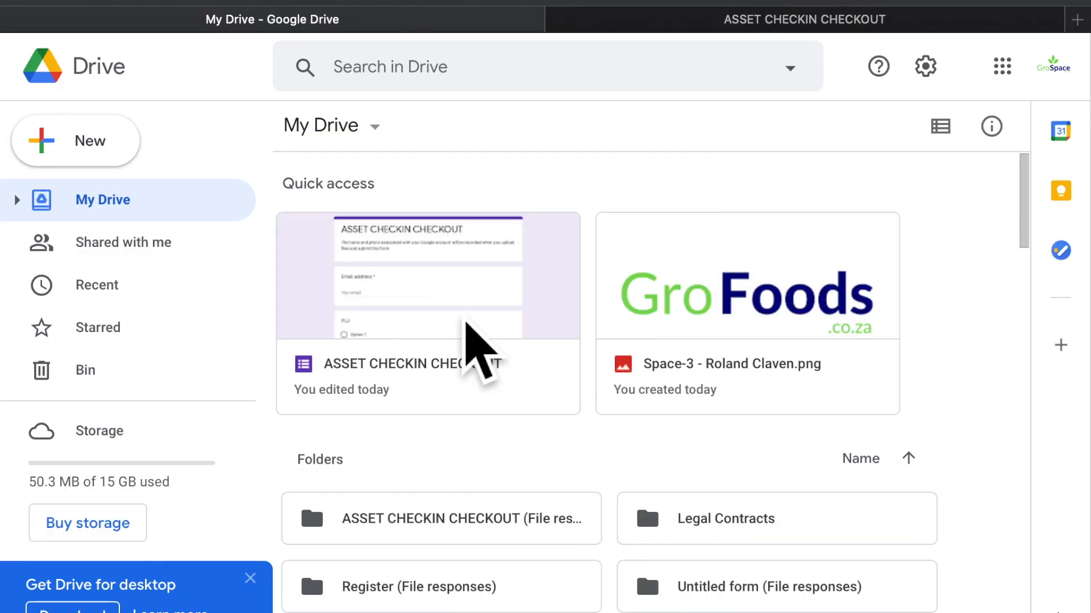
scroll(463, 326, "down", 3)
scroll(466, 322, "down", 5)
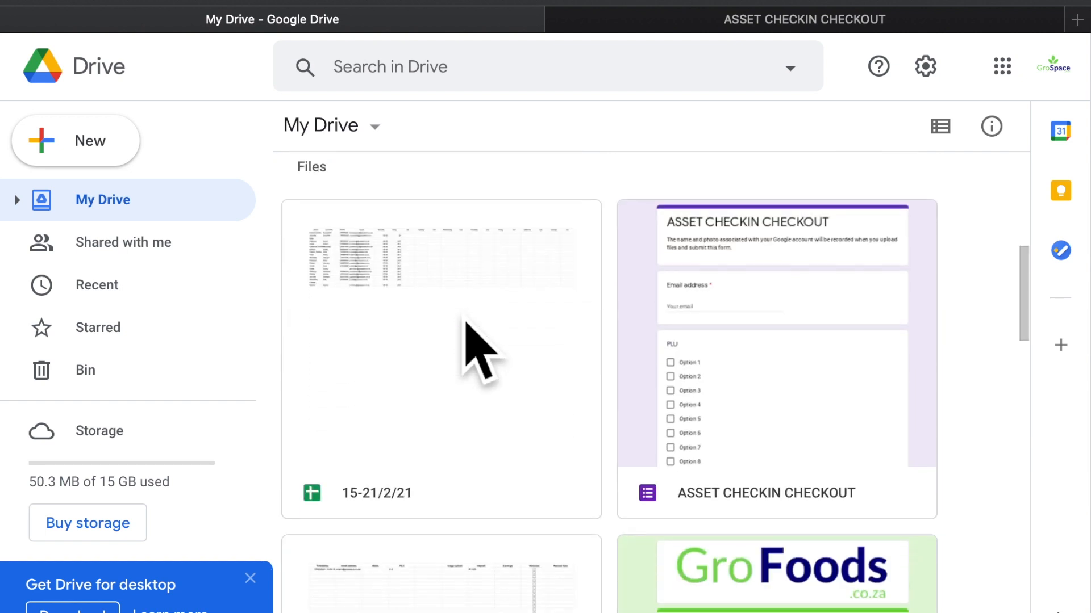
scroll(466, 322, "down", 3)
scroll(468, 328, "up", 6)
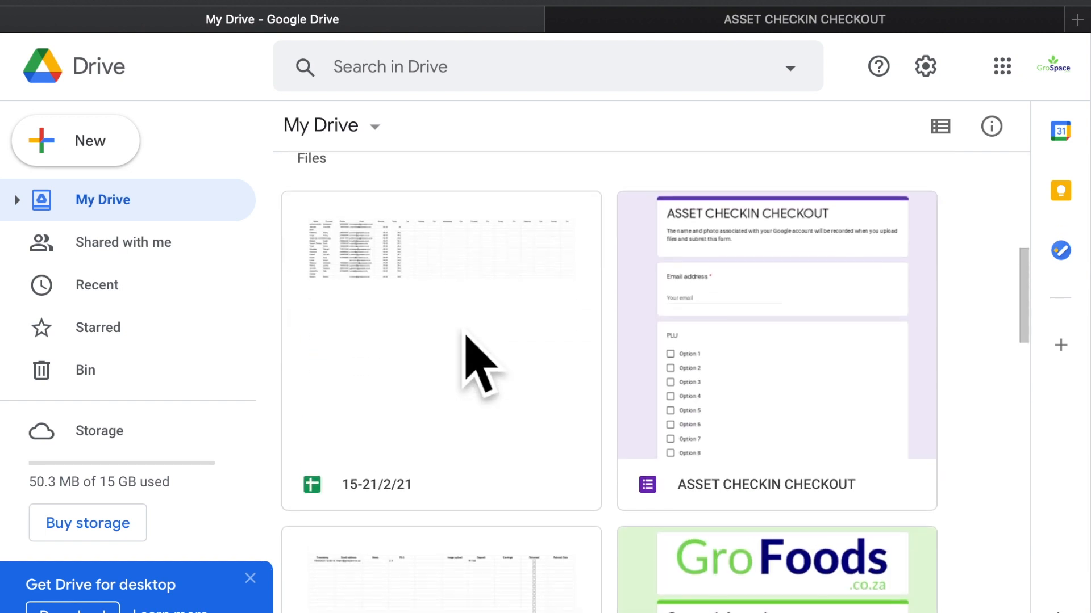
scroll(465, 336, "up", 2)
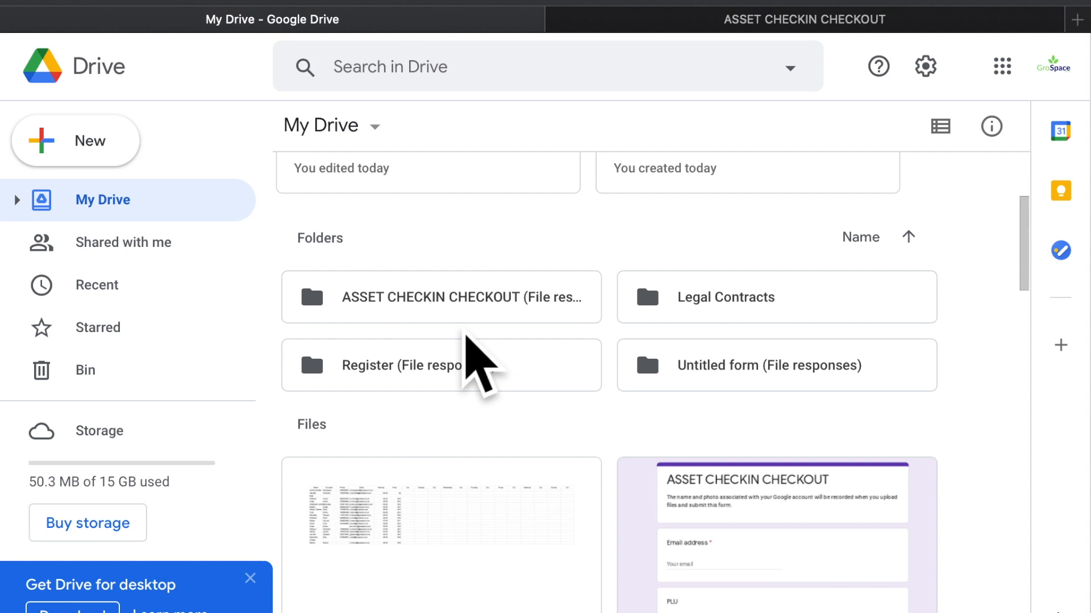
scroll(465, 335, "down", 12)
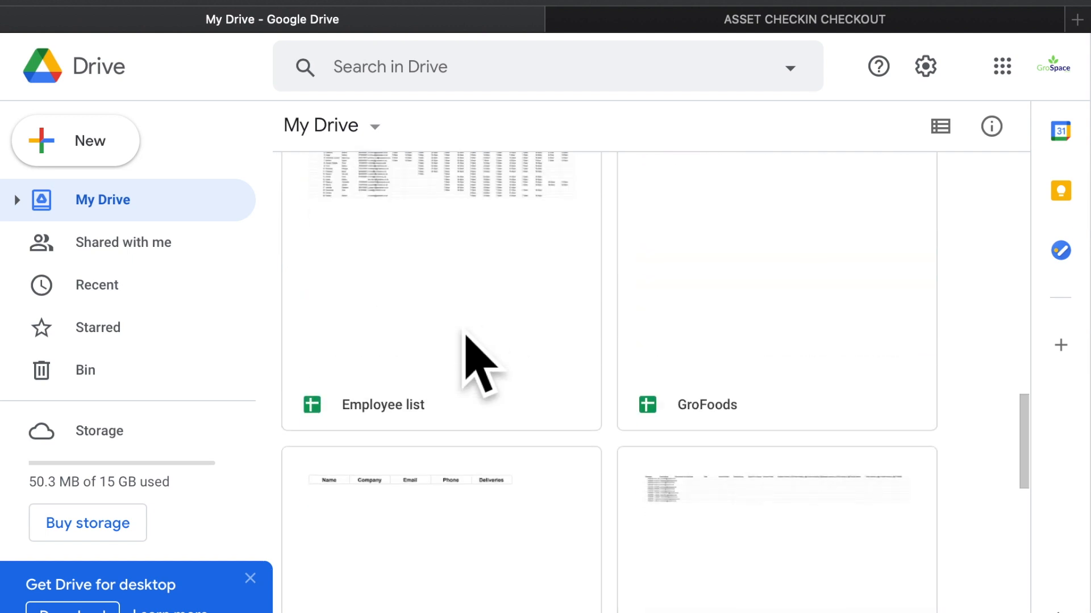
scroll(463, 341, "down", 3)
scroll(463, 340, "up", 15)
left_click(688, 42)
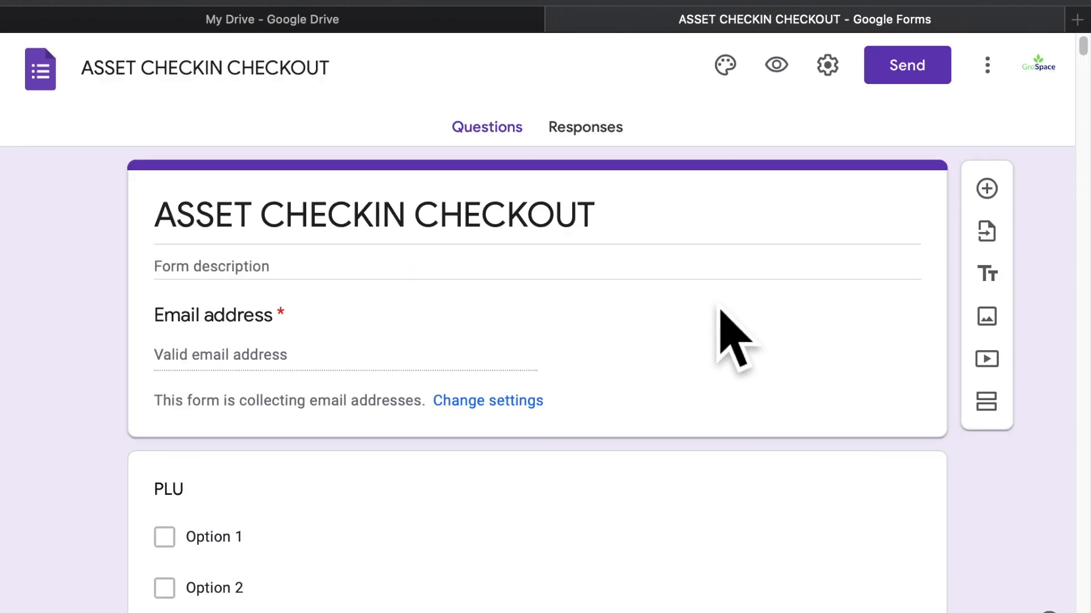
Create the linked ASSET CHECKIN CHECKOUT (Responses) spreadsheet from the Responses view and open it
left_click(618, 152)
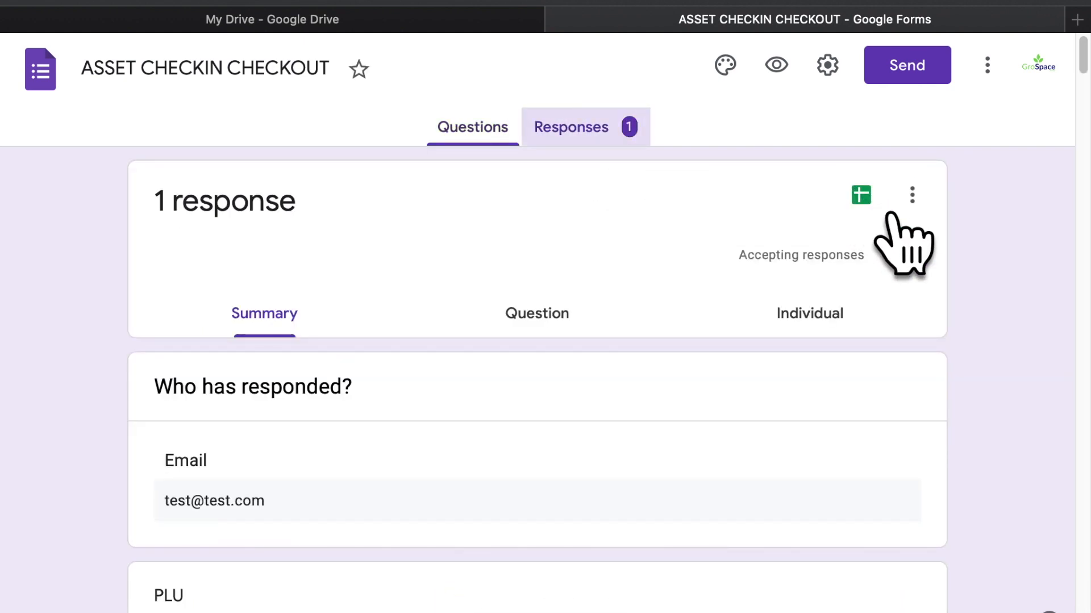
left_click(863, 196)
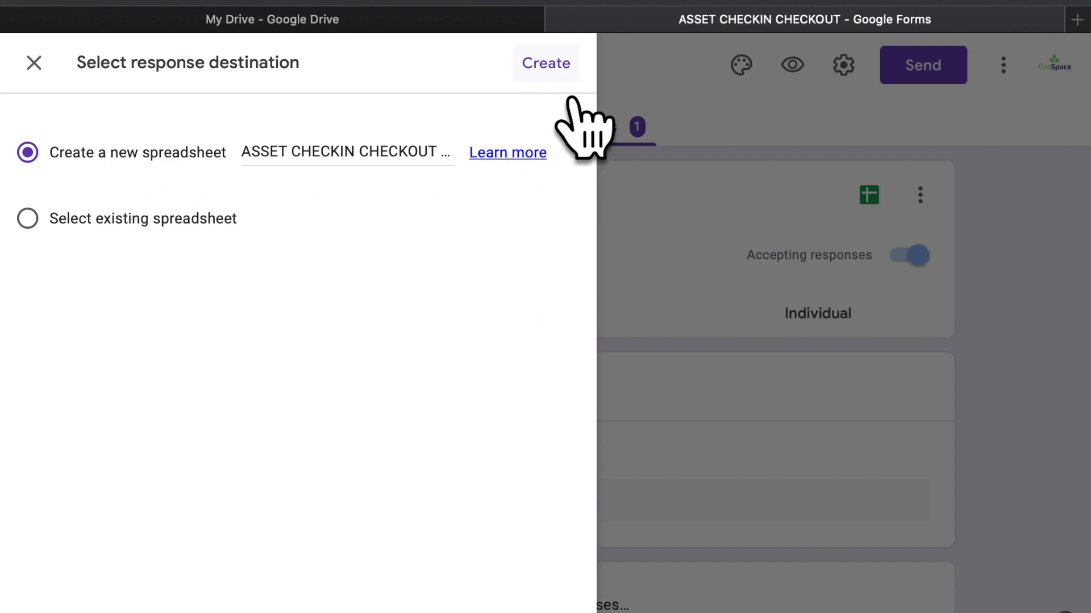
left_click(560, 74)
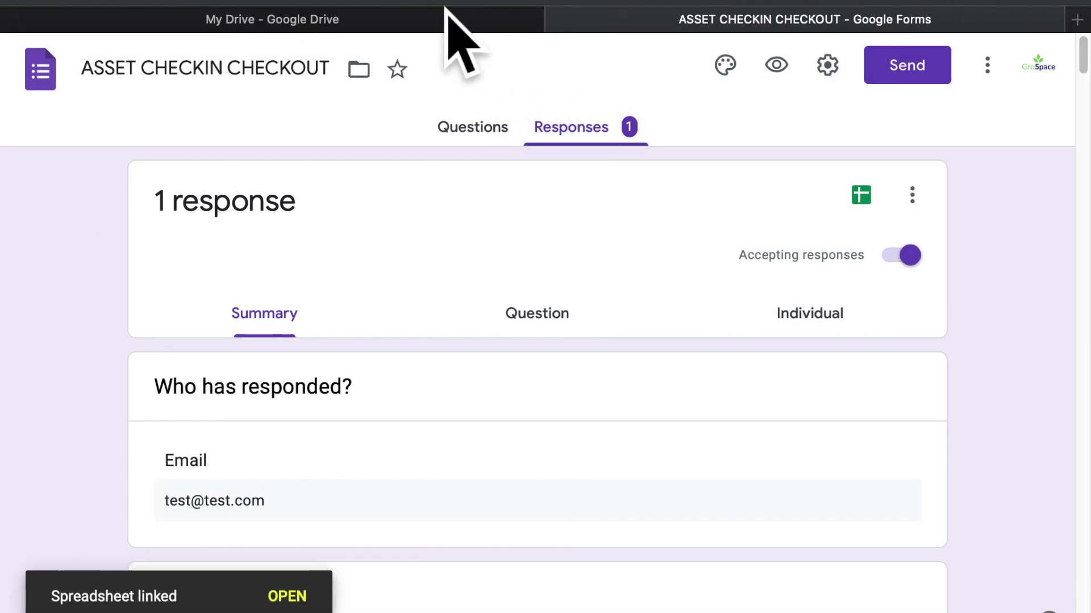
left_click(477, 5)
left_click(832, 3)
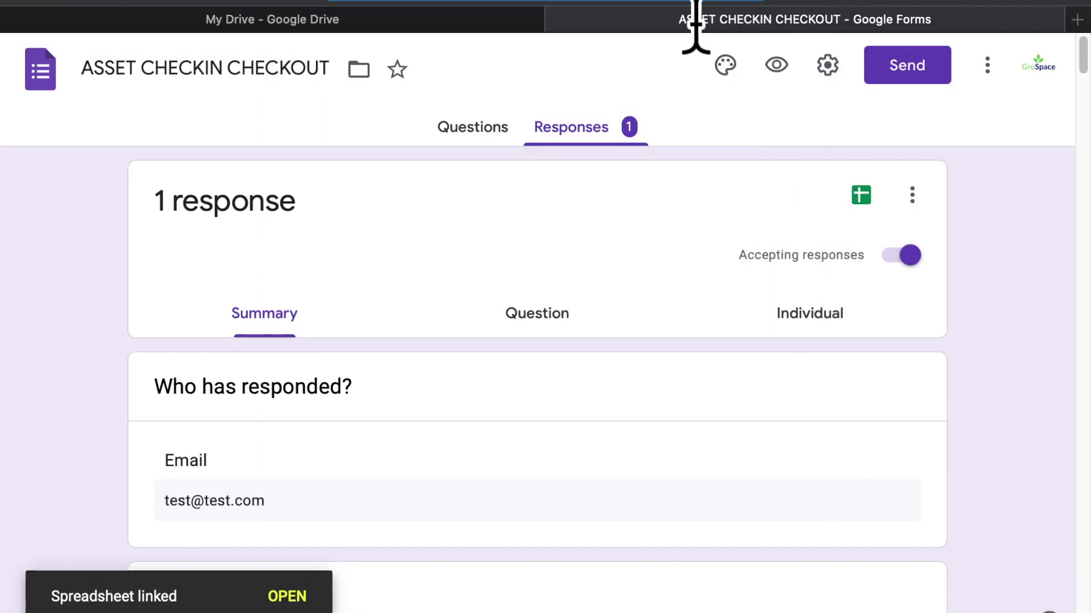
left_click(691, 144)
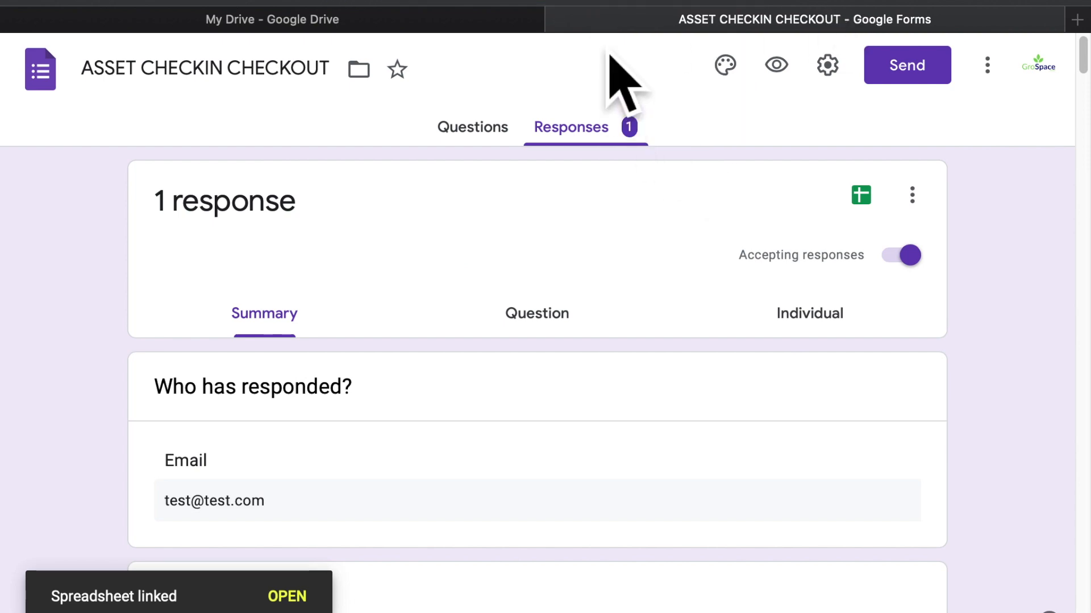
left_click(740, 1)
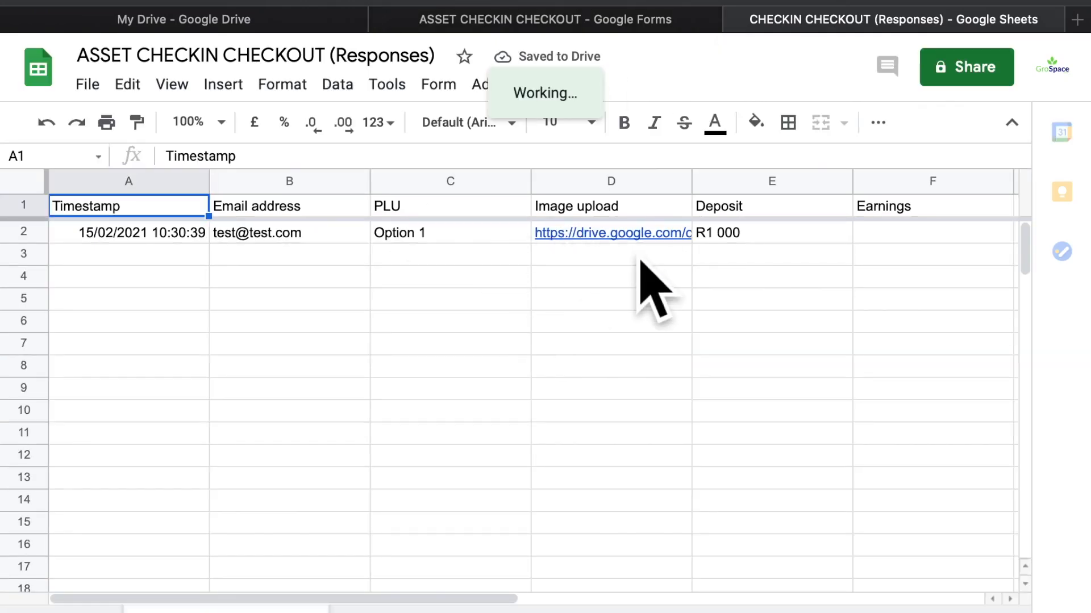
Preview the D2 image link, check the R1 000 test row, then return to the 1-response summary
mouse_move(610, 238)
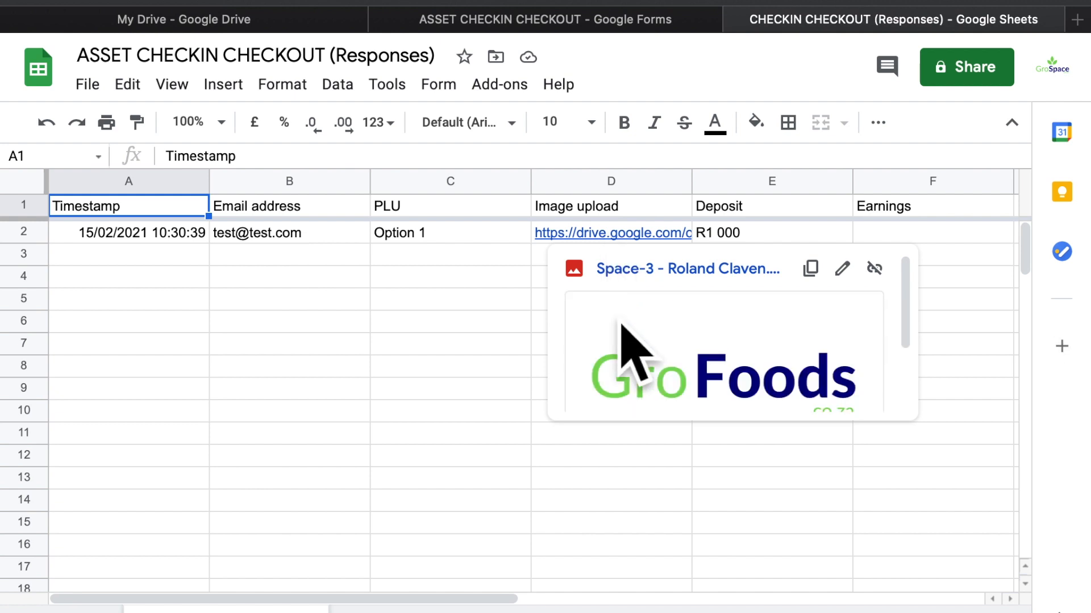
scroll(647, 380, "down", 2)
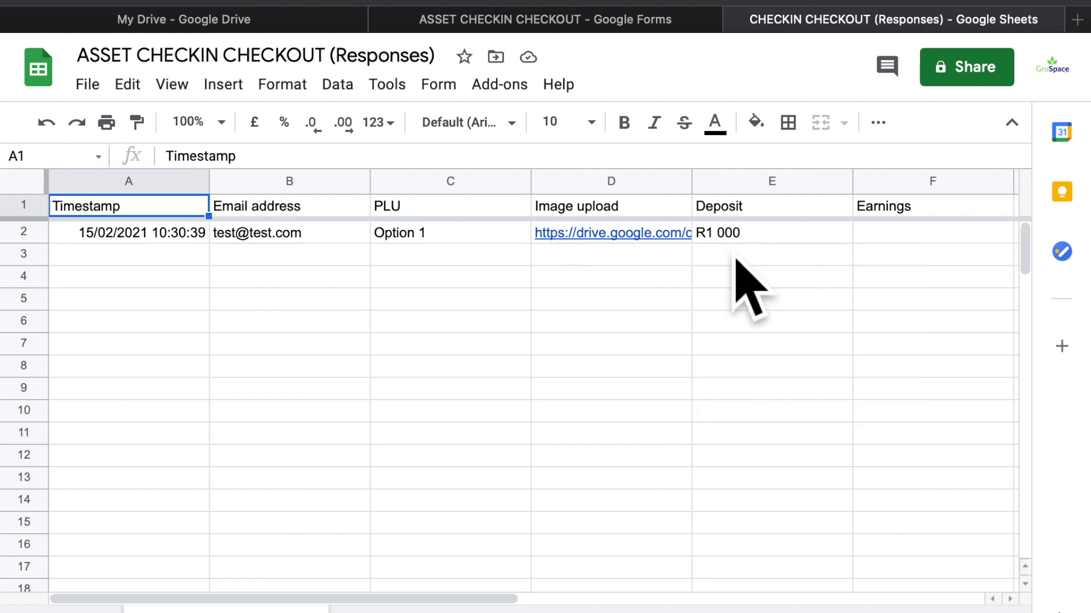
left_click(368, 374)
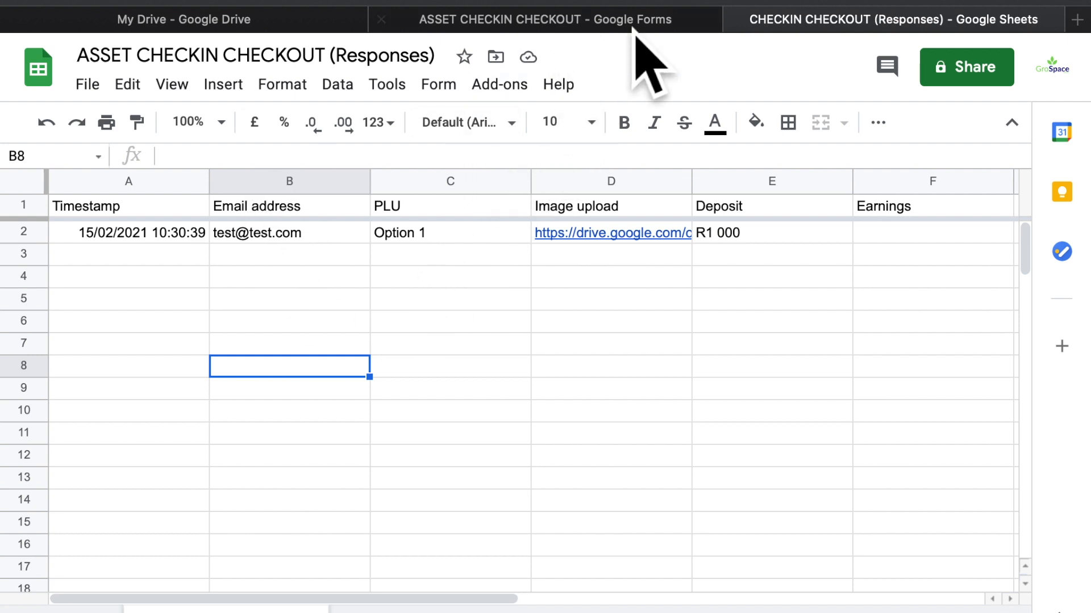
left_click(580, 27)
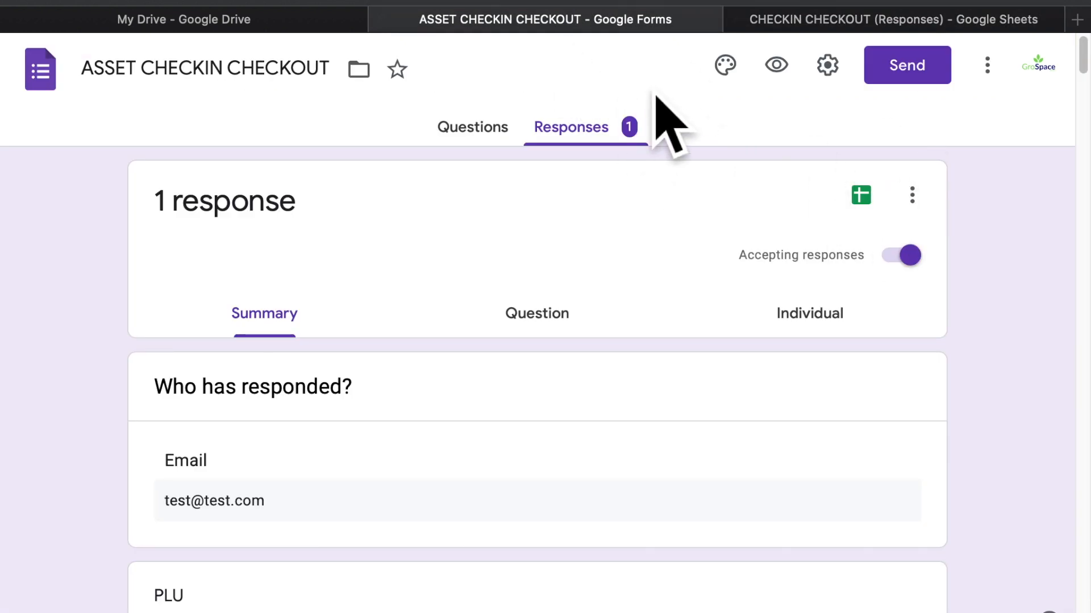
Open the live form, reorder its tab, close the editor and Drive tabs, and show the responses sheet
left_click(776, 65)
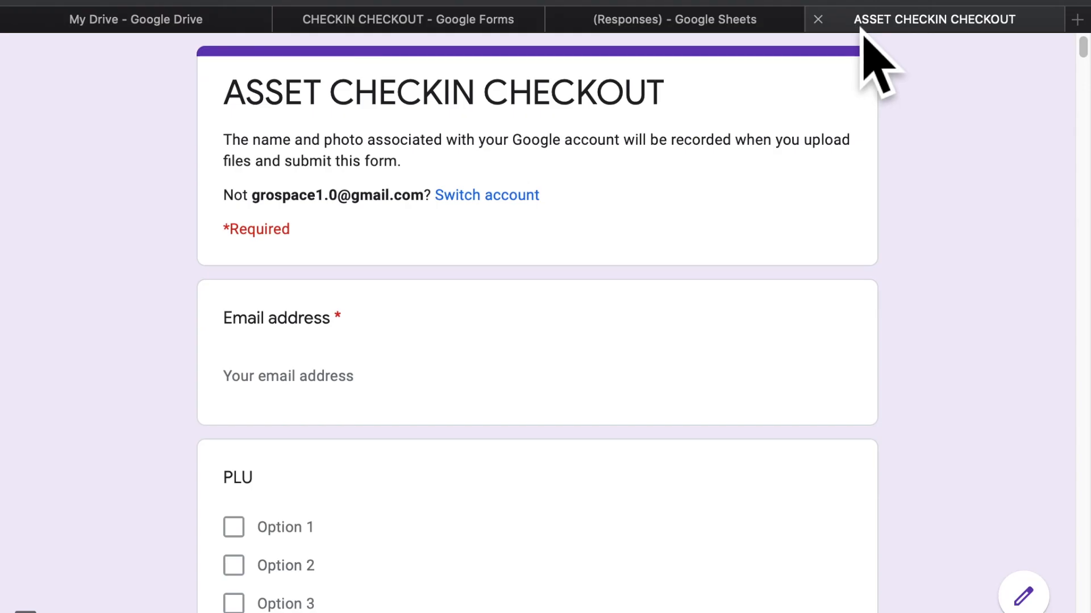
left_click_drag(861, 25, 622, 28)
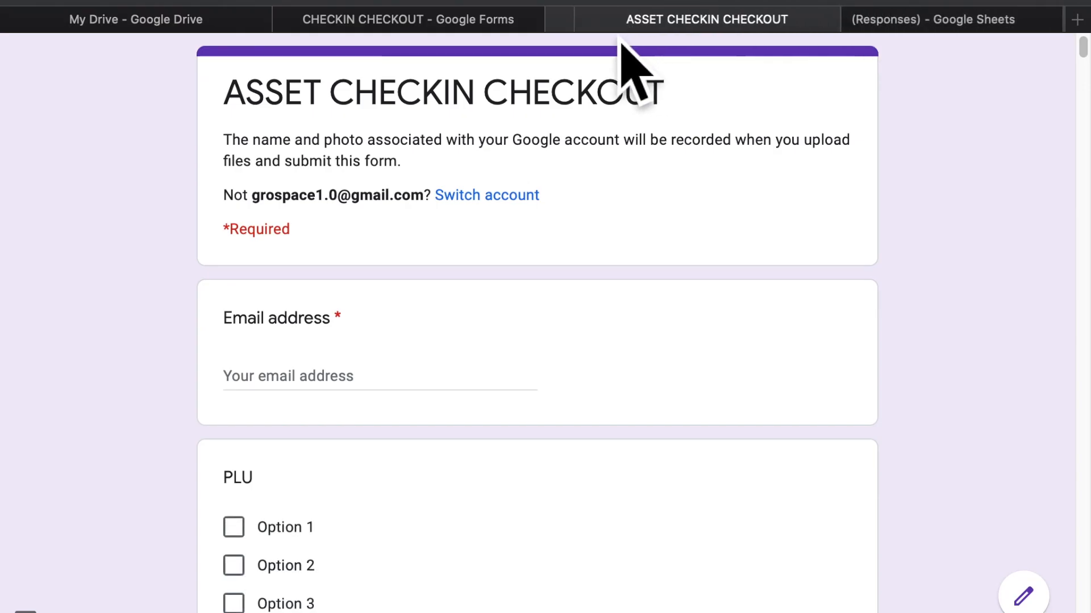
left_click(492, 22)
left_click(286, 20)
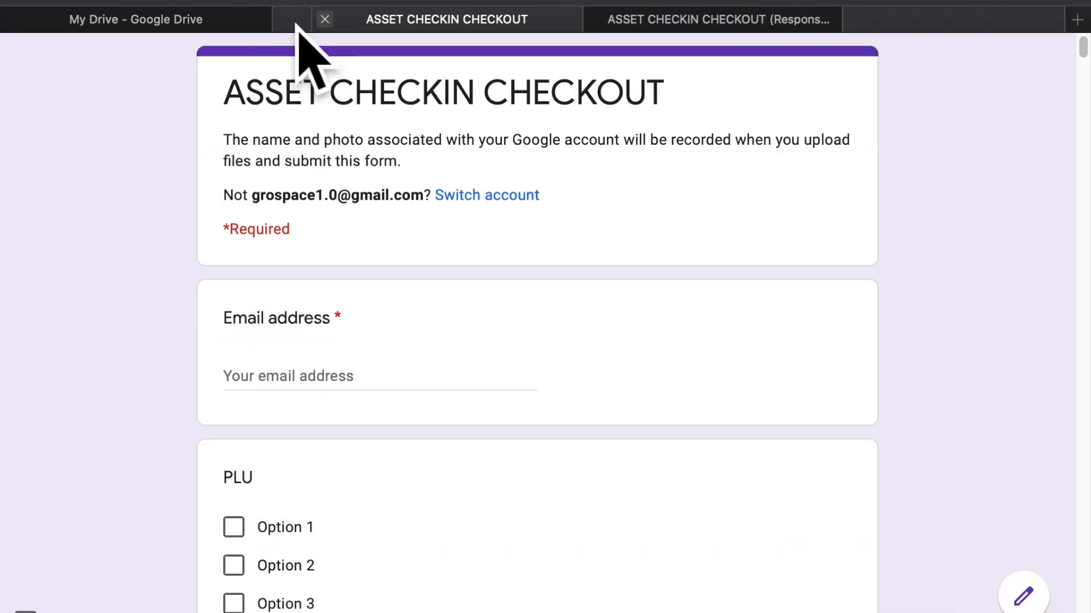
left_click(289, 24)
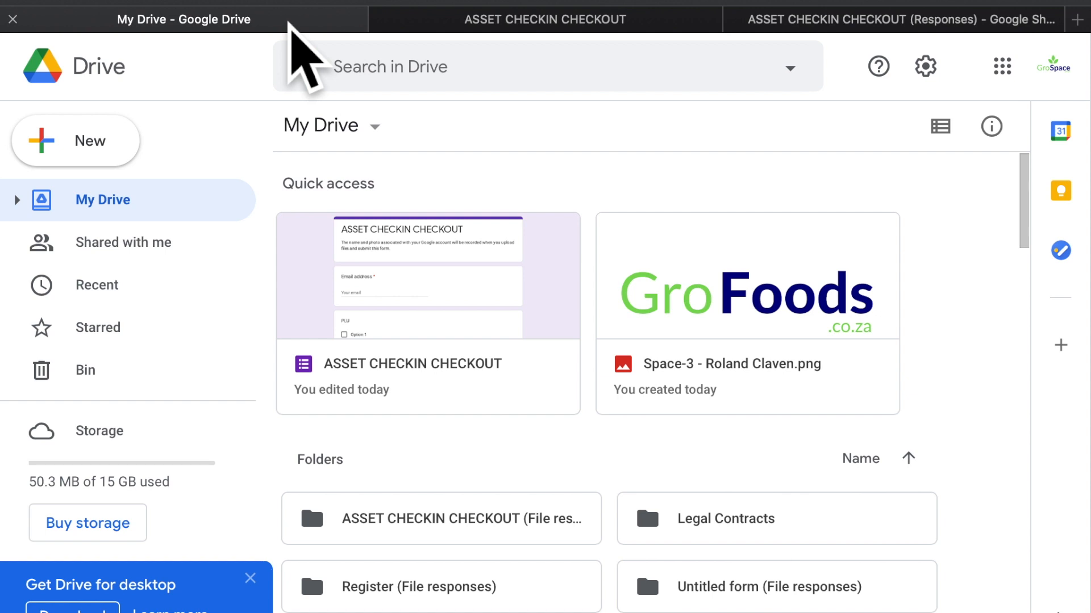
left_click(13, 19)
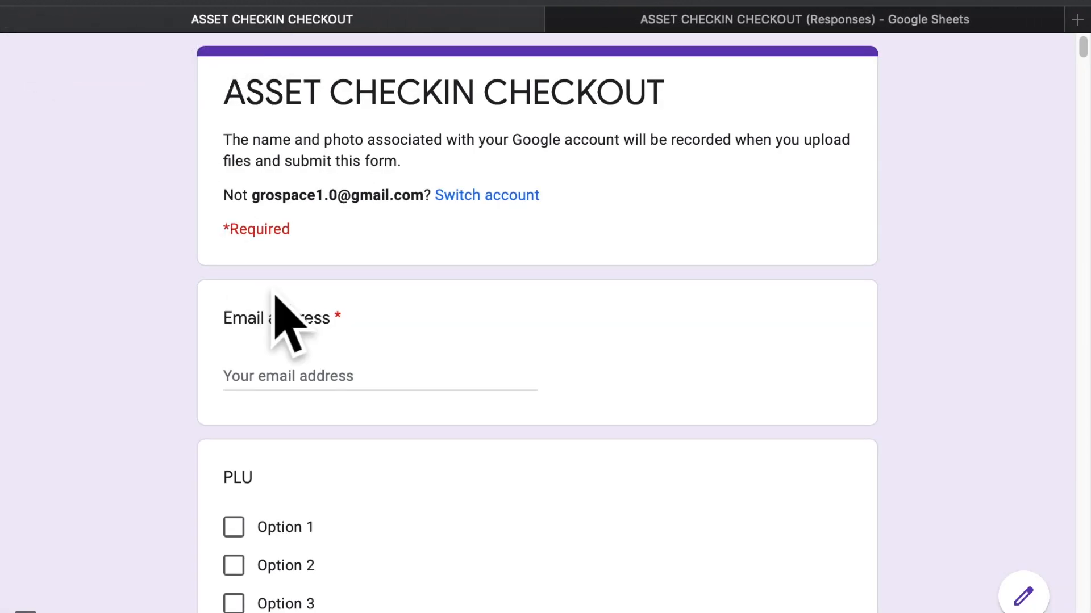
left_click(721, 25)
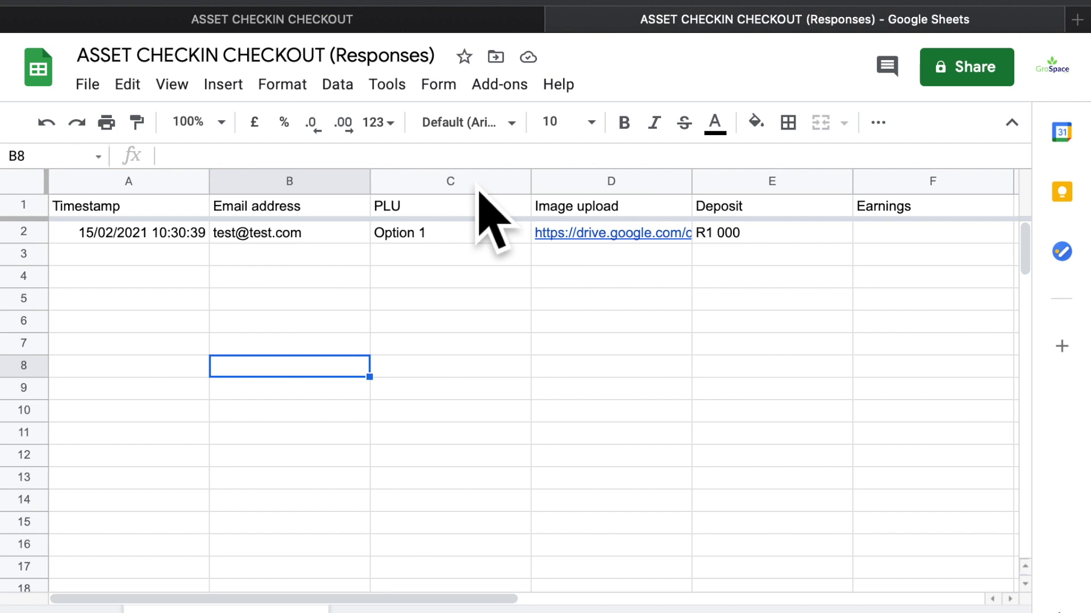
Switch between the live form and responses sheet, open and close an empty tab, then return to the form
left_click(367, 19)
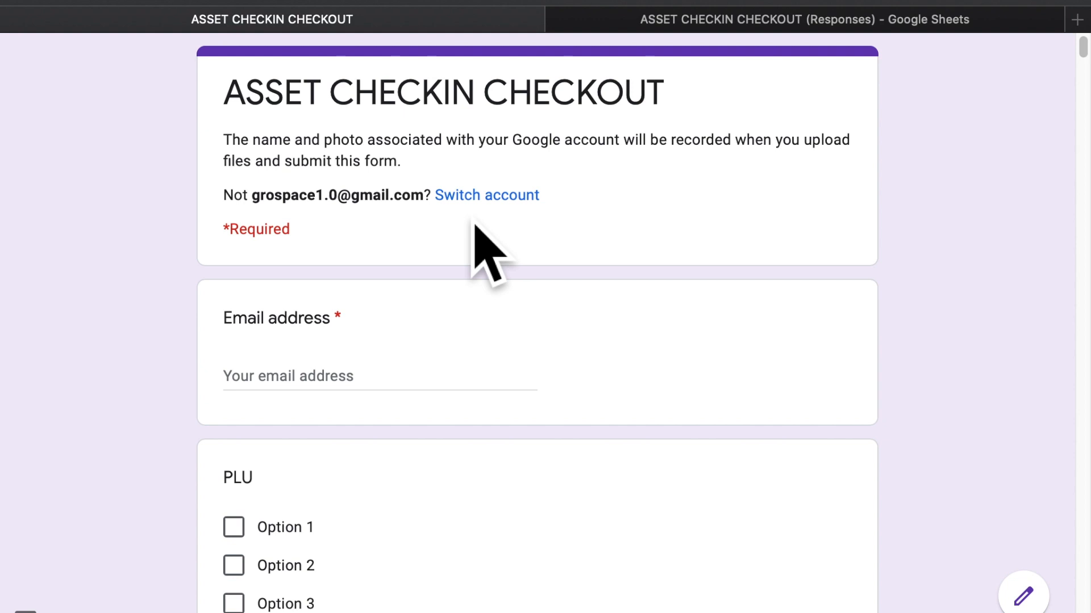
left_click(691, 23)
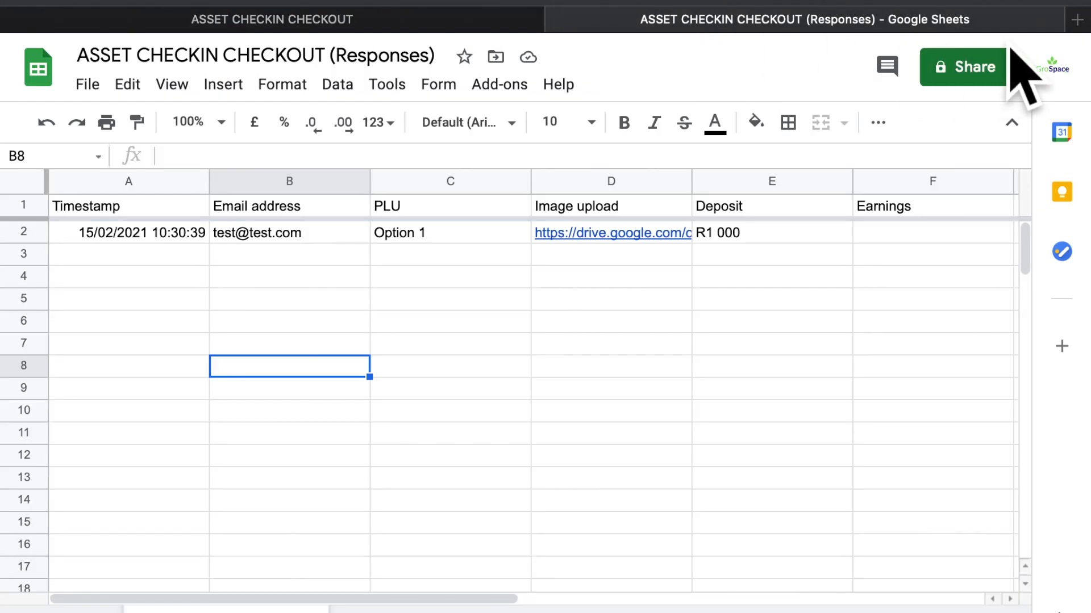
left_click(1077, 20)
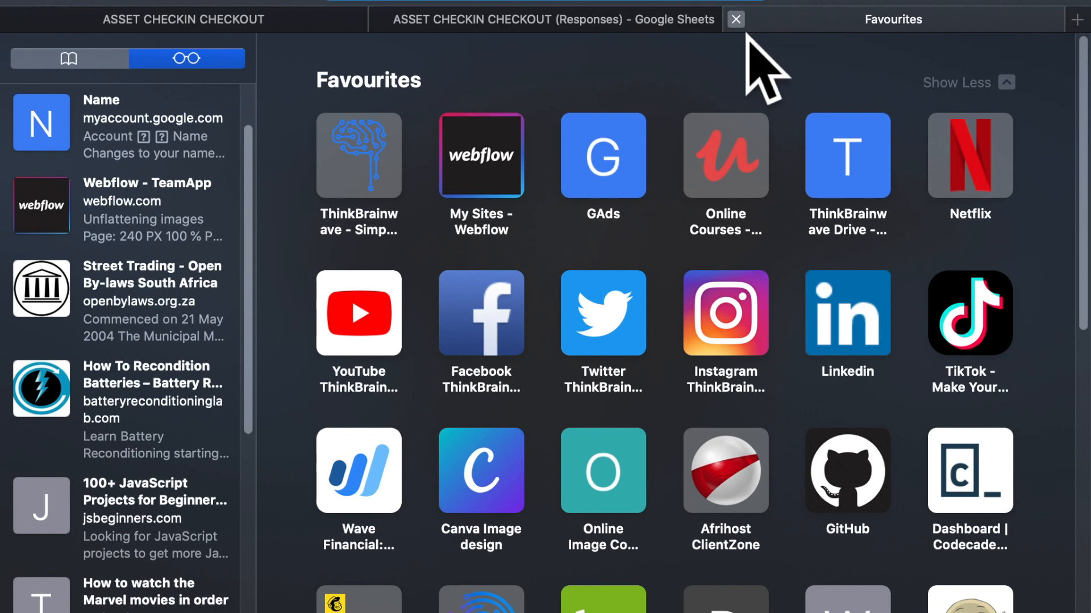
left_click(737, 20)
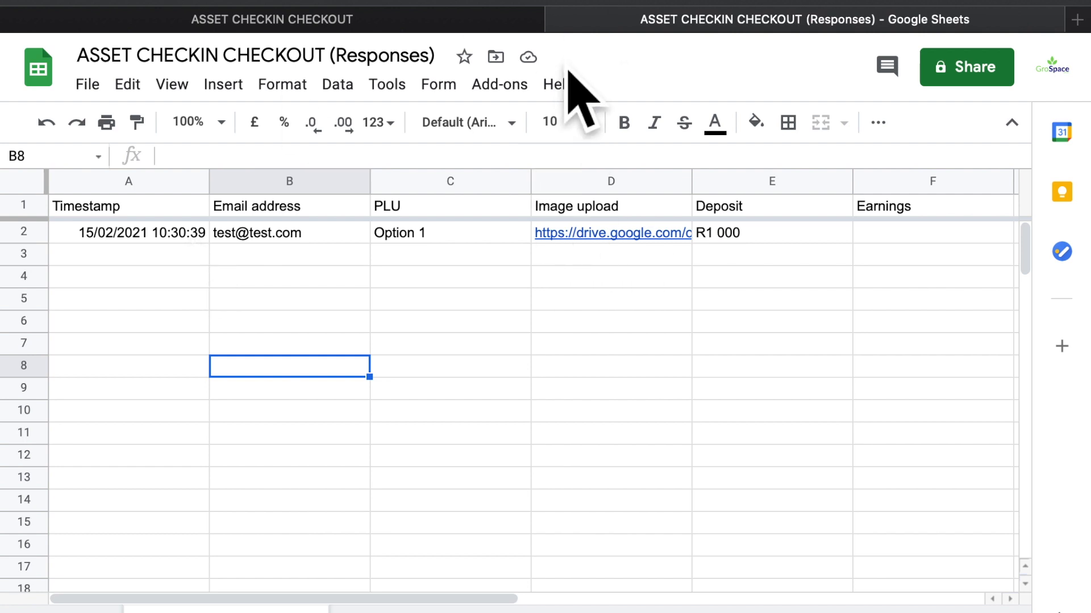
left_click(494, 21)
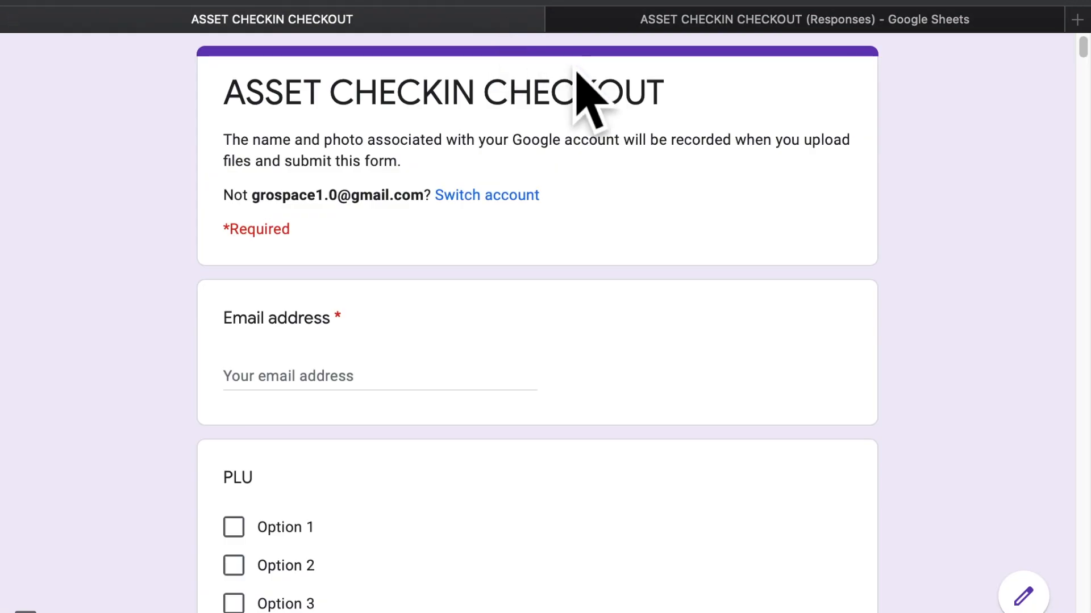